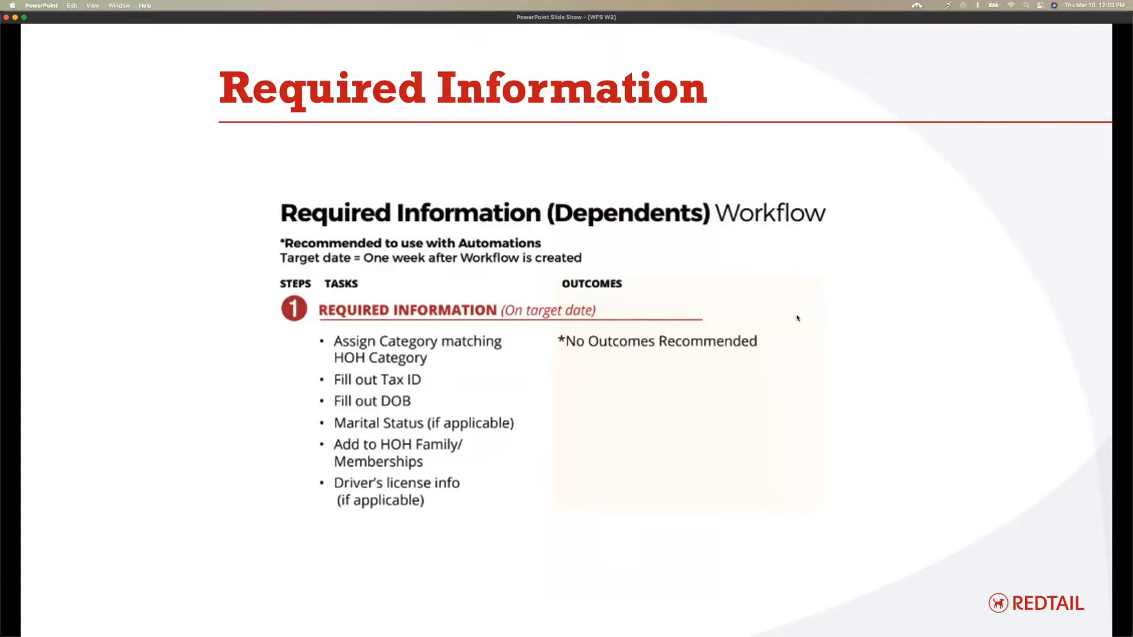
- Switch to Redtail CRM and start a new workflow template from the account's Workflow Templates list
{"action": "key", "text": "ctrl+Up"}
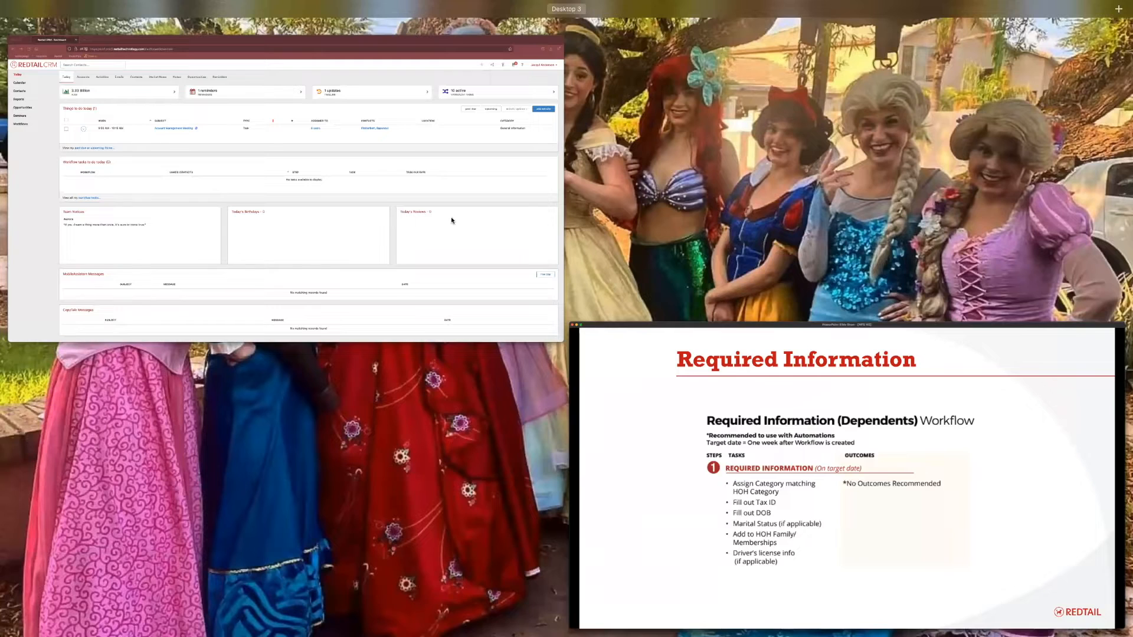
{"action": "left_click", "coordinate": [452, 220]}
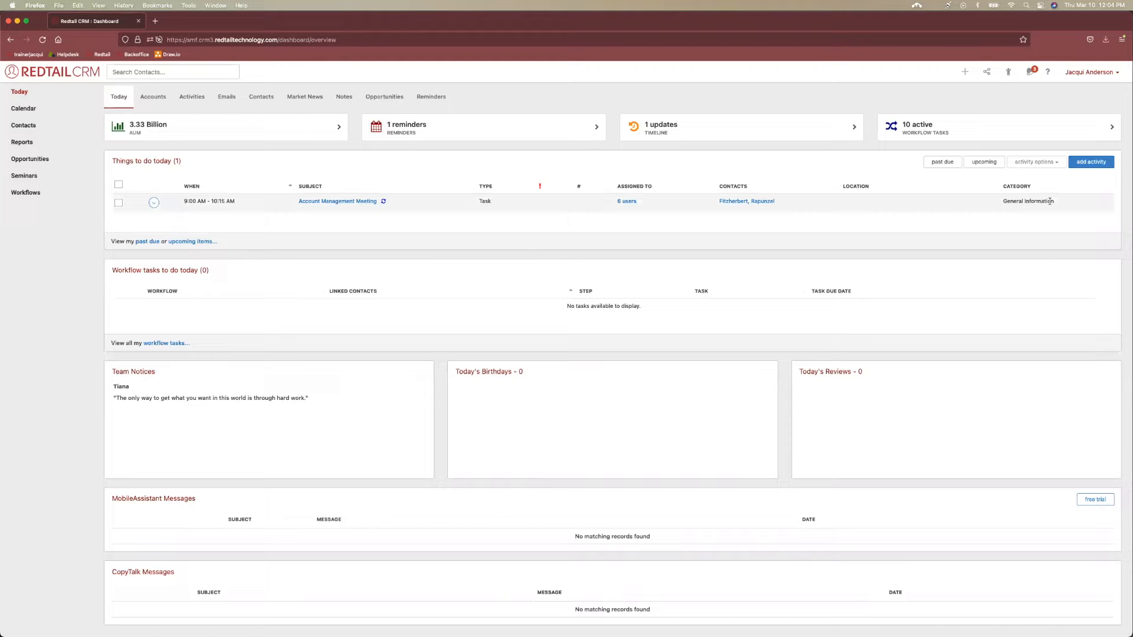
{"action": "left_click", "coordinate": [1086, 72]}
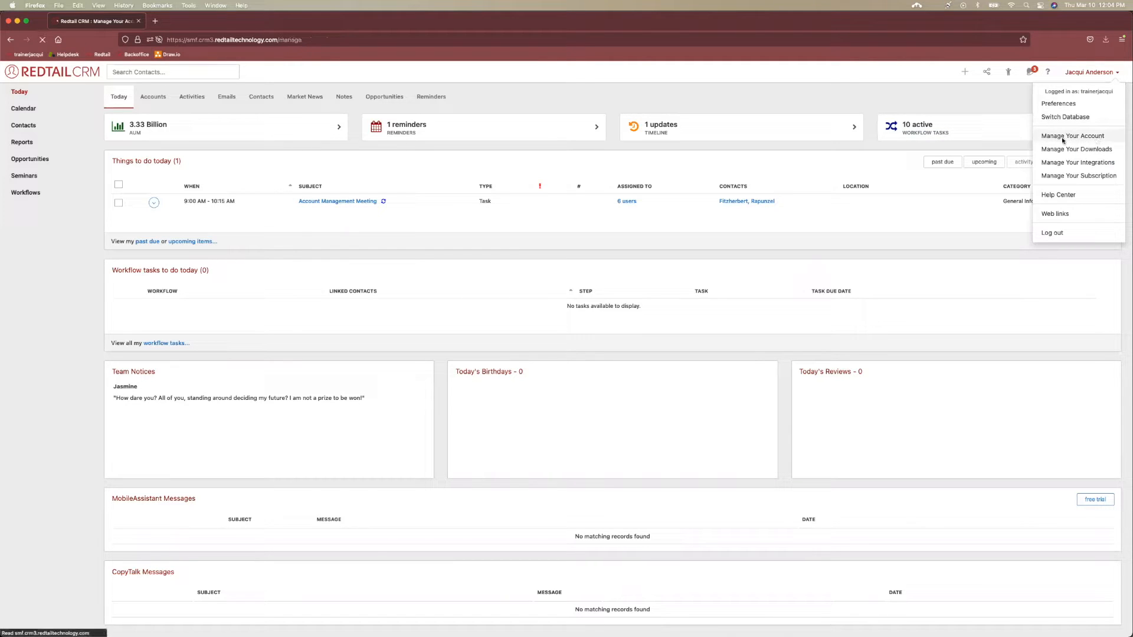
{"action": "left_click", "coordinate": [1071, 137]}
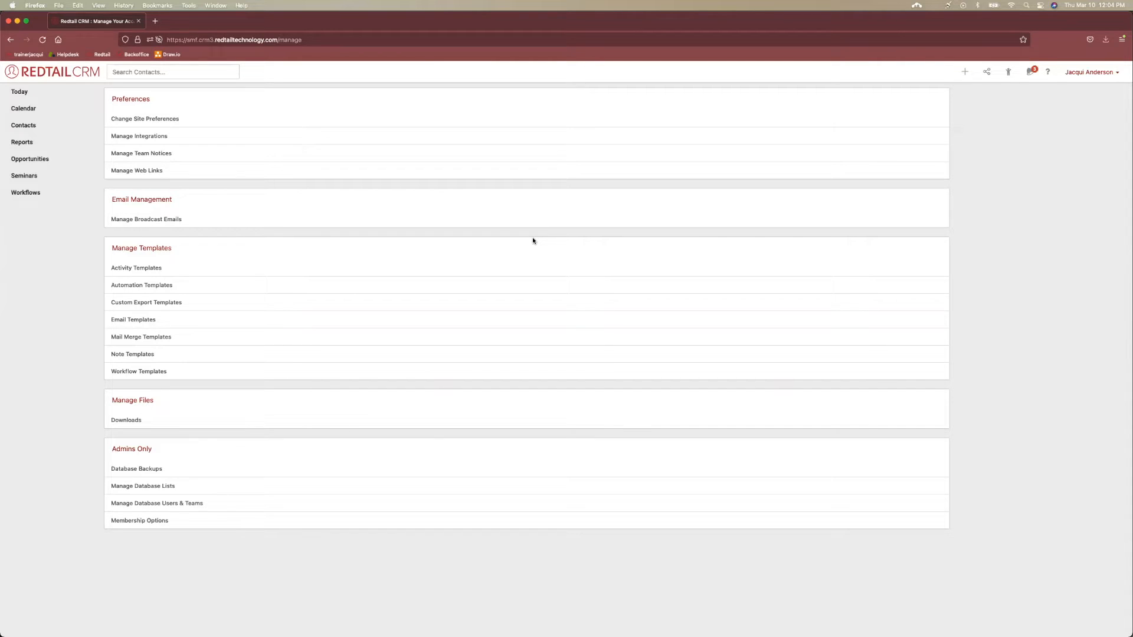
{"action": "left_click_drag", "start_coordinate": [169, 246], "coordinate": [111, 248]}
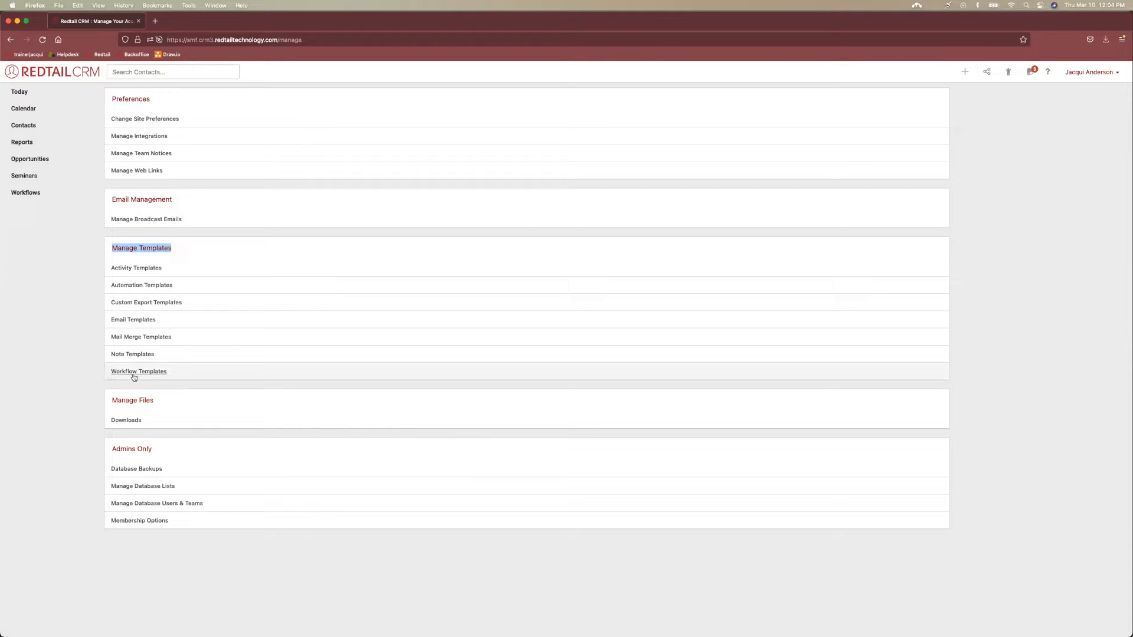
{"action": "left_click", "coordinate": [153, 373]}
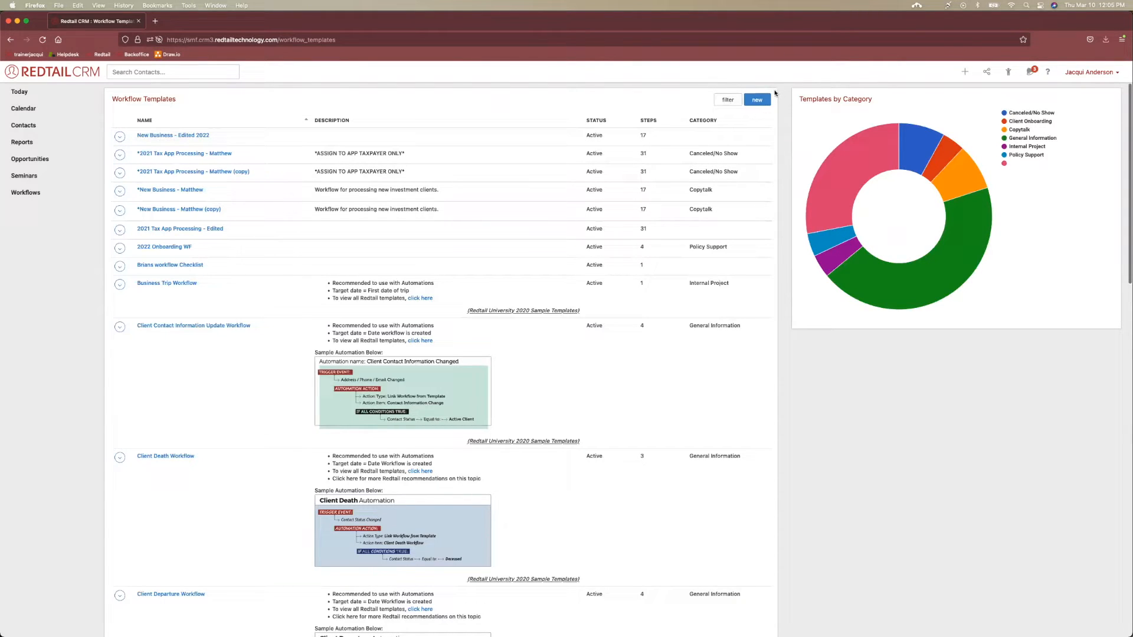
{"action": "left_click", "coordinate": [758, 101]}
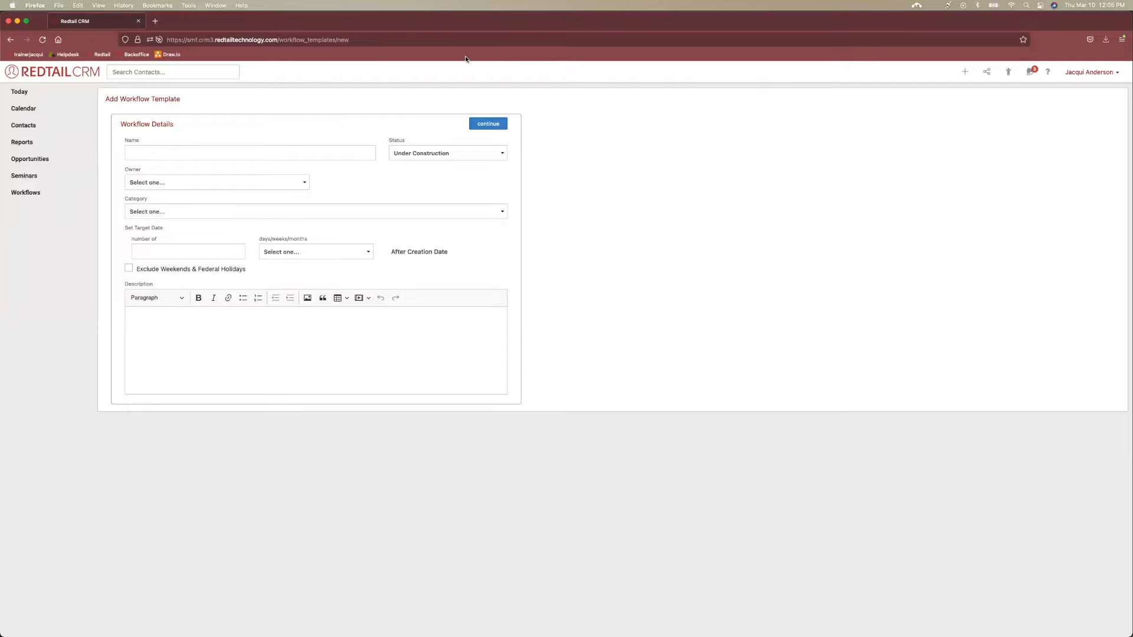
{"action": "left_click_drag", "start_coordinate": [175, 125], "coordinate": [120, 127]}
{"action": "left_click", "coordinate": [286, 155]}
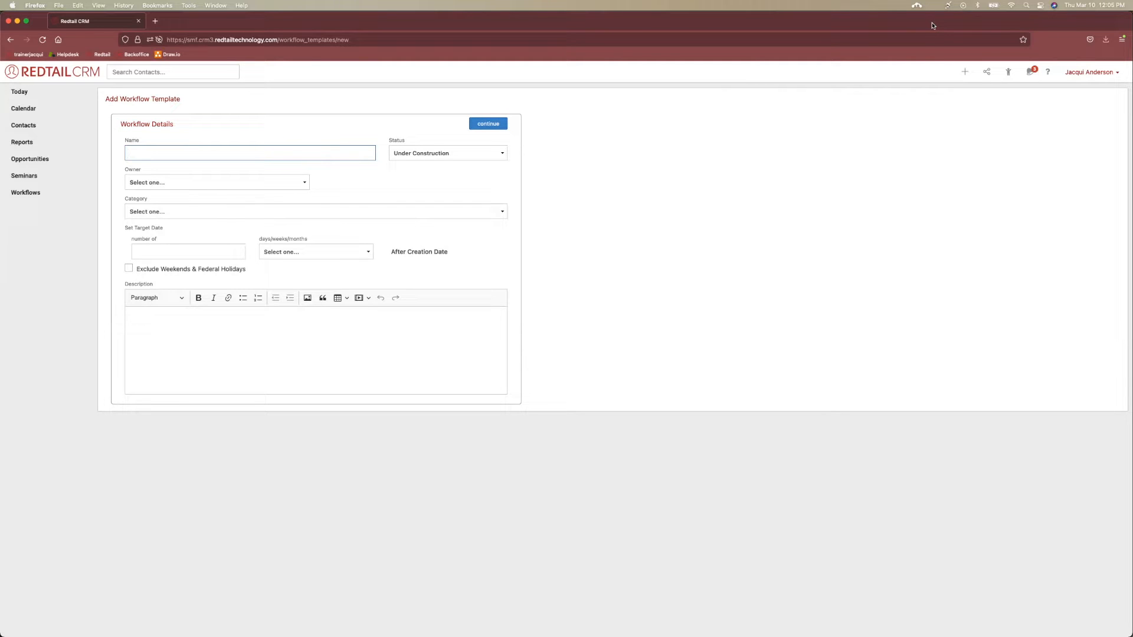
{"action": "type", "text": "Workflow"}
{"action": "key", "text": "BackSpace"}
{"action": "key", "text": "BackSpace"}
{"action": "key", "text": "BackSpace"}
{"action": "key", "text": "BackSpace"}
{"action": "key", "text": "BackSpace"}
{"action": "key", "text": "BackSpace"}
{"action": "key", "text": "BackSpace"}
{"action": "key", "text": "BackSpace"}
{"action": "left_click", "coordinate": [987, 71]}
{"action": "mouse_move", "coordinate": [1132, 11]}
{"action": "left_mouse_down"}
{"action": "mouse_move", "coordinate": [928, 34]}
{"action": "mouse_move", "coordinate": [671, 21]}
{"action": "mouse_move", "coordinate": [1132, 11]}
{"action": "left_mouse_up"}
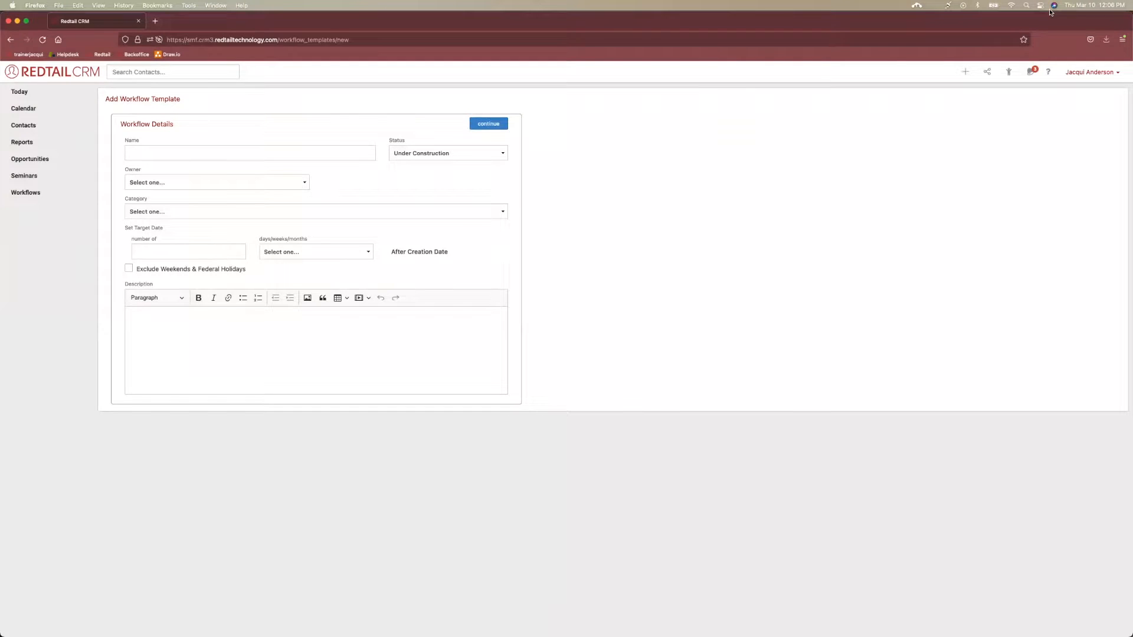
- Check the workflow title on the PowerPoint slide and name the template "Required Information WF - WFS 2022" in Redtail CRM
{"action": "key", "text": "ctrl+Up"}
{"action": "left_click", "coordinate": [371, 235]}
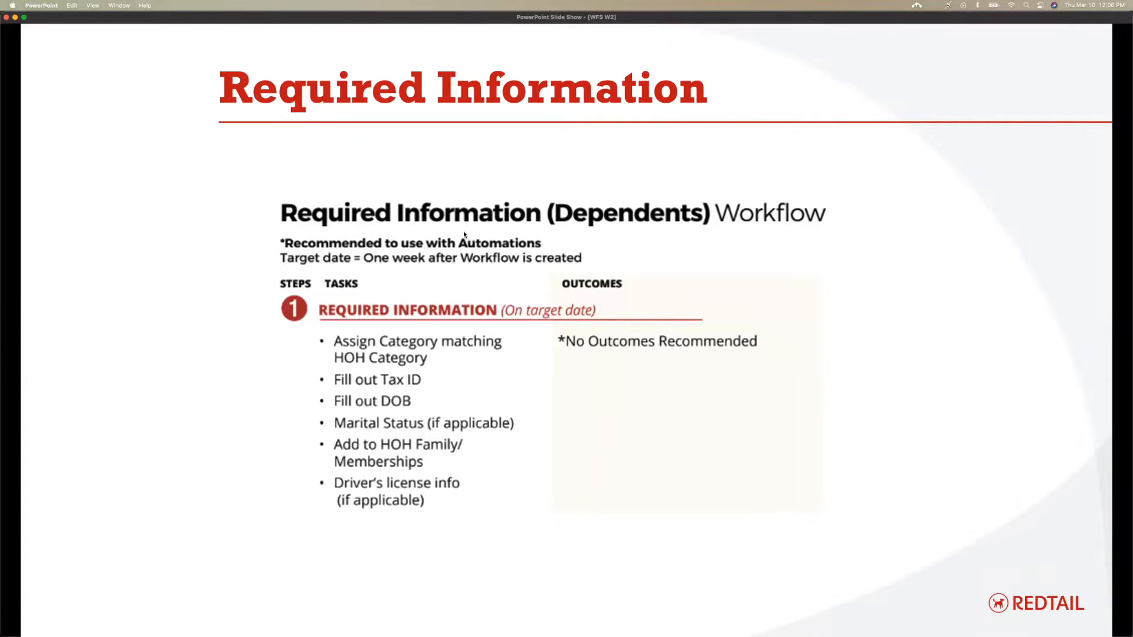
{"action": "key", "text": "ctrl+Up"}
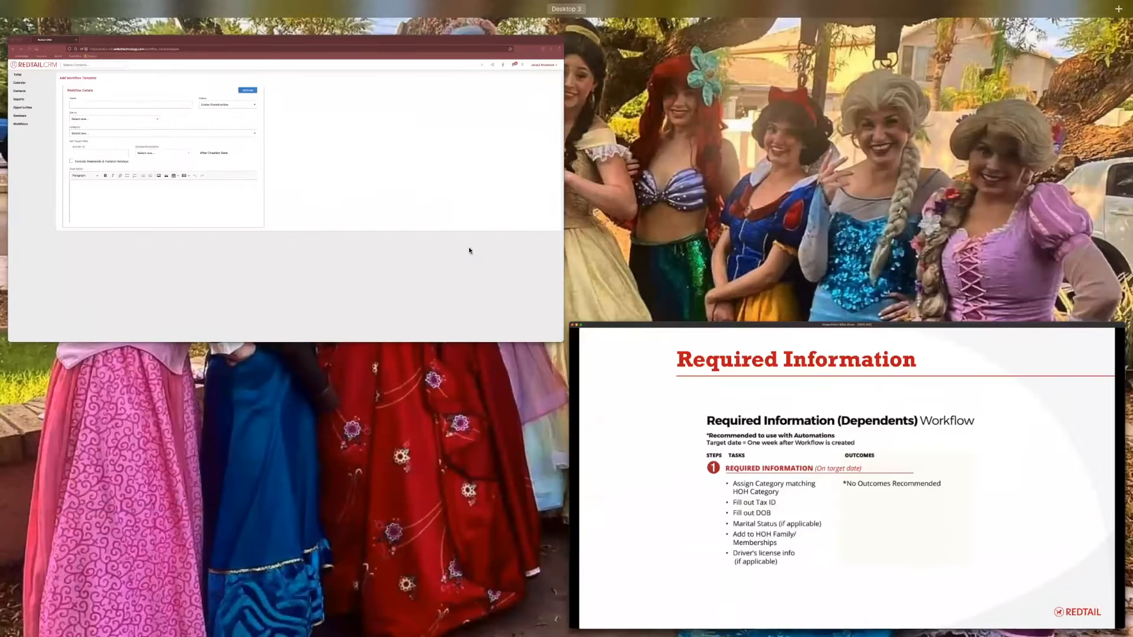
{"action": "left_click", "coordinate": [483, 293]}
{"action": "left_click", "coordinate": [225, 148]}
{"action": "type", "text": "Required Informa"}
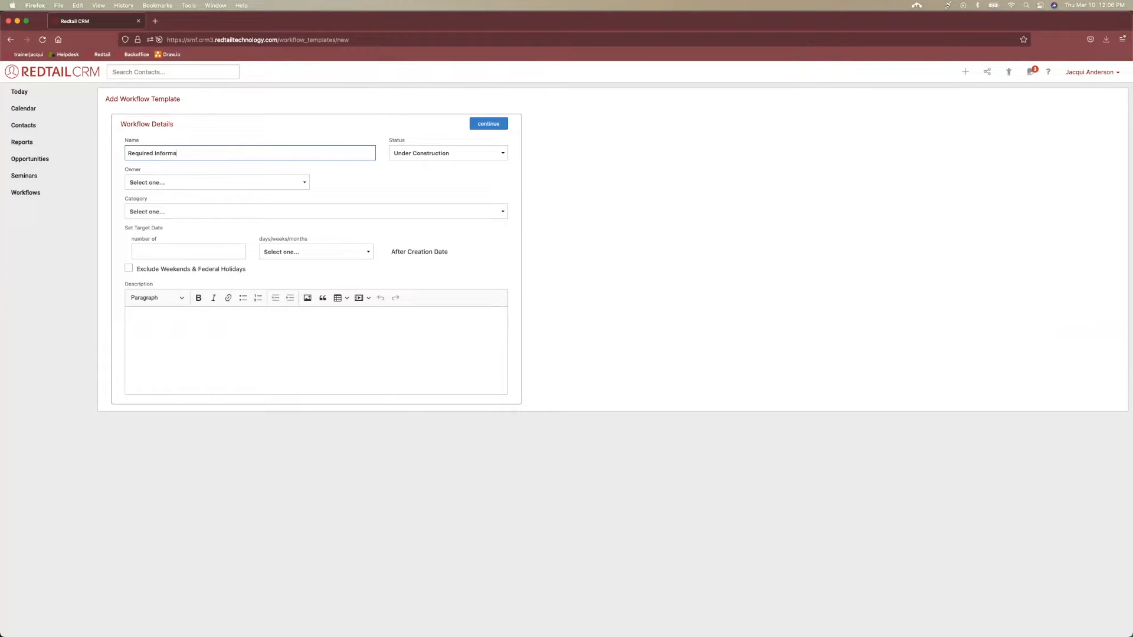
{"action": "type", "text": "tion WF - WFS 2022"}
- Try the Active and Inactive statuses for the template and set the status back to Under Construction
{"action": "left_click_drag", "start_coordinate": [384, 139], "coordinate": [411, 141]}
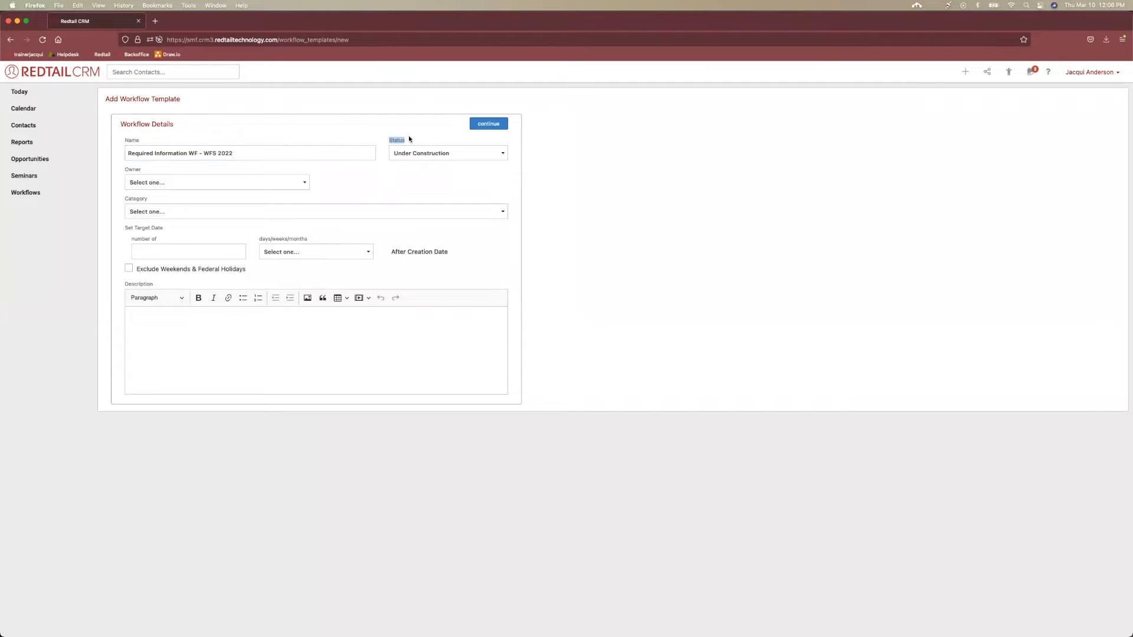
{"action": "left_click", "coordinate": [504, 154]}
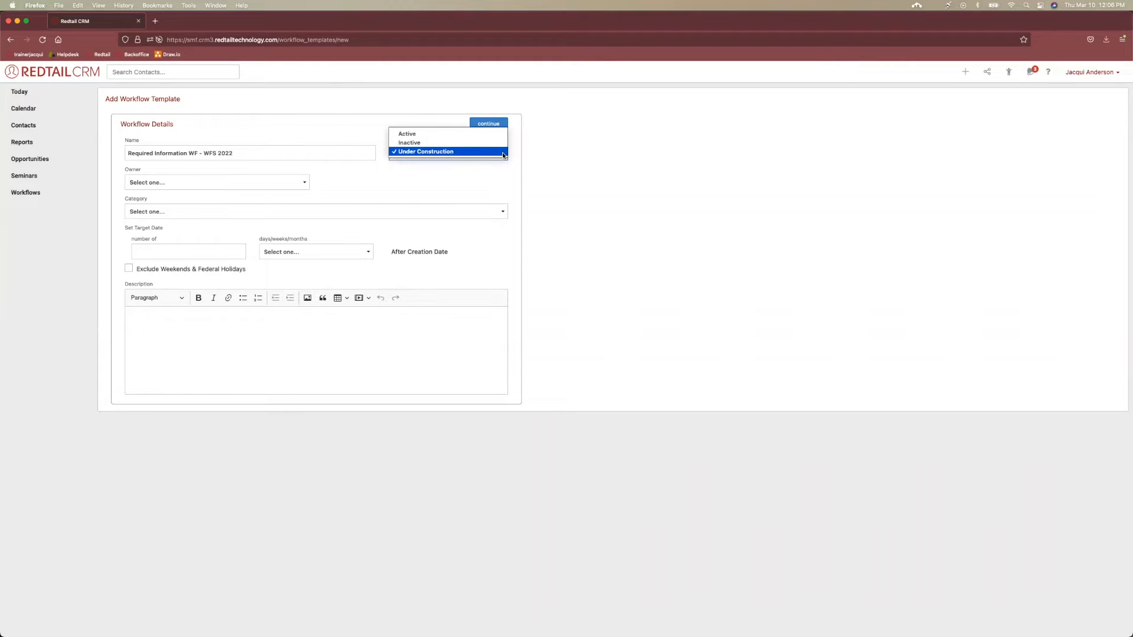
{"action": "left_click", "coordinate": [428, 138]}
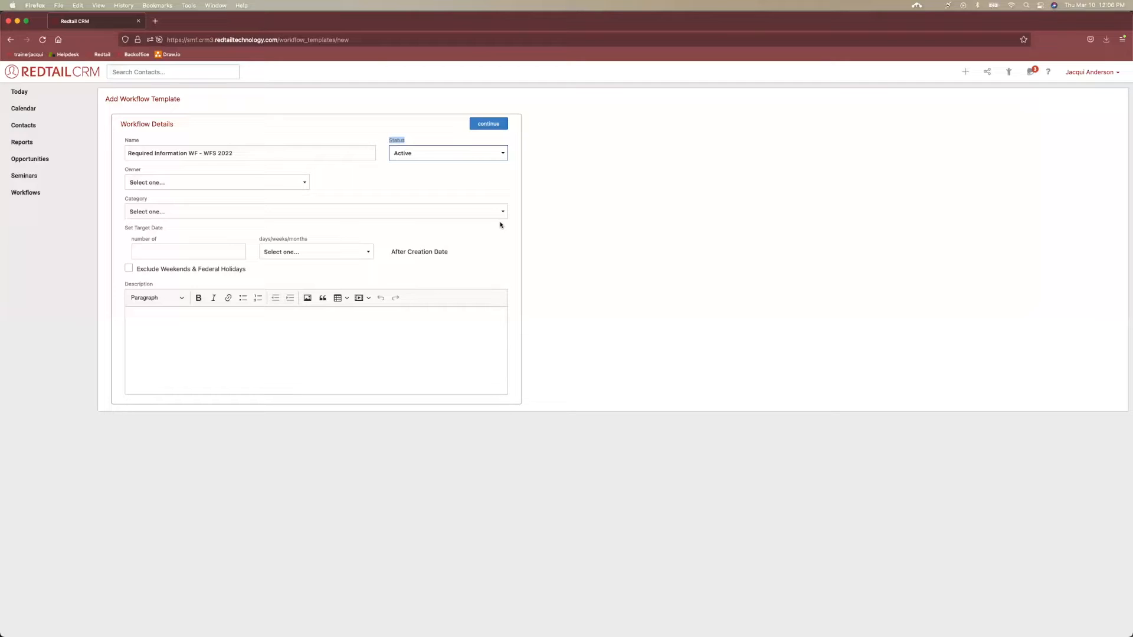
{"action": "left_click", "coordinate": [496, 156]}
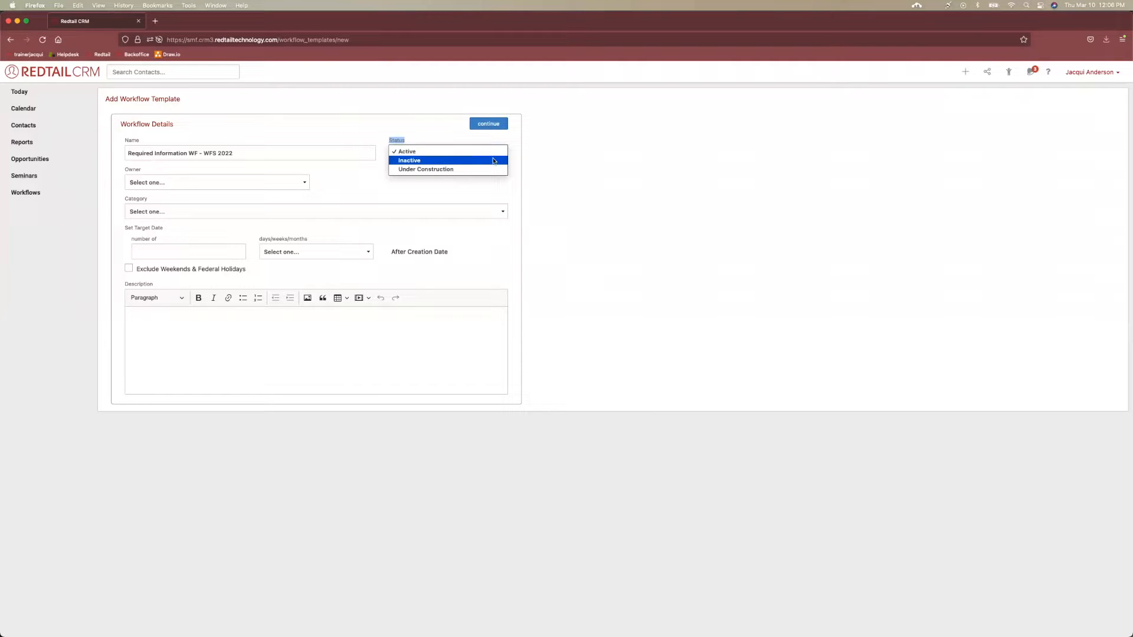
{"action": "left_click", "coordinate": [494, 161]}
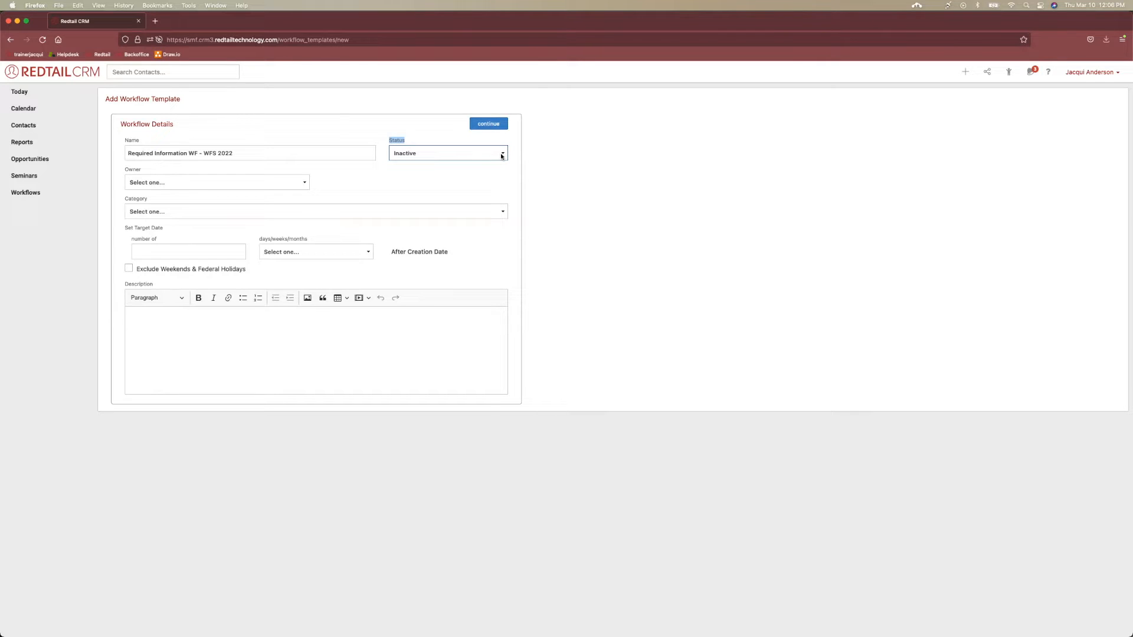
{"action": "left_click", "coordinate": [502, 154]}
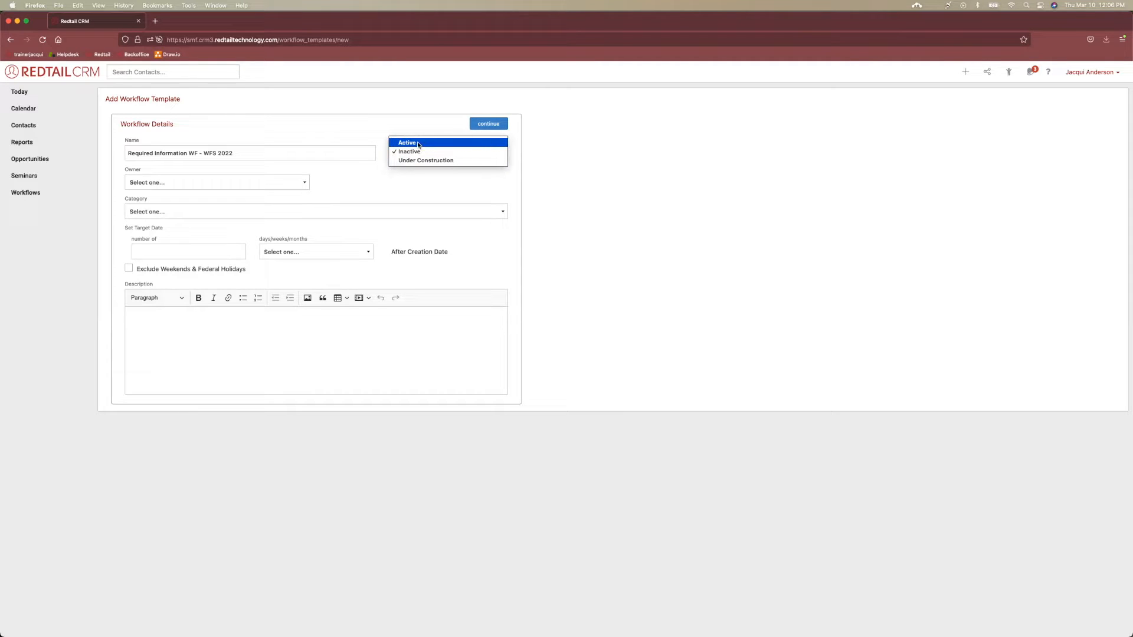
{"action": "left_click", "coordinate": [425, 160]}
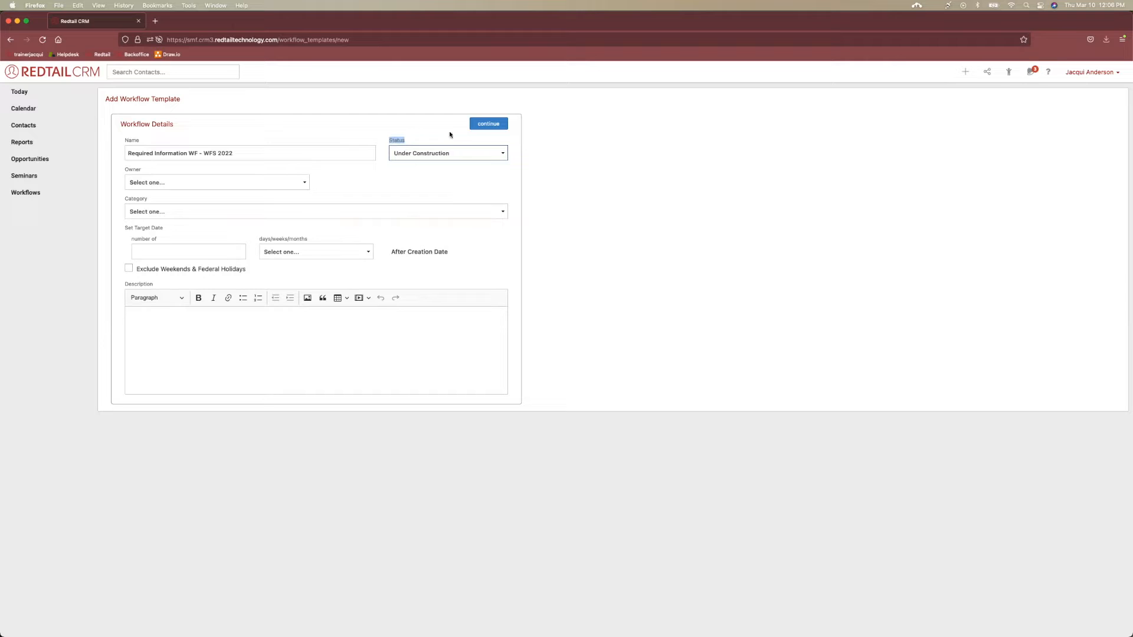
{"action": "left_click", "coordinate": [488, 156]}
{"action": "key", "text": "Up"}
{"action": "key", "text": "Up"}
{"action": "key", "text": "Return"}
{"action": "left_click", "coordinate": [428, 159]}
{"action": "left_click", "coordinate": [426, 170]}
- Try assigning the template's owner as a User, picking one person and switching to another
{"action": "left_click_drag", "start_coordinate": [118, 169], "coordinate": [180, 169]}
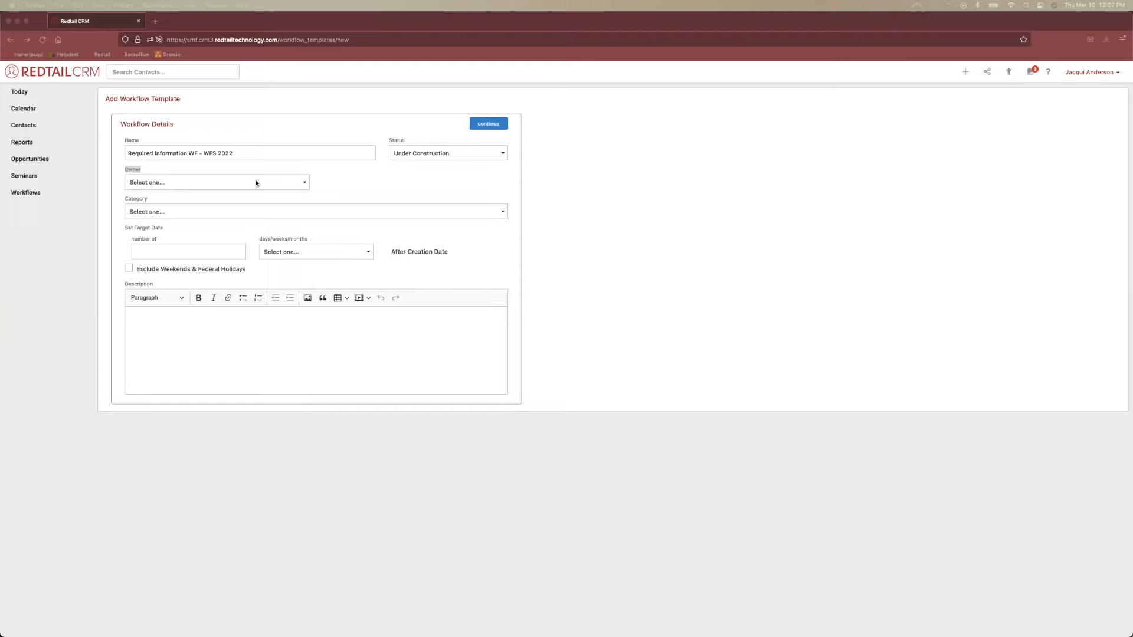
{"action": "left_click", "coordinate": [281, 181]}
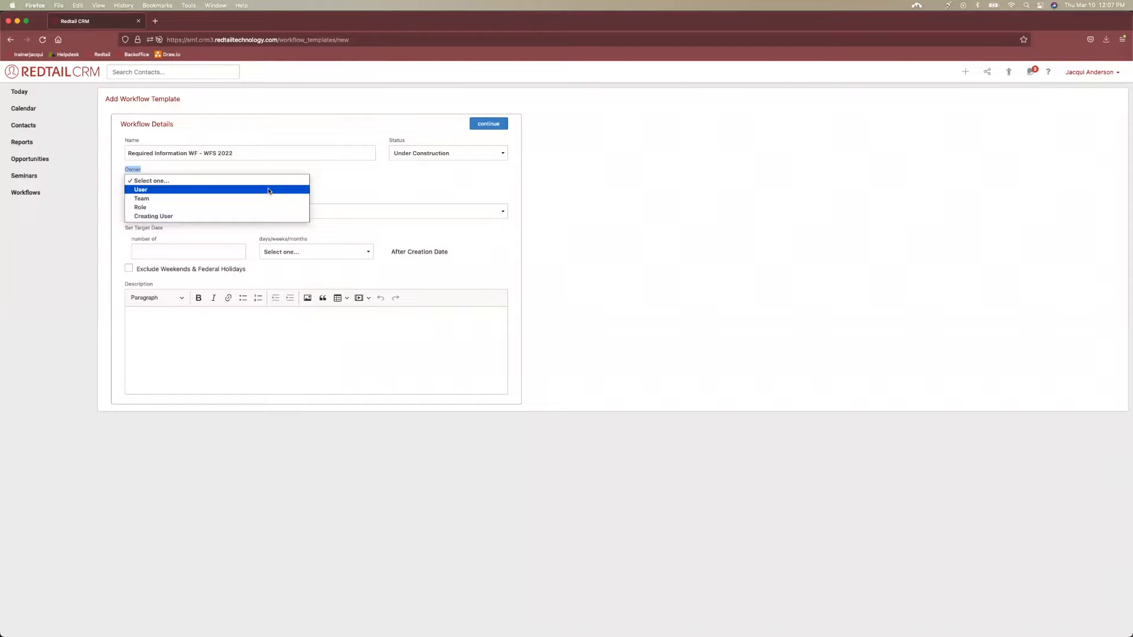
{"action": "left_click", "coordinate": [268, 190]}
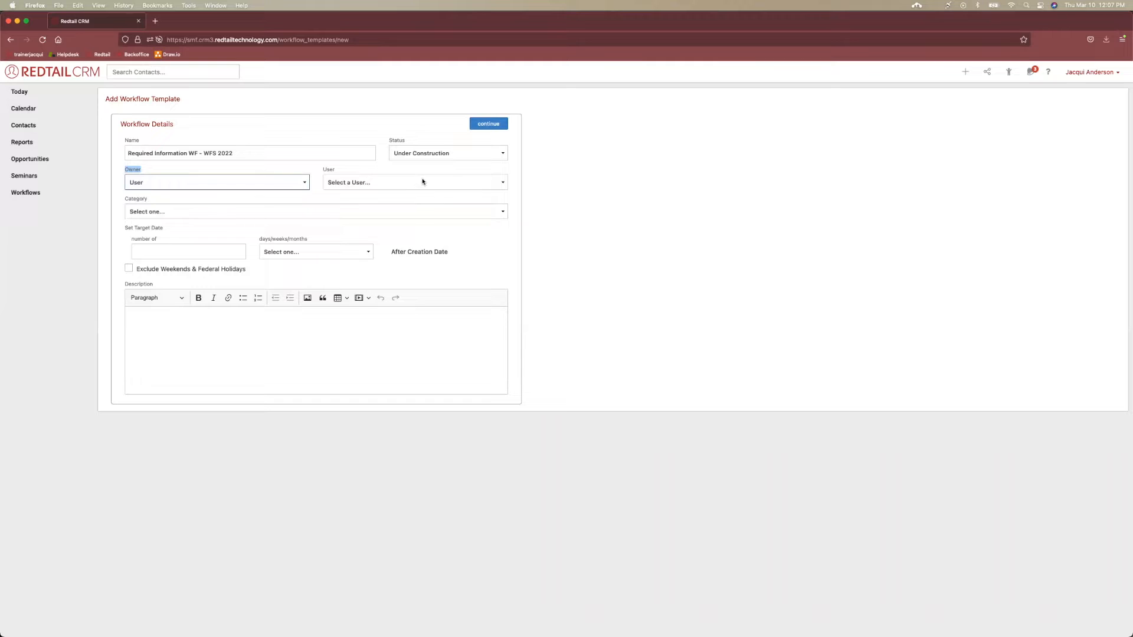
{"action": "left_click", "coordinate": [422, 182]}
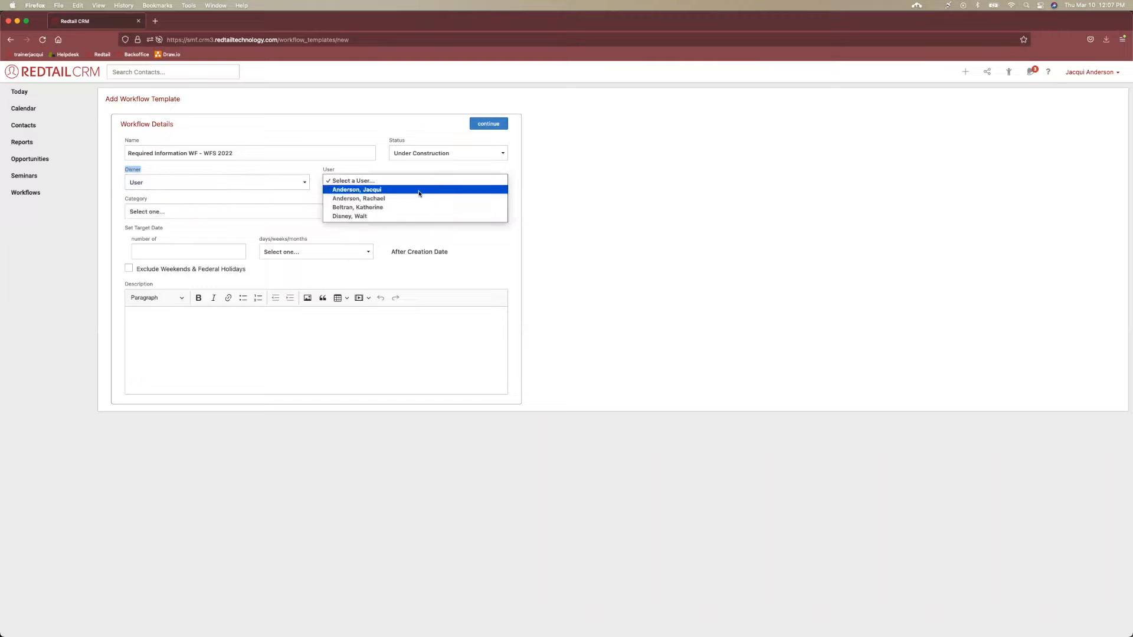
{"action": "left_click", "coordinate": [388, 199]}
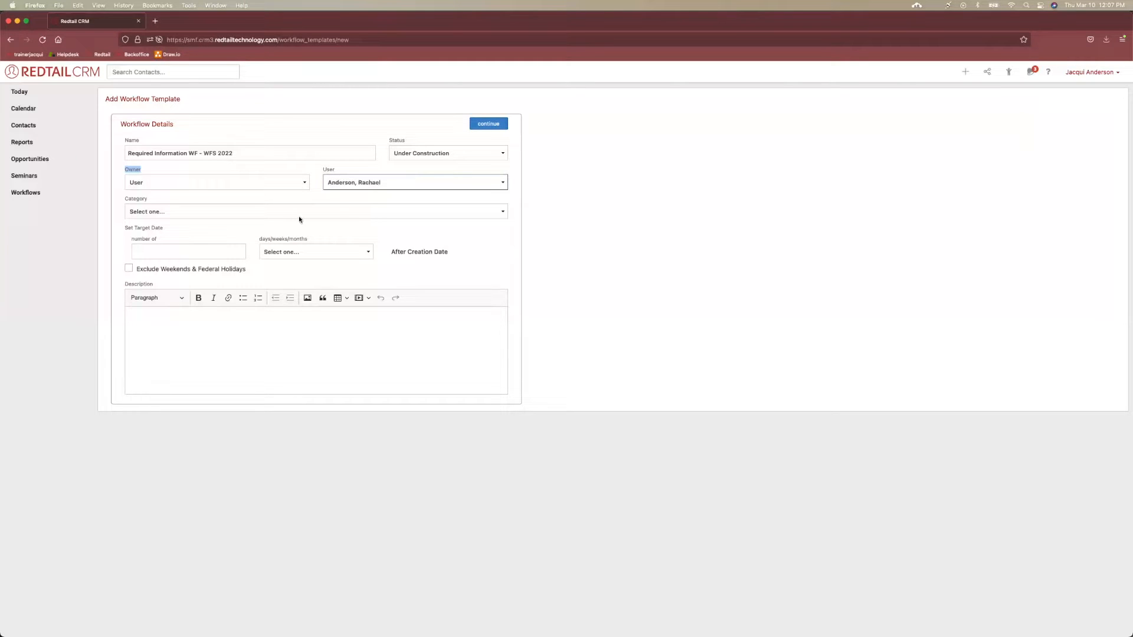
{"action": "left_click", "coordinate": [379, 184]}
{"action": "left_click", "coordinate": [370, 173]}
- Try Creating User as the owner type of the workflow template
{"action": "left_click", "coordinate": [270, 182]}
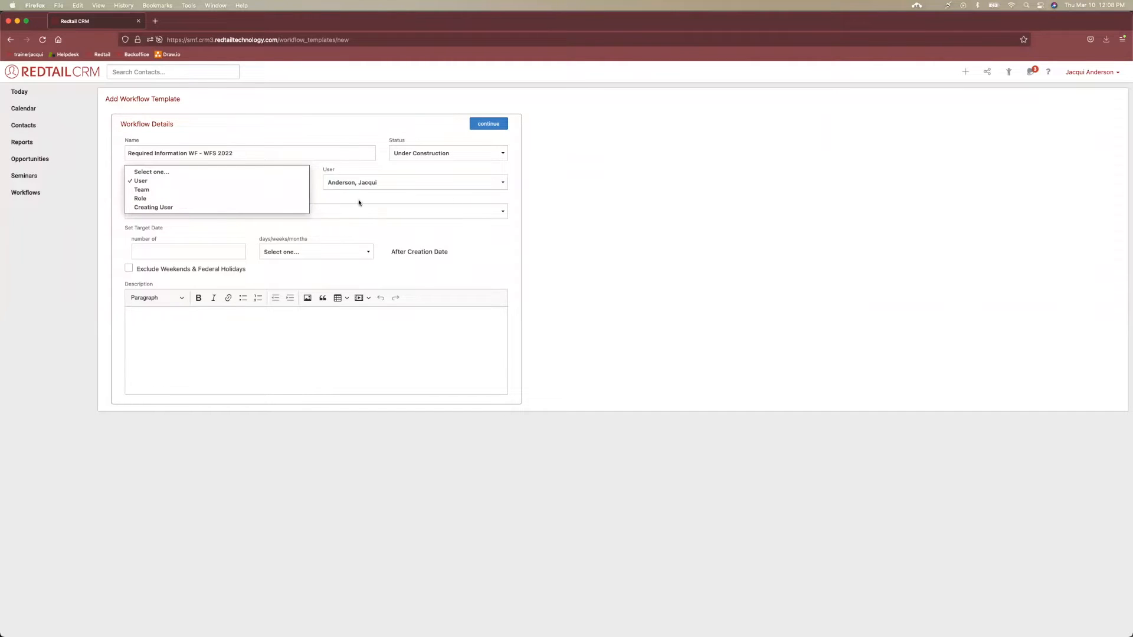
{"action": "left_click", "coordinate": [332, 199]}
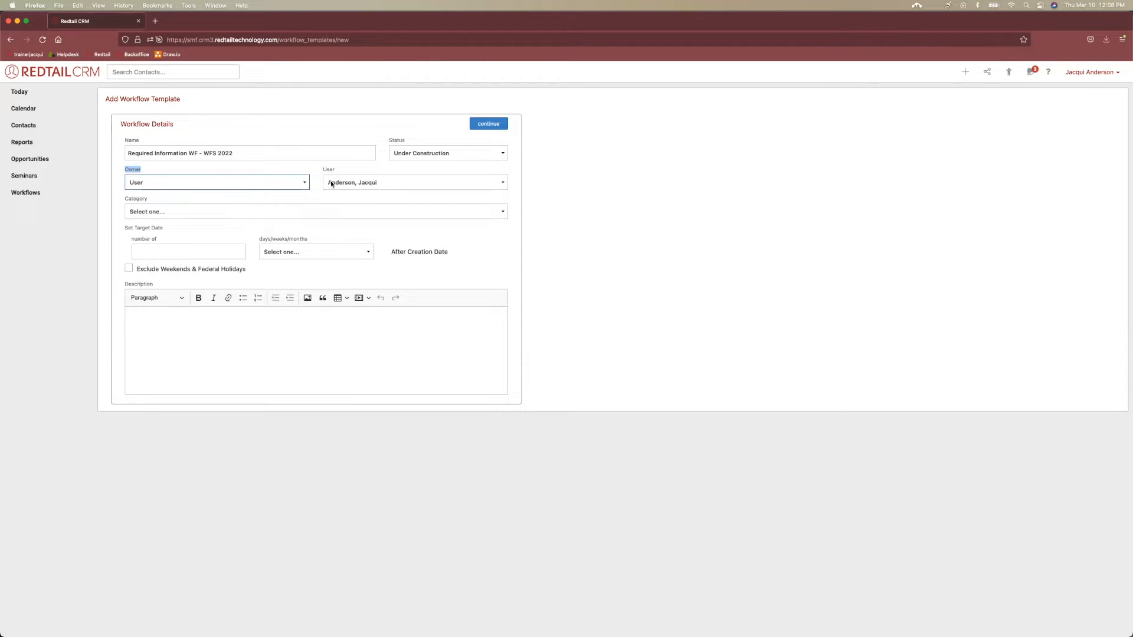
{"action": "left_click", "coordinate": [377, 183]}
{"action": "left_click", "coordinate": [378, 181]}
{"action": "left_click", "coordinate": [299, 183]}
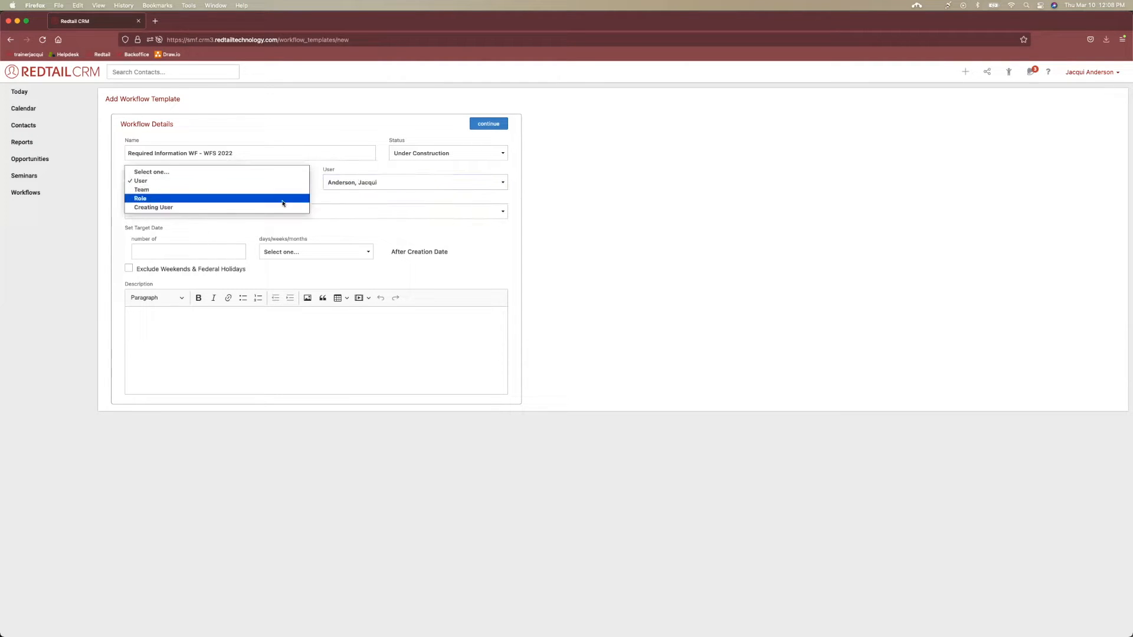
{"action": "left_click", "coordinate": [284, 207]}
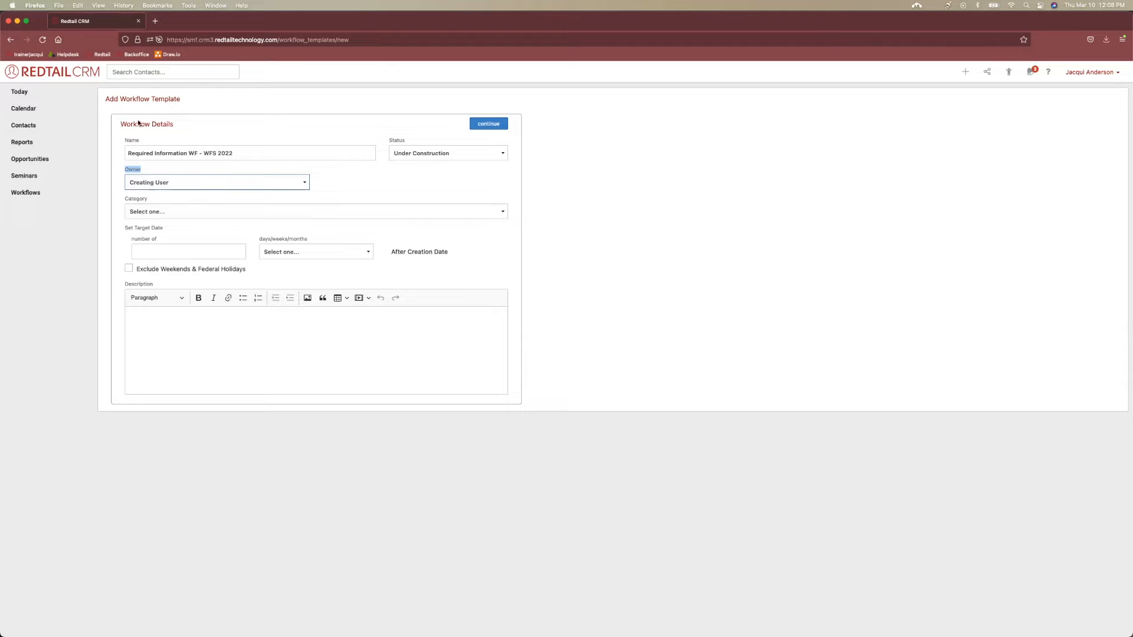
{"action": "left_click_drag", "start_coordinate": [125, 156], "coordinate": [246, 160]}
{"action": "left_click", "coordinate": [159, 164]}
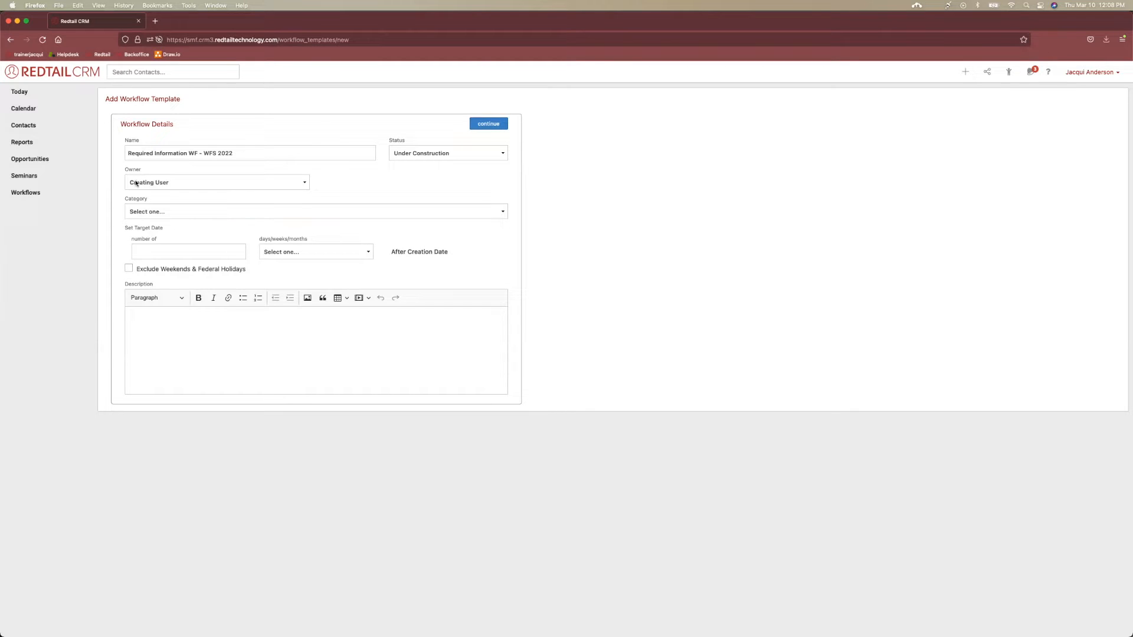
- Set the template's owner type to User and select the second person in the user list
{"action": "left_click", "coordinate": [136, 183]}
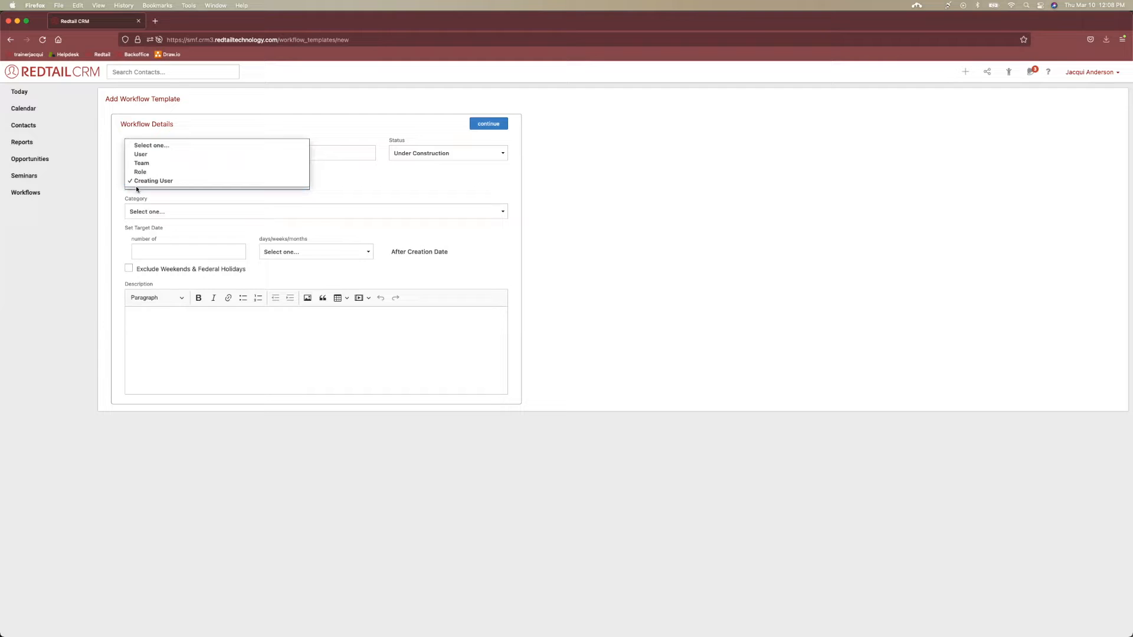
{"action": "left_click", "coordinate": [137, 155]}
{"action": "left_click", "coordinate": [354, 183]}
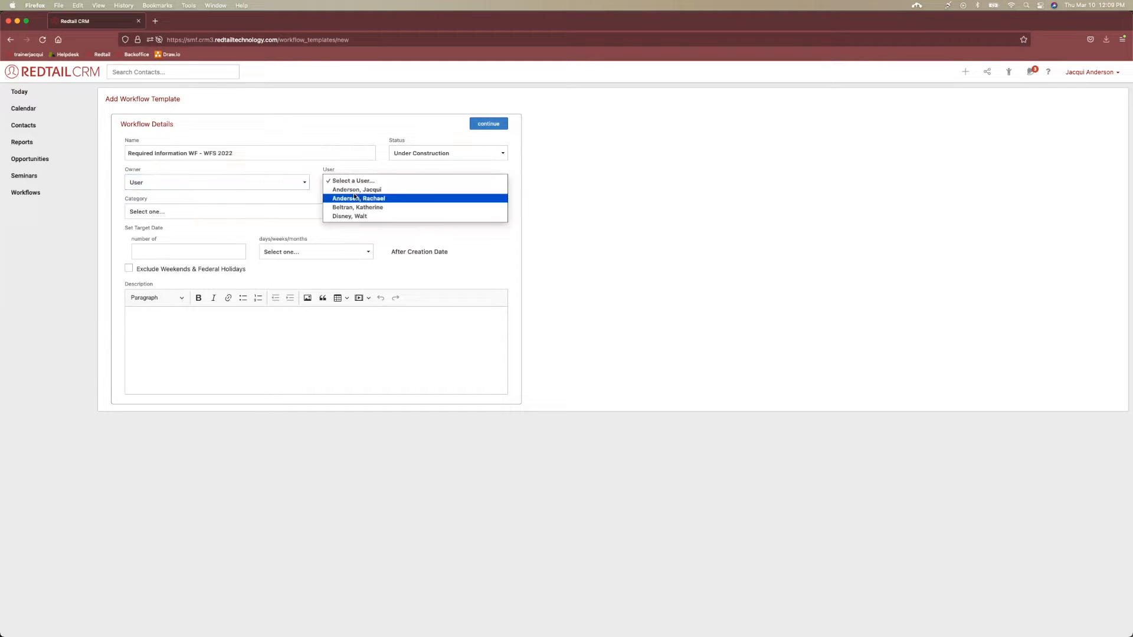
{"action": "left_click", "coordinate": [354, 198]}
- Set the workflow template's category to the custom type Client Update
{"action": "left_click_drag", "start_coordinate": [124, 198], "coordinate": [162, 200]}
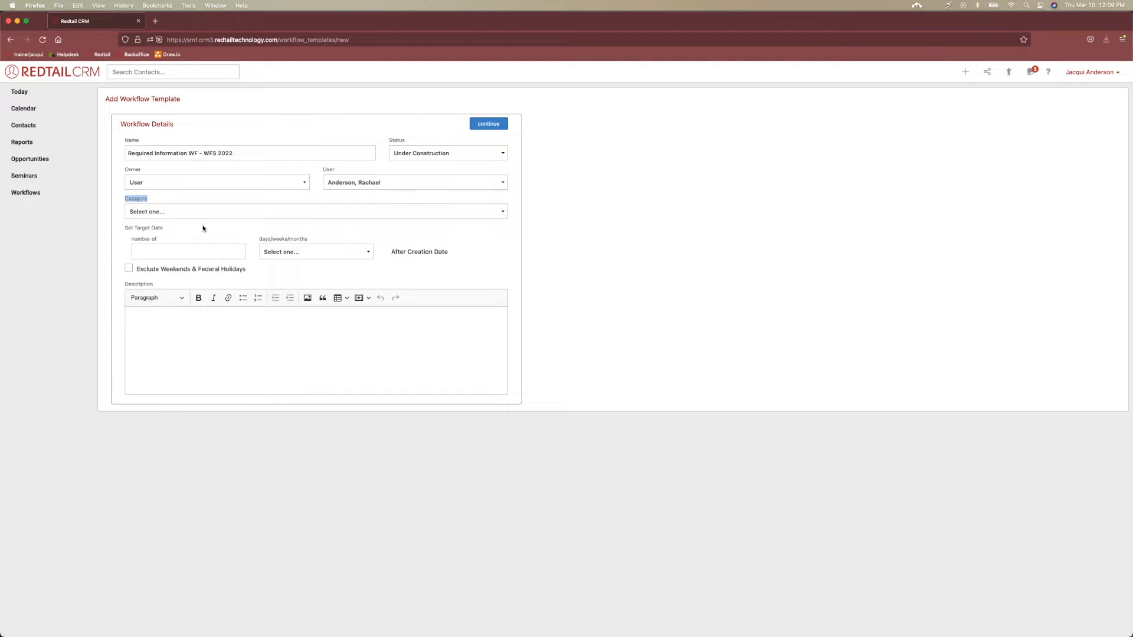
{"action": "left_click", "coordinate": [186, 215]}
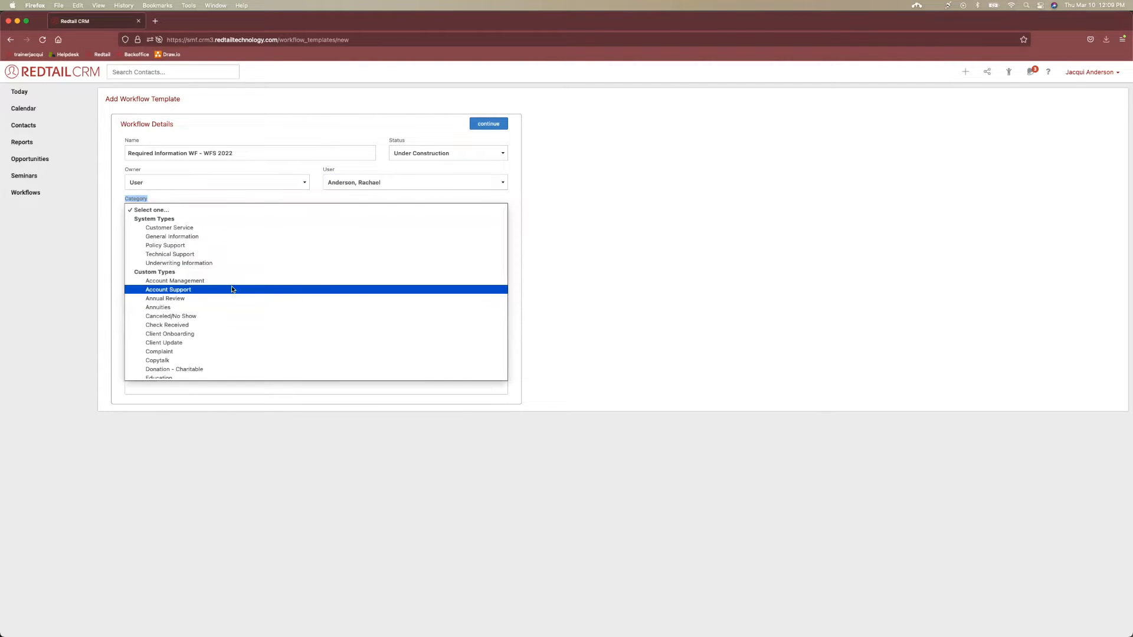
{"action": "scroll", "coordinate": [235, 369], "scroll_direction": "down", "scroll_amount": 5}
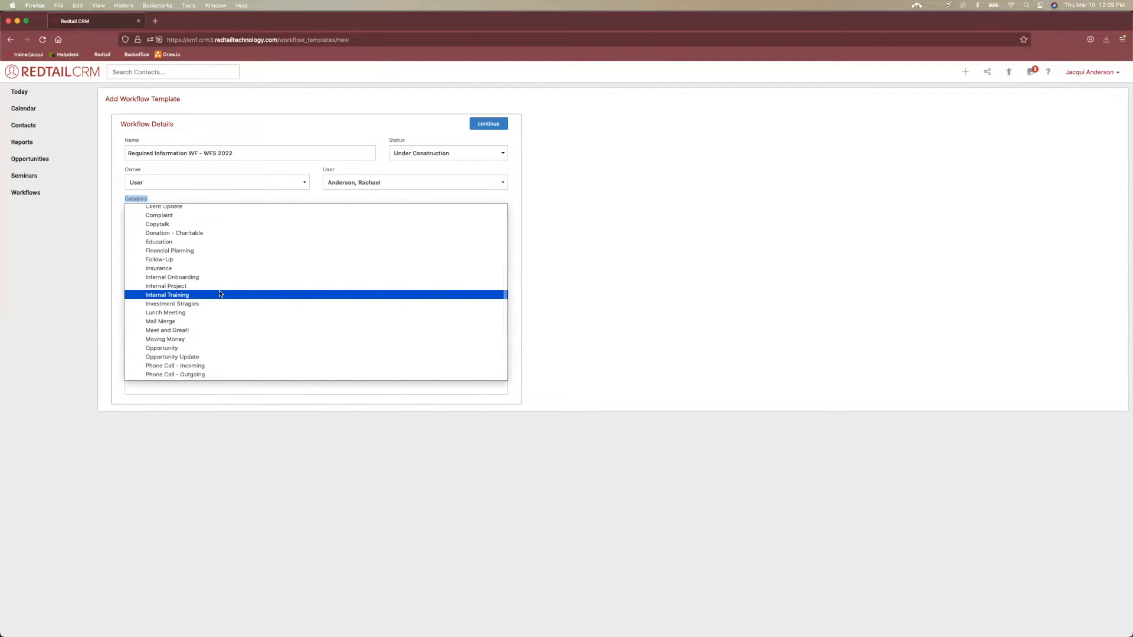
{"action": "left_click", "coordinate": [179, 210]}
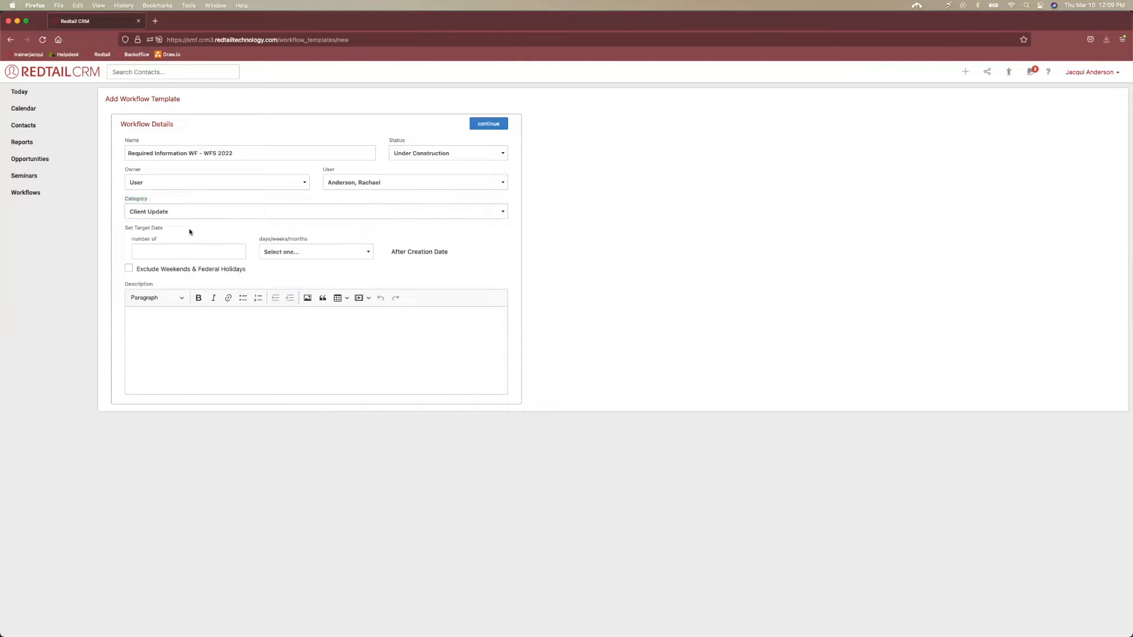
- Check the workflow's recommended target date on the Required Information slide in PowerPoint, and return to the template form in Firefox
{"action": "left_click_drag", "start_coordinate": [117, 228], "coordinate": [179, 231]}
{"action": "key", "text": "ctrl+Up"}
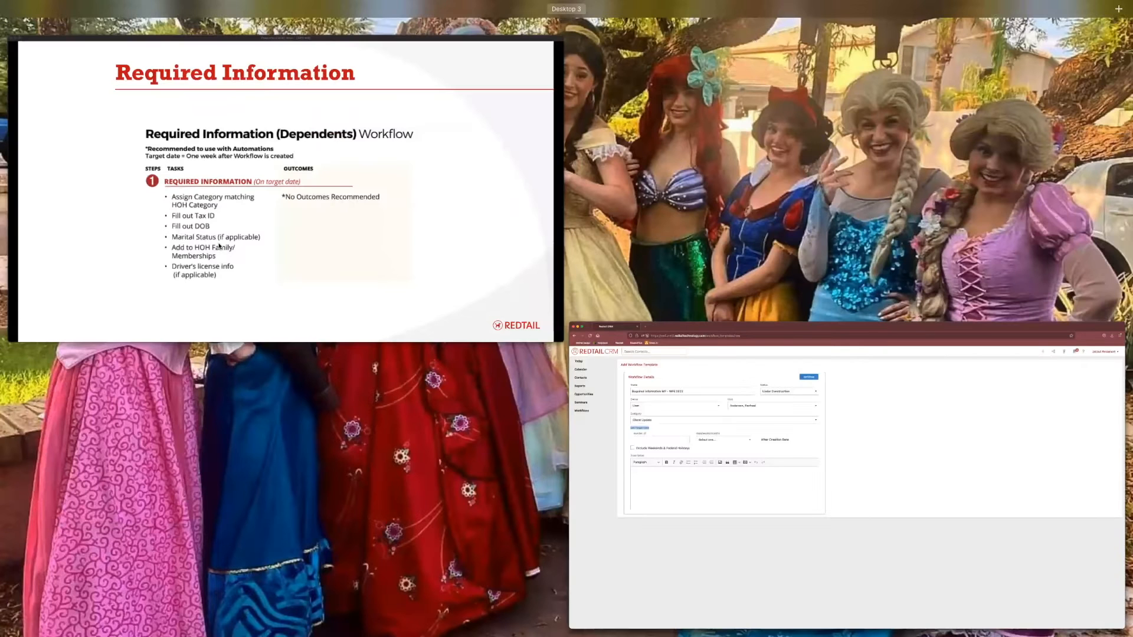
{"action": "left_click", "coordinate": [494, 326]}
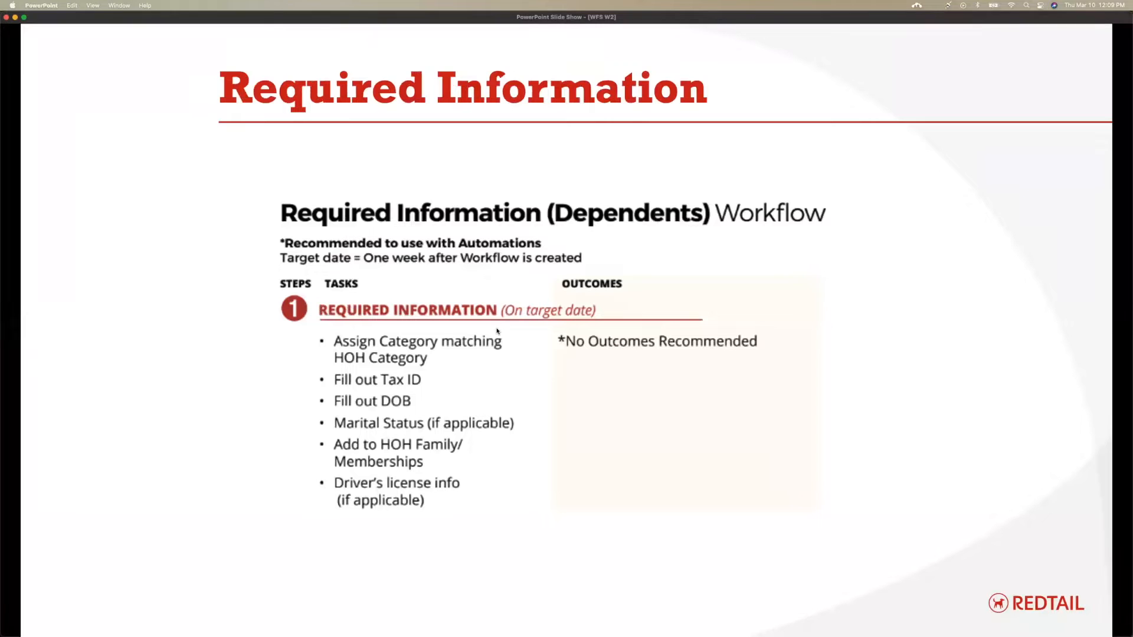
{"action": "left_click", "coordinate": [381, 266]}
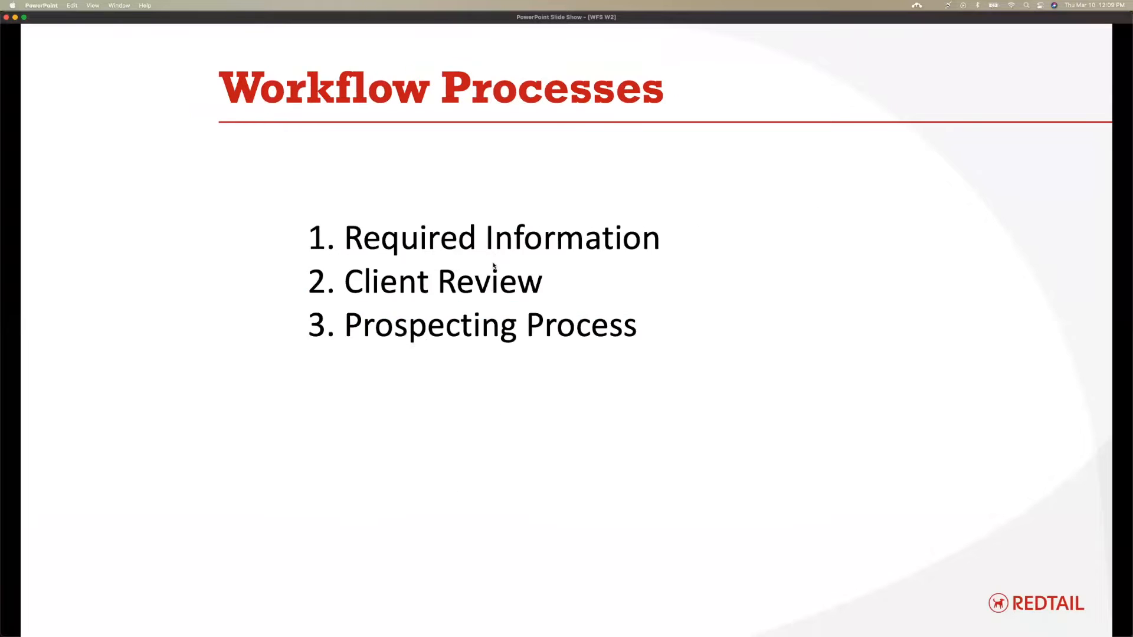
{"action": "left_click", "coordinate": [499, 266]}
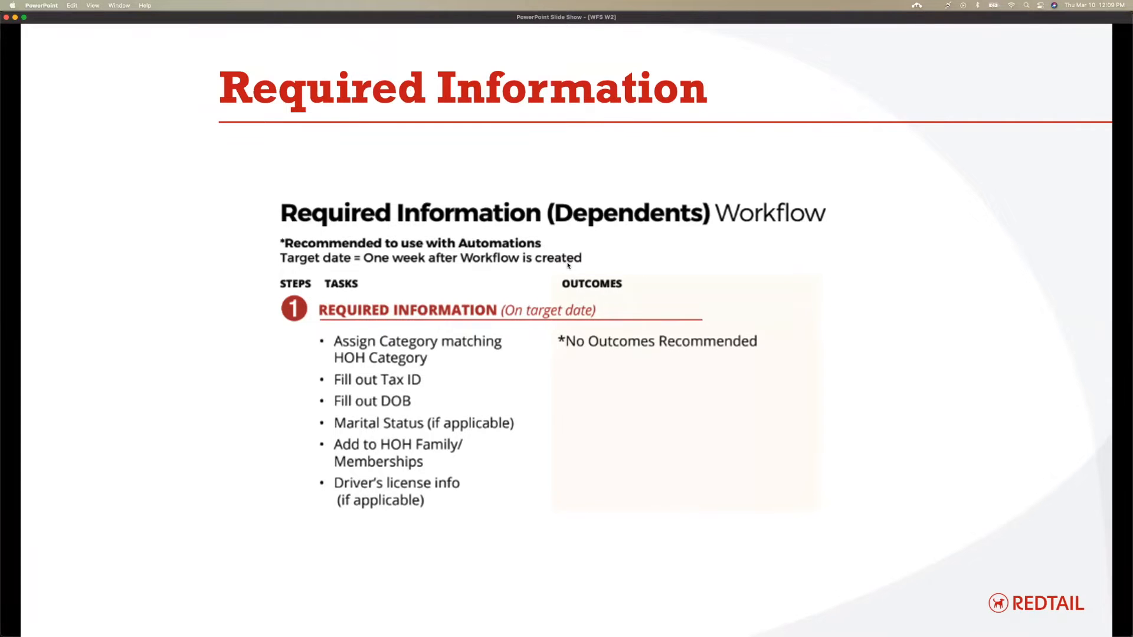
{"action": "key", "text": "ctrl+Up"}
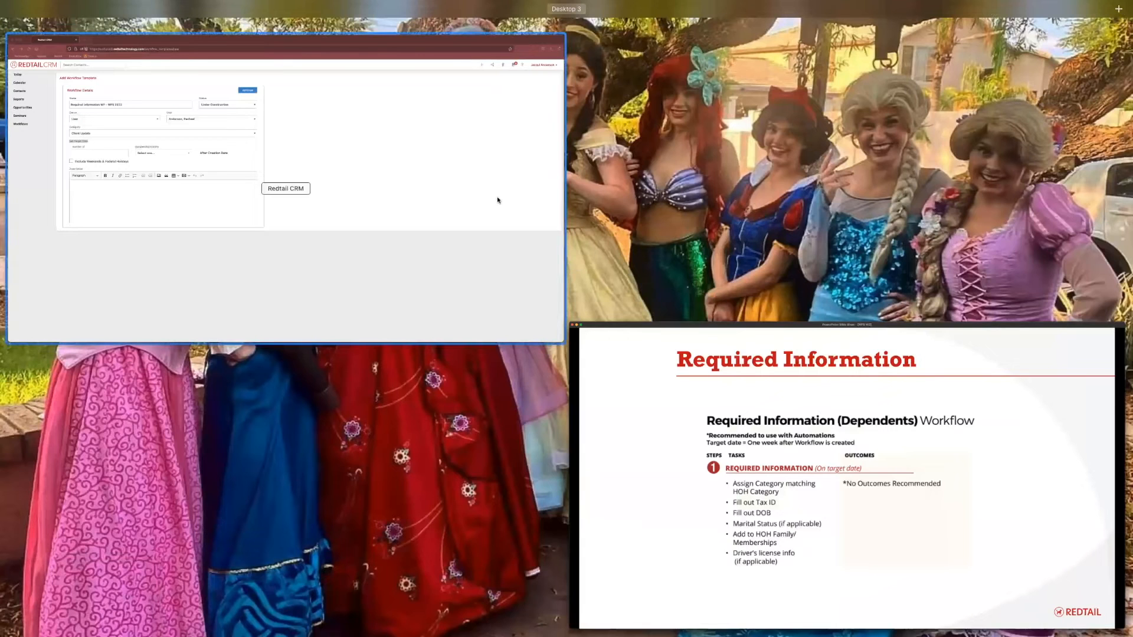
{"action": "left_click", "coordinate": [498, 200]}
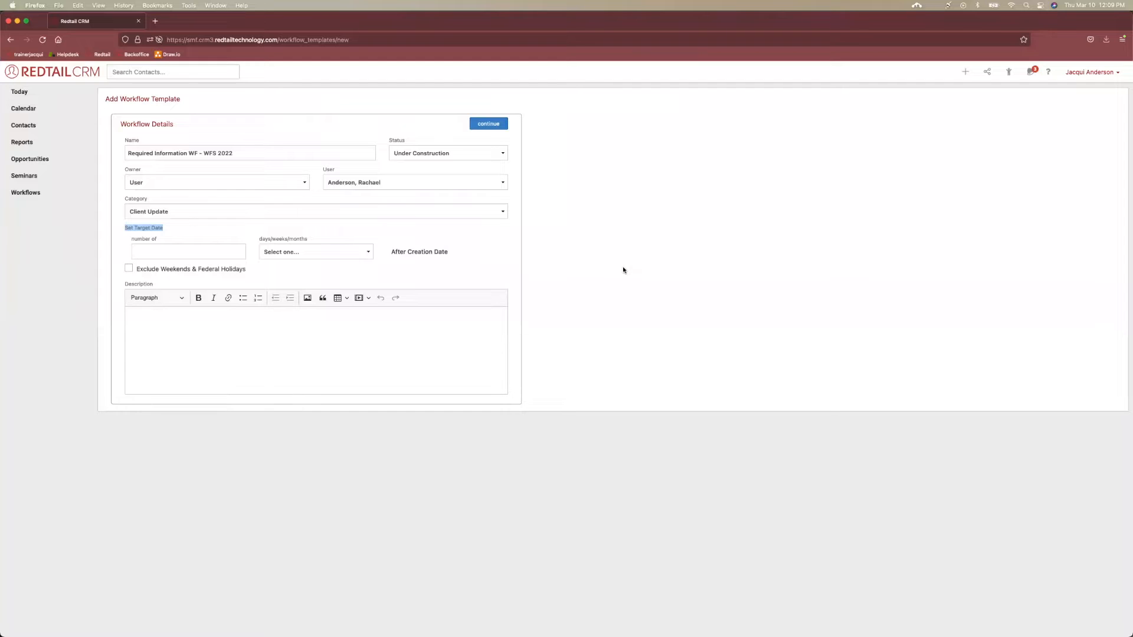
- Set the template's target date to 1 week after creation, excluding weekends and federal holidays
{"action": "left_click", "coordinate": [212, 252]}
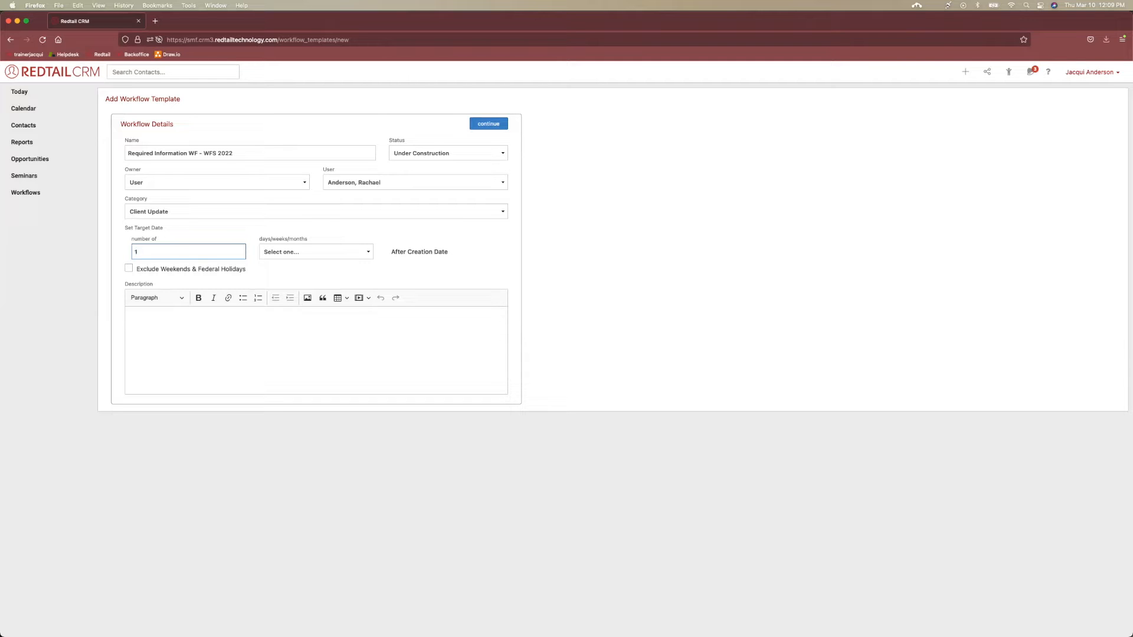
{"action": "left_click", "coordinate": [330, 252]}
{"action": "left_click", "coordinate": [313, 267]}
{"action": "left_click", "coordinate": [320, 234]}
{"action": "triple_click", "coordinate": [404, 253]}
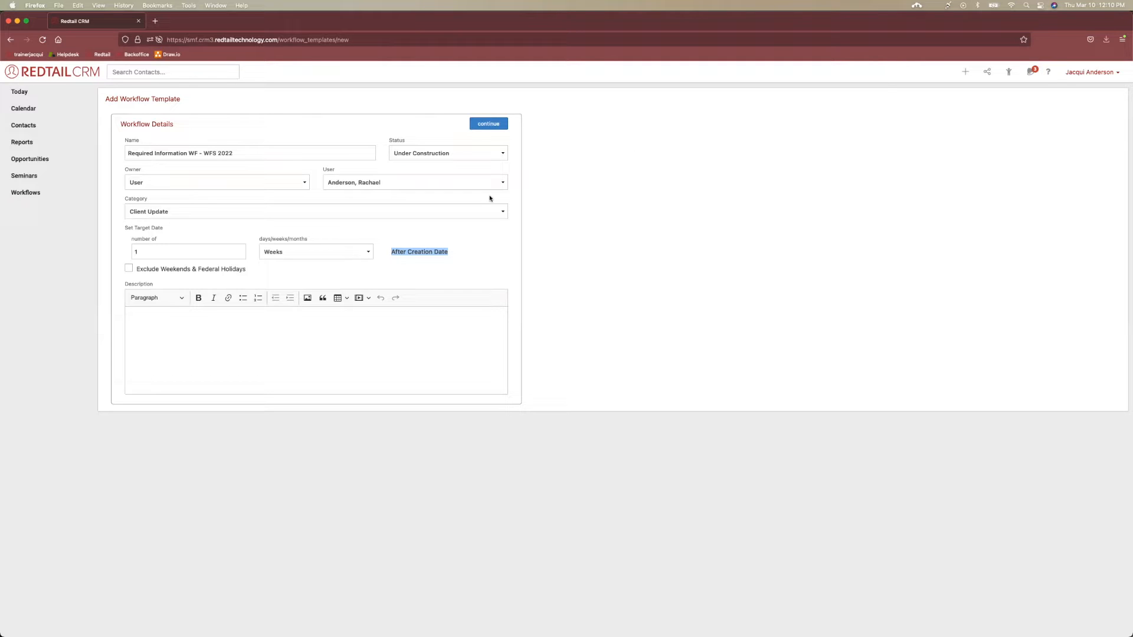
{"action": "left_click_drag", "start_coordinate": [135, 271], "coordinate": [287, 267]}
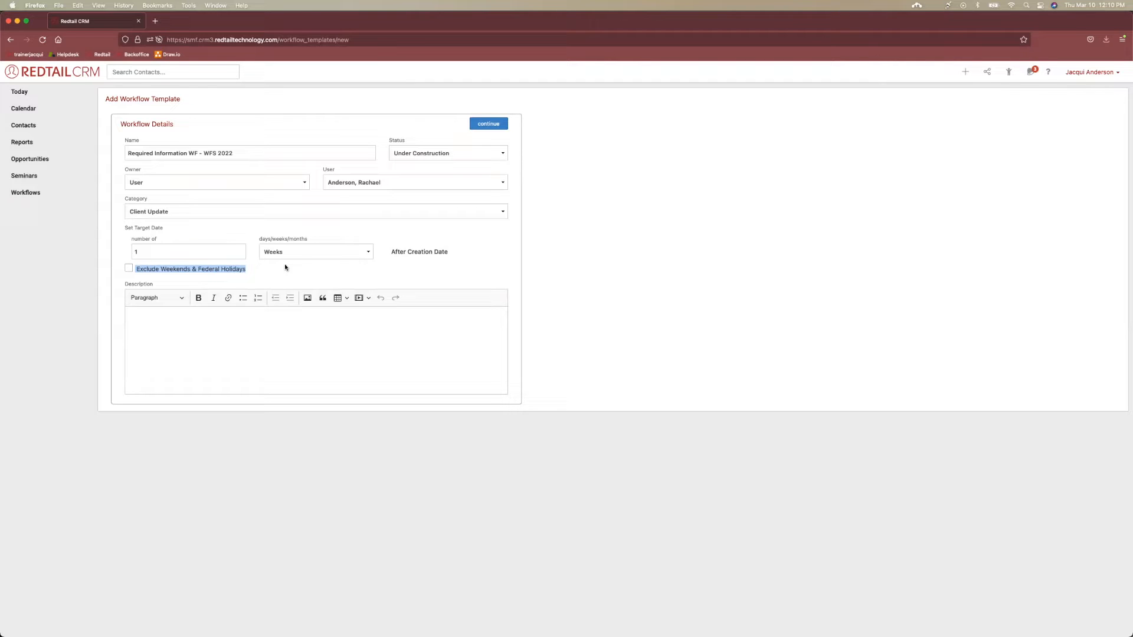
{"action": "left_click", "coordinate": [129, 270]}
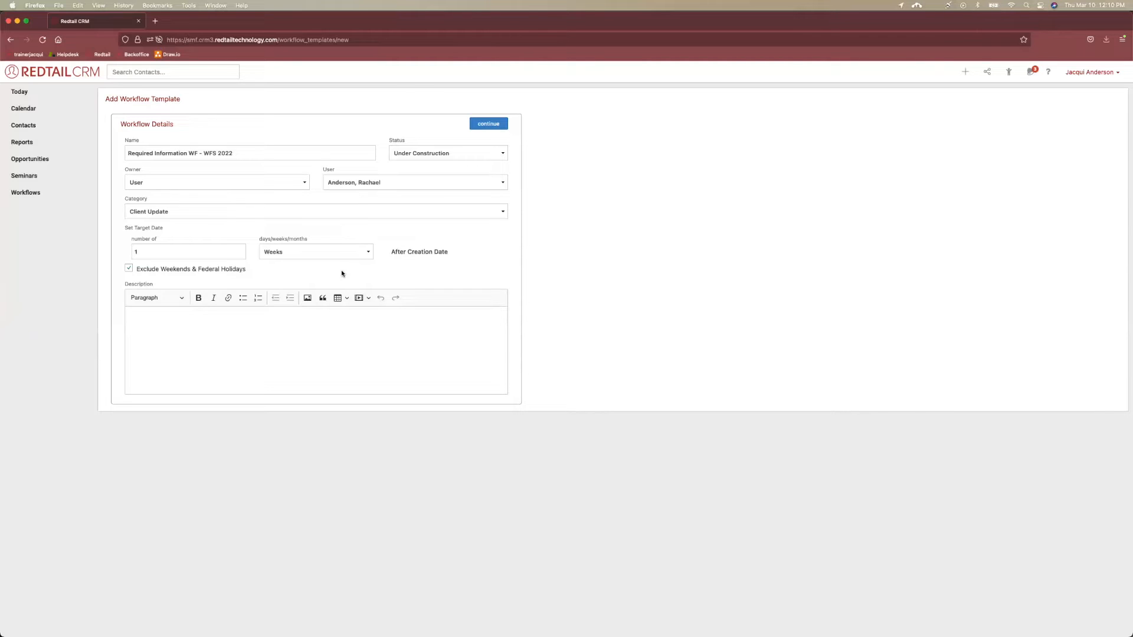
- Write the template description "This required every new client!" followed by the bullet "Target Date is one week from creation!"
{"action": "left_click", "coordinate": [239, 357]}
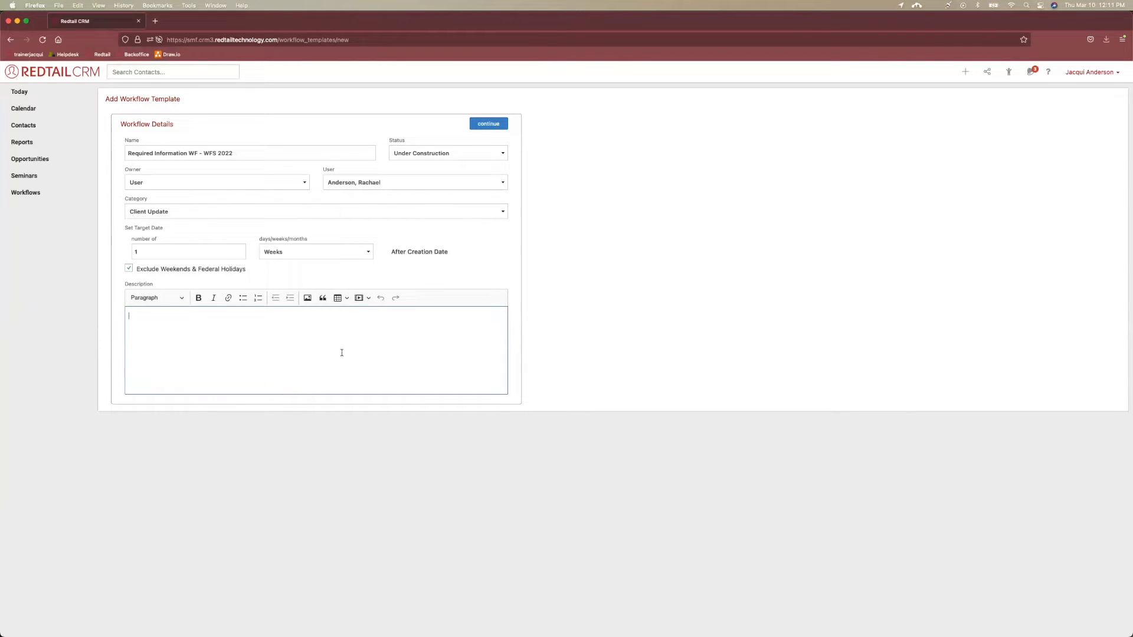
{"action": "type", "text": "This required e"}
{"action": "type", "text": "very six months"}
{"action": "key", "text": "BackSpace"}
{"action": "key", "text": "BackSpace"}
{"action": "key", "text": "BackSpace"}
{"action": "key", "text": "BackSpace"}
{"action": "key", "text": "BackSpace"}
{"action": "key", "text": "BackSpace"}
{"action": "key", "text": "BackSpace"}
{"action": "key", "text": "BackSpace"}
{"action": "key", "text": "BackSpace"}
{"action": "key", "text": "BackSpace"}
{"action": "type", "text": "new client"}
{"action": "type", "text": "Tar"}
{"action": "type", "text": "get Date is on"}
{"action": "type", "text": "e week from "}
{"action": "type", "text": "creation!"}
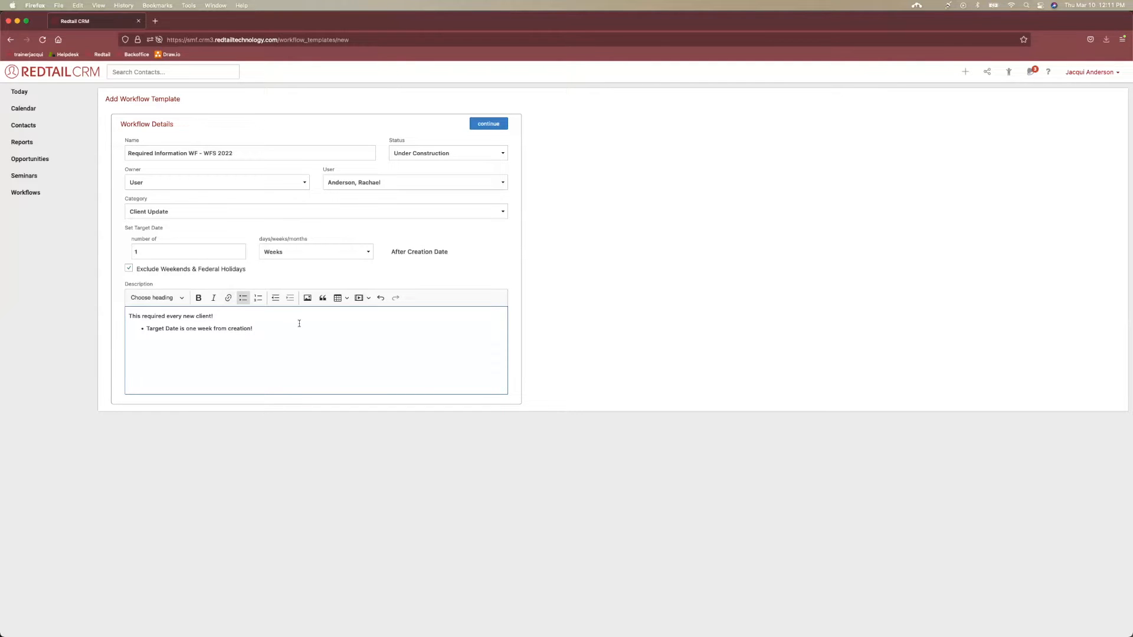
- Continue from the completed workflow details to the template's step and task details
{"action": "left_click", "coordinate": [489, 124]}
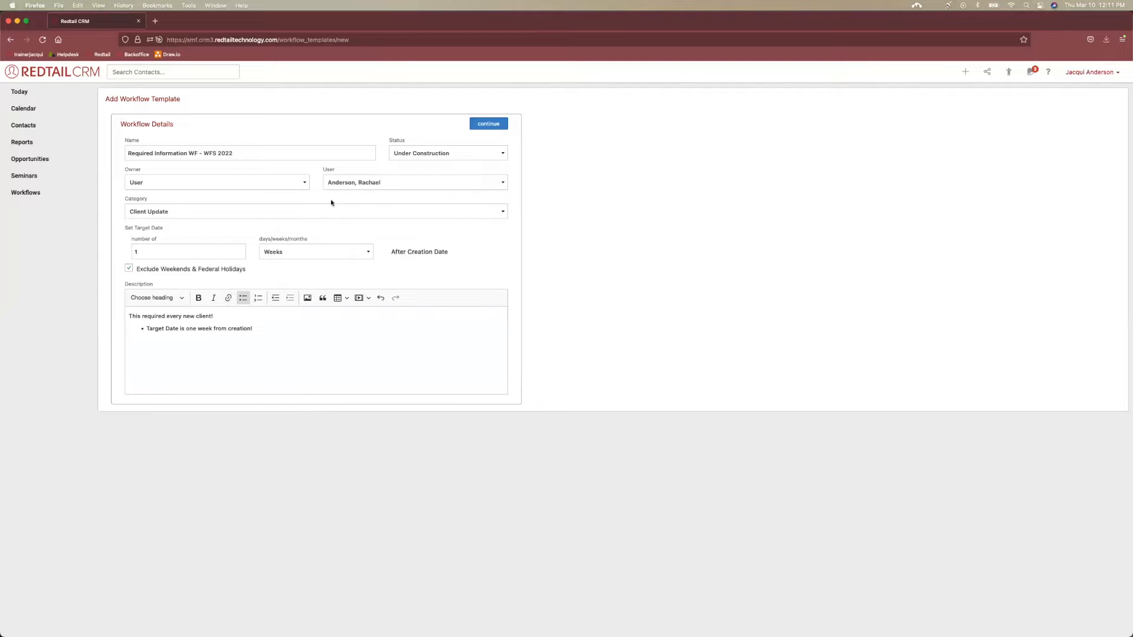
{"action": "left_click", "coordinate": [493, 125]}
{"action": "mouse_move", "coordinate": [563, 137]}
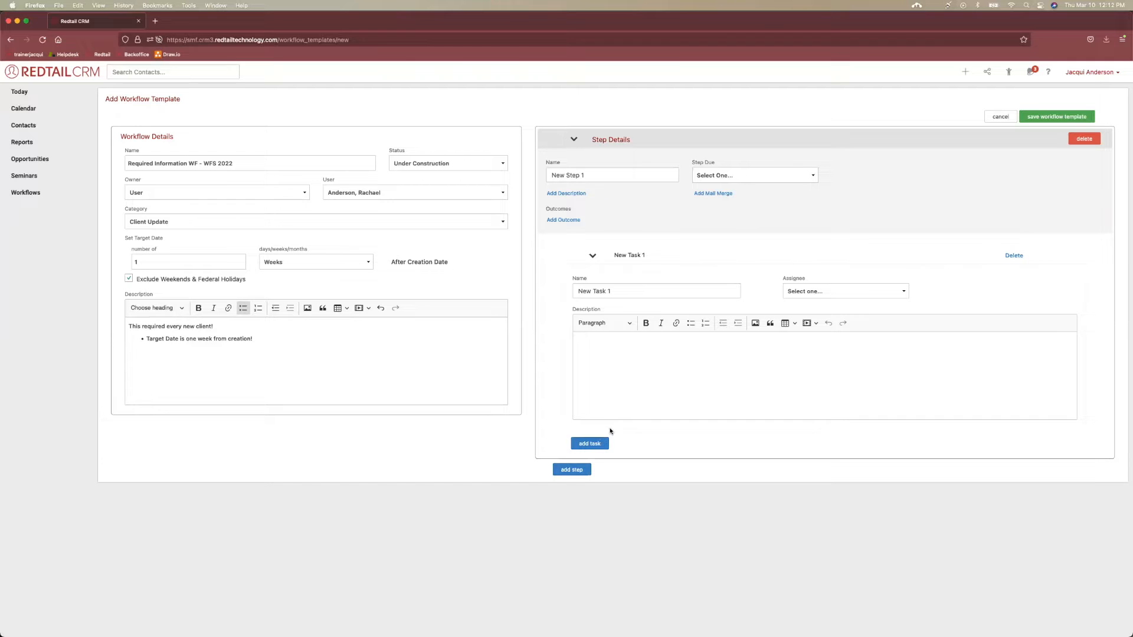
- Review the tasks listed on the Required Information slide in PowerPoint and return to the template form in Firefox
{"action": "key", "text": "ctrl+Up"}
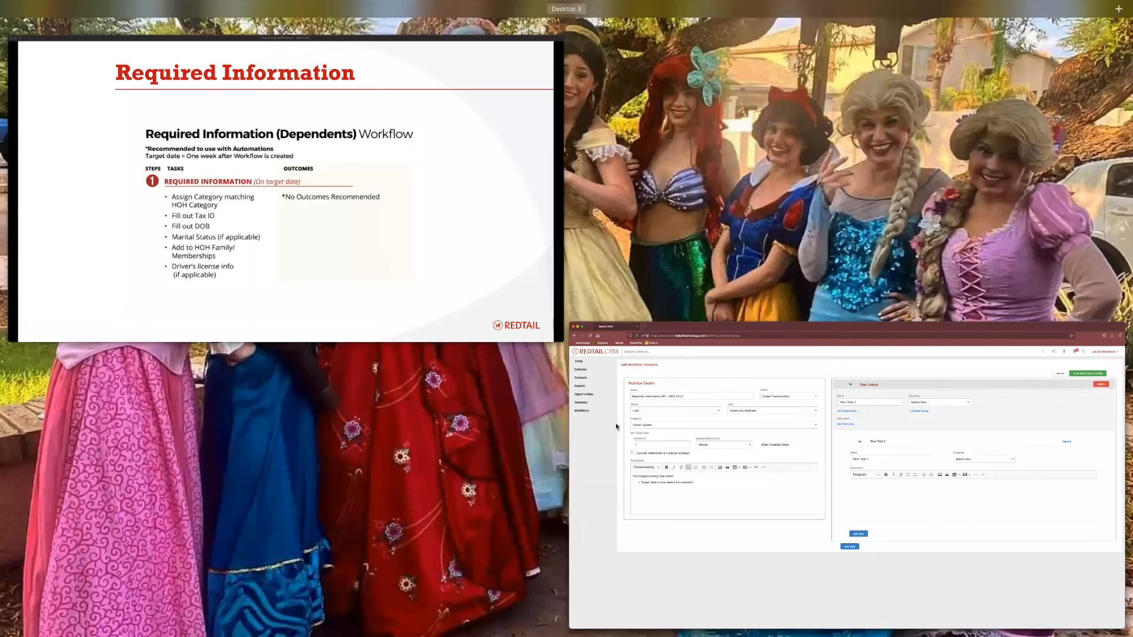
{"action": "left_click", "coordinate": [405, 291]}
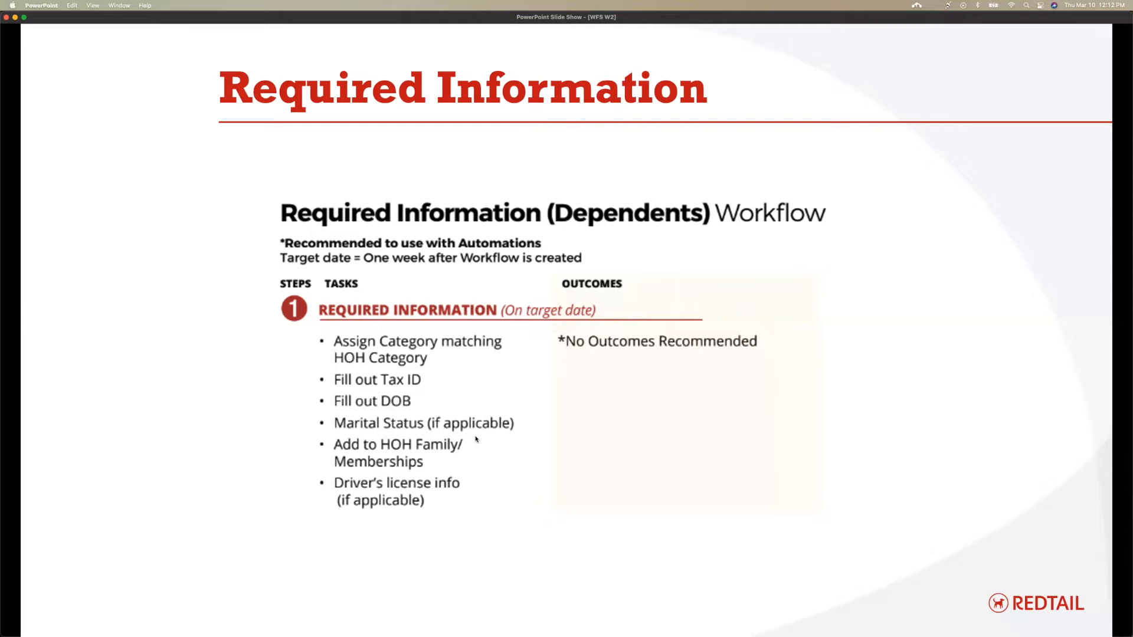
{"action": "key", "text": "ctrl+Up"}
{"action": "left_click", "coordinate": [365, 303]}
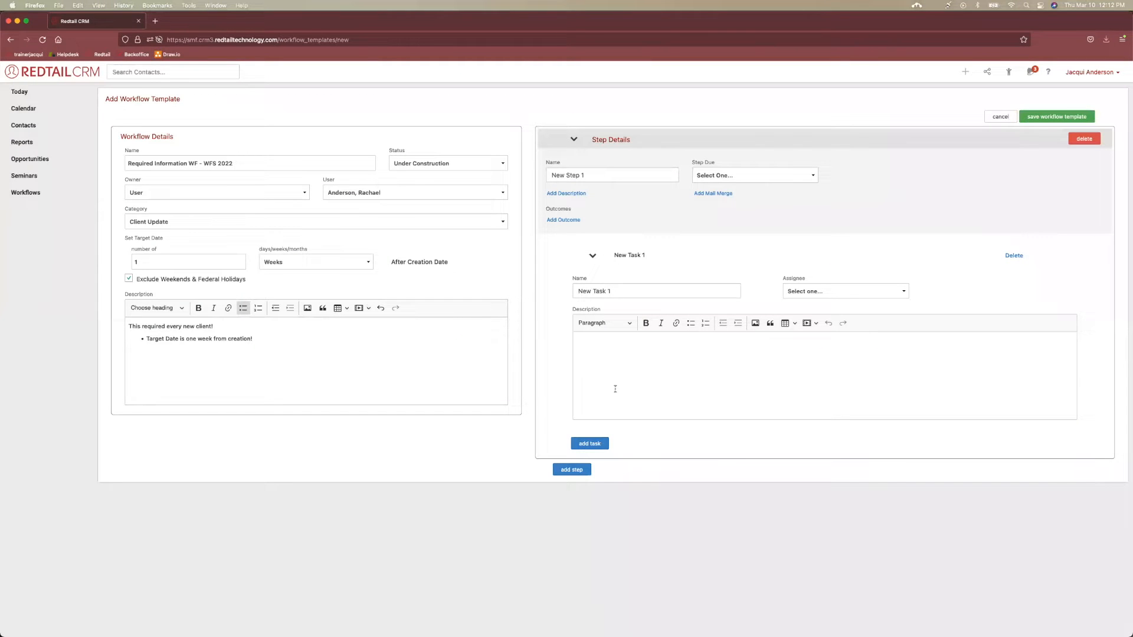
- Collapse the first step and its task, and add five more blank tasks to that step, collapsing each one
{"action": "left_click", "coordinate": [574, 140]}
{"action": "left_click", "coordinate": [593, 161]}
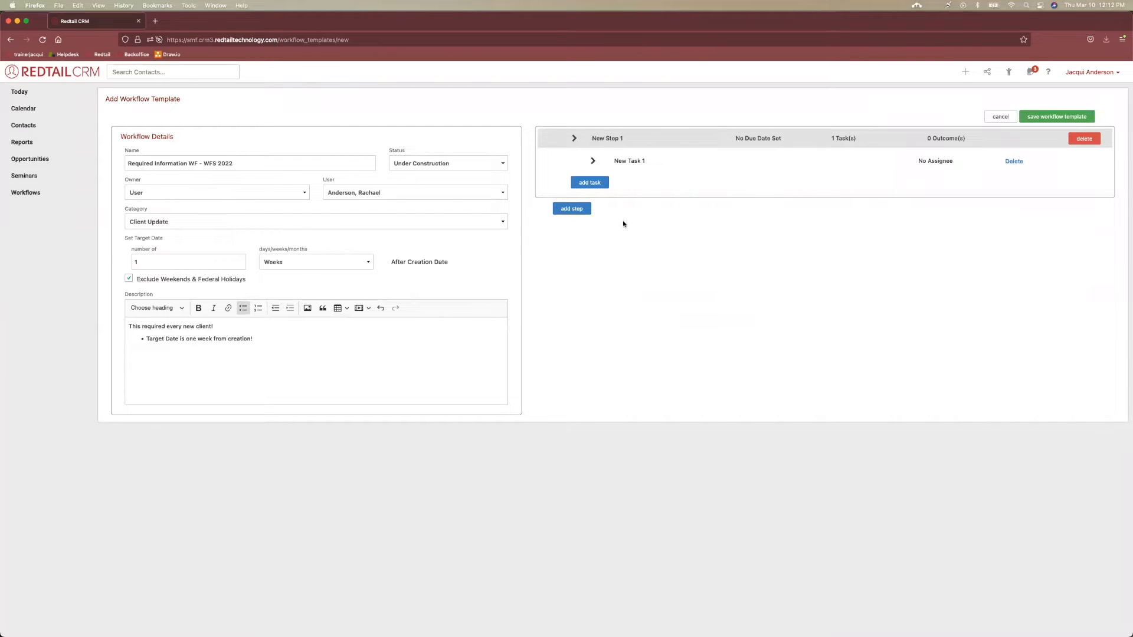
{"action": "left_click", "coordinate": [597, 183]}
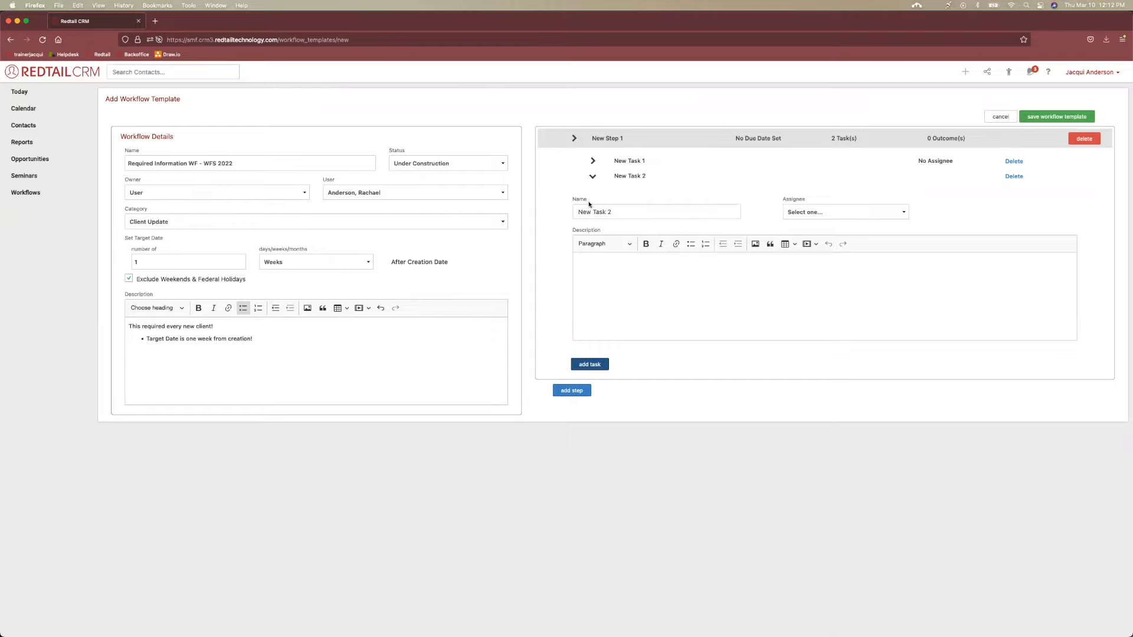
{"action": "left_click", "coordinate": [590, 176]}
{"action": "left_click", "coordinate": [590, 197]}
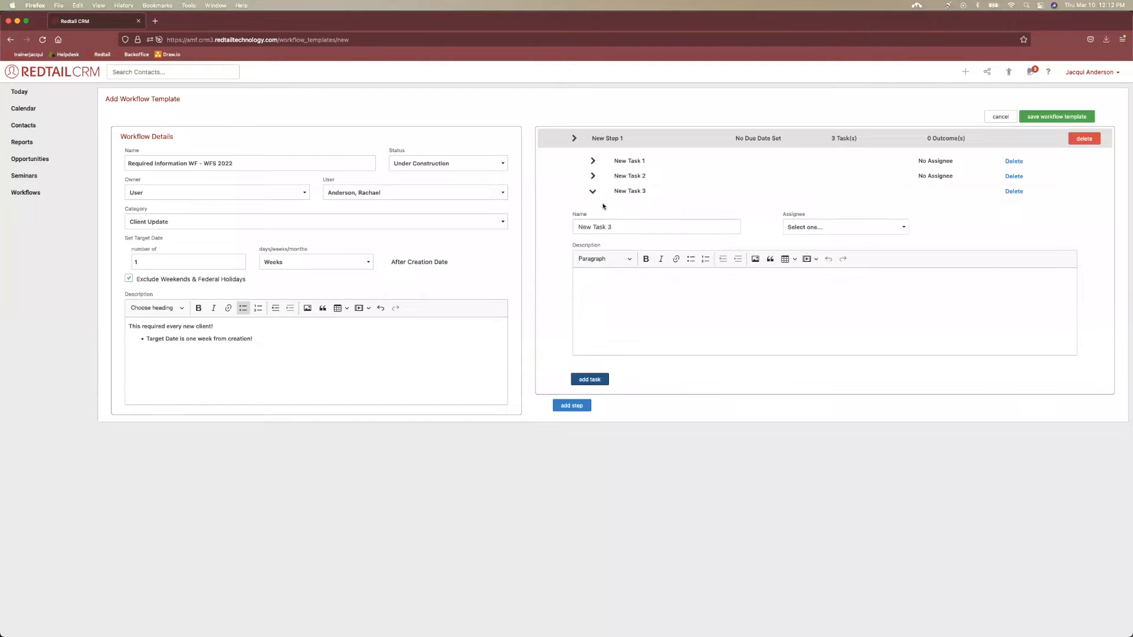
{"action": "left_click", "coordinate": [593, 191]}
{"action": "left_click", "coordinate": [595, 211]}
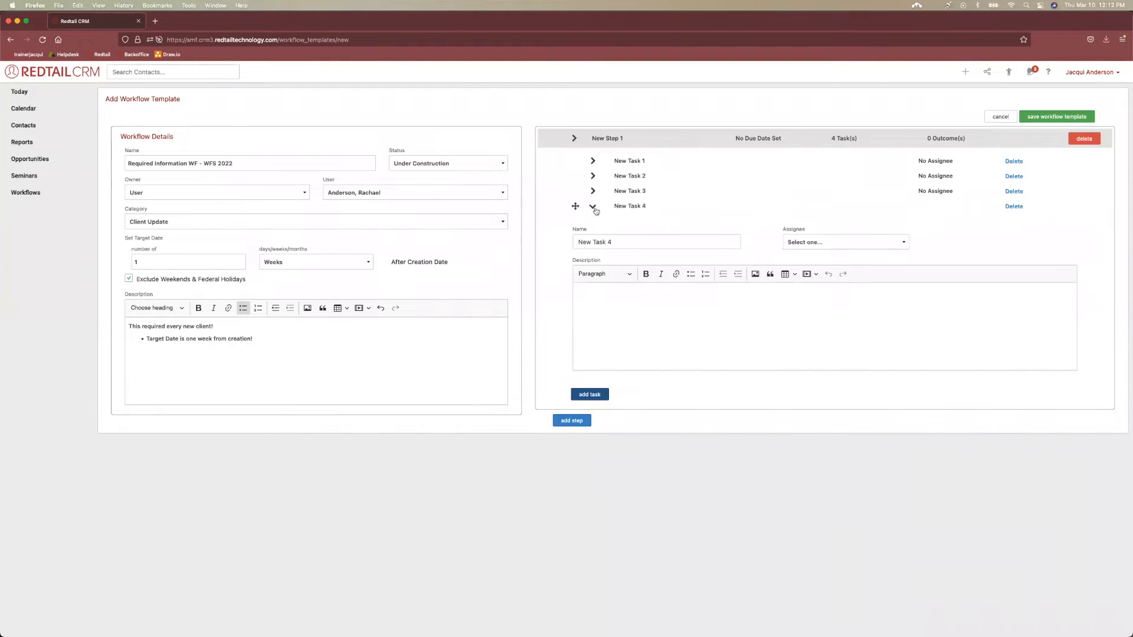
{"action": "left_click", "coordinate": [593, 207]}
{"action": "left_click", "coordinate": [596, 228]}
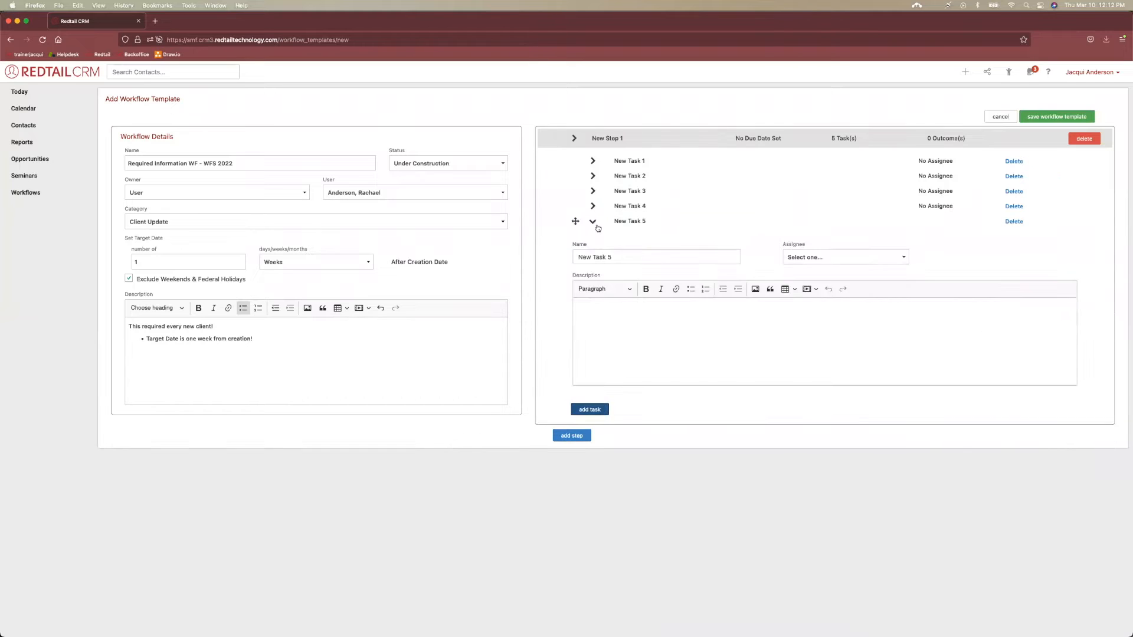
{"action": "left_click", "coordinate": [594, 222]}
{"action": "left_click", "coordinate": [592, 242]}
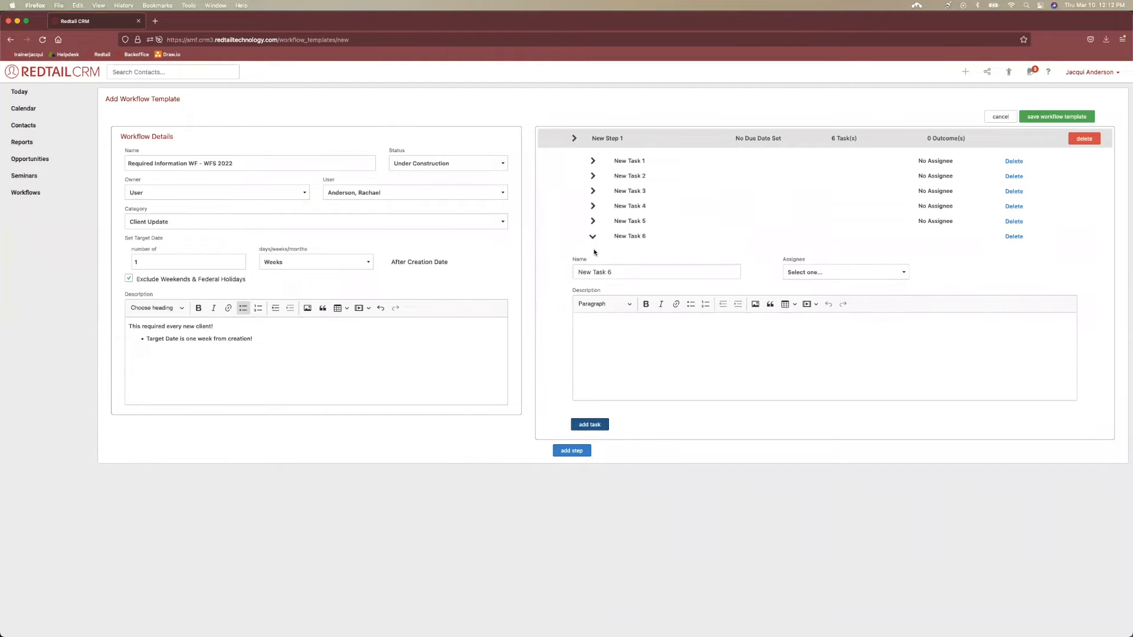
{"action": "left_click", "coordinate": [593, 238]}
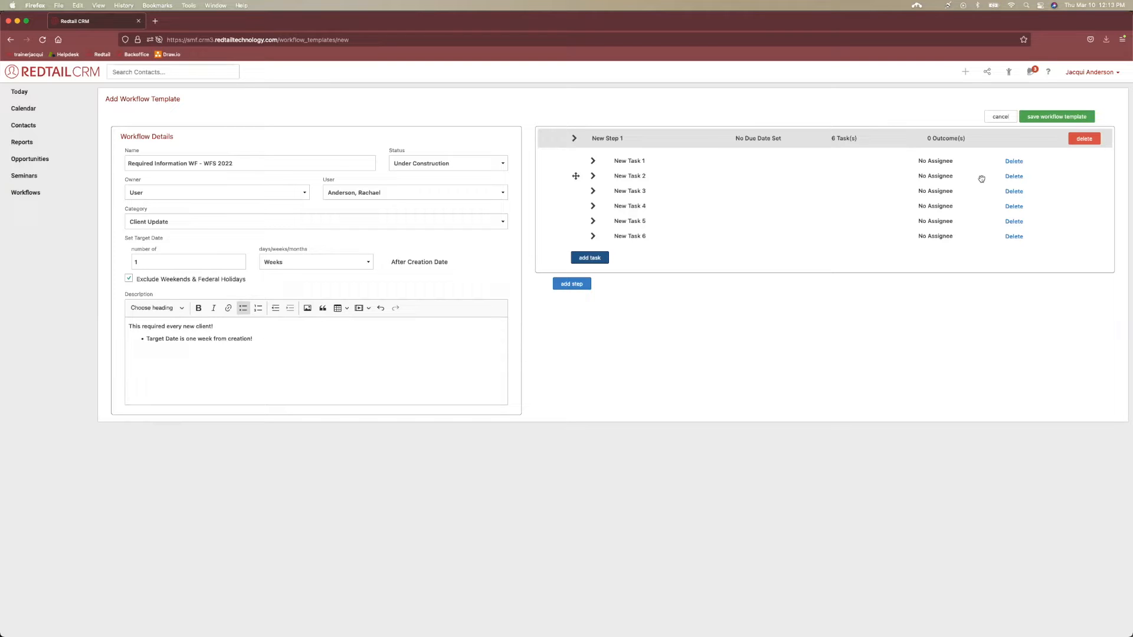
- Rename the first step as Required Information, copying the wording from the workflow template's name
{"action": "left_click", "coordinate": [574, 140]}
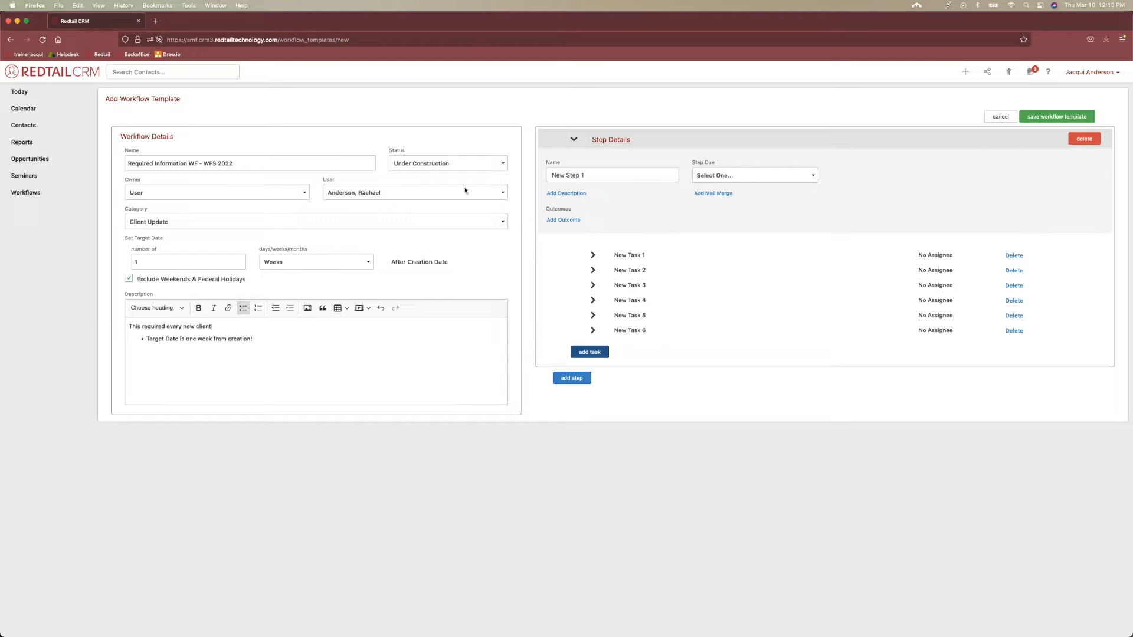
{"action": "left_click", "coordinate": [658, 175]}
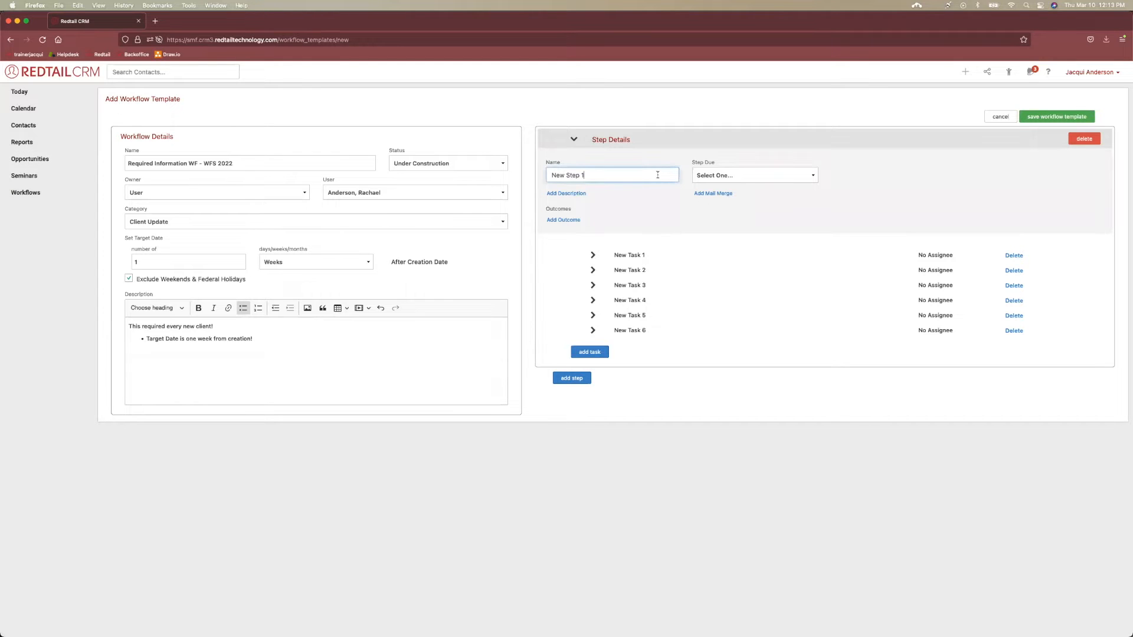
{"action": "left_click_drag", "start_coordinate": [657, 176], "coordinate": [549, 175]}
{"action": "key", "text": "BackSpace"}
{"action": "key", "text": "ctrl+Up"}
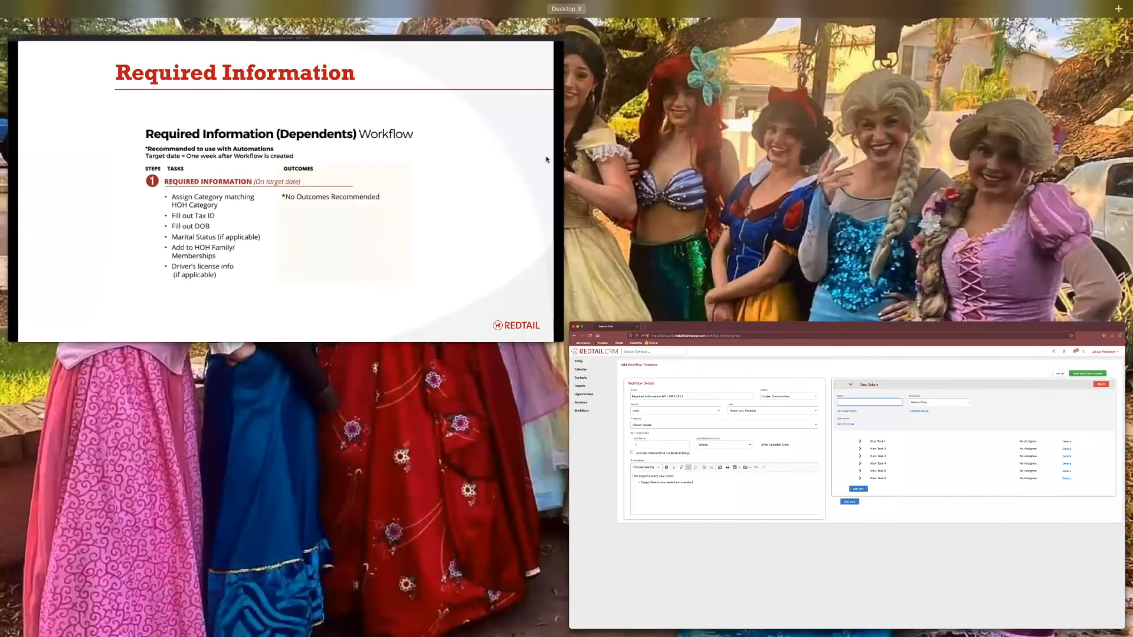
{"action": "left_click", "coordinate": [680, 407]}
{"action": "left_click_drag", "start_coordinate": [126, 163], "coordinate": [186, 161]}
{"action": "key", "text": "super+c"}
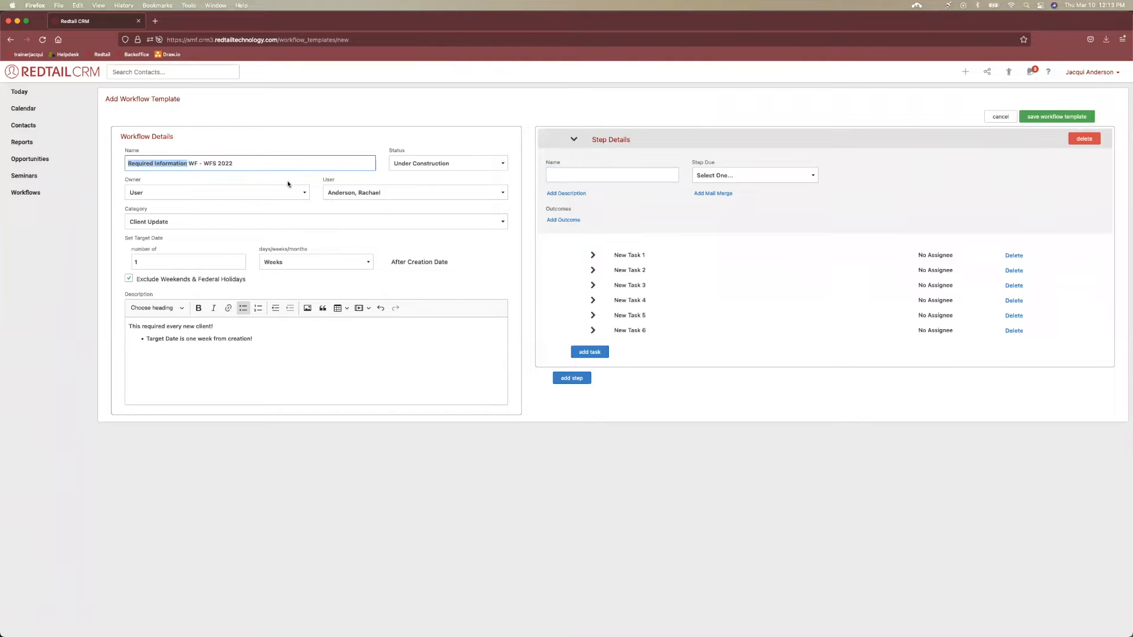
{"action": "left_click", "coordinate": [644, 174]}
{"action": "key", "text": "super+v"}
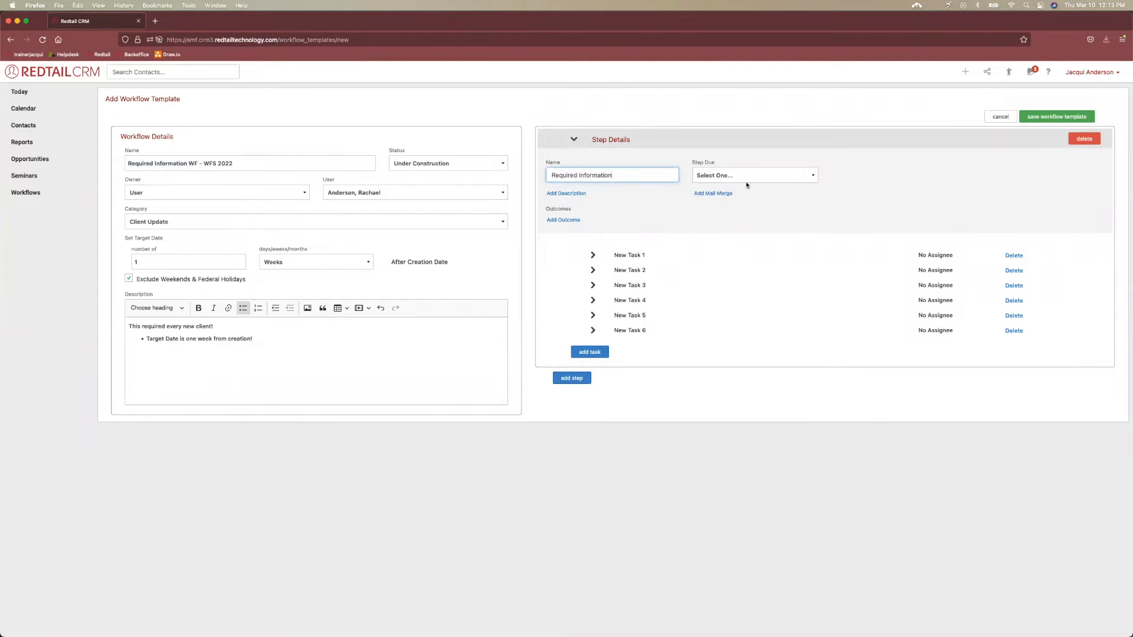
- Set the Required Information step to be due On Target Date and collapse its details
{"action": "left_click_drag", "start_coordinate": [690, 164], "coordinate": [721, 164]}
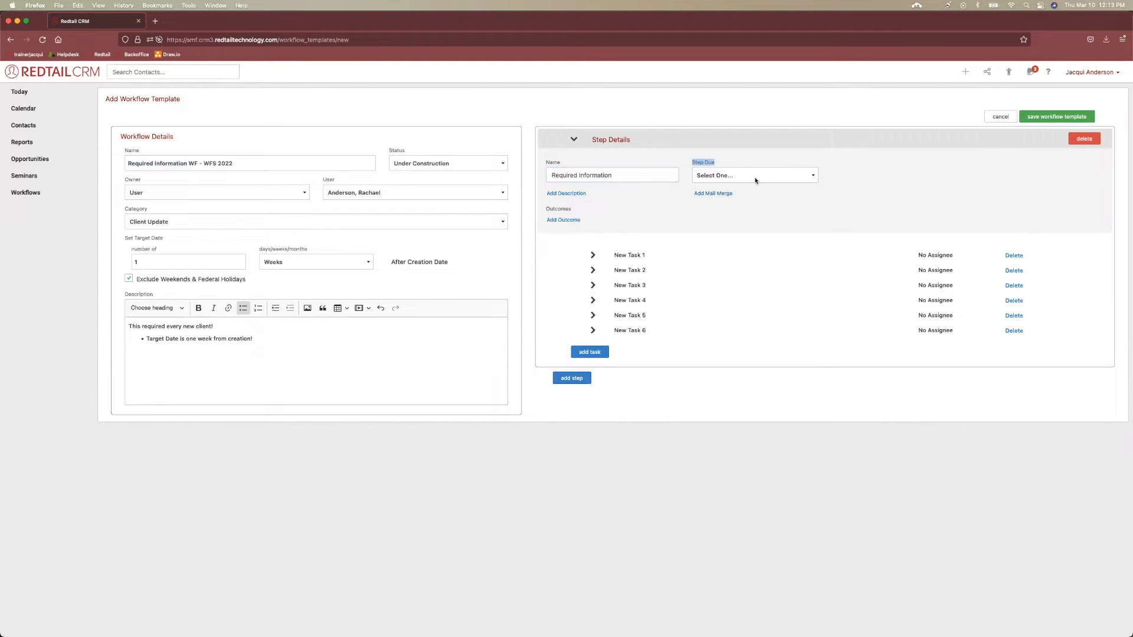
{"action": "left_click", "coordinate": [814, 177]}
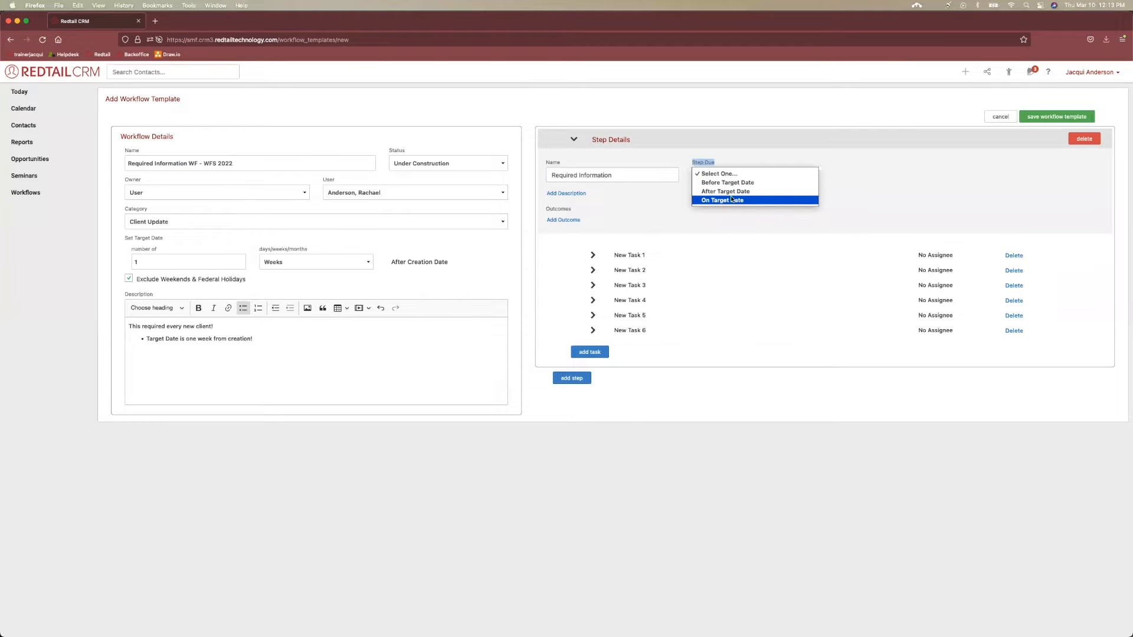
{"action": "left_click", "coordinate": [701, 202]}
{"action": "left_click", "coordinate": [889, 208]}
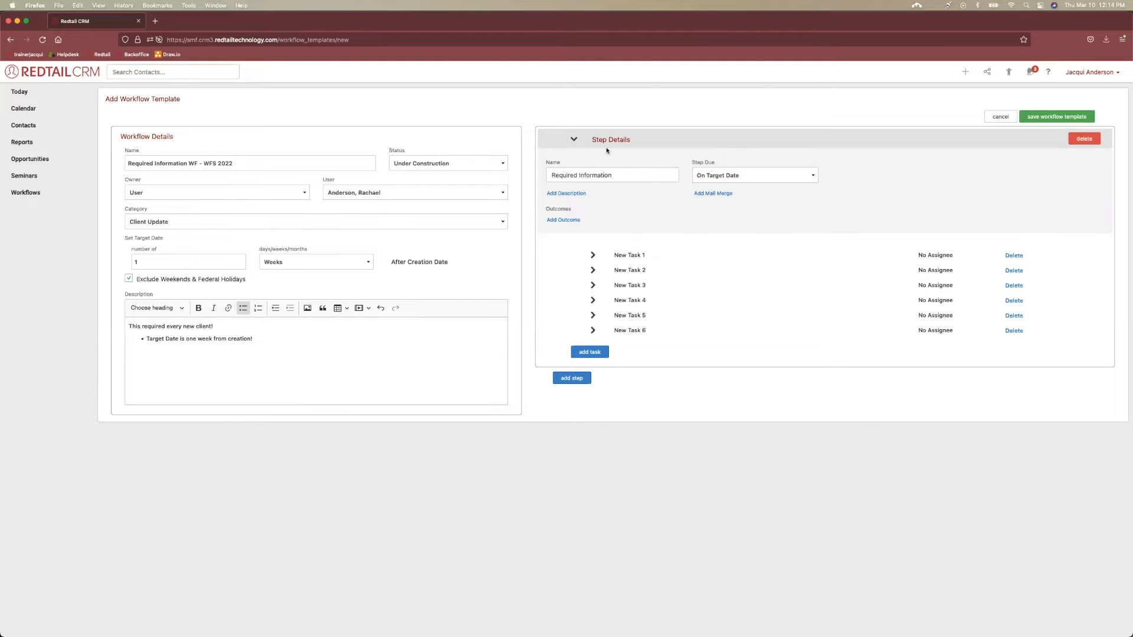
{"action": "left_click", "coordinate": [575, 140]}
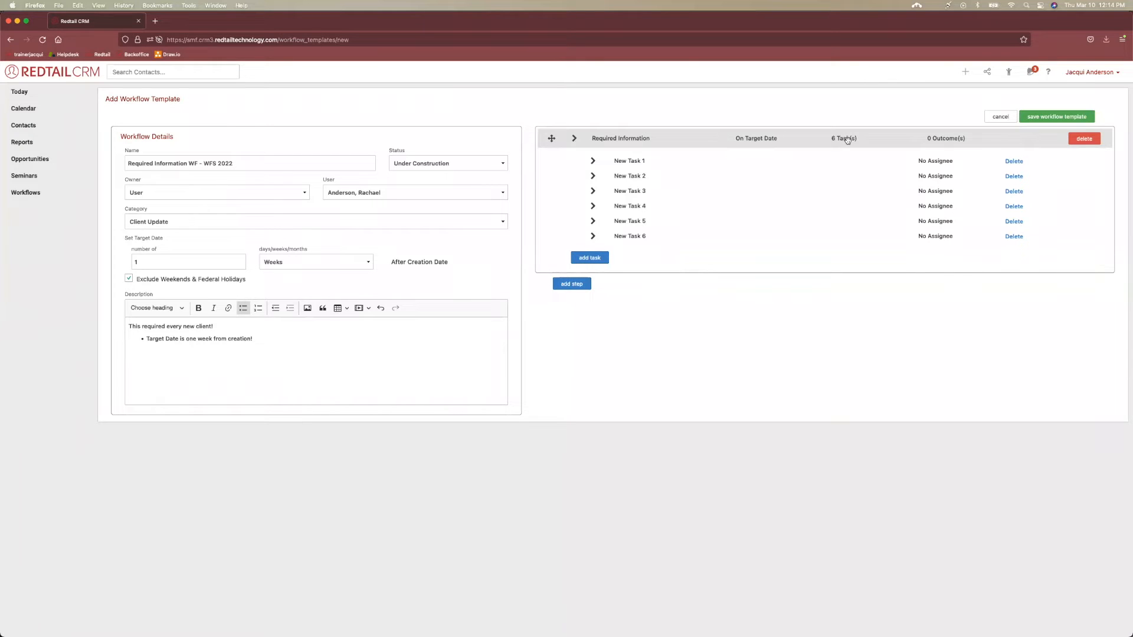
- Expand the first task, check the task wording on PowerPoint's Required Information slide, and return to the template form in Firefox
{"action": "left_click", "coordinate": [594, 162]}
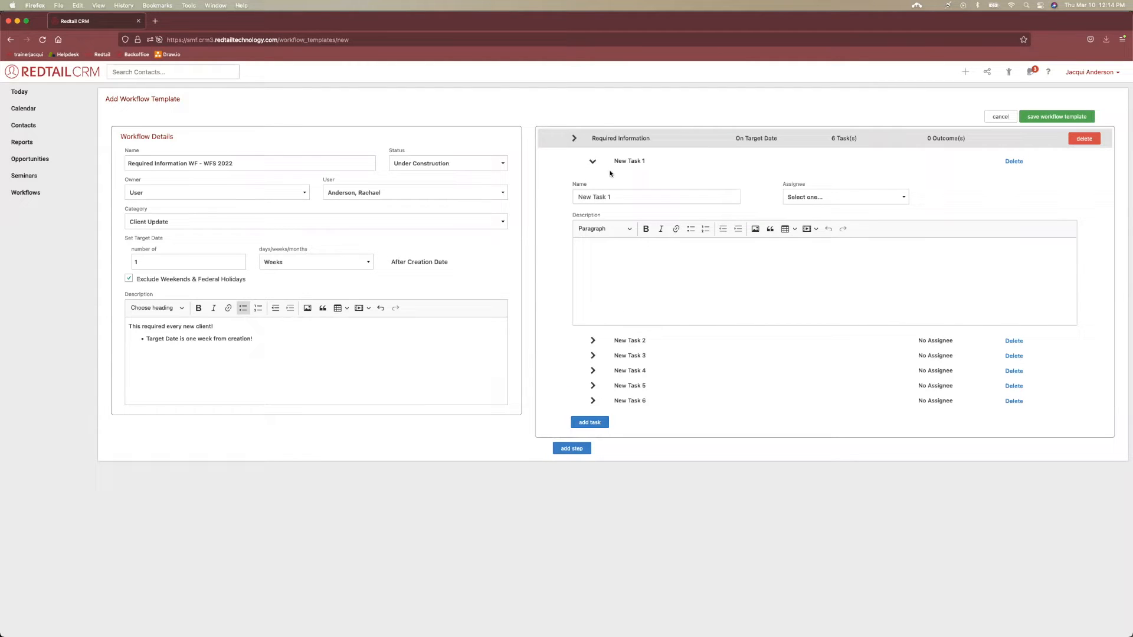
{"action": "left_click", "coordinate": [636, 192]}
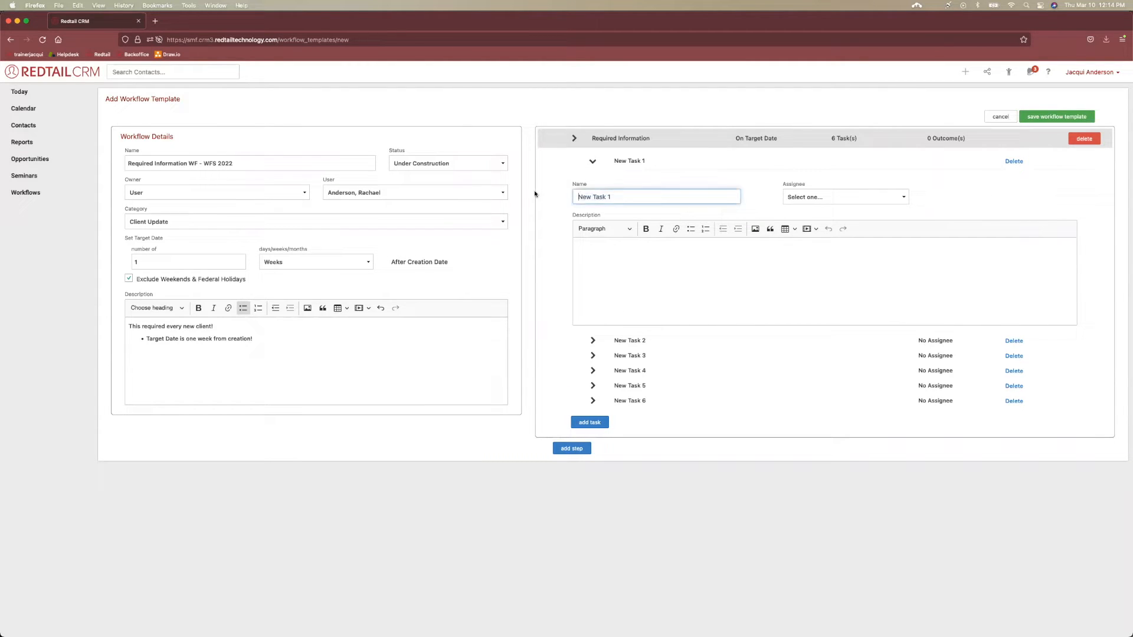
{"action": "left_click_drag", "start_coordinate": [631, 196], "coordinate": [557, 196]}
{"action": "left_click", "coordinate": [651, 173]}
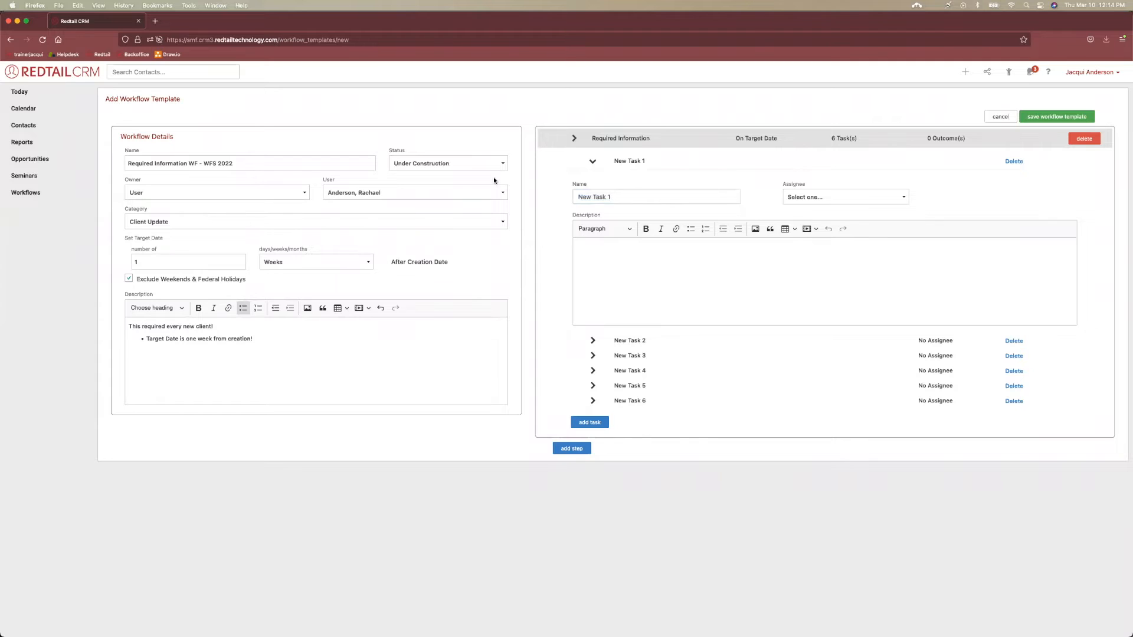
{"action": "key", "text": "ctrl+Up"}
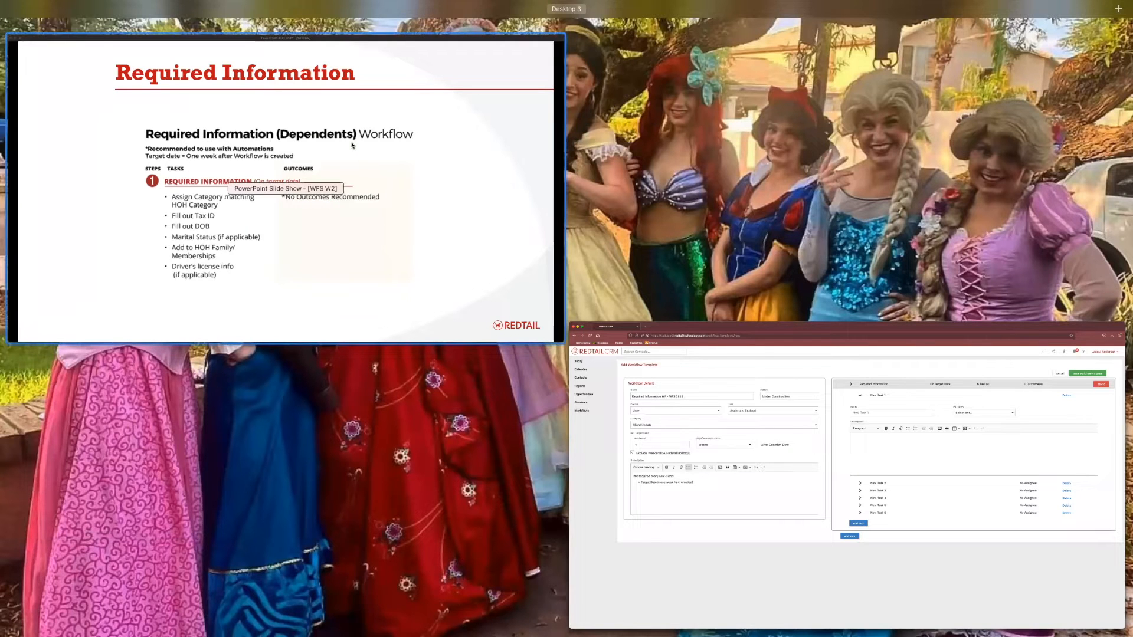
{"action": "left_click", "coordinate": [352, 146]}
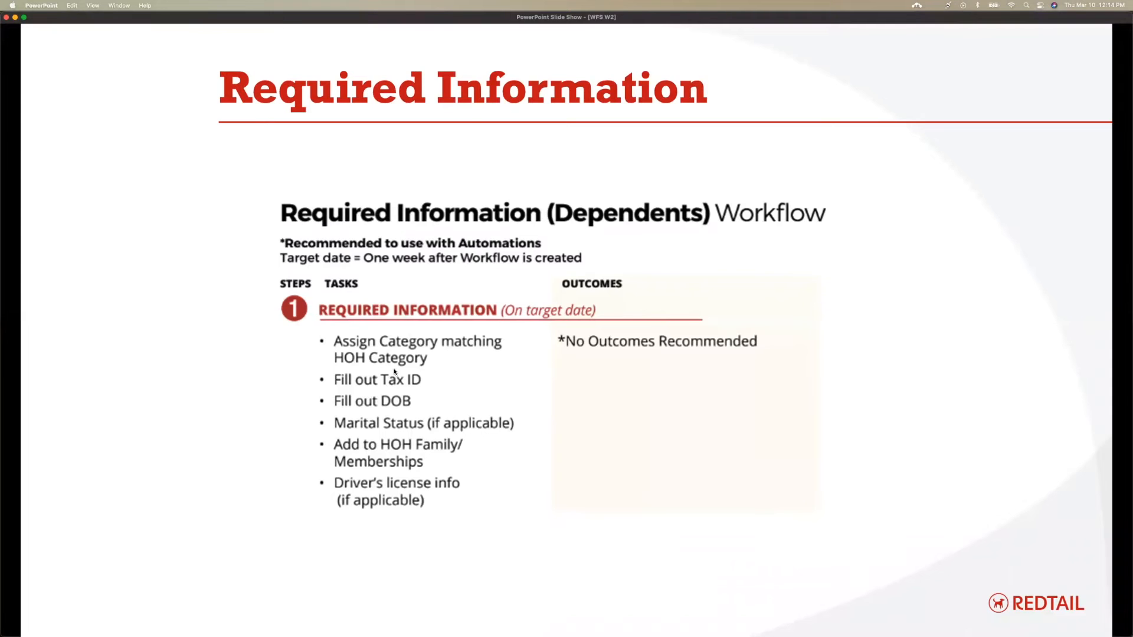
{"action": "key", "text": "ctrl+Up"}
{"action": "left_click", "coordinate": [446, 251]}
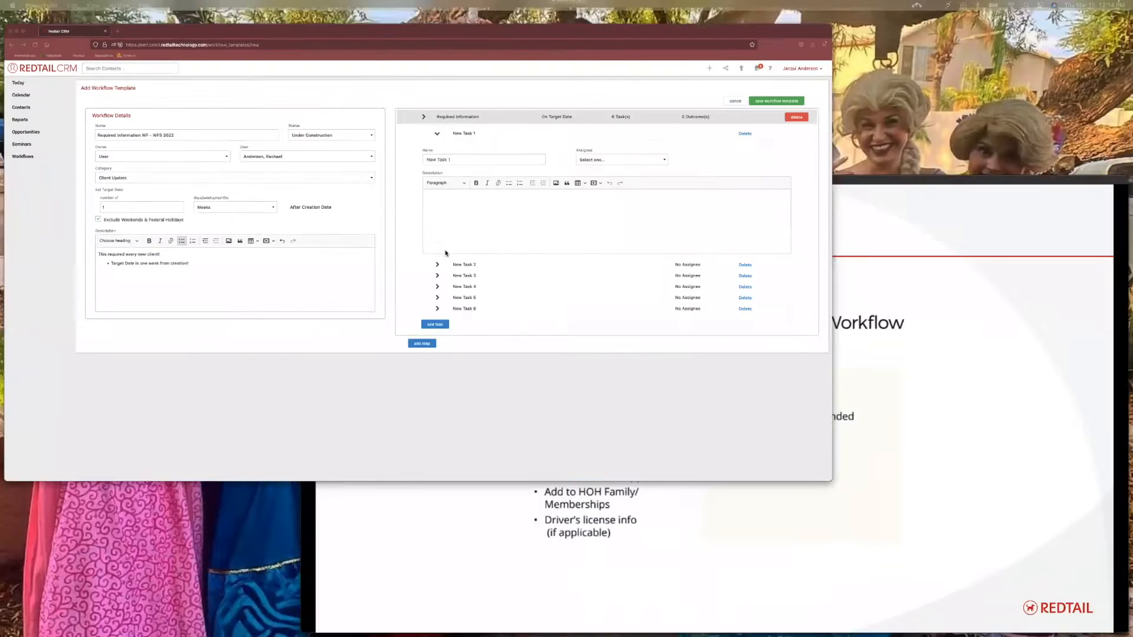
- Rename the first task as Assign Matching HOH Category in System
{"action": "triple_click", "coordinate": [608, 196]}
{"action": "type", "text": "Assign Matching HIH Cate"}
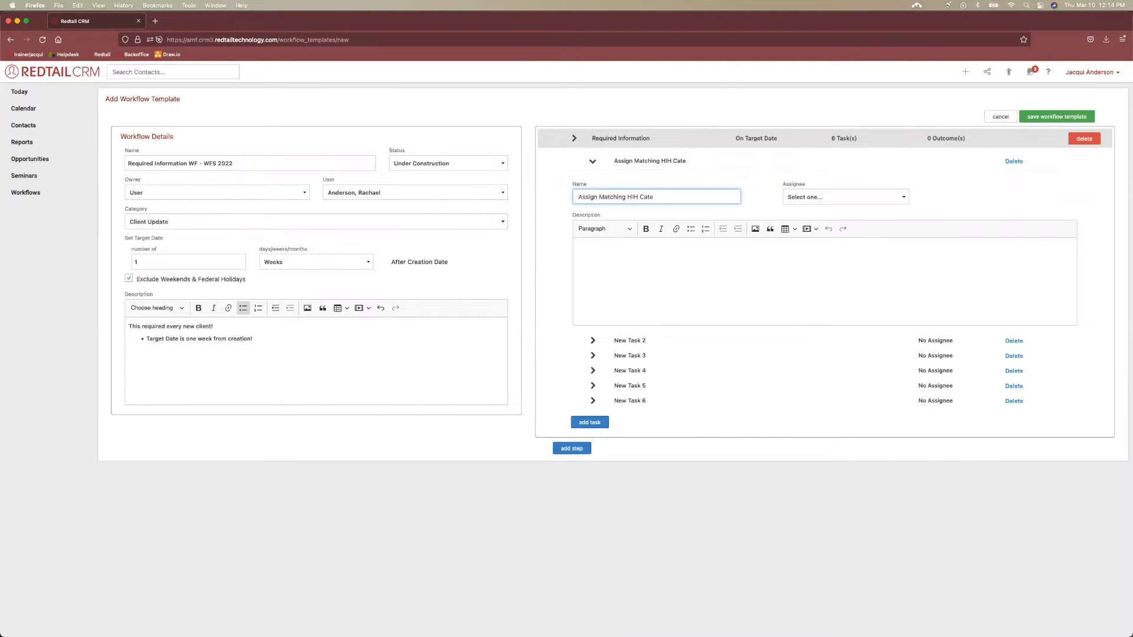
{"action": "type", "text": "gory in"}
{"action": "type", "text": "System"}
{"action": "key", "text": "BackSpace"}
{"action": "type", "text": "O"}
- Set the assignee of the HOH category task to Creating User
{"action": "left_click", "coordinate": [791, 183]}
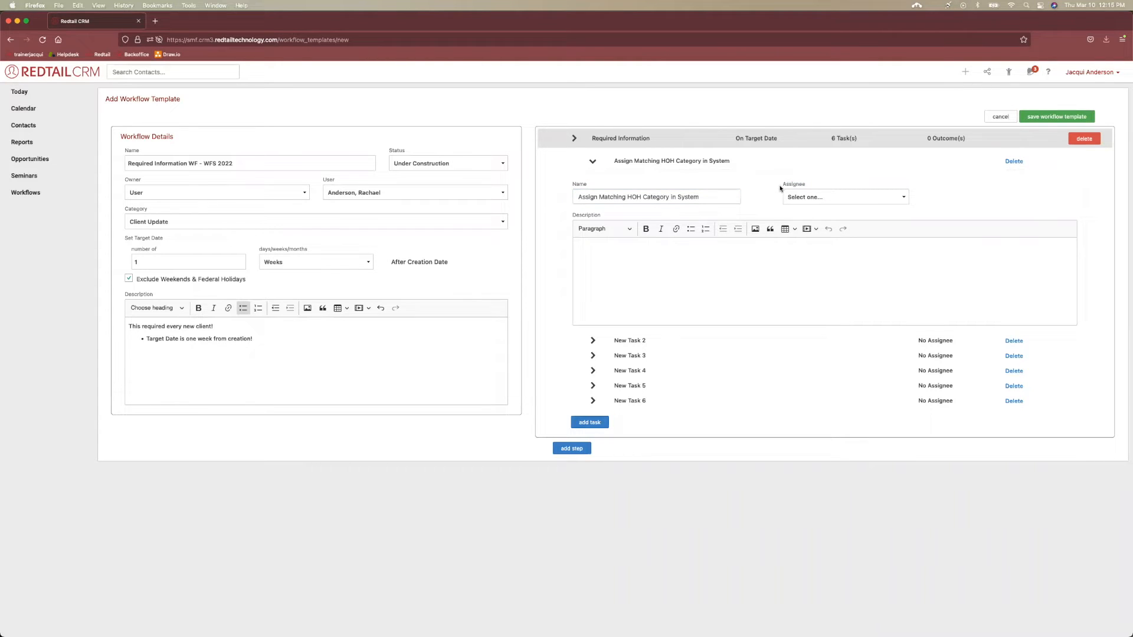
{"action": "left_click", "coordinate": [832, 202]}
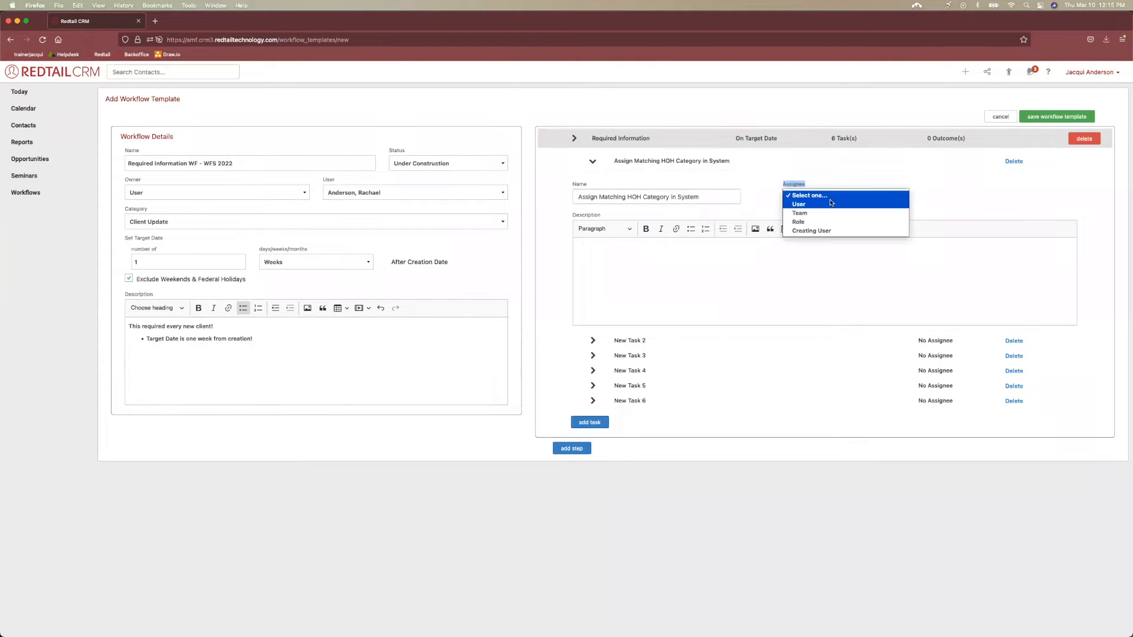
{"action": "left_click", "coordinate": [835, 206]}
{"action": "left_click", "coordinate": [837, 196]}
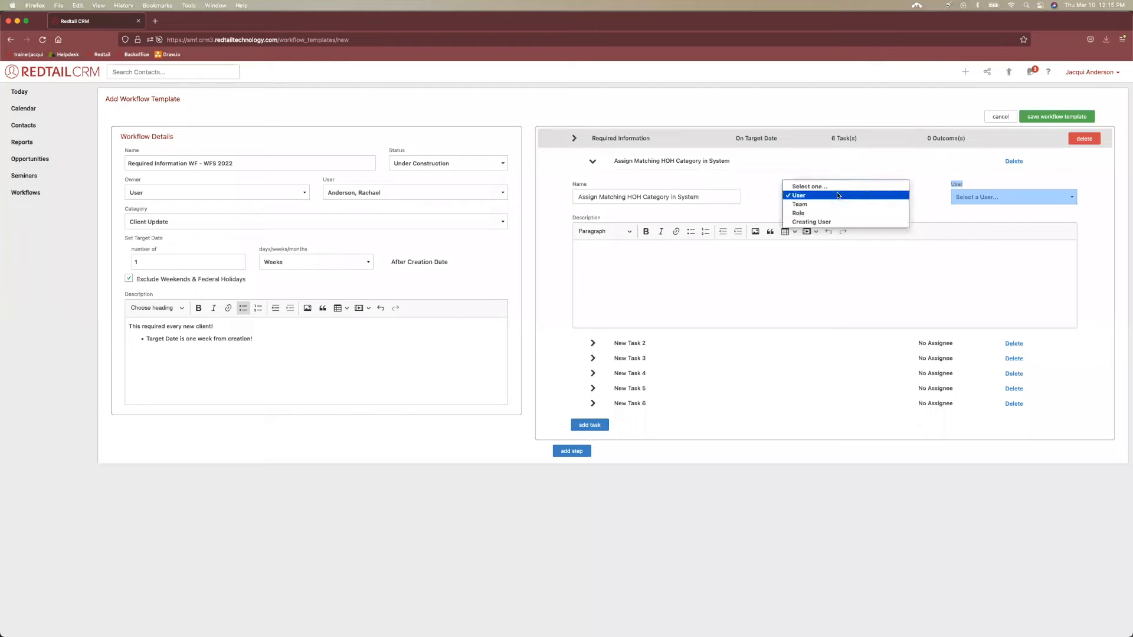
{"action": "left_click", "coordinate": [823, 223]}
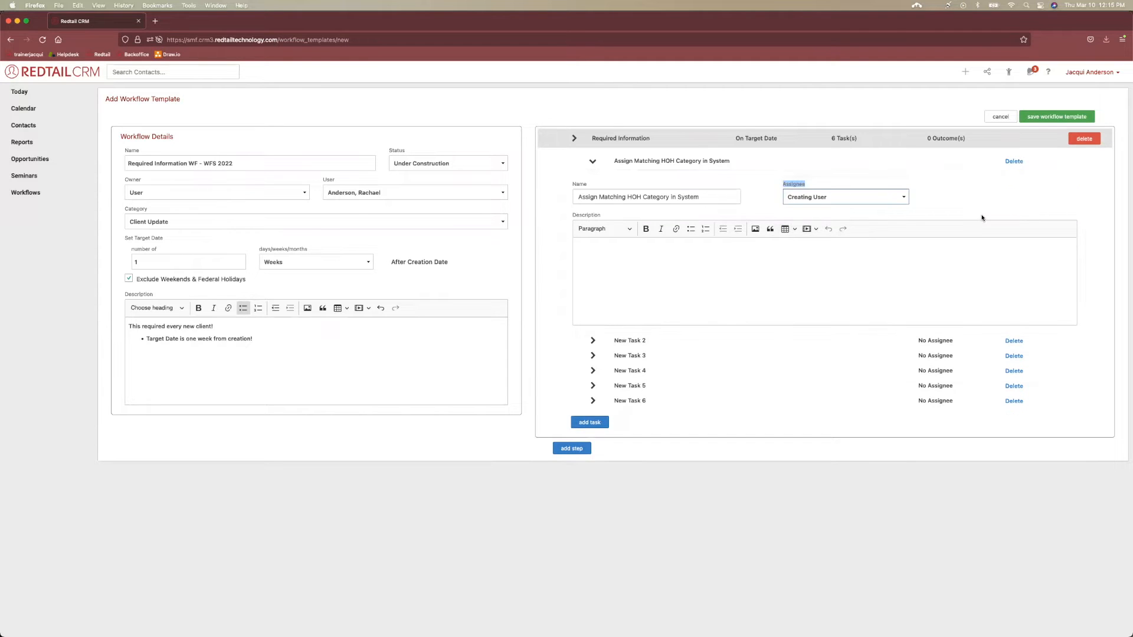
- Try Role as the HOH category task's assignee, view the available roles, and restore Creating User
{"action": "left_click", "coordinate": [855, 200]}
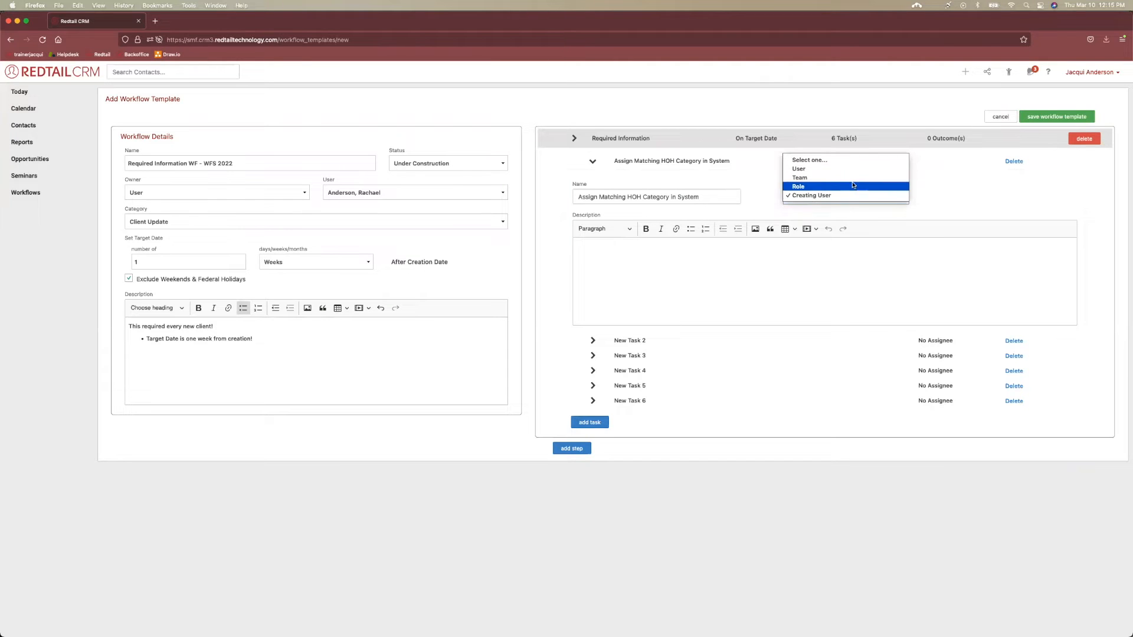
{"action": "left_click", "coordinate": [856, 187]}
{"action": "left_click", "coordinate": [959, 199]}
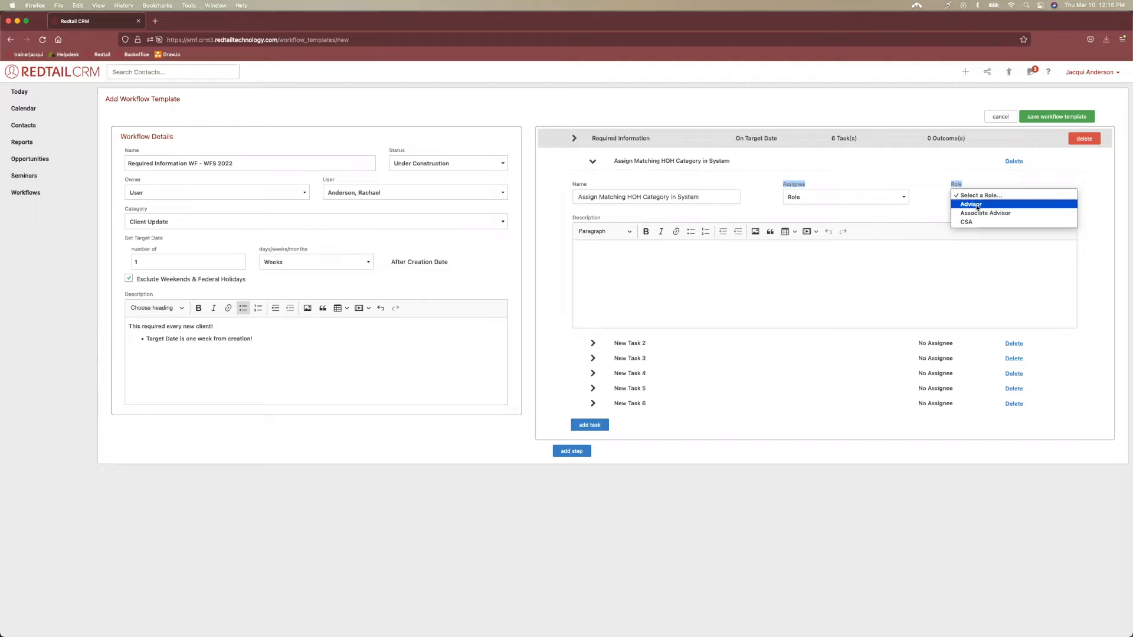
{"action": "left_click", "coordinate": [896, 201]}
{"action": "left_click", "coordinate": [896, 203]}
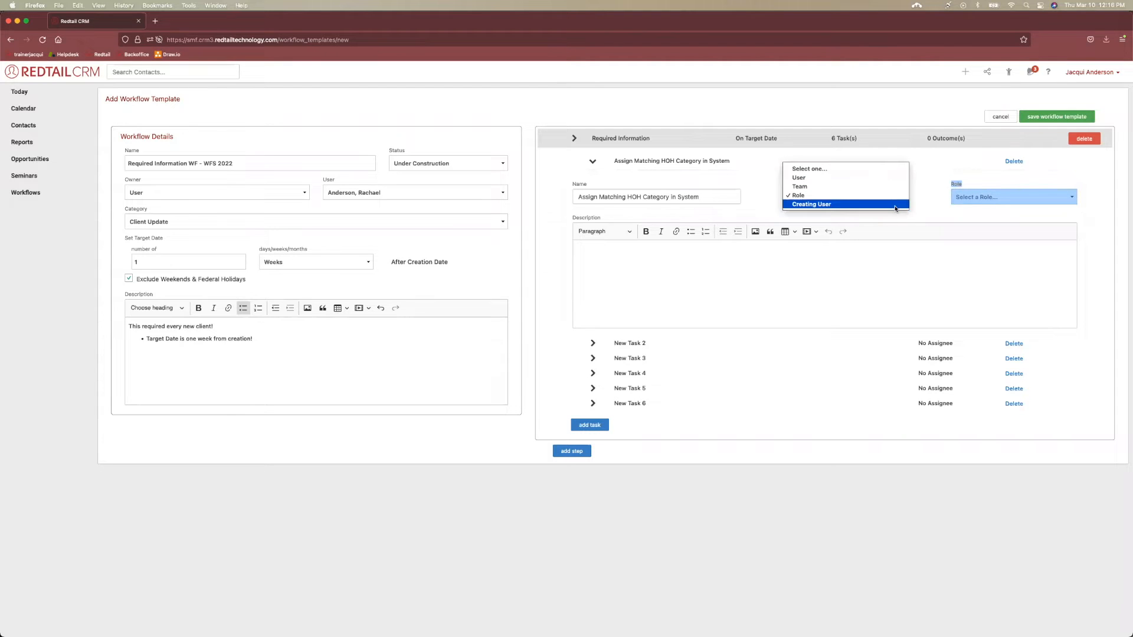
{"action": "left_click", "coordinate": [895, 204]}
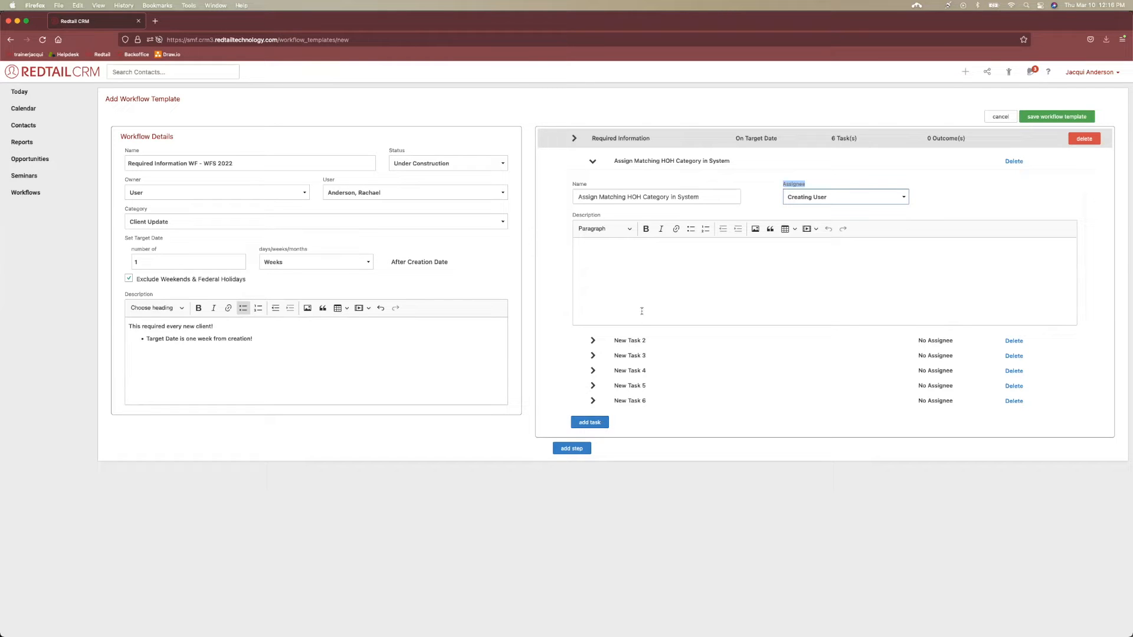
- Enter Check all platforms as the first line of the HOH category task's description
{"action": "left_click", "coordinate": [607, 262]}
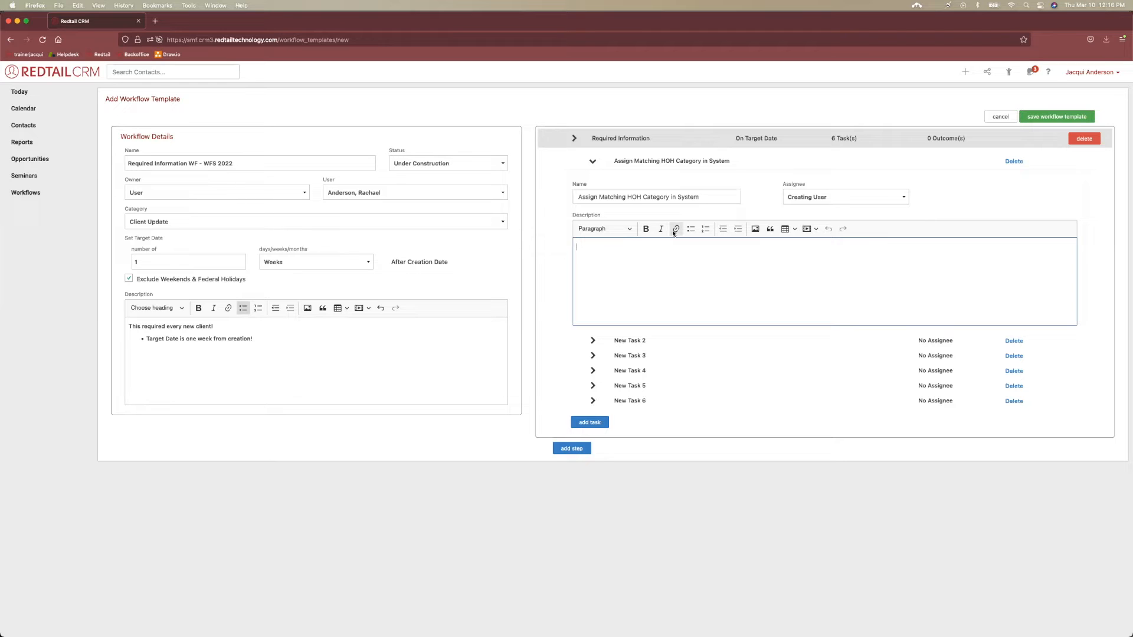
{"action": "left_click", "coordinate": [697, 277]}
{"action": "left_click_drag", "start_coordinate": [579, 198], "coordinate": [702, 198]}
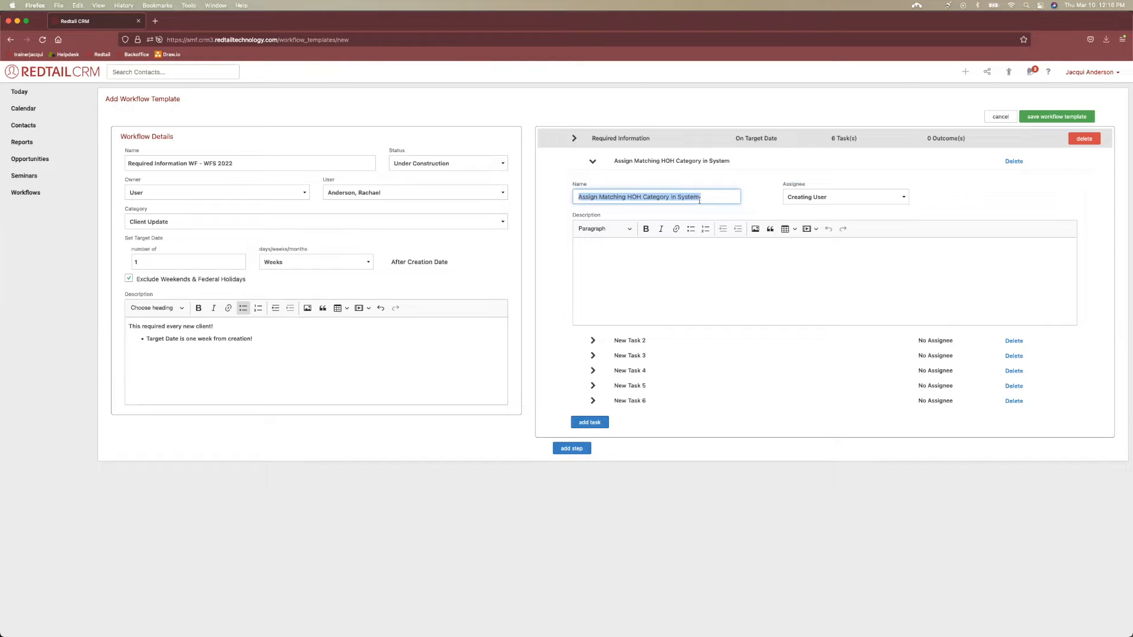
{"action": "left_click", "coordinate": [640, 265]}
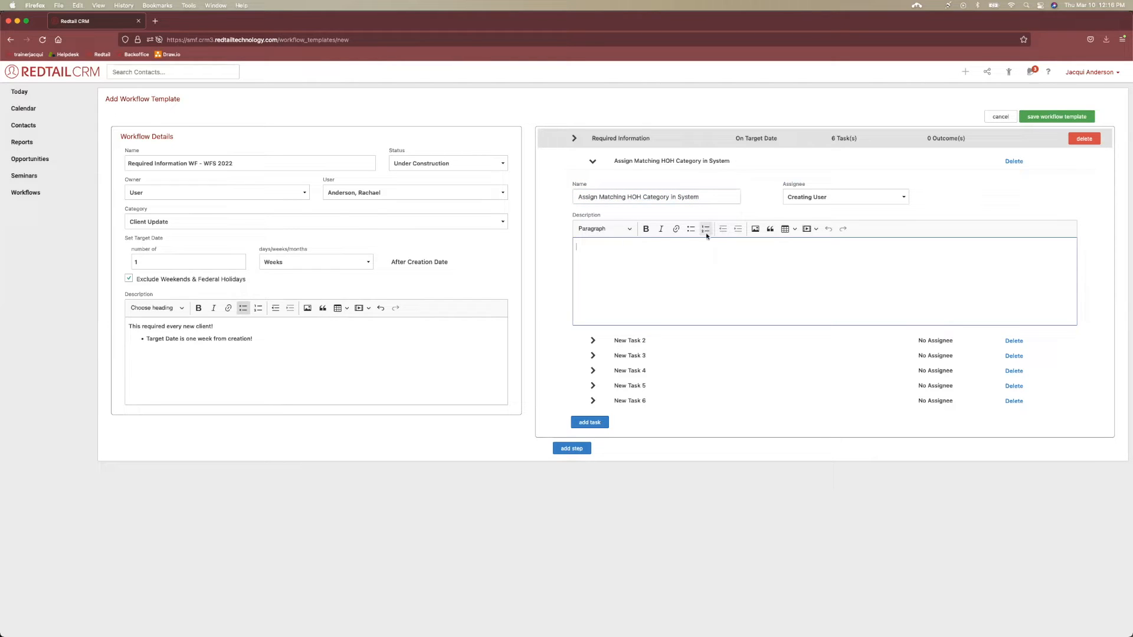
{"action": "type", "text": "Check all platforms"}
- Add a bulleted list with LPL and Schwab under that description line and collapse the task
{"action": "left_click", "coordinate": [690, 229]}
{"action": "type", "text": "LPL"}
{"action": "key", "text": "Return"}
{"action": "type", "text": "Sch"}
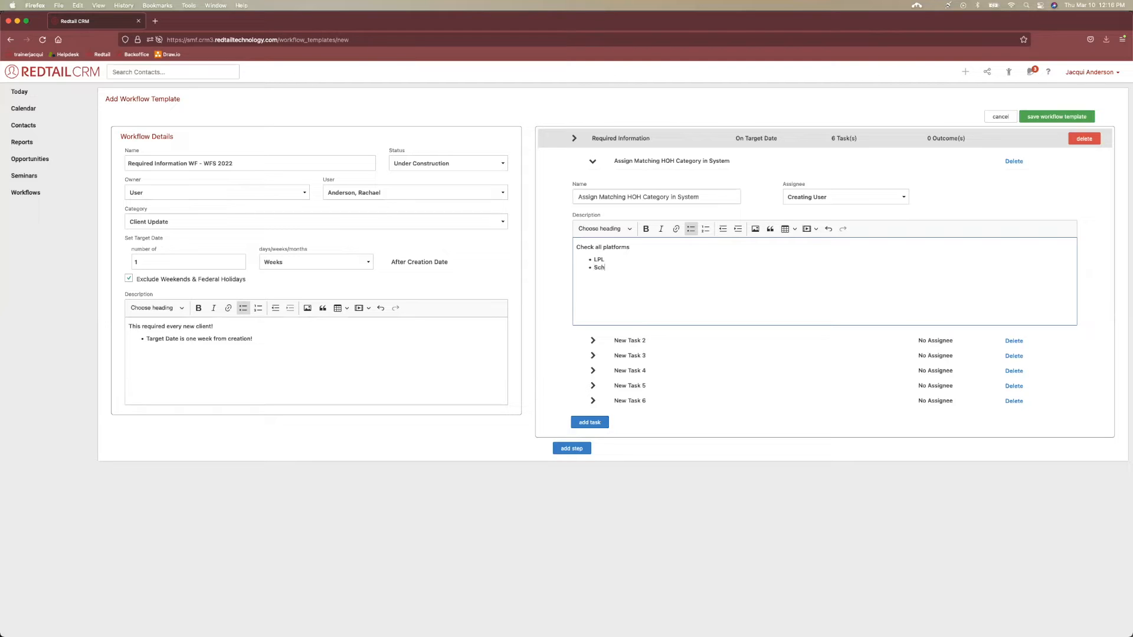
{"action": "type", "text": "wa"}
{"action": "key", "text": "BackSpace"}
{"action": "type", "text": "wa"}
{"action": "type", "text": "b"}
{"action": "left_click", "coordinate": [593, 161]}
- Rename the second task as Fill Out Tax ID, assign it to Creating User, and collapse it
{"action": "left_click", "coordinate": [593, 199]}
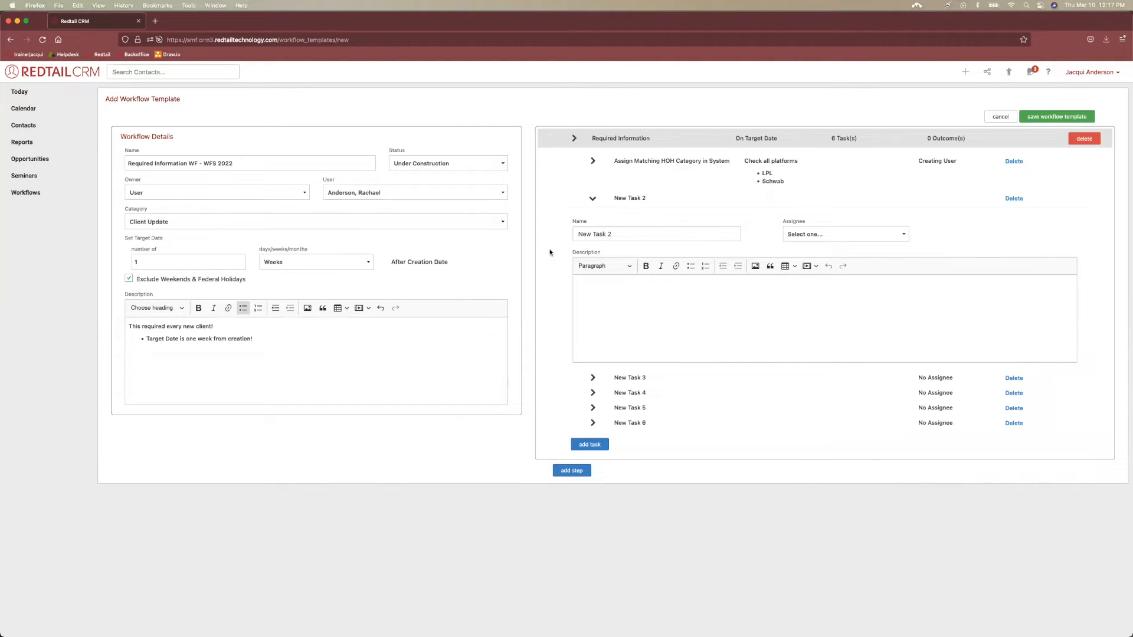
{"action": "key", "text": "ctrl+Up"}
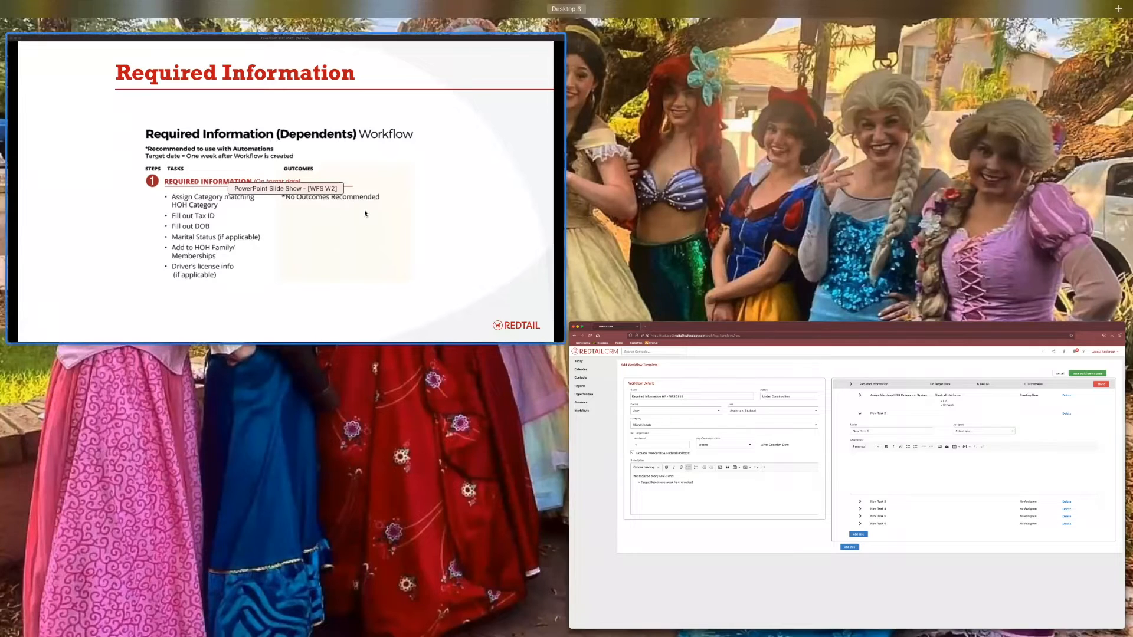
{"action": "left_click", "coordinate": [613, 354]}
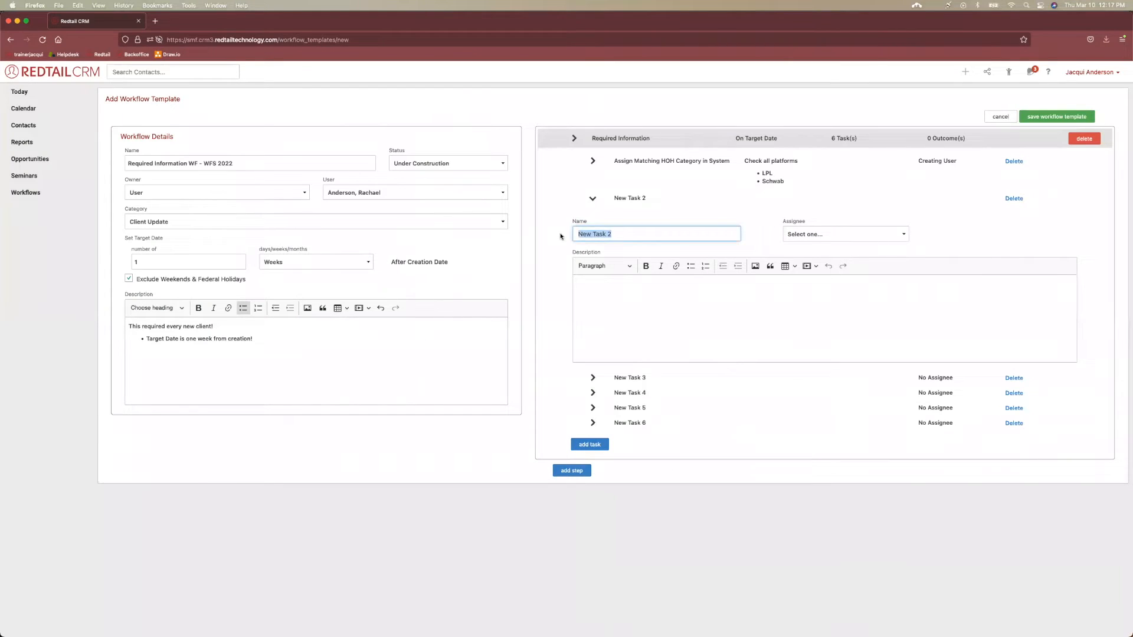
{"action": "key", "text": "BackSpace"}
{"action": "type", "text": "Fill Our "}
{"action": "type", "text": "Tax ID"}
{"action": "left_click", "coordinate": [825, 236]}
{"action": "left_click", "coordinate": [787, 270]}
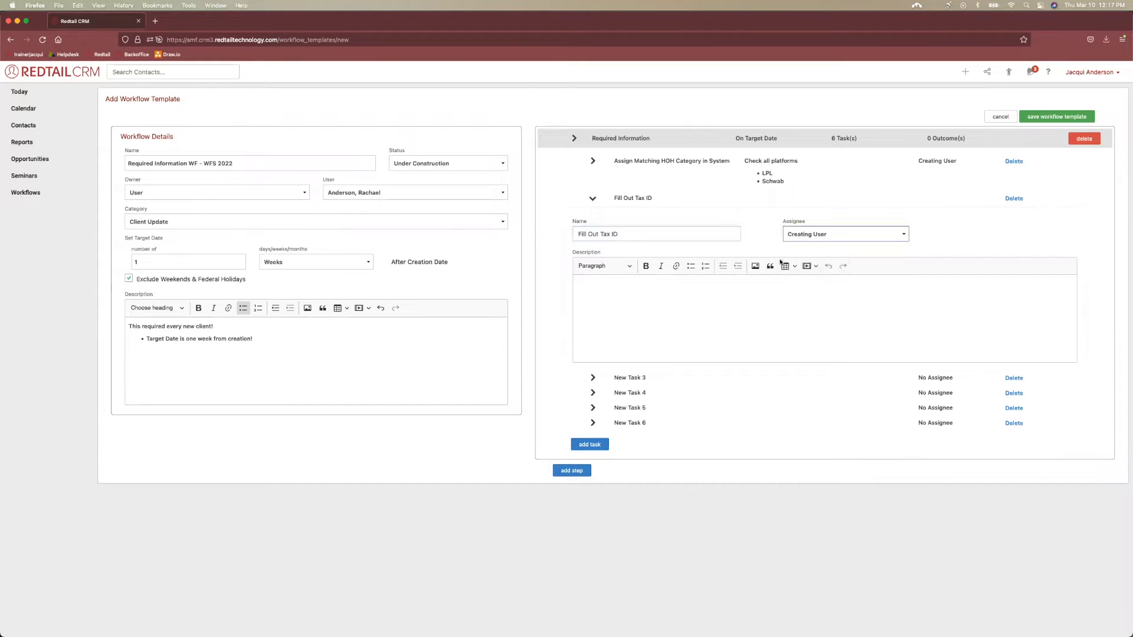
{"action": "left_click", "coordinate": [593, 199]}
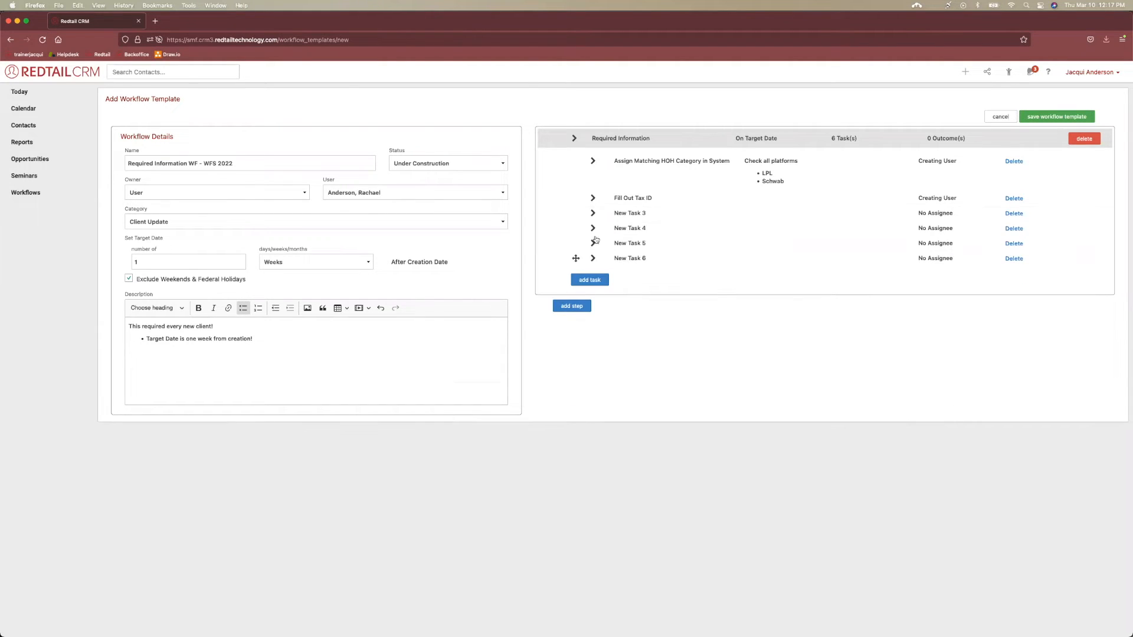
- Rename the third task as Fill Out DOB, assign it to Creating User, and collapse it
{"action": "left_click", "coordinate": [593, 213]}
{"action": "key", "text": "BackSpace"}
{"action": "type", "text": "Fill Ou"}
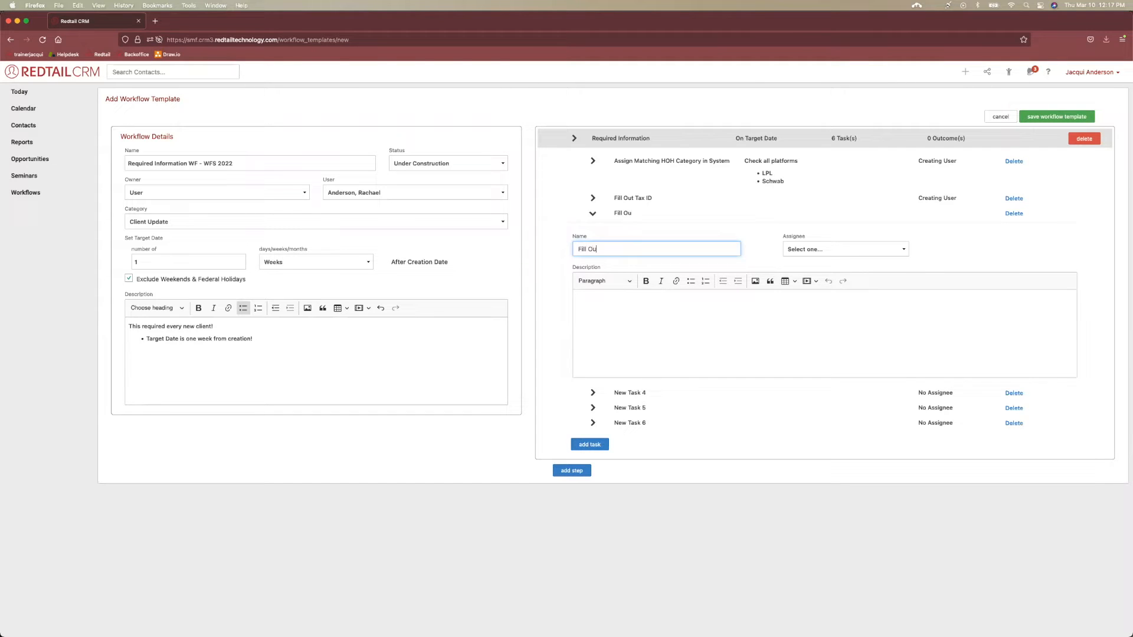
{"action": "type", "text": "t DOB"}
{"action": "left_click", "coordinate": [818, 250]}
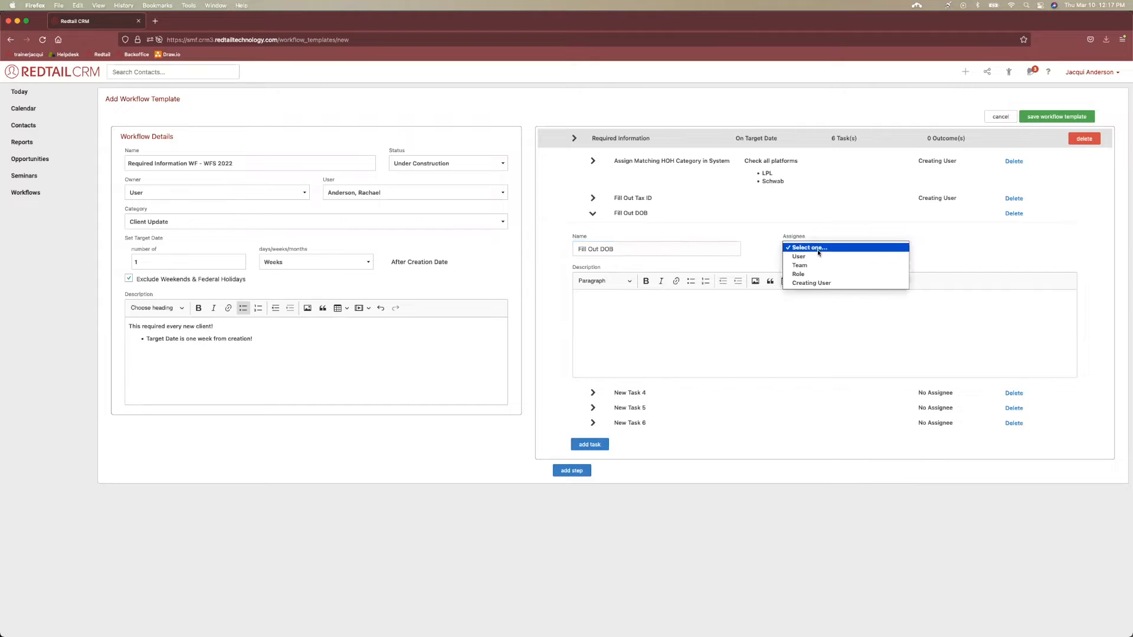
{"action": "left_click", "coordinate": [819, 284]}
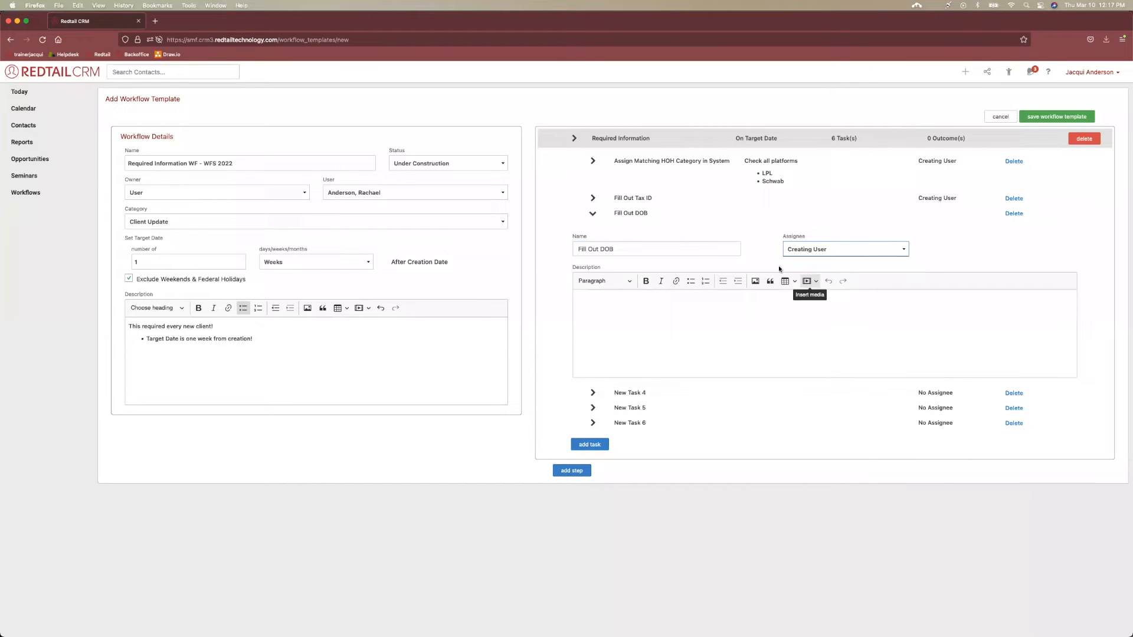
{"action": "left_click", "coordinate": [592, 214]}
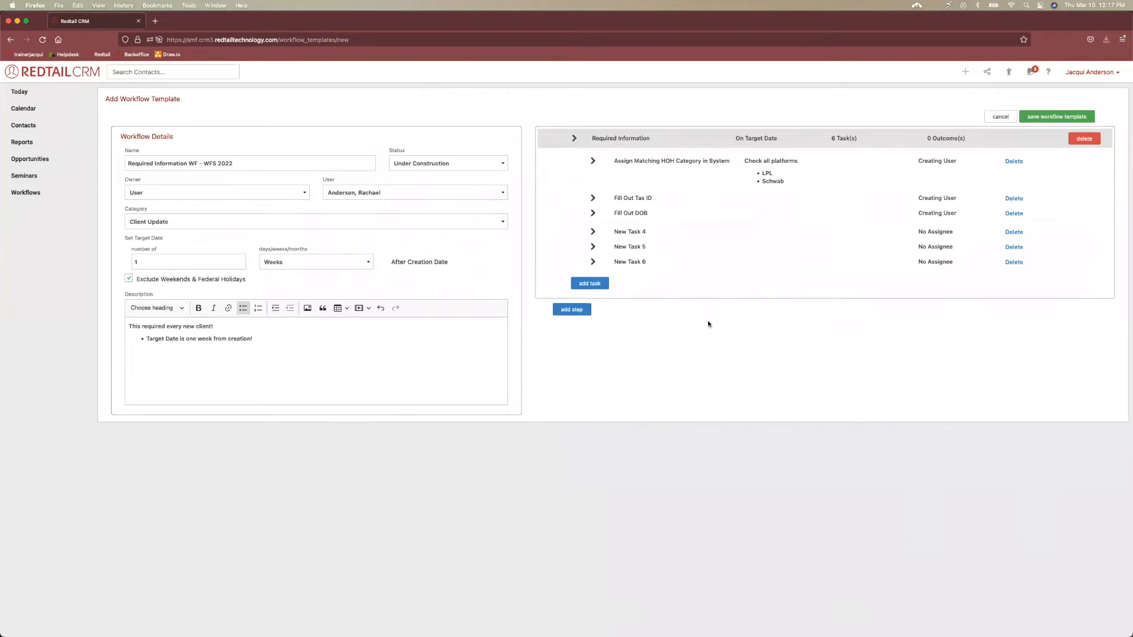
- Open the fourth task of the Required Information step and assign it to the Admin team
{"action": "left_click", "coordinate": [593, 229]}
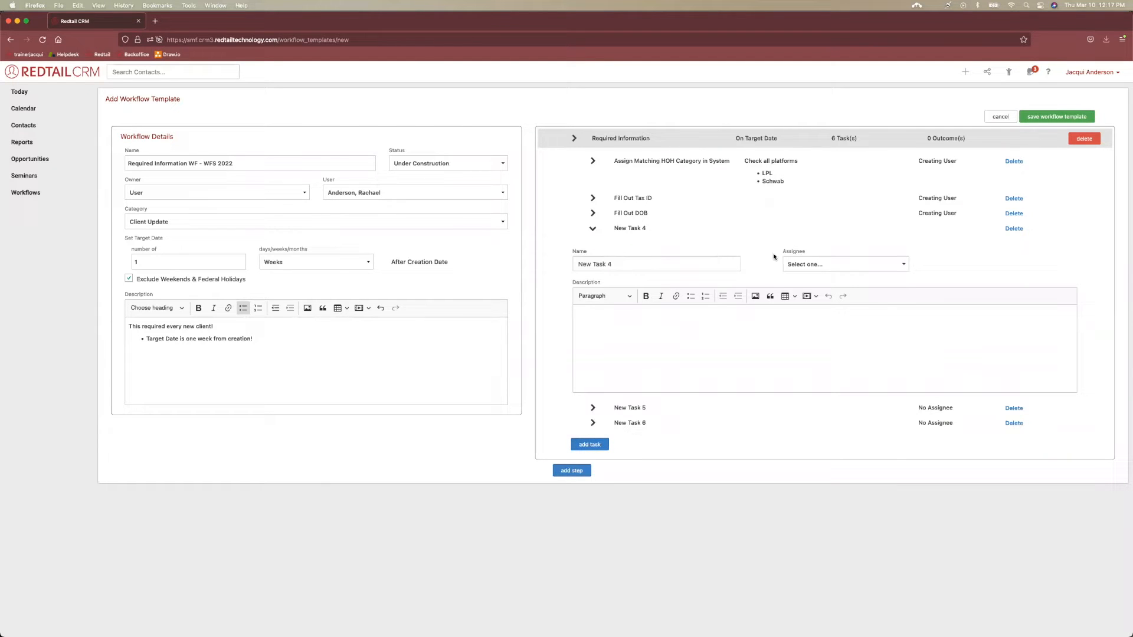
{"action": "left_click", "coordinate": [809, 263]}
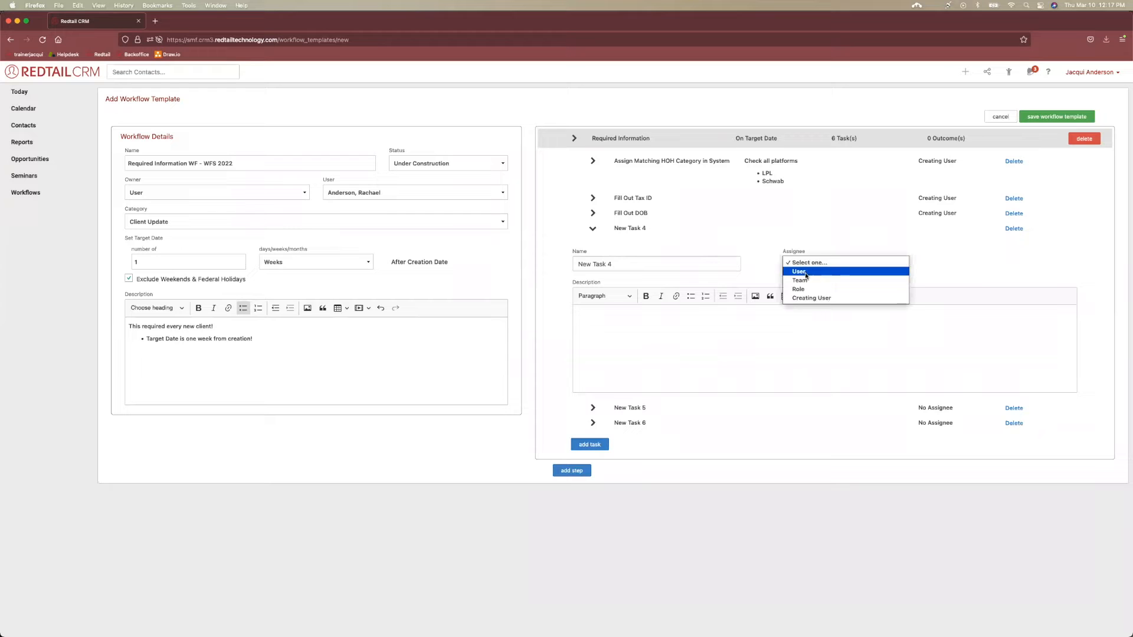
{"action": "left_click", "coordinate": [756, 261]}
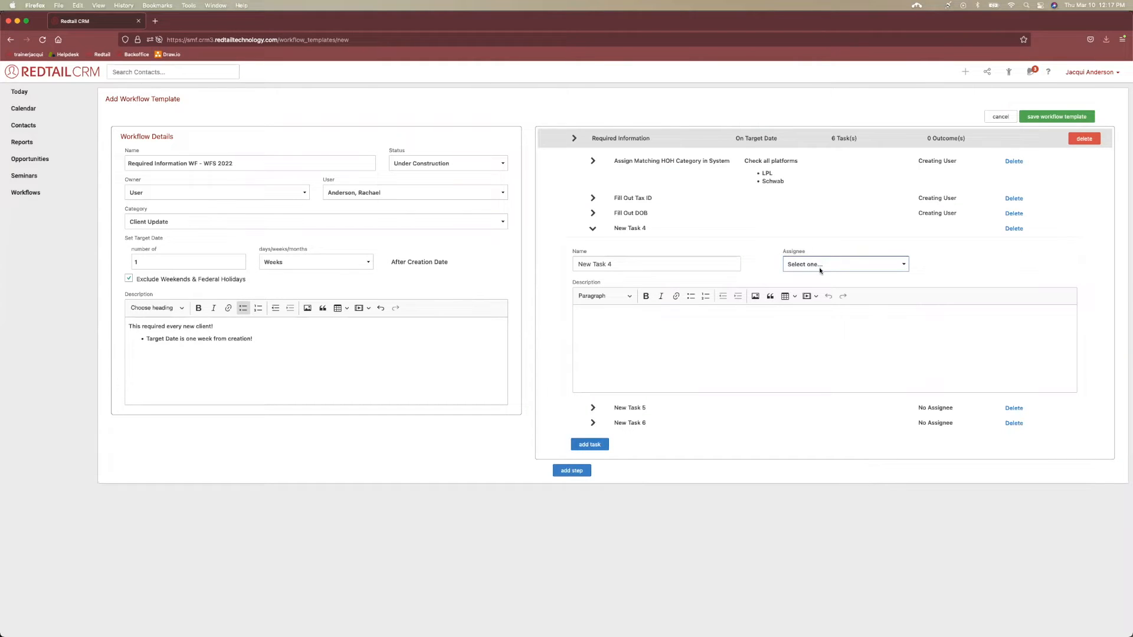
{"action": "left_click", "coordinate": [844, 264]}
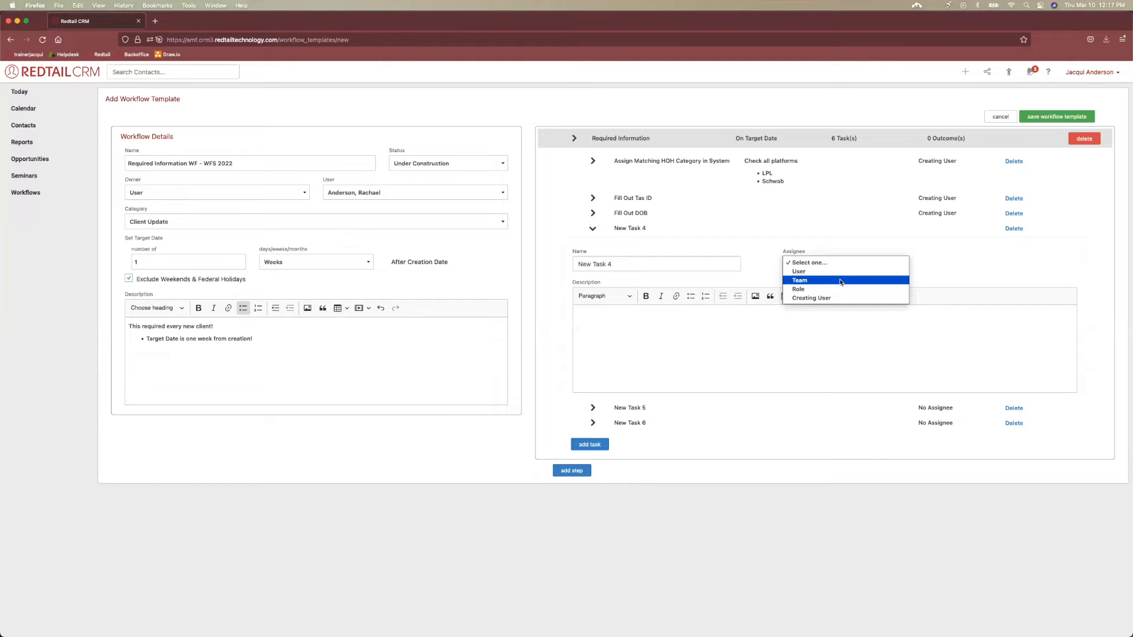
{"action": "left_click", "coordinate": [840, 238]}
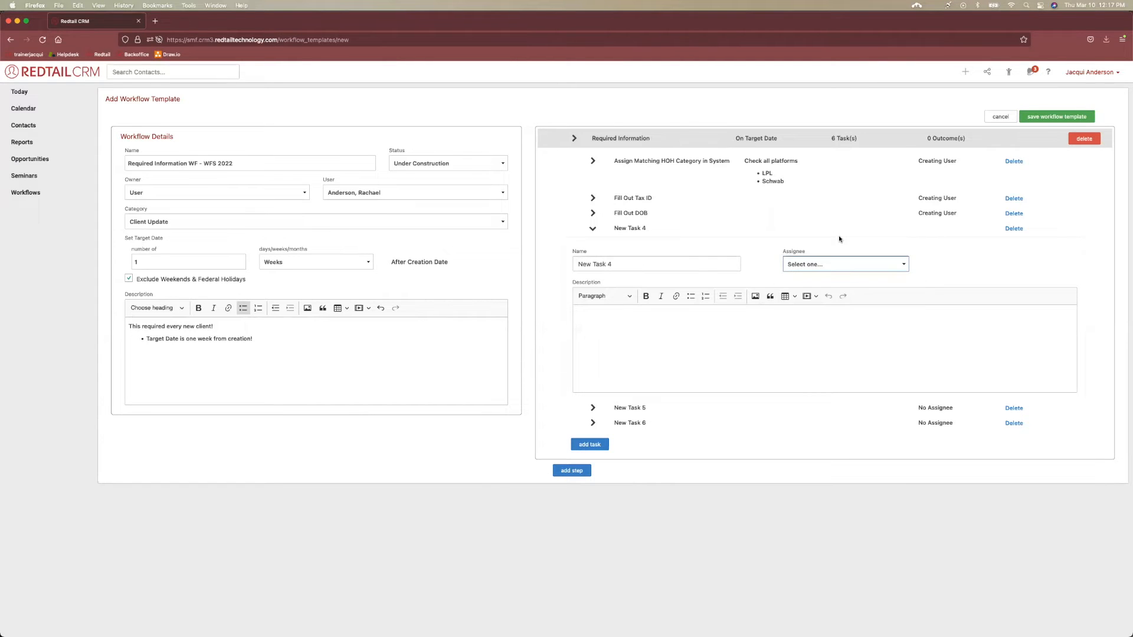
{"action": "key", "text": "ctrl+Up"}
{"action": "left_click", "coordinate": [839, 239]}
{"action": "left_click", "coordinate": [841, 265]}
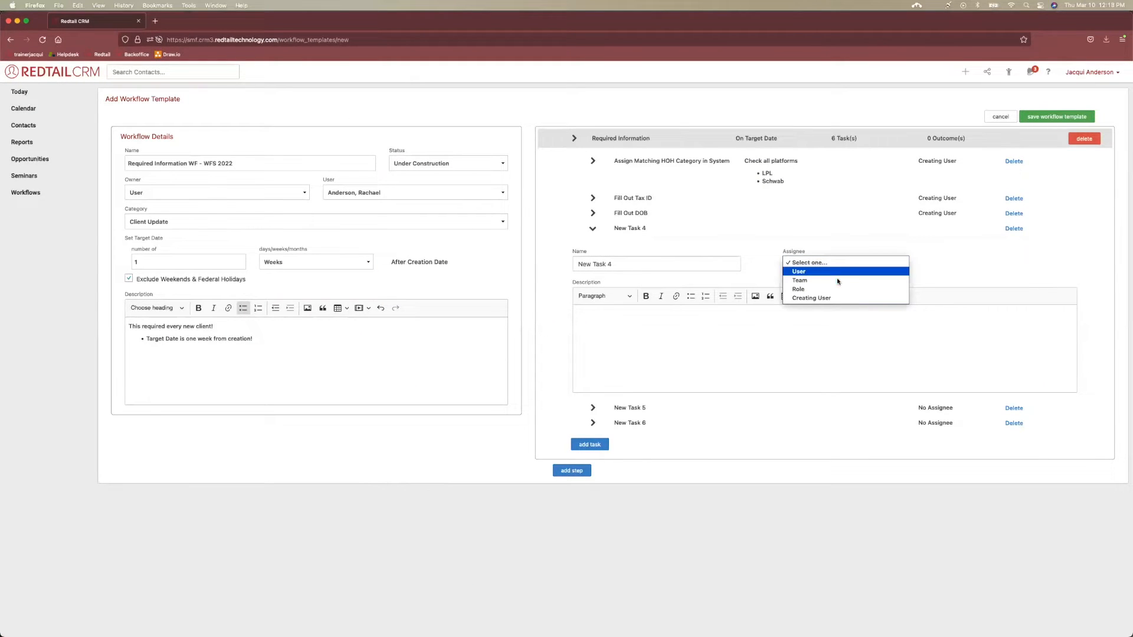
{"action": "left_click", "coordinate": [839, 281]}
{"action": "left_click", "coordinate": [963, 266]}
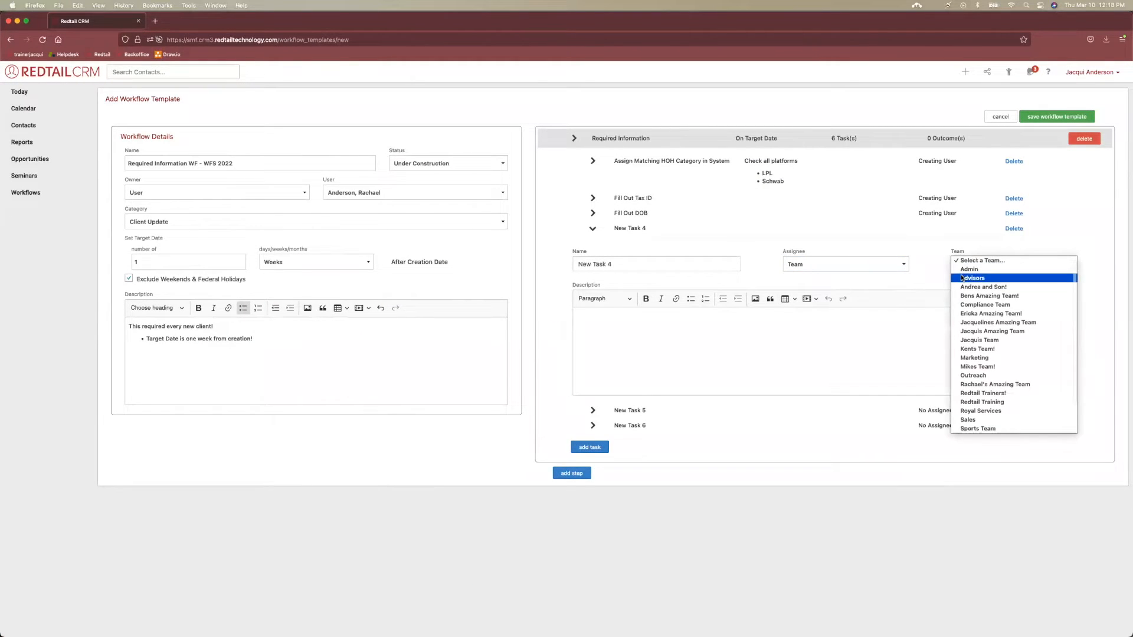
{"action": "left_click", "coordinate": [965, 271]}
{"action": "left_click", "coordinate": [965, 270]}
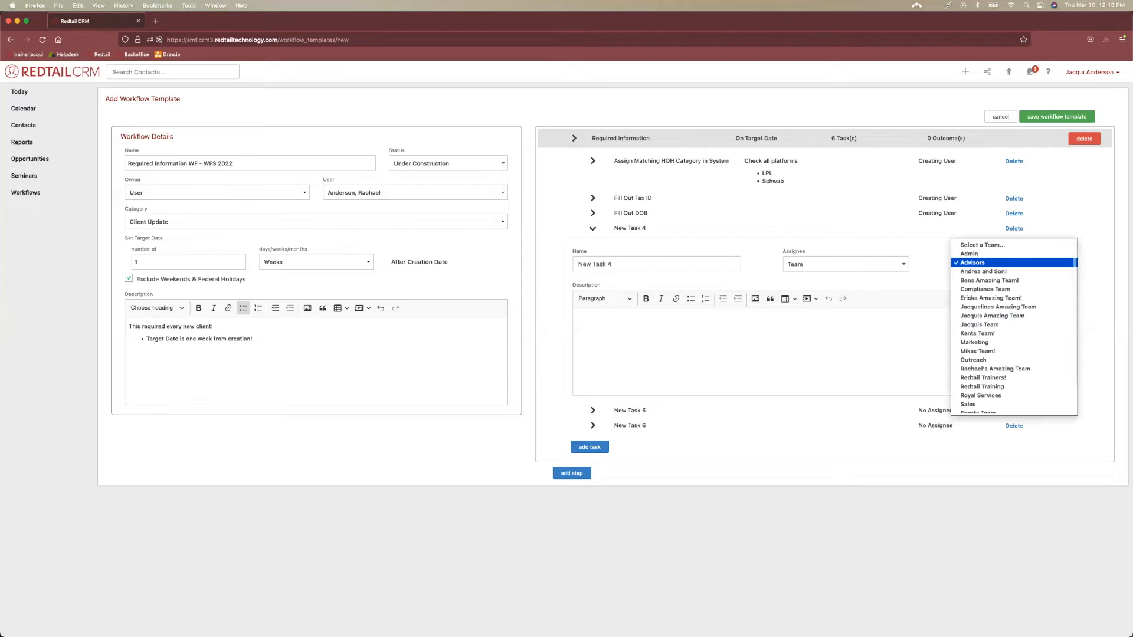
{"action": "left_click", "coordinate": [968, 251]}
- Rename the fourth task as Marriage Status and collapse it
{"action": "triple_click", "coordinate": [628, 267]}
{"action": "key", "text": "BackSpace"}
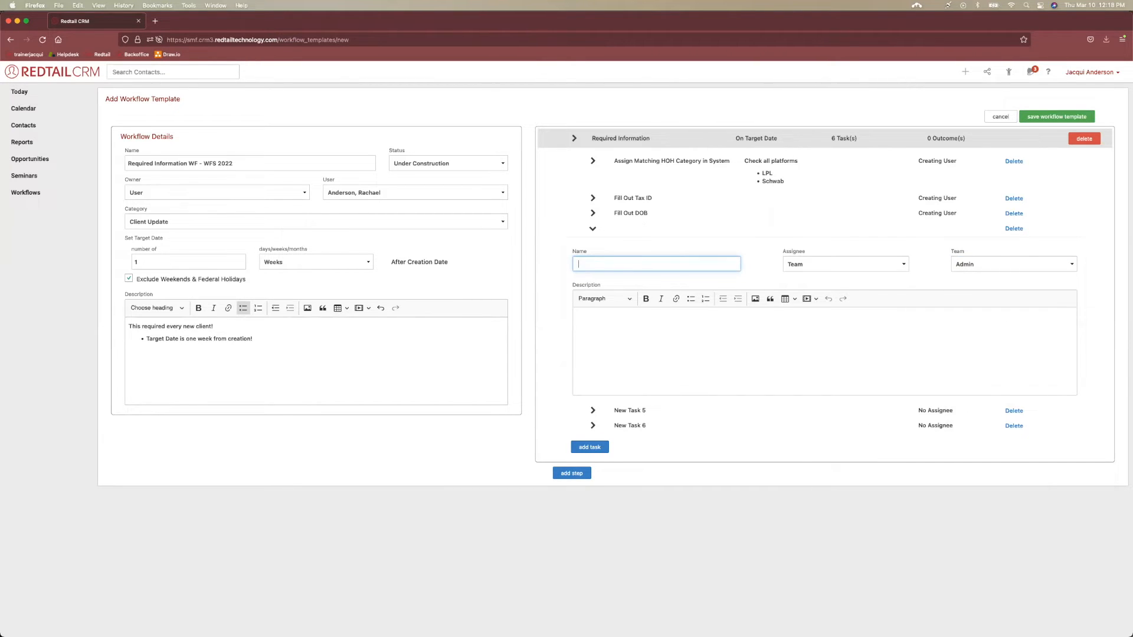
{"action": "type", "text": "MarriageStatus"}
{"action": "left_click", "coordinate": [593, 229]}
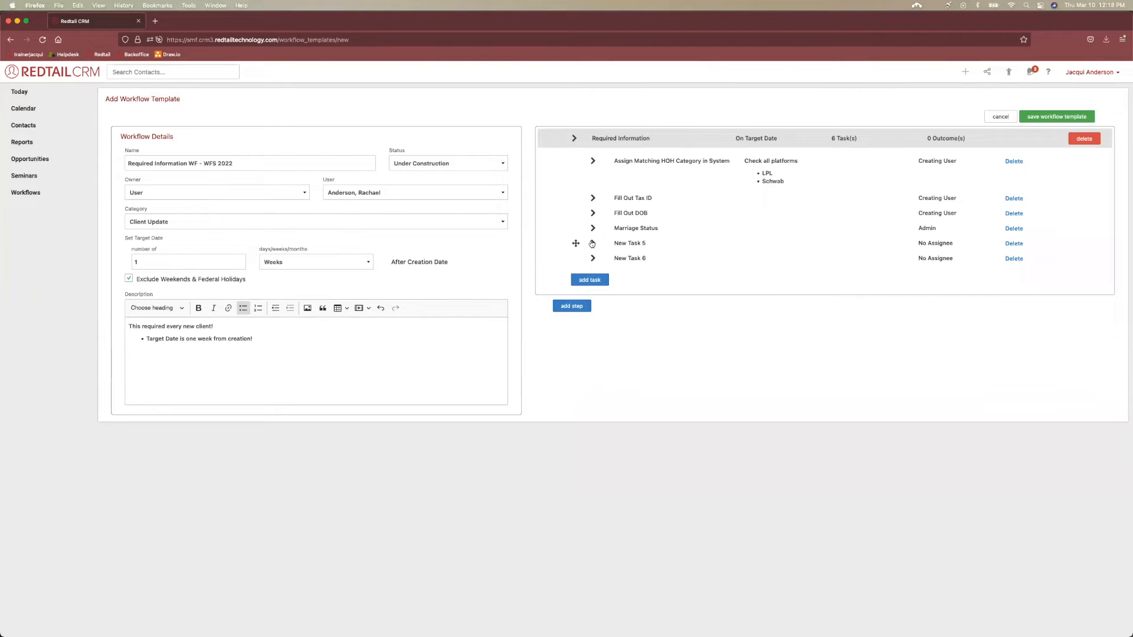
- Rename the fifth task as Add Family, following the task list on the Required Information slide
{"action": "left_click", "coordinate": [592, 244]}
{"action": "triple_click", "coordinate": [584, 276]}
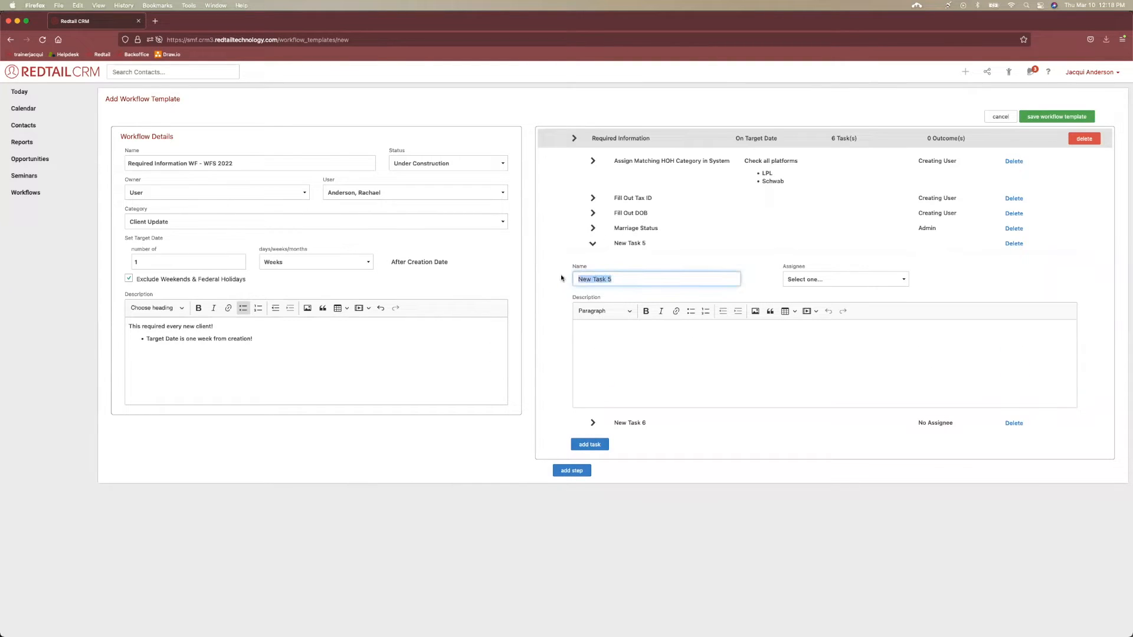
{"action": "key", "text": "BackSpace"}
{"action": "key", "text": "ctrl+Up"}
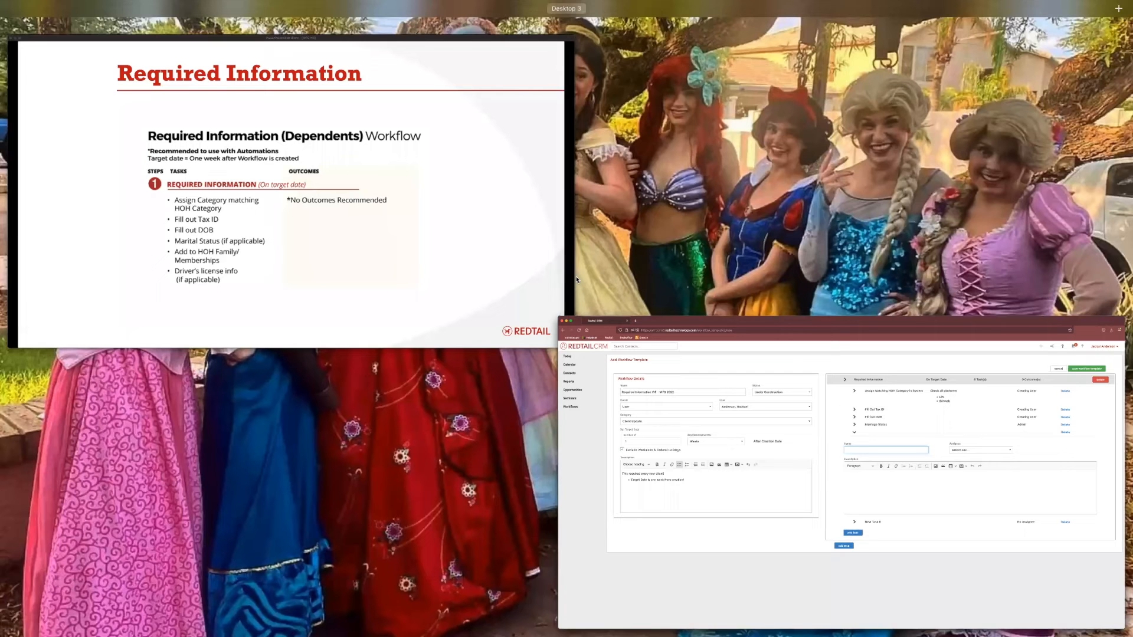
{"action": "left_click", "coordinate": [714, 402]}
{"action": "type", "text": "Add Familt"}
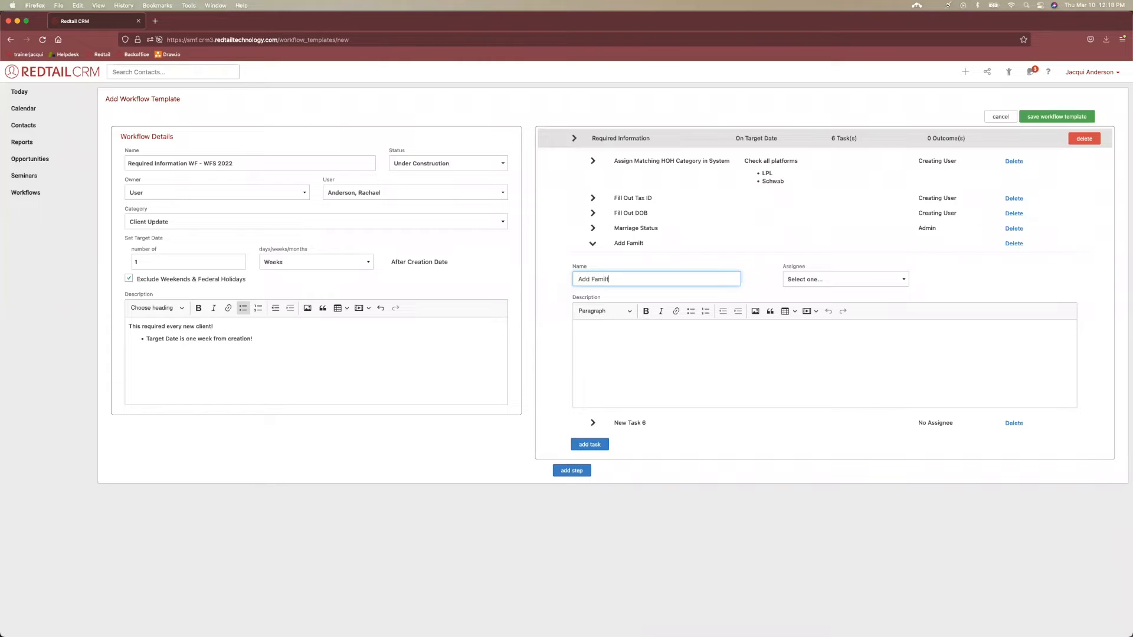
{"action": "key", "text": "BackSpace"}
{"action": "type", "text": "y"}
- Assign the Add Family task to the Admin team and collapse it
{"action": "left_click", "coordinate": [864, 280]}
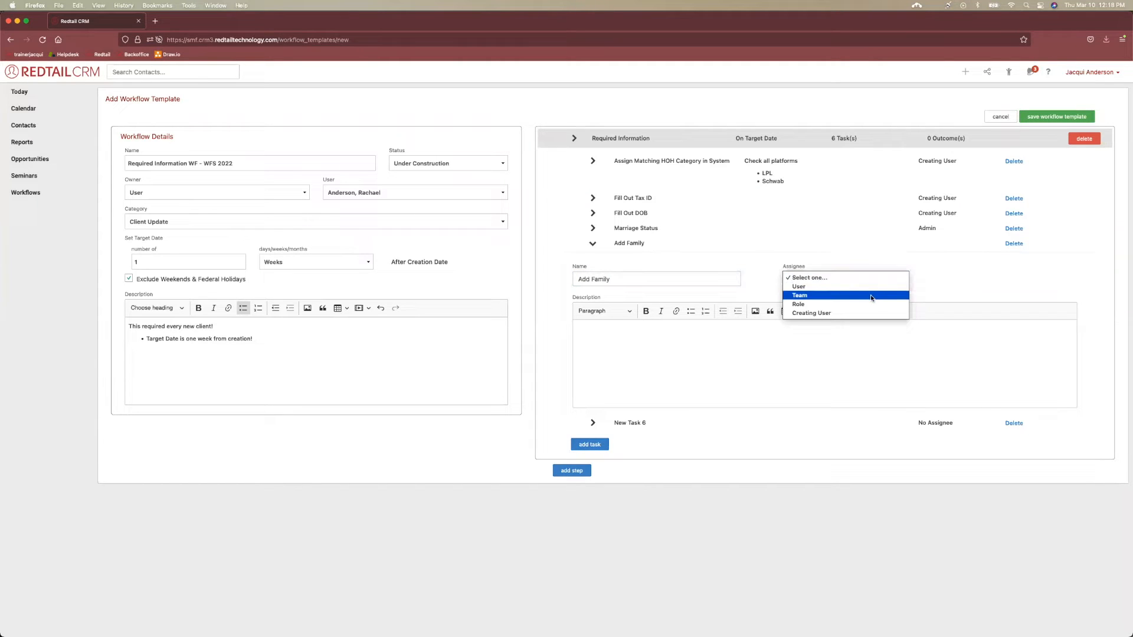
{"action": "left_click", "coordinate": [865, 295]}
{"action": "left_click", "coordinate": [850, 279]}
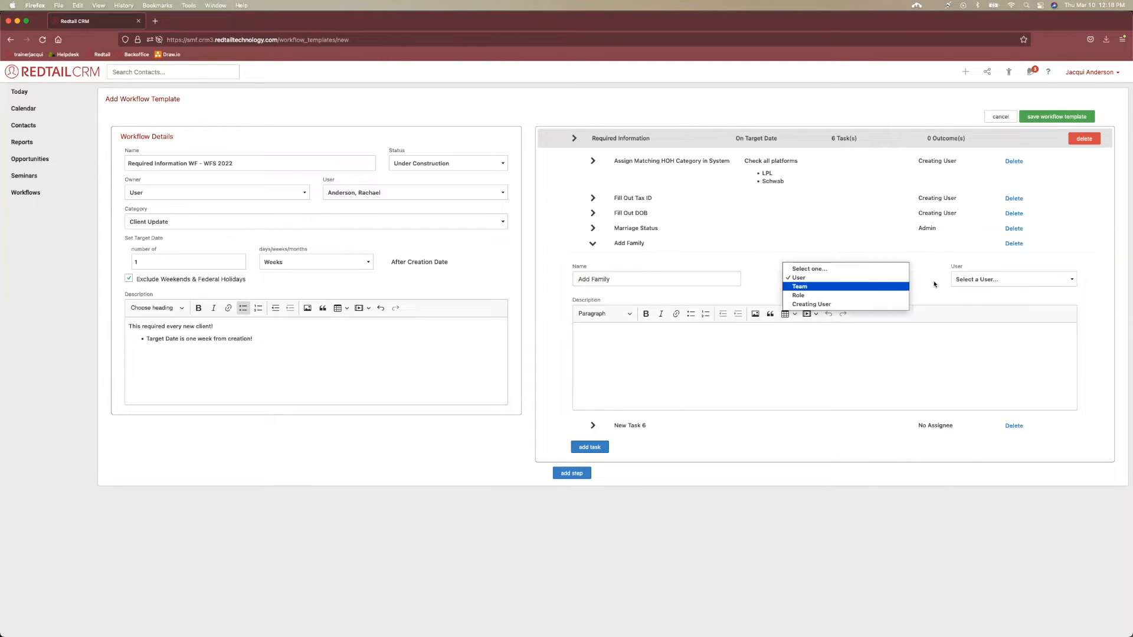
{"action": "left_click", "coordinate": [850, 279]}
{"action": "left_click", "coordinate": [1009, 281]}
{"action": "left_click", "coordinate": [1008, 290]}
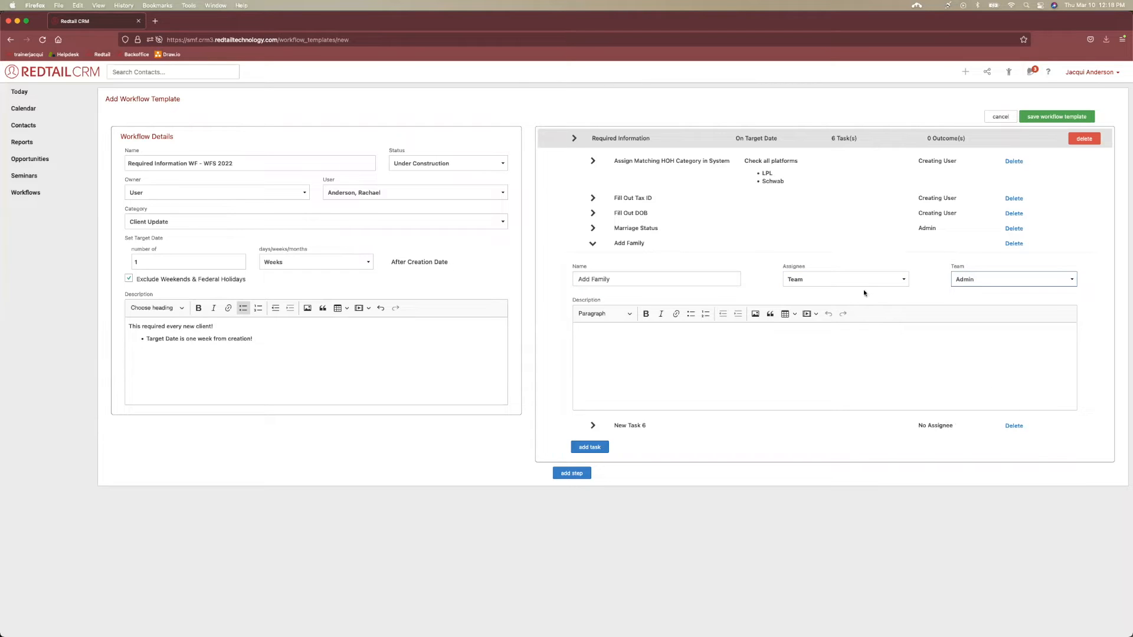
{"action": "left_click", "coordinate": [593, 244]}
- Rename the sixth task as Add DL Info
{"action": "left_click", "coordinate": [592, 259]}
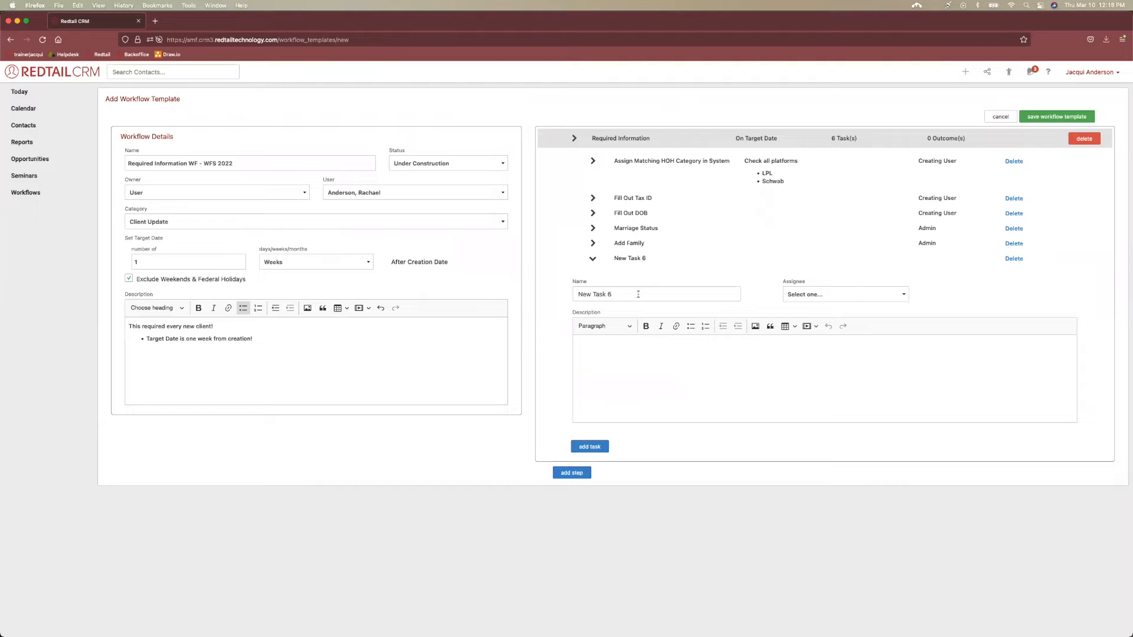
{"action": "key", "text": "BackSpace"}
{"action": "type", "text": "A"}
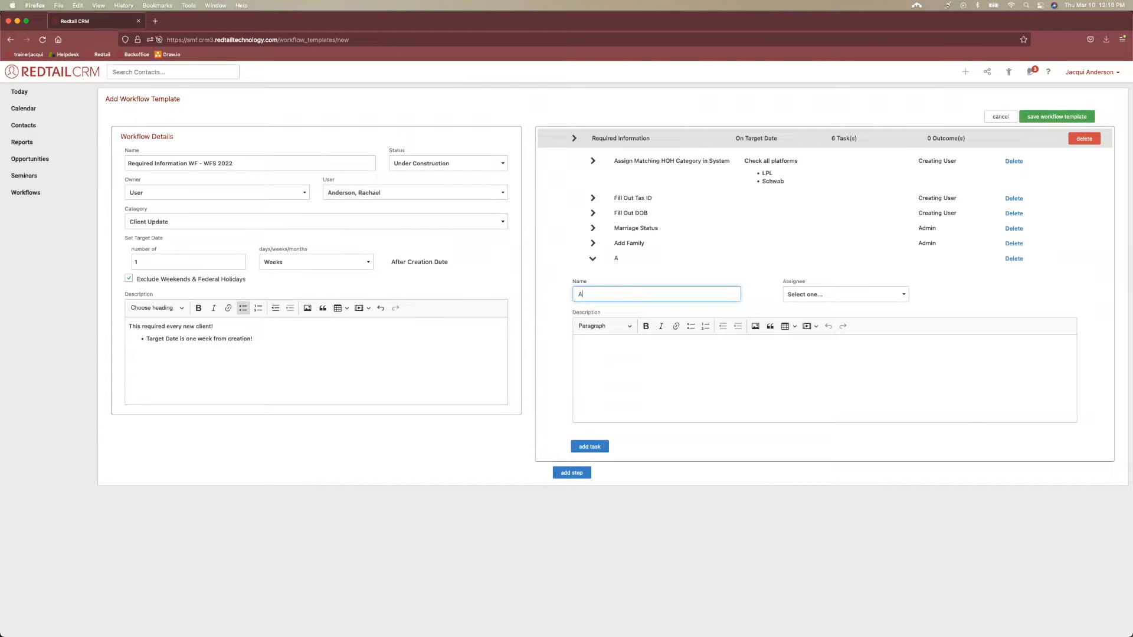
{"action": "type", "text": "dd AL"}
{"action": "key", "text": "BackSpace"}
{"action": "key", "text": "BackSpace"}
{"action": "type", "text": "DL"}
- Assign the Add DL Info task to the Admin team and collapse it
{"action": "left_click", "coordinate": [863, 299]}
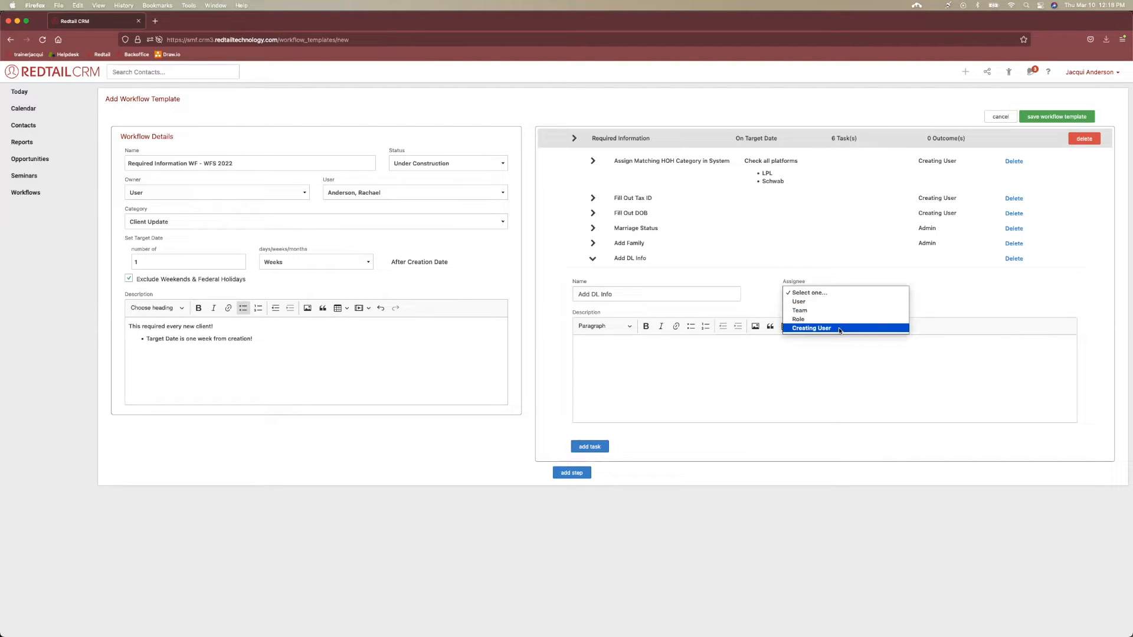
{"action": "left_click", "coordinate": [800, 310]}
{"action": "left_click", "coordinate": [987, 294]}
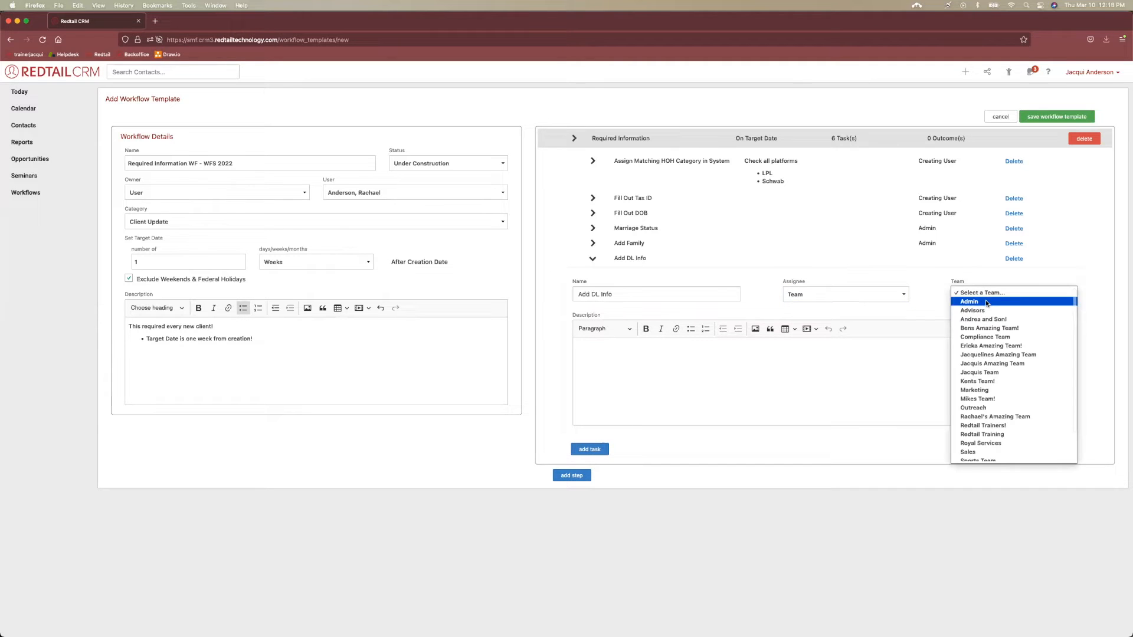
{"action": "left_click", "coordinate": [986, 302]}
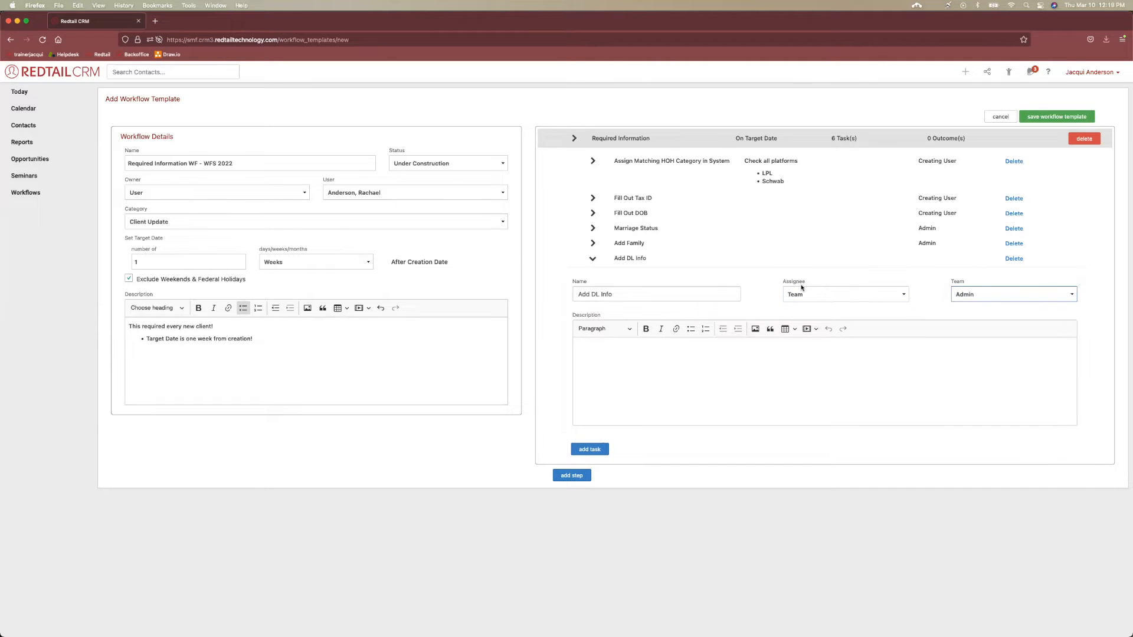
{"action": "left_click", "coordinate": [592, 260]}
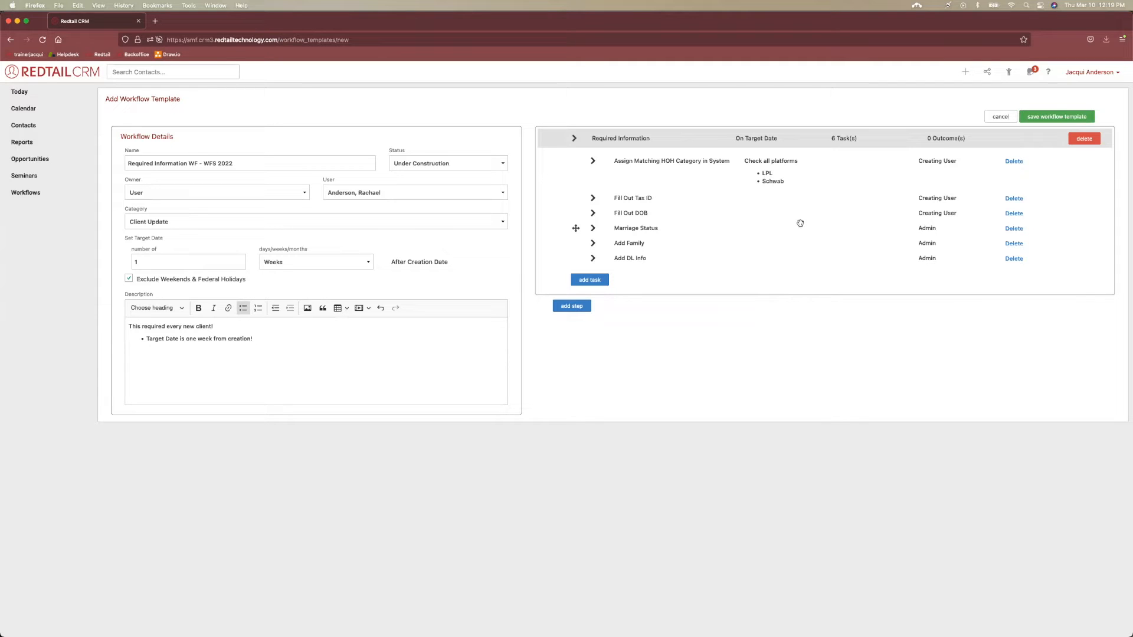
- Expand the step details, set the workflow status to Active, and save the workflow template
{"action": "left_click", "coordinate": [574, 138]}
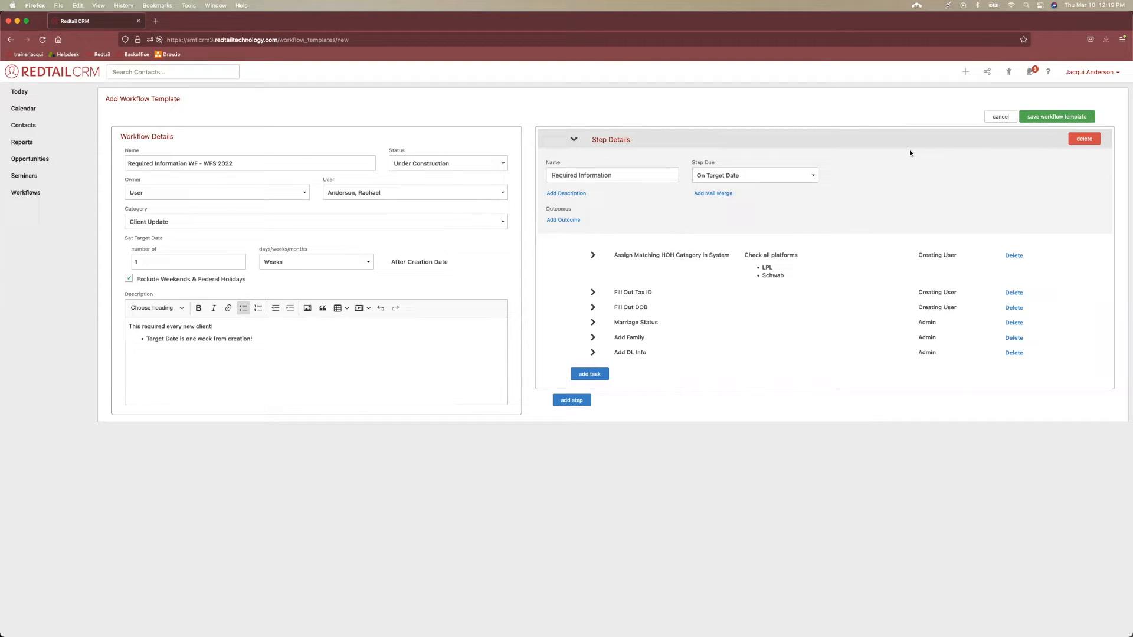
{"action": "left_click", "coordinate": [503, 163]}
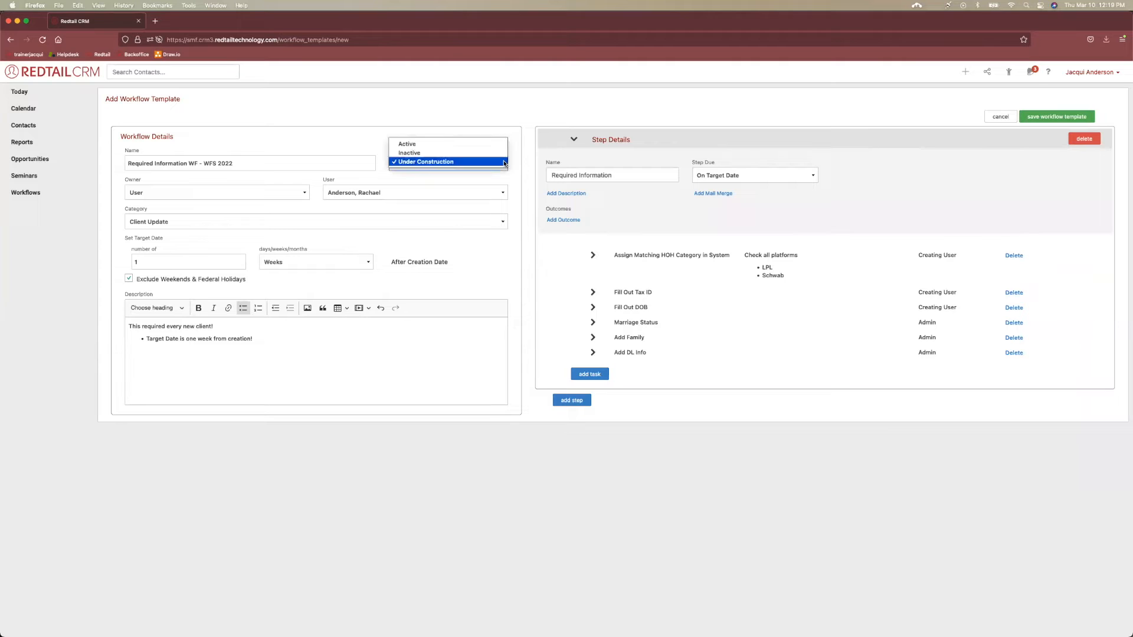
{"action": "left_click", "coordinate": [502, 144]}
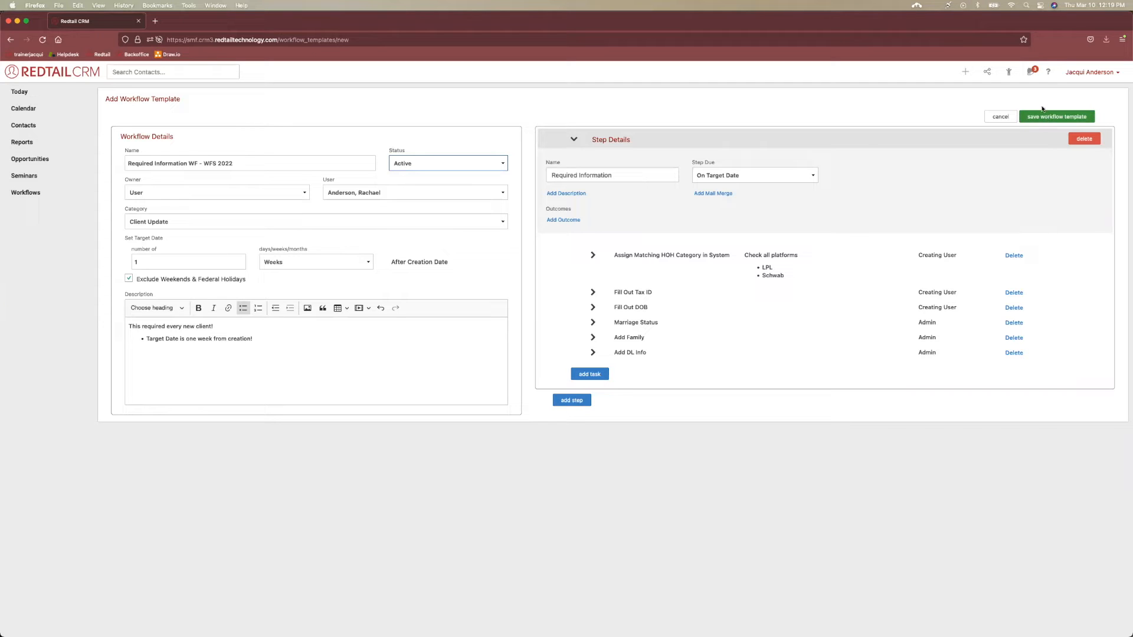
{"action": "left_click", "coordinate": [1071, 118]}
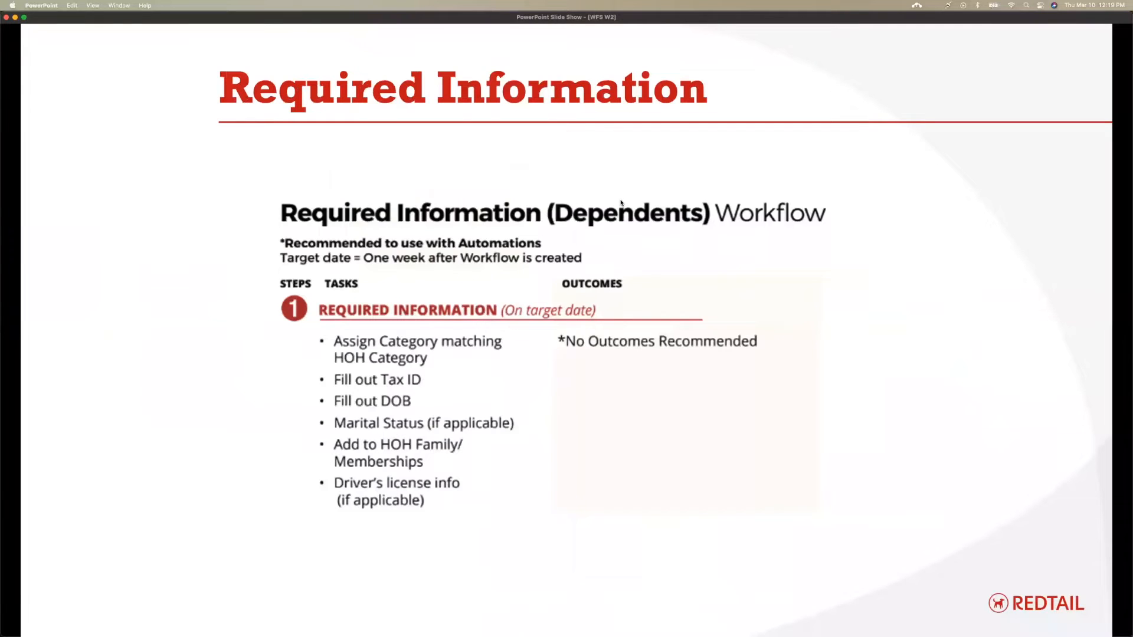
- Advance the PowerPoint slide show to the Client Review Process slide, switch back to Redtail CRM, and start a new workflow template
{"action": "key", "text": "Right"}
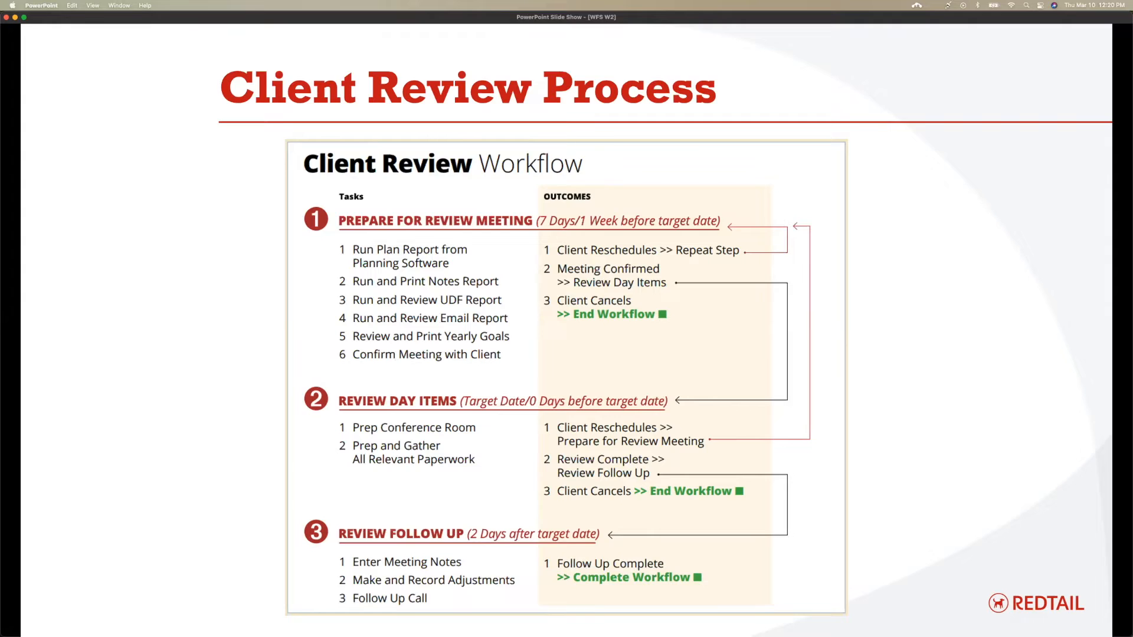
{"action": "key", "text": "ctrl+Up"}
{"action": "left_click", "coordinate": [421, 269]}
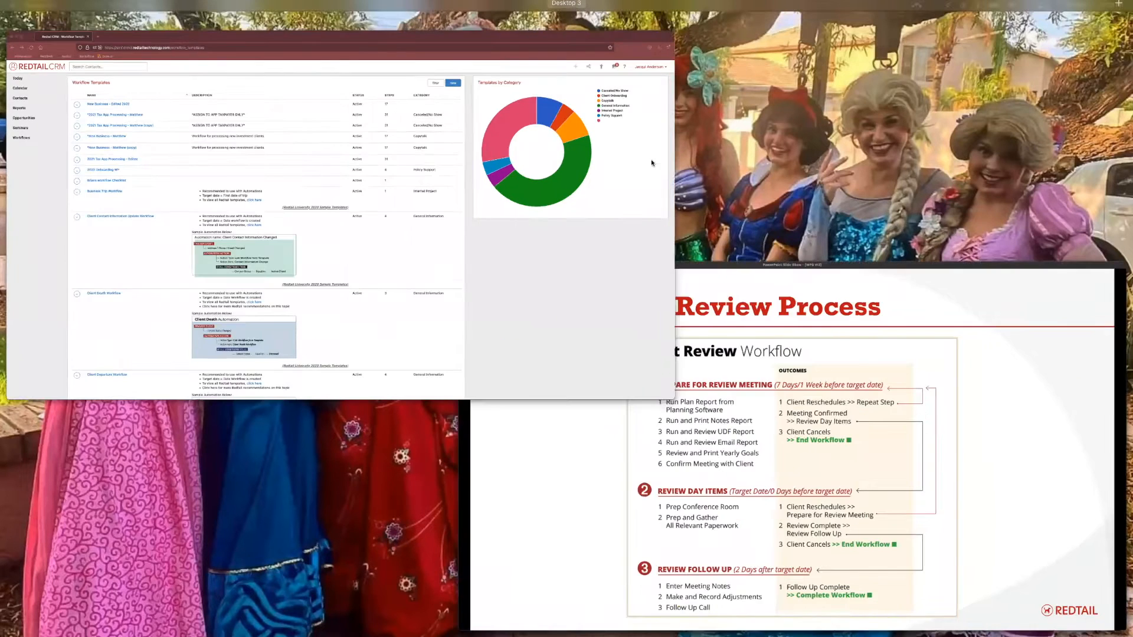
{"action": "left_click", "coordinate": [758, 101]}
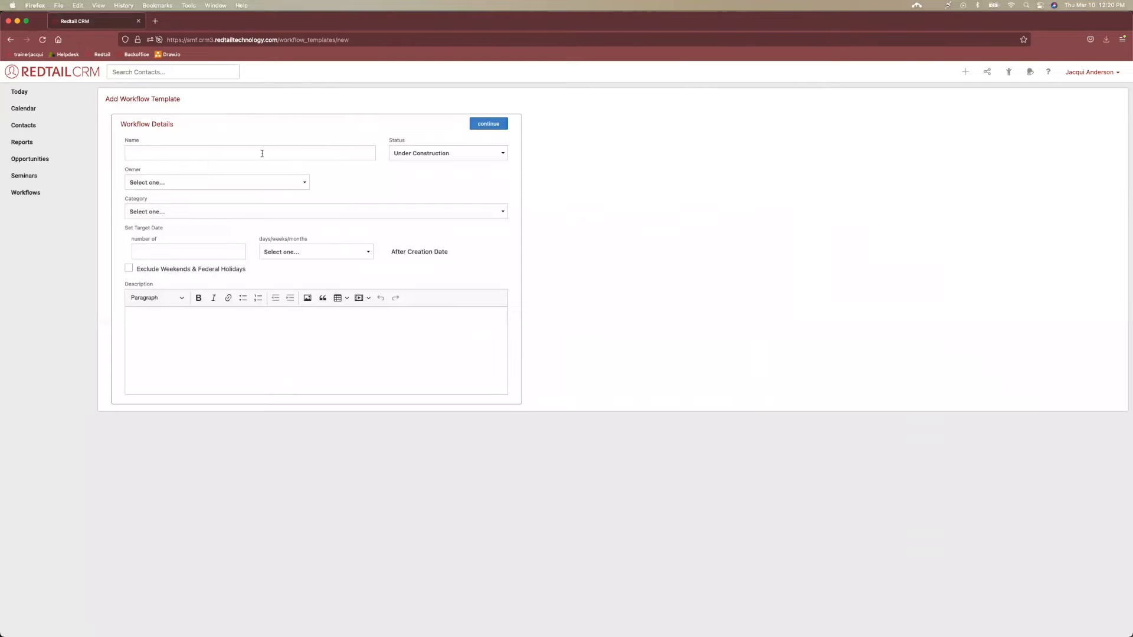
- Name the new template Client Review Process - WF 2022 and set its owner to Creating User
{"action": "left_click", "coordinate": [337, 154]}
{"action": "type", "text": "Clien"}
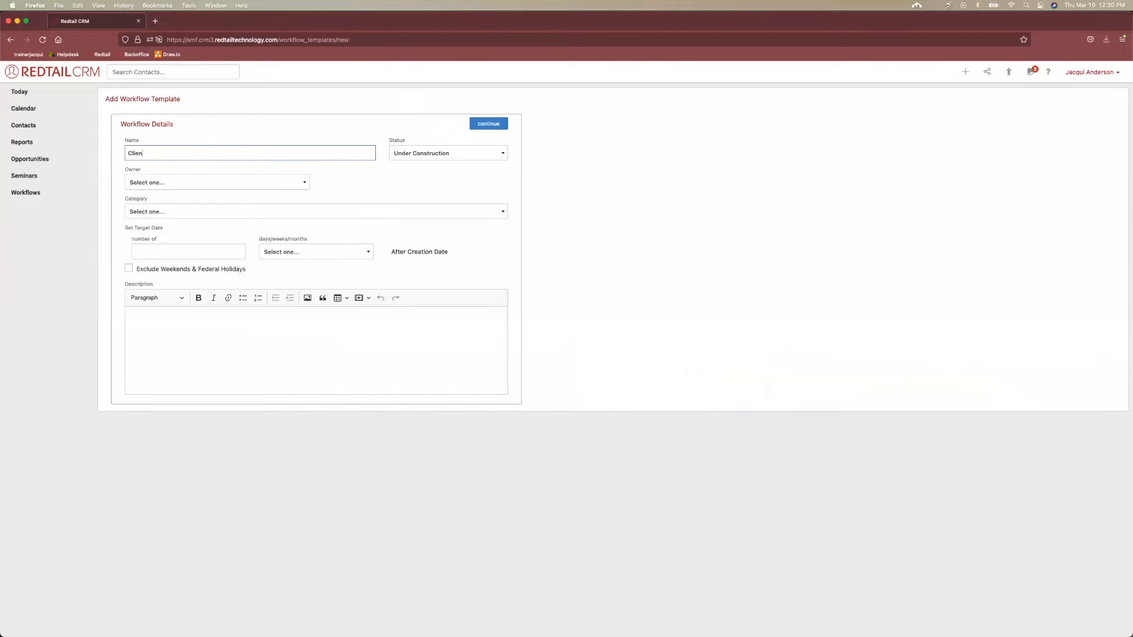
{"action": "type", "text": "t Review Process - WF 2022"}
{"action": "left_click", "coordinate": [305, 184]}
{"action": "left_click", "coordinate": [298, 216]}
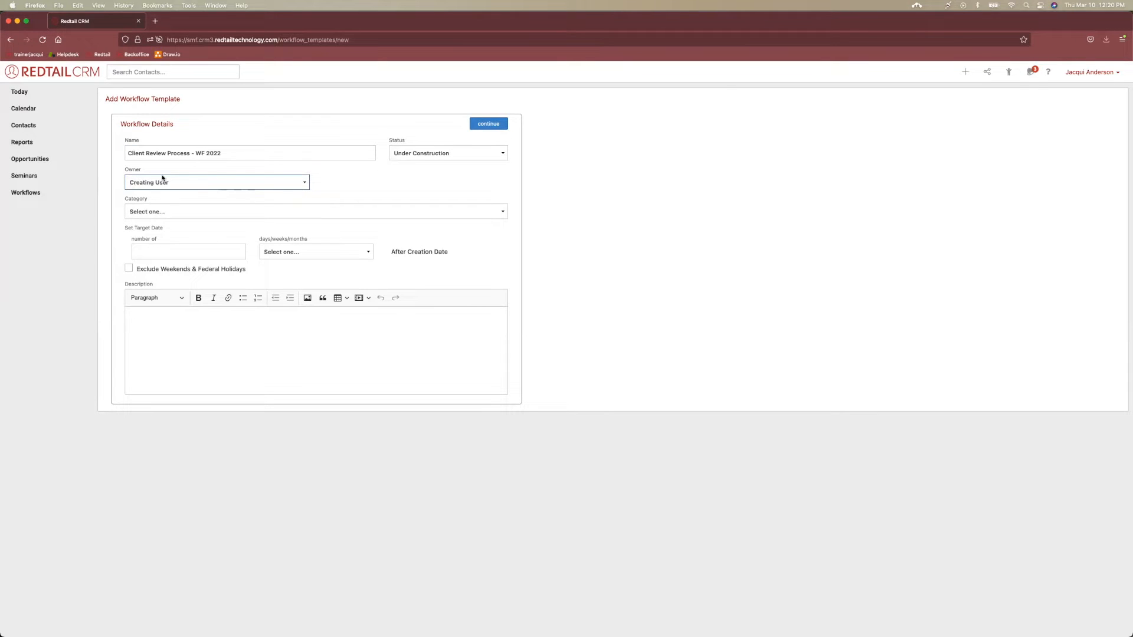
- Set the workflow template's category to Client Update
{"action": "left_click", "coordinate": [286, 212]}
{"action": "scroll", "coordinate": [281, 366], "scroll_direction": "down", "scroll_amount": 3}
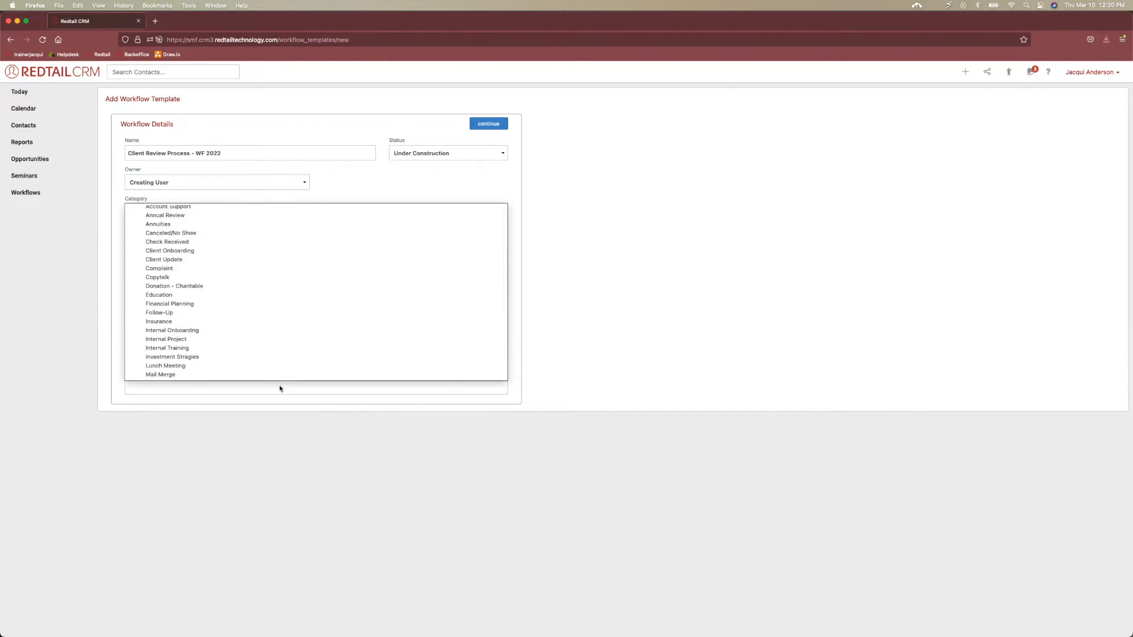
{"action": "scroll", "coordinate": [278, 354], "scroll_direction": "down", "scroll_amount": 2}
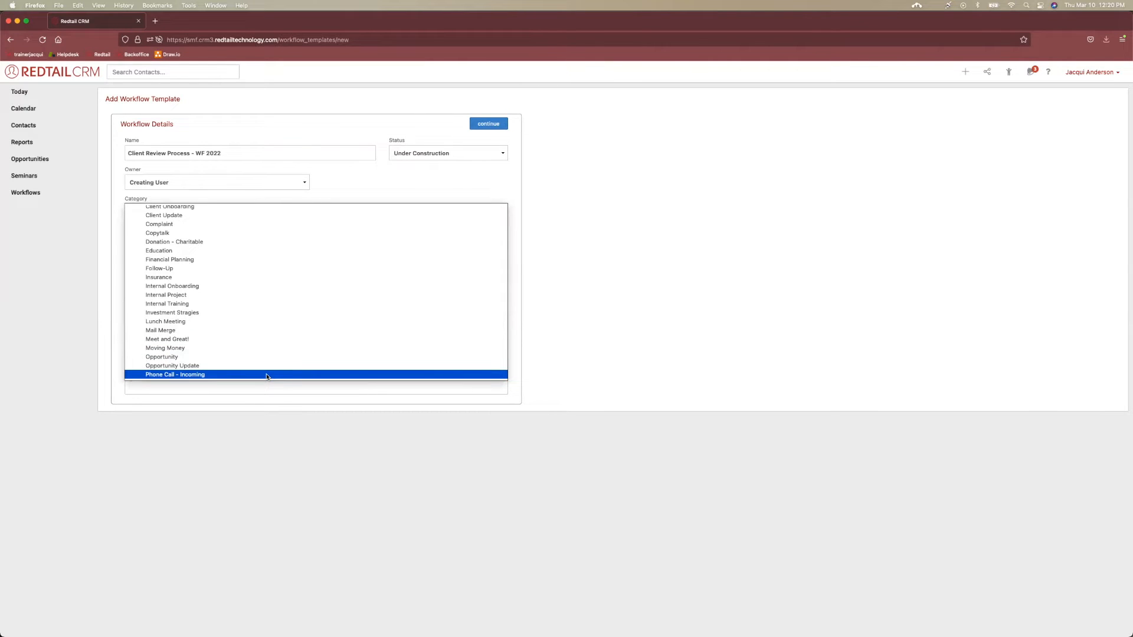
{"action": "scroll", "coordinate": [267, 377], "scroll_direction": "down", "scroll_amount": 4}
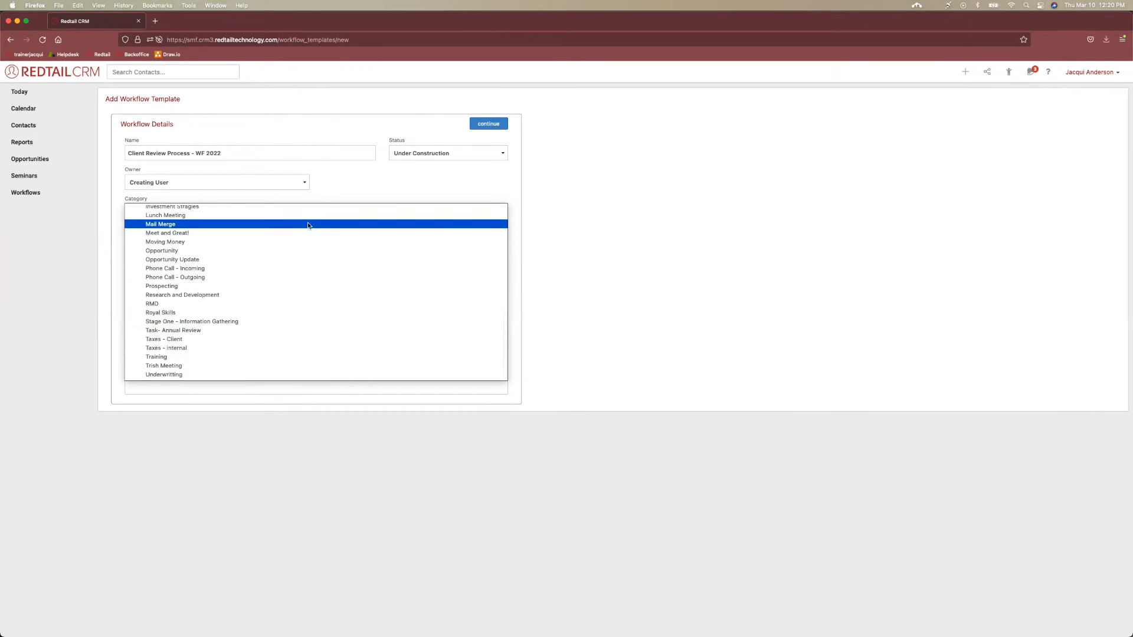
{"action": "scroll", "coordinate": [305, 212], "scroll_direction": "up", "scroll_amount": 5}
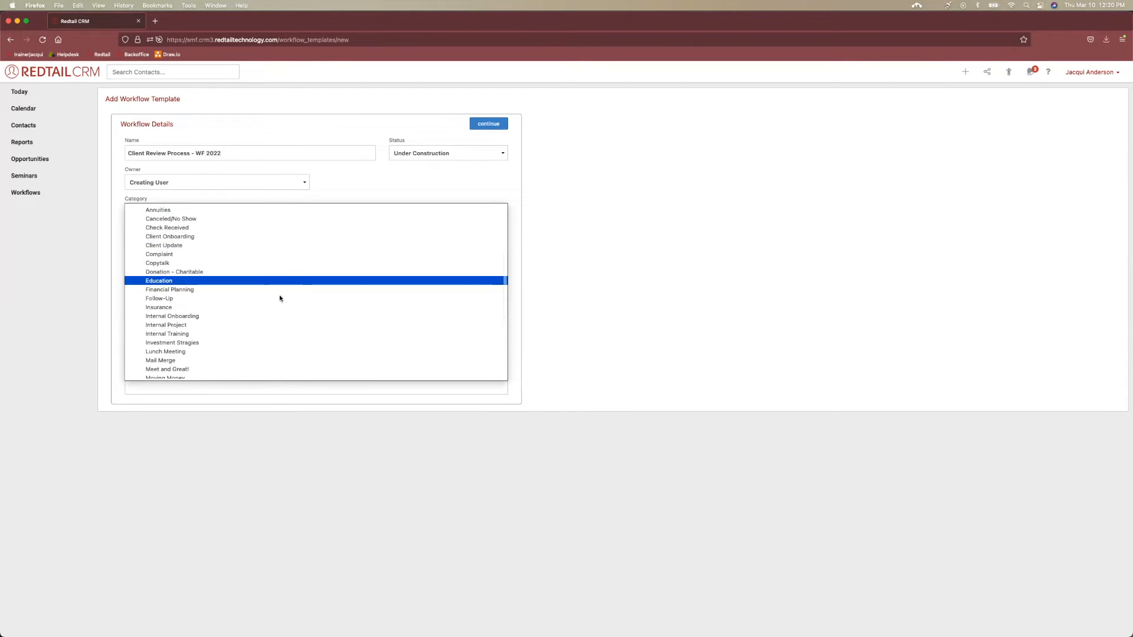
{"action": "scroll", "coordinate": [278, 377], "scroll_direction": "down", "scroll_amount": 5}
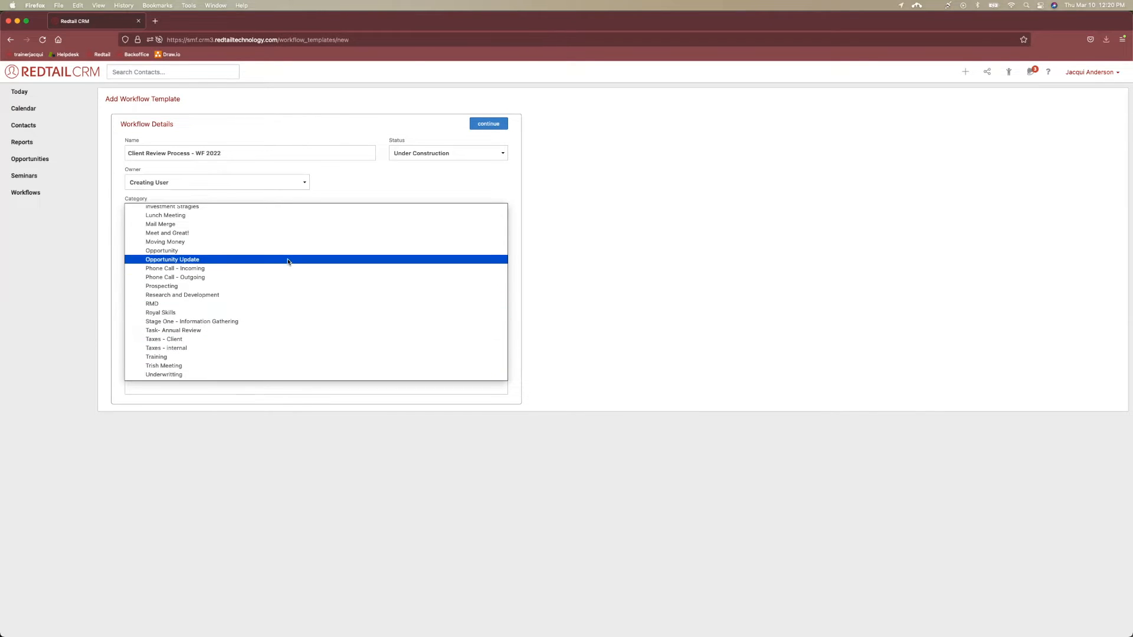
{"action": "scroll", "coordinate": [294, 210], "scroll_direction": "up", "scroll_amount": 1}
{"action": "scroll", "coordinate": [291, 206], "scroll_direction": "up", "scroll_amount": 4}
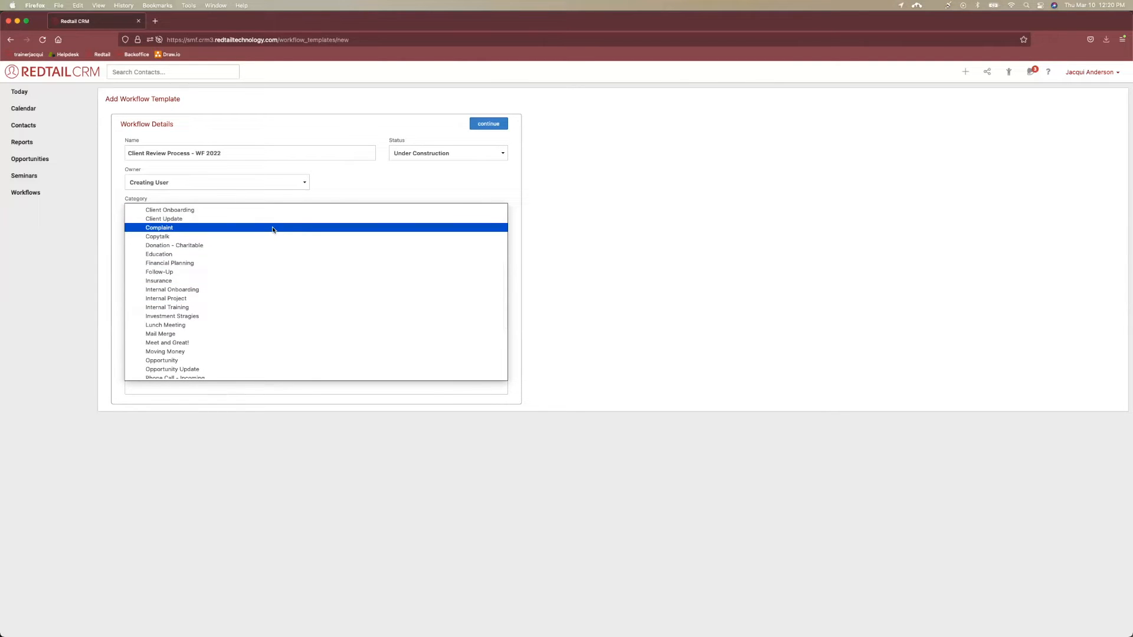
{"action": "left_click", "coordinate": [277, 218]}
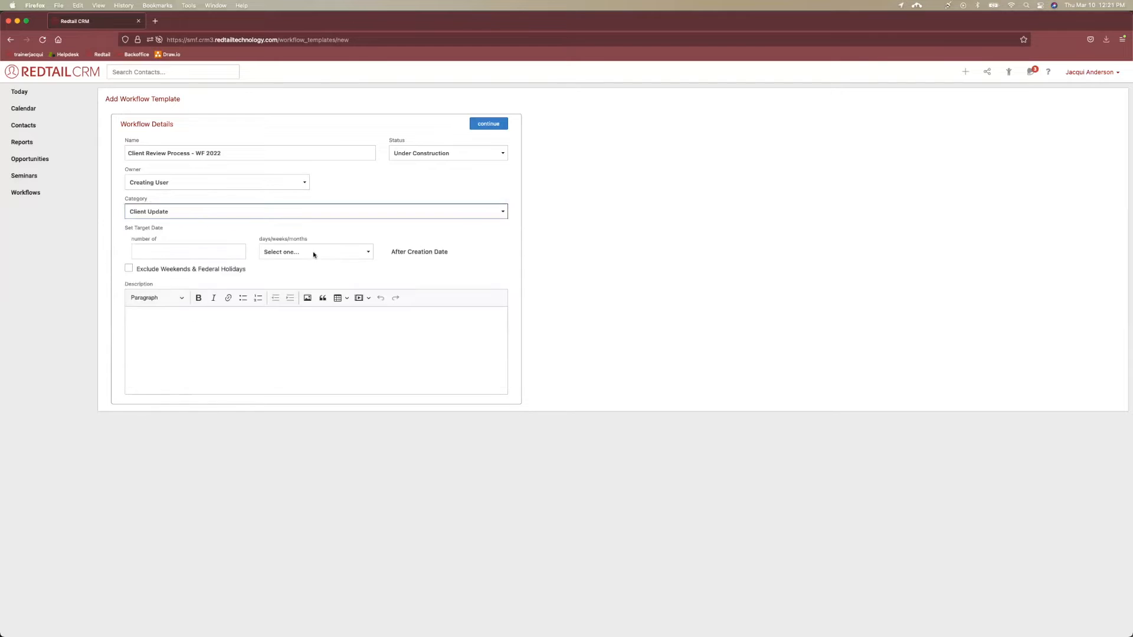
- Set the target date to 1 week after the creation date, excluding weekends and federal holidays
{"action": "left_click", "coordinate": [163, 250]}
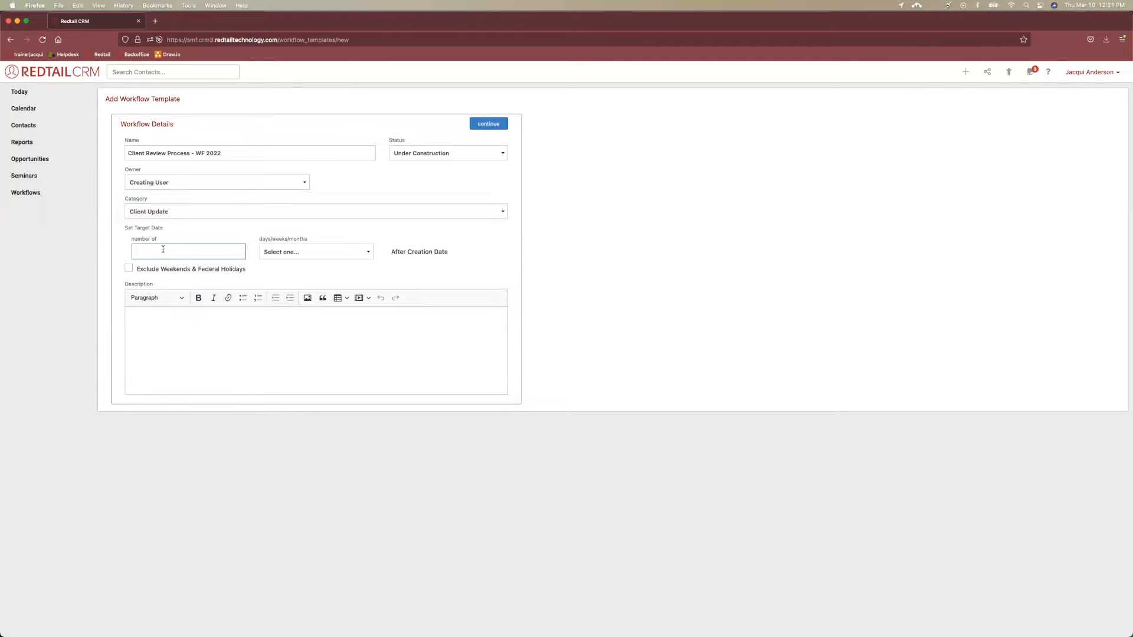
{"action": "left_click", "coordinate": [271, 252]}
{"action": "left_click", "coordinate": [256, 260]}
{"action": "left_click", "coordinate": [263, 240]}
{"action": "left_click_drag", "start_coordinate": [424, 254], "coordinate": [458, 259]}
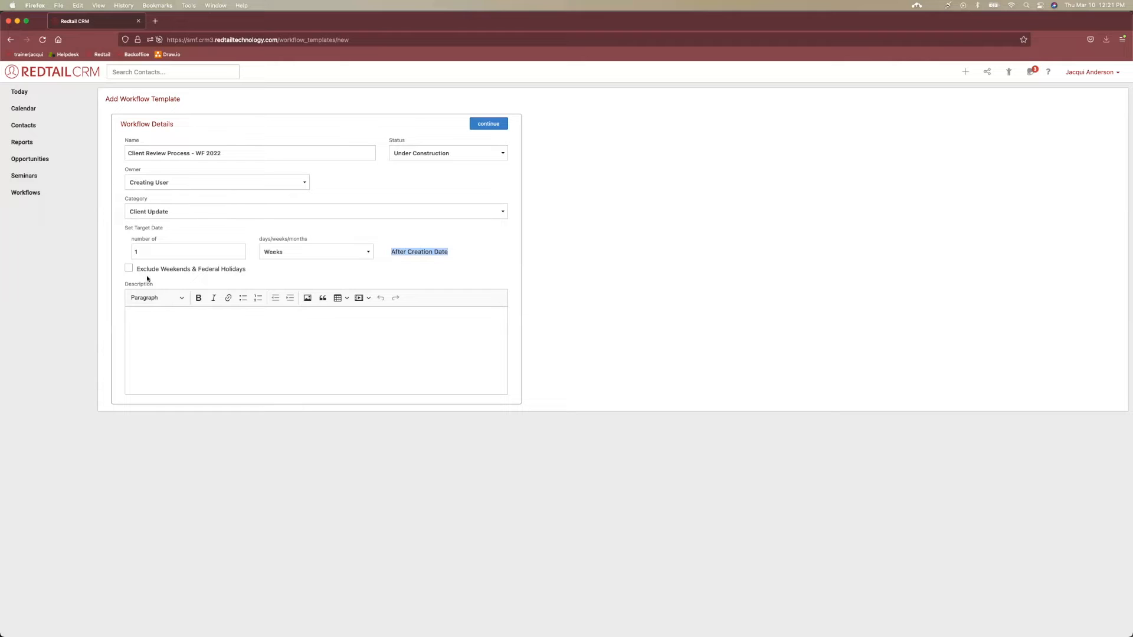
{"action": "left_click", "coordinate": [129, 269]}
- Enter the bulleted description "Target date i one week from creation" and continue to the template's step setup
{"action": "left_click", "coordinate": [349, 346]}
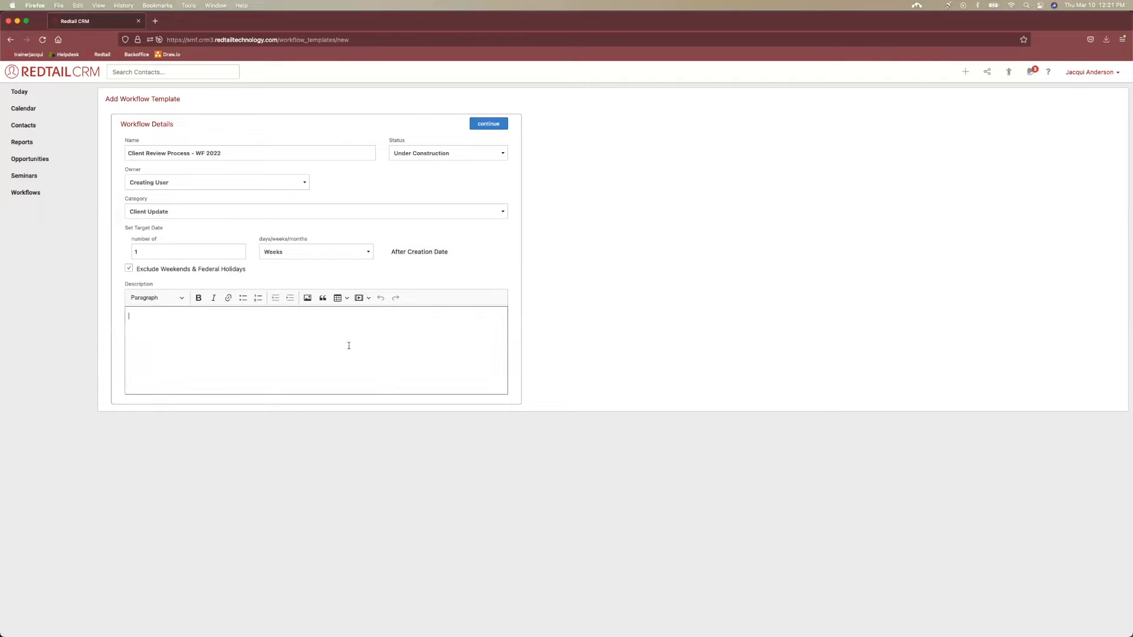
{"action": "left_click", "coordinate": [242, 297]}
{"action": "type", "text": "Taget"}
{"action": "key", "text": "BackSpace"}
{"action": "key", "text": "BackSpace"}
{"action": "type", "text": "rget date i one week from cretio"}
{"action": "key", "text": "BackSpace"}
{"action": "key", "text": "BackSpace"}
{"action": "key", "text": "BackSpace"}
{"action": "key", "text": "BackSpace"}
{"action": "type", "text": "ation"}
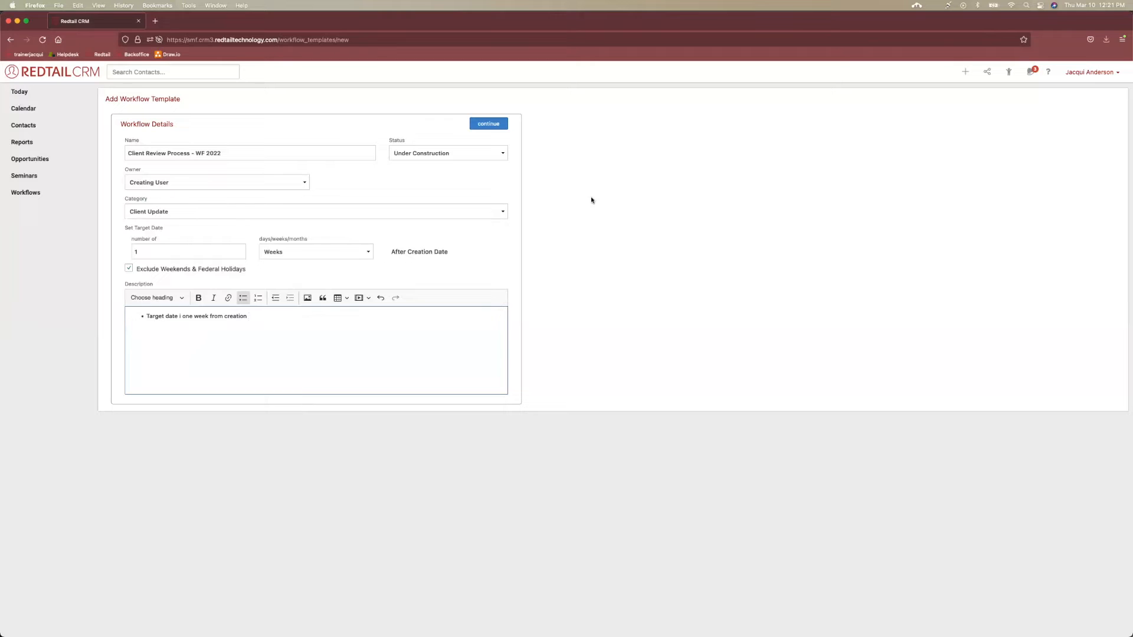
{"action": "left_click", "coordinate": [502, 123]}
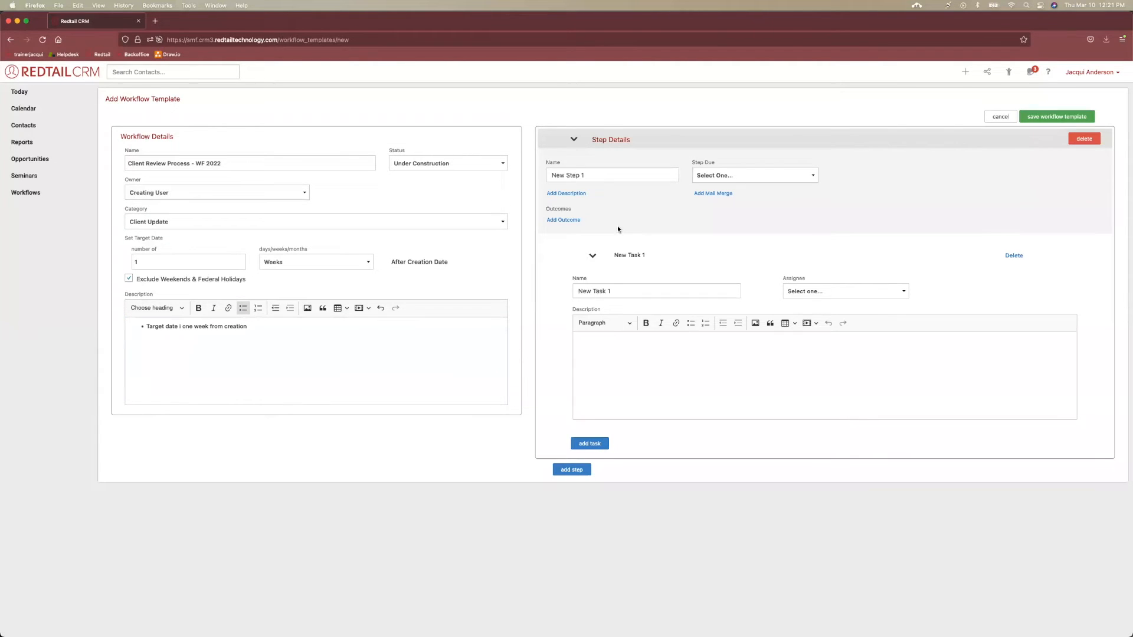
- Collapse the first step and its task, then add two more workflow steps and collapse them with their tasks
{"action": "left_click", "coordinate": [578, 144]}
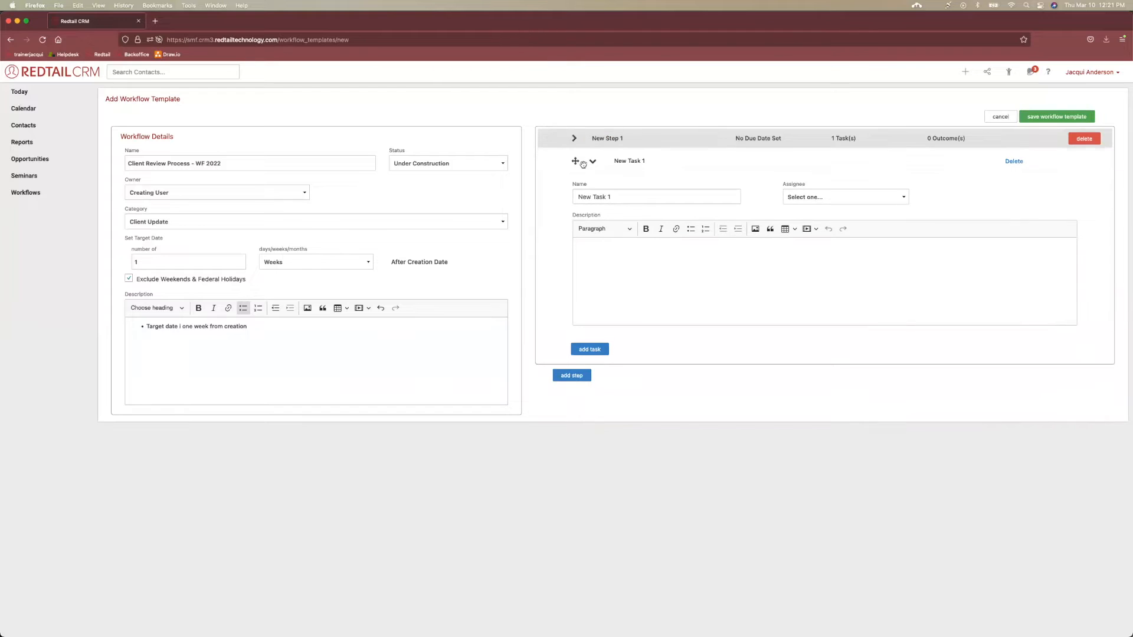
{"action": "left_click", "coordinate": [590, 162]}
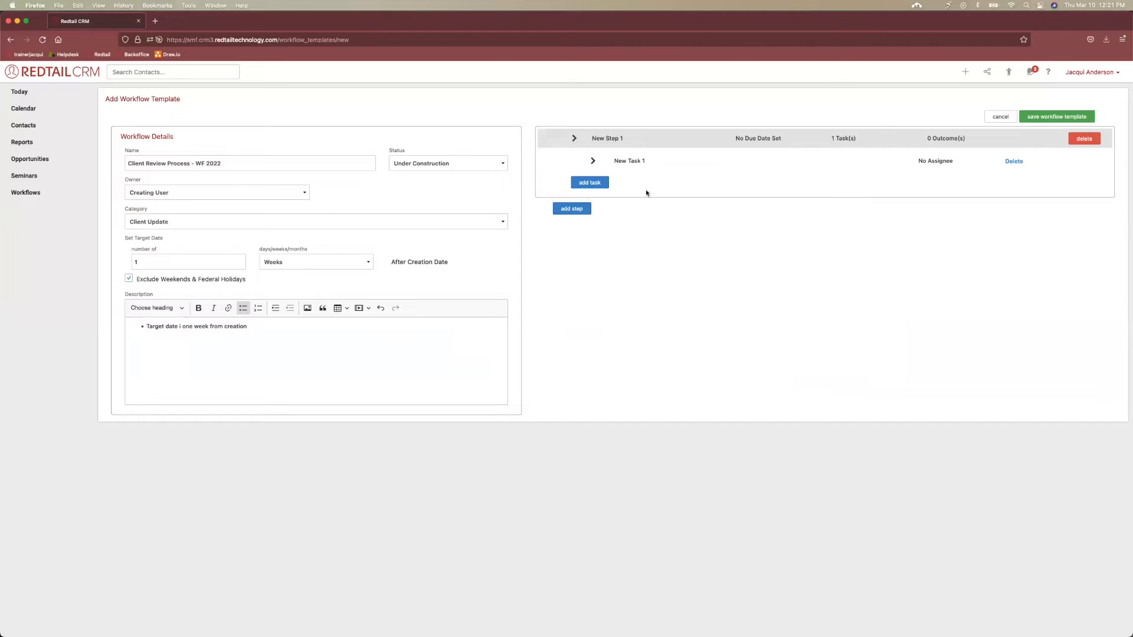
{"action": "left_click", "coordinate": [572, 209]}
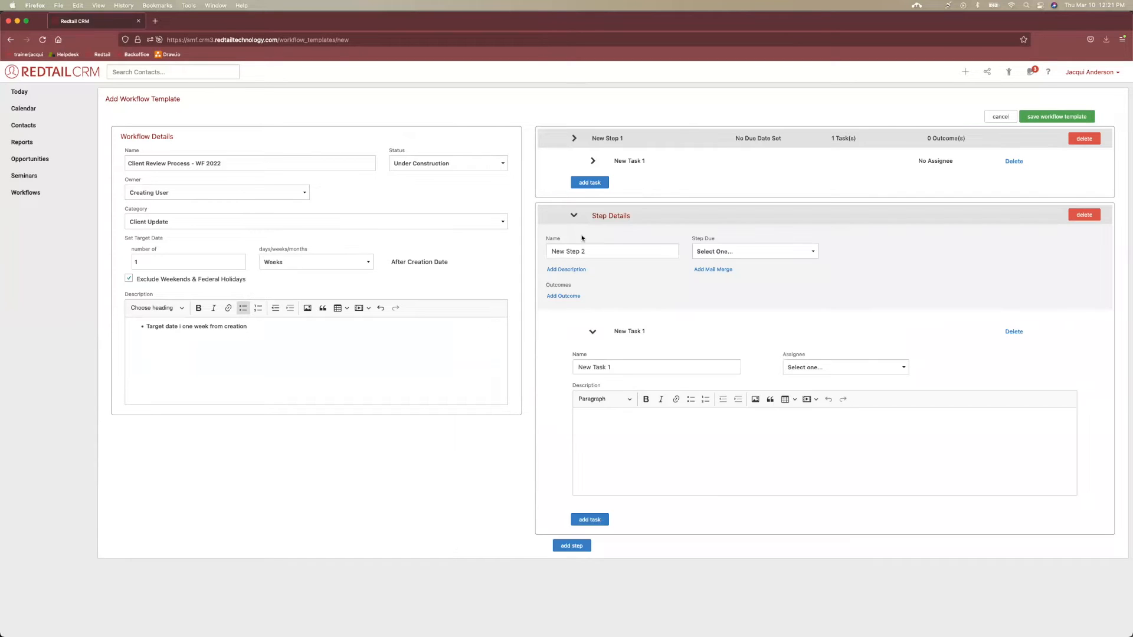
{"action": "left_click", "coordinate": [573, 216]}
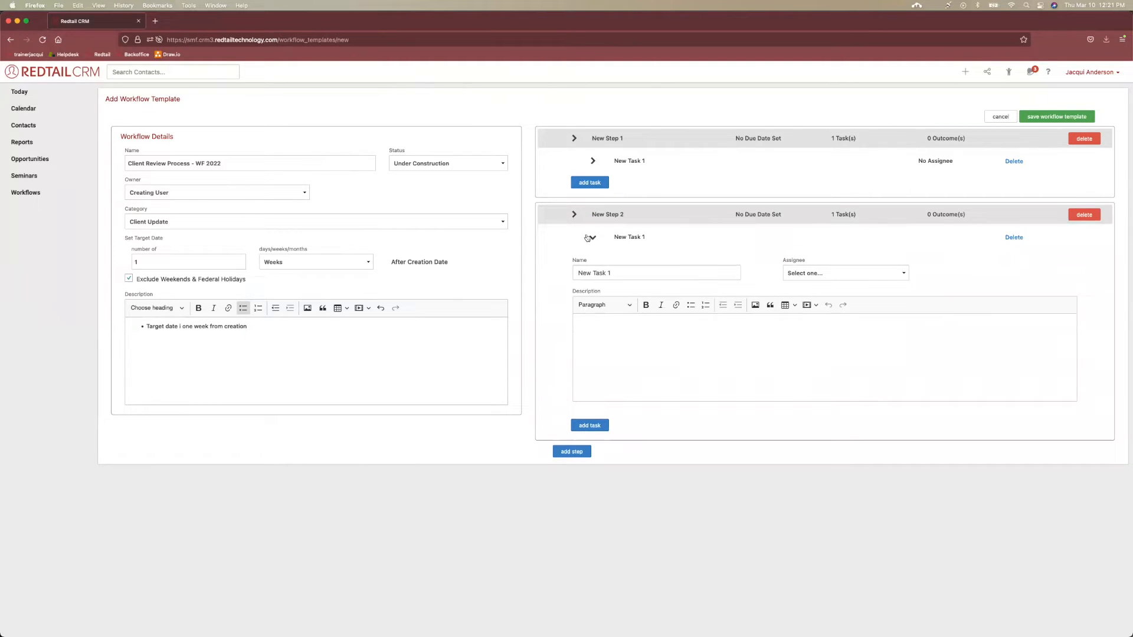
{"action": "left_click", "coordinate": [572, 286]}
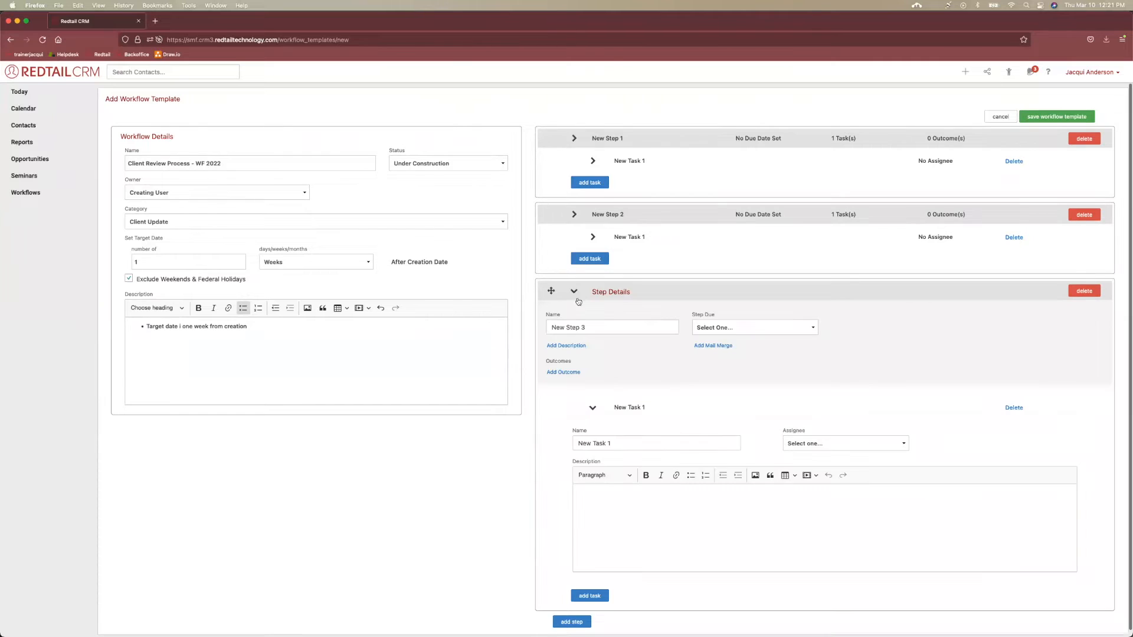
{"action": "left_click", "coordinate": [572, 291]}
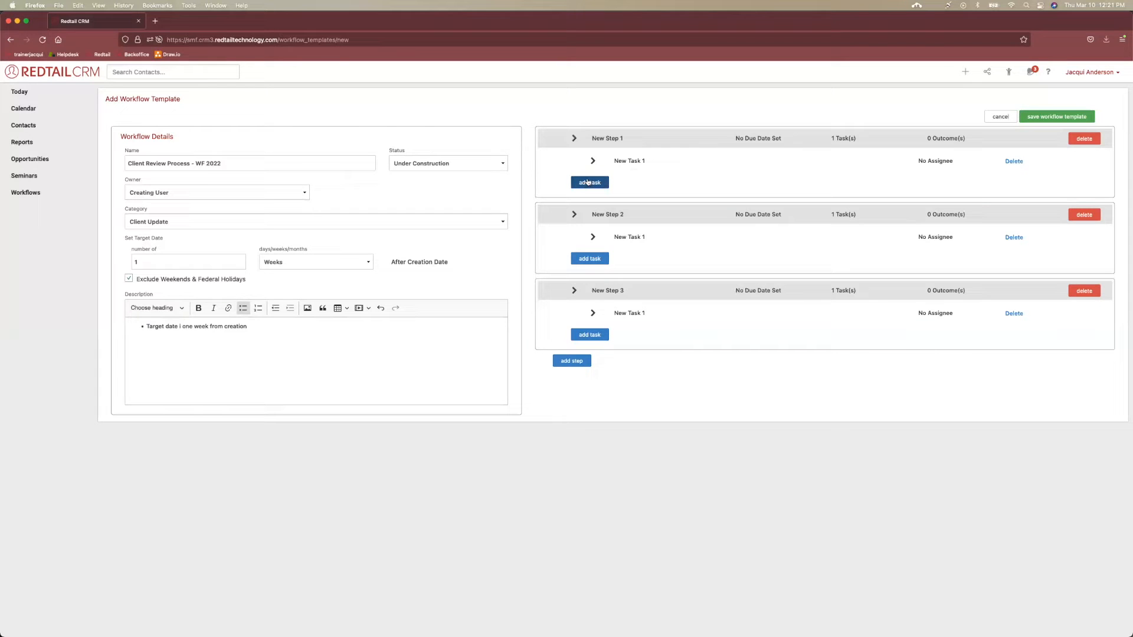
- Switch to the PowerPoint slide show, examine the tasks of each step on the Client Review Process slide, and return to Redtail CRM
{"action": "key", "text": "ctrl+Up"}
{"action": "left_click", "coordinate": [541, 204]}
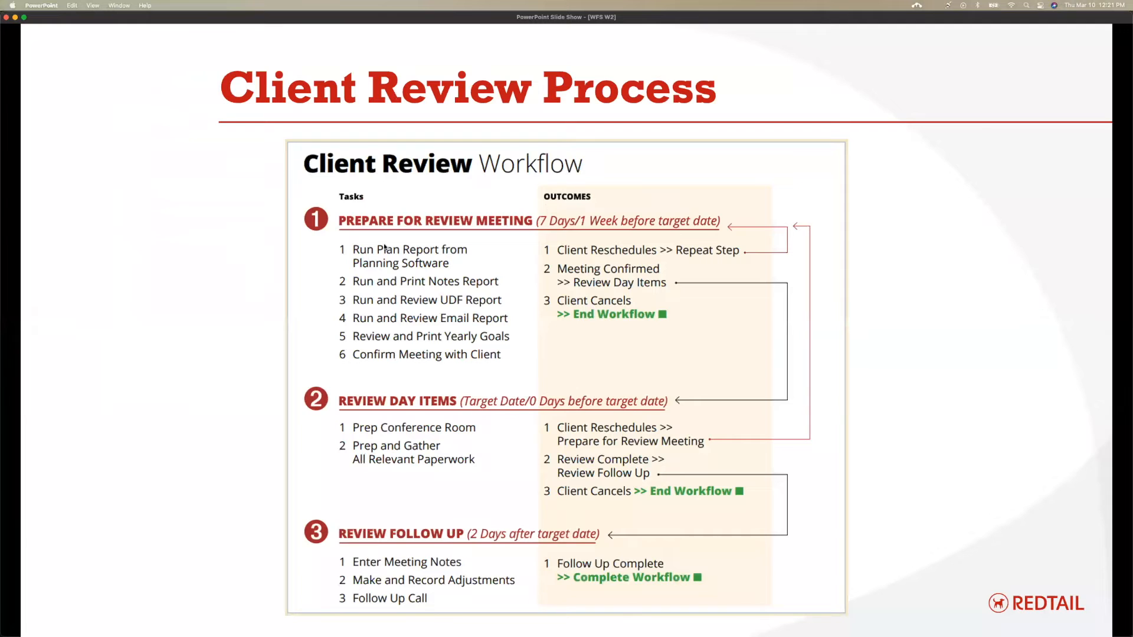
{"action": "left_click", "coordinate": [381, 210]}
{"action": "left_click", "coordinate": [382, 209]}
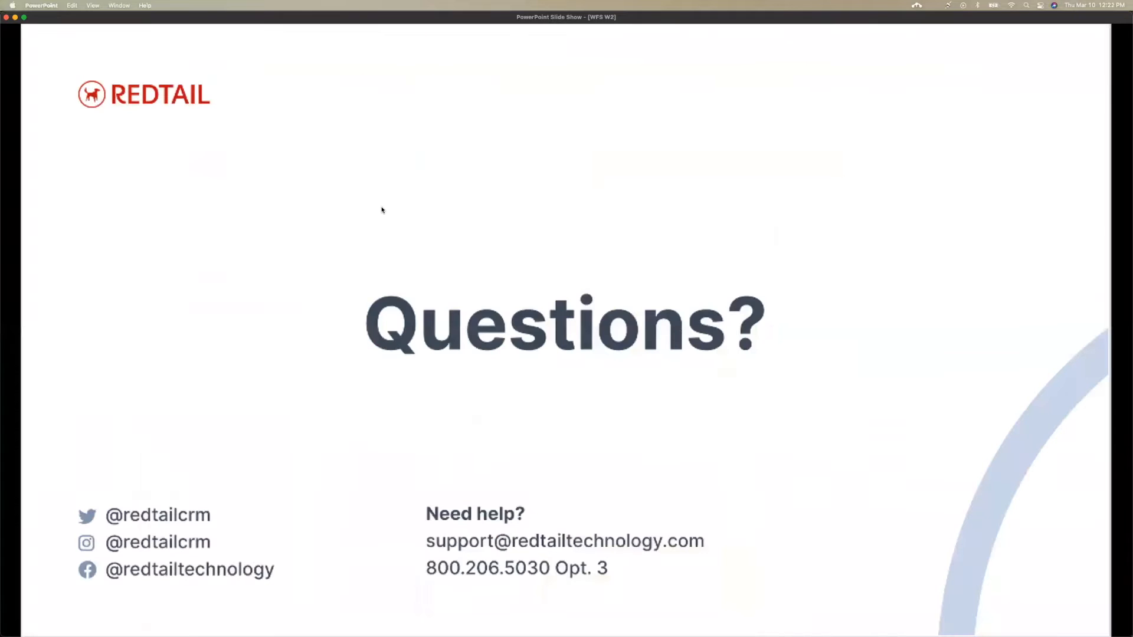
{"action": "left_click", "coordinate": [382, 209]}
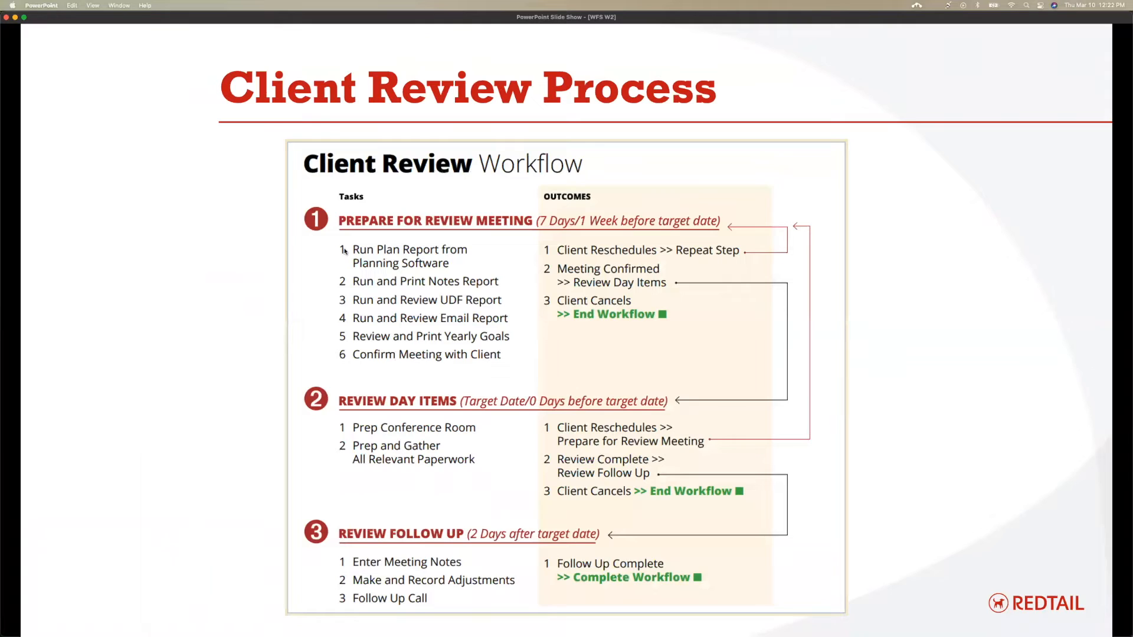
{"action": "left_click", "coordinate": [393, 413]}
{"action": "left_click", "coordinate": [393, 413]}
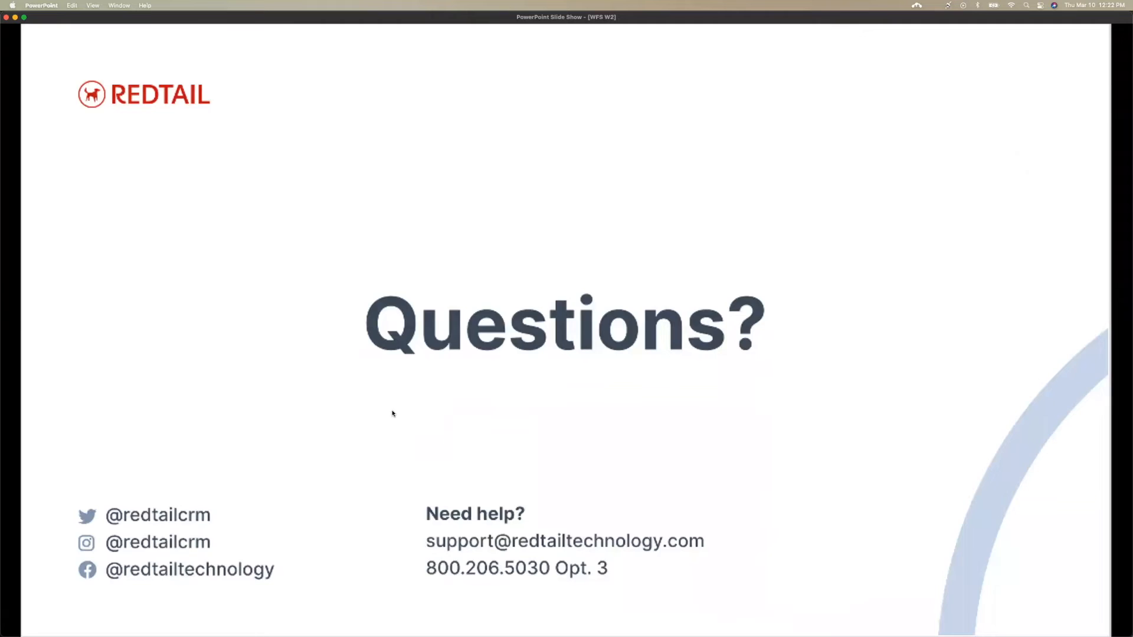
{"action": "key", "text": "Left"}
{"action": "key", "text": "Left"}
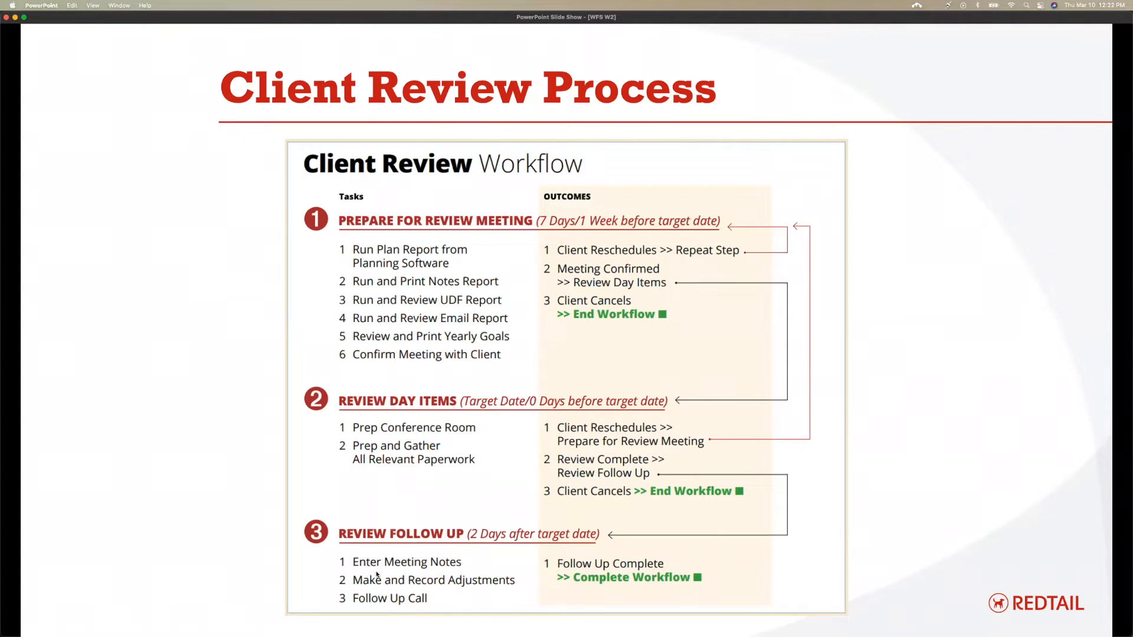
{"action": "key", "text": "ctrl+Up"}
{"action": "left_click", "coordinate": [420, 316]}
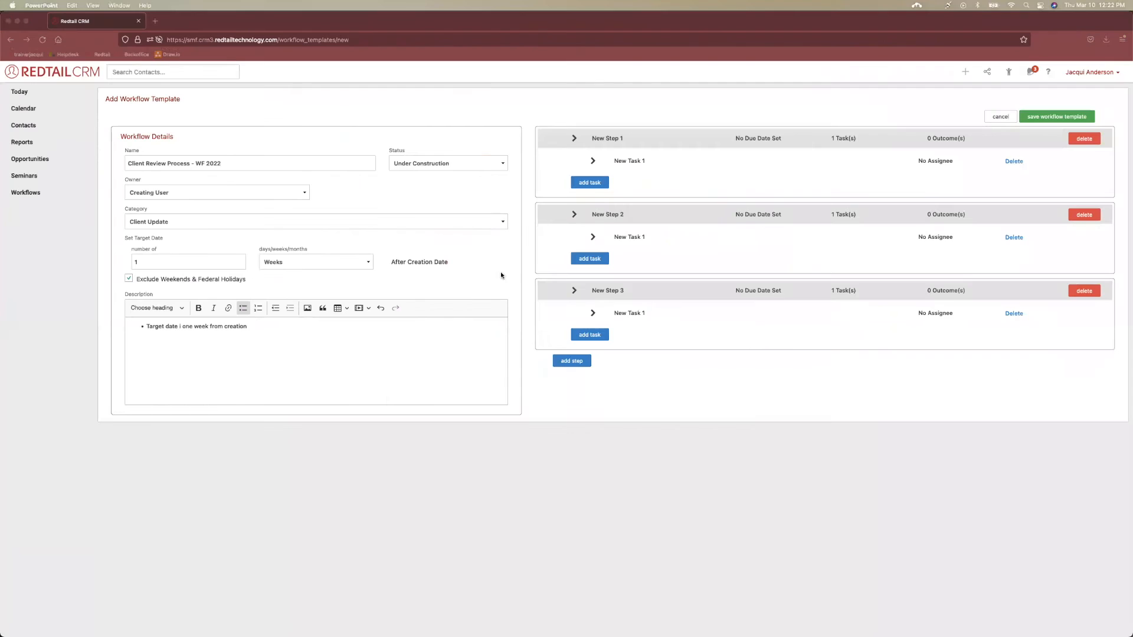
- Add five more tasks to New Step 1, collapsing each one
{"action": "left_click", "coordinate": [595, 185]}
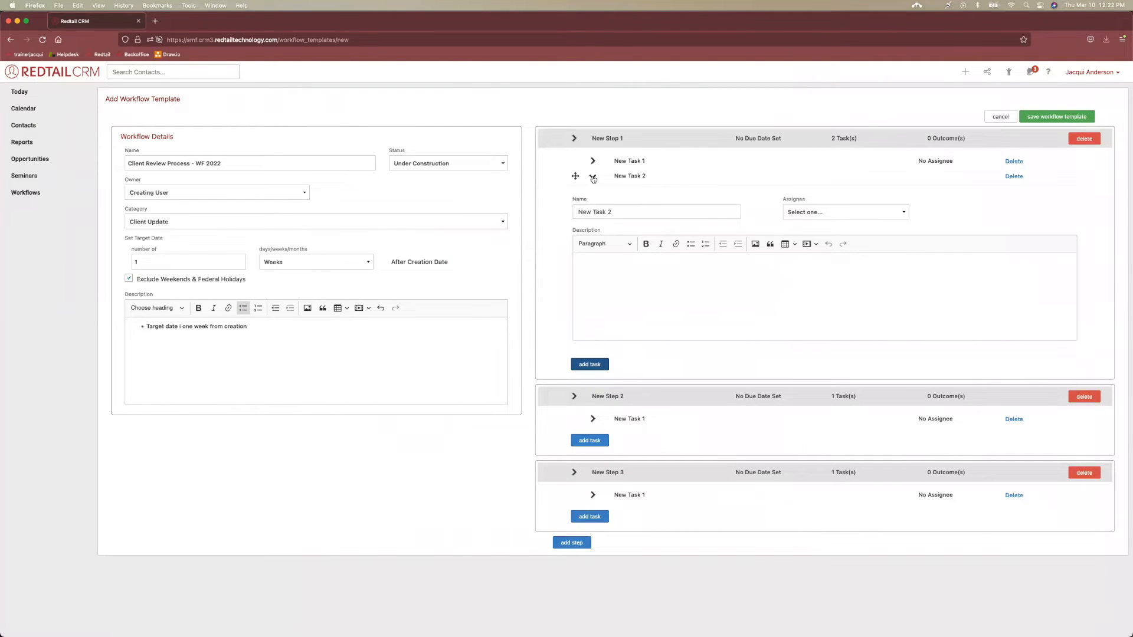
{"action": "left_click", "coordinate": [593, 178]}
{"action": "left_click", "coordinate": [594, 197]}
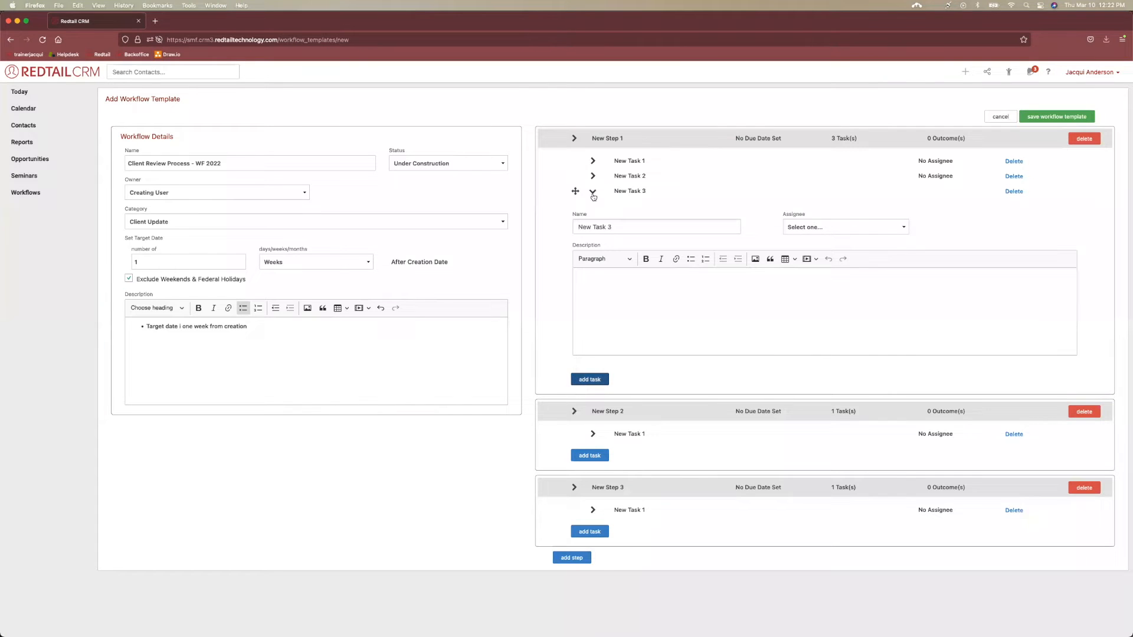
{"action": "left_click", "coordinate": [593, 193]}
{"action": "left_click", "coordinate": [591, 214]}
{"action": "left_click", "coordinate": [592, 206]}
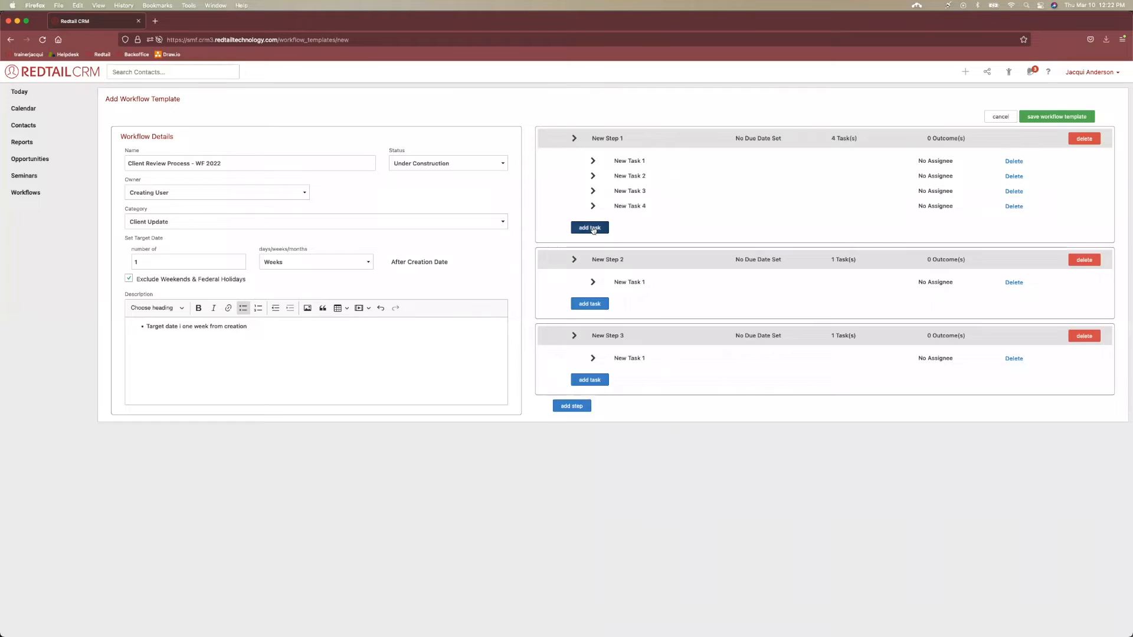
{"action": "left_click", "coordinate": [592, 228]}
{"action": "left_click", "coordinate": [593, 220]}
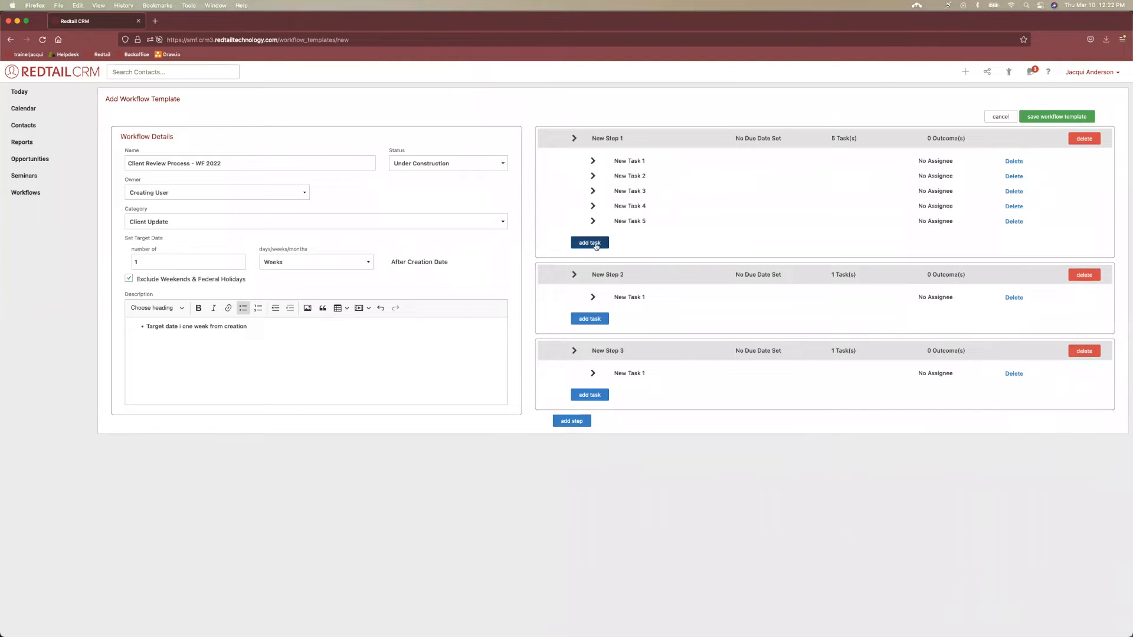
{"action": "left_click", "coordinate": [592, 244]}
{"action": "left_click", "coordinate": [593, 236]}
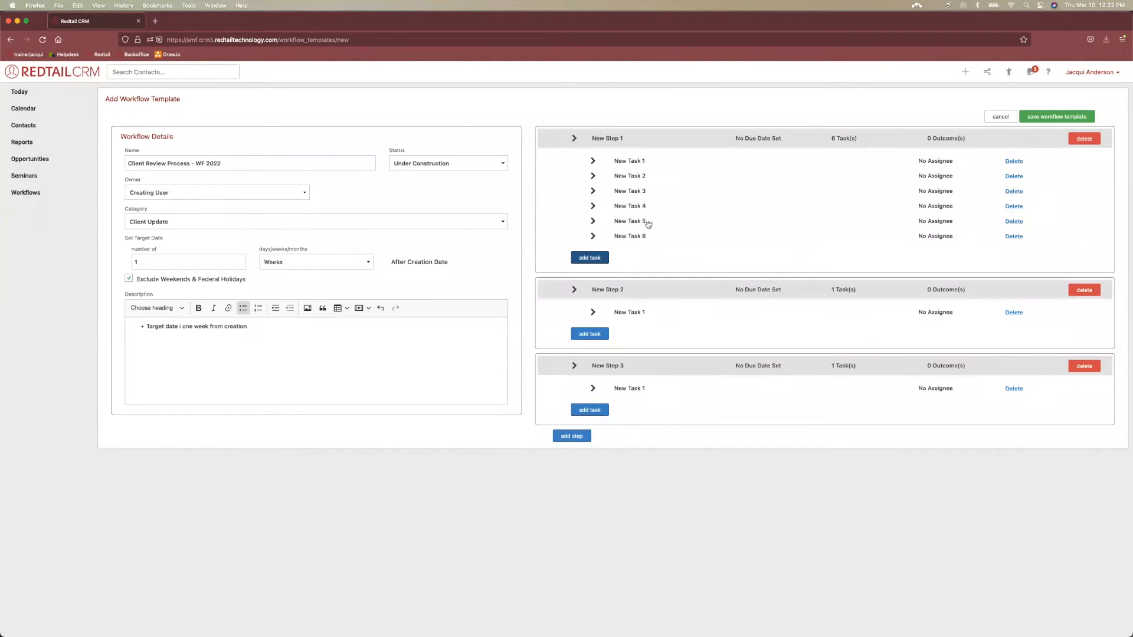
- Add one more task to New Step 2 and two more to New Step 3, collapsing each one
{"action": "left_click", "coordinate": [589, 335]}
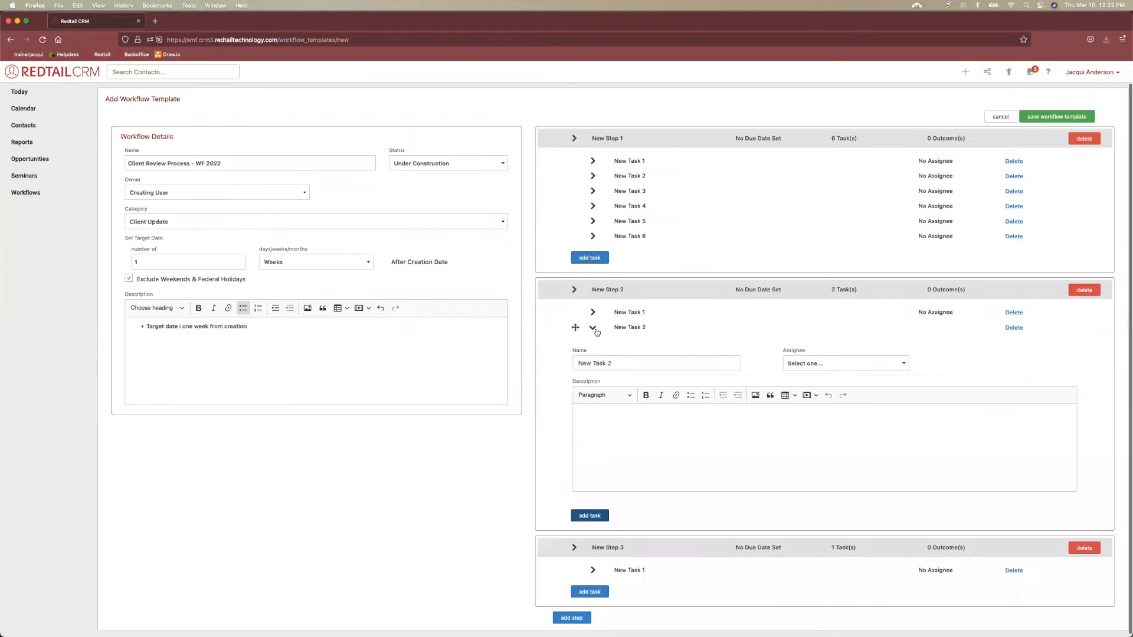
{"action": "left_click", "coordinate": [596, 331]}
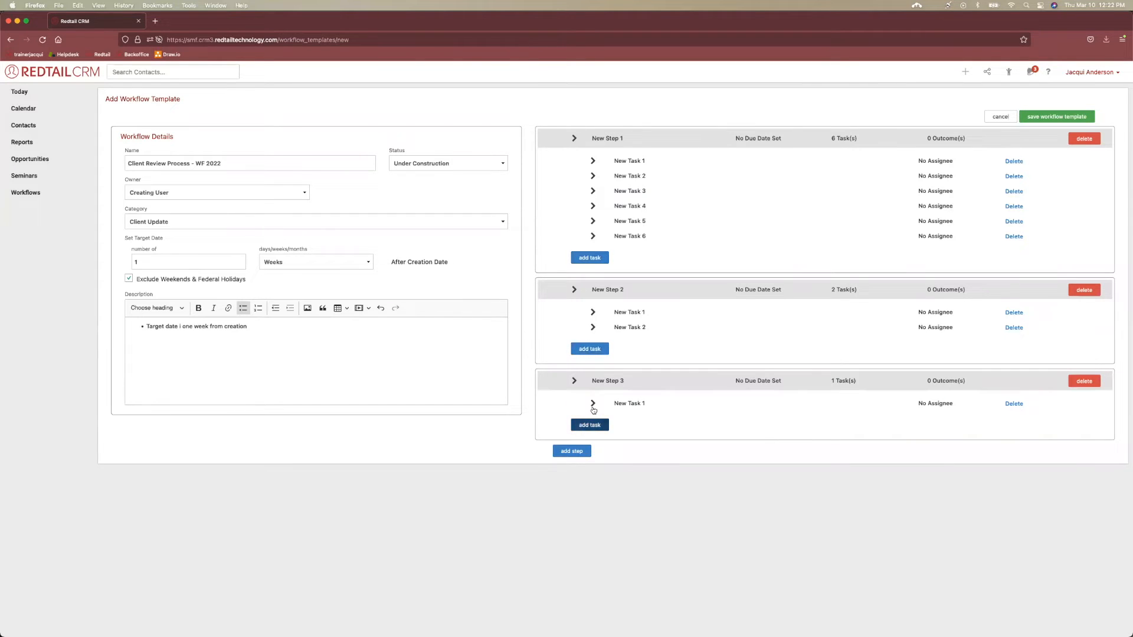
{"action": "left_click", "coordinate": [589, 425]}
{"action": "scroll", "coordinate": [596, 408], "scroll_direction": "down", "scroll_amount": 1}
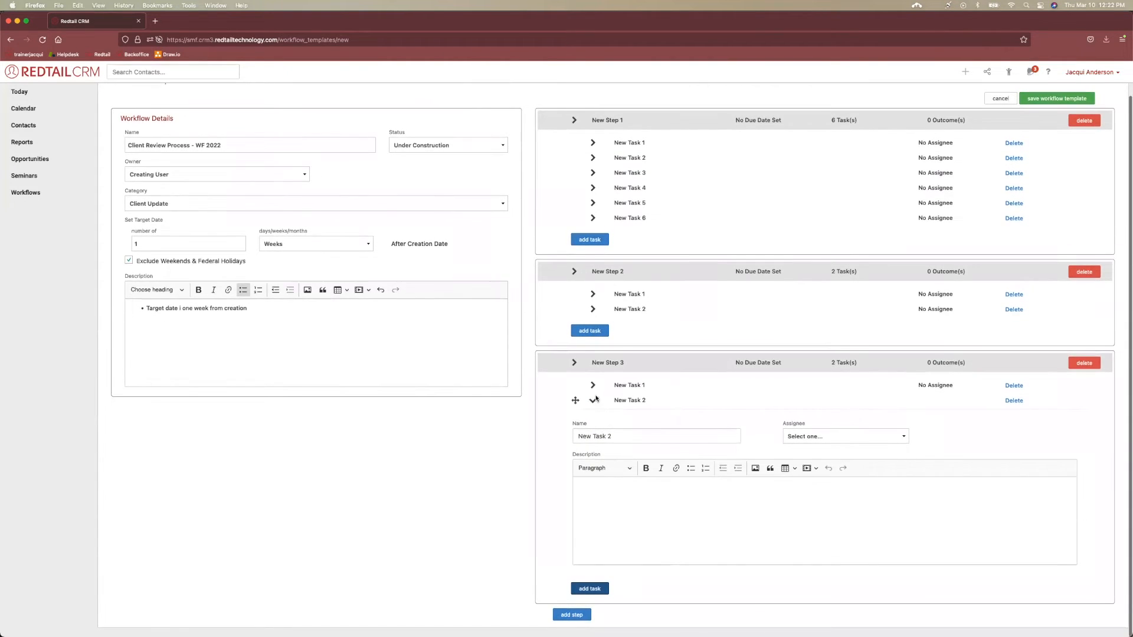
{"action": "left_click", "coordinate": [594, 400]}
{"action": "left_click", "coordinate": [589, 440]}
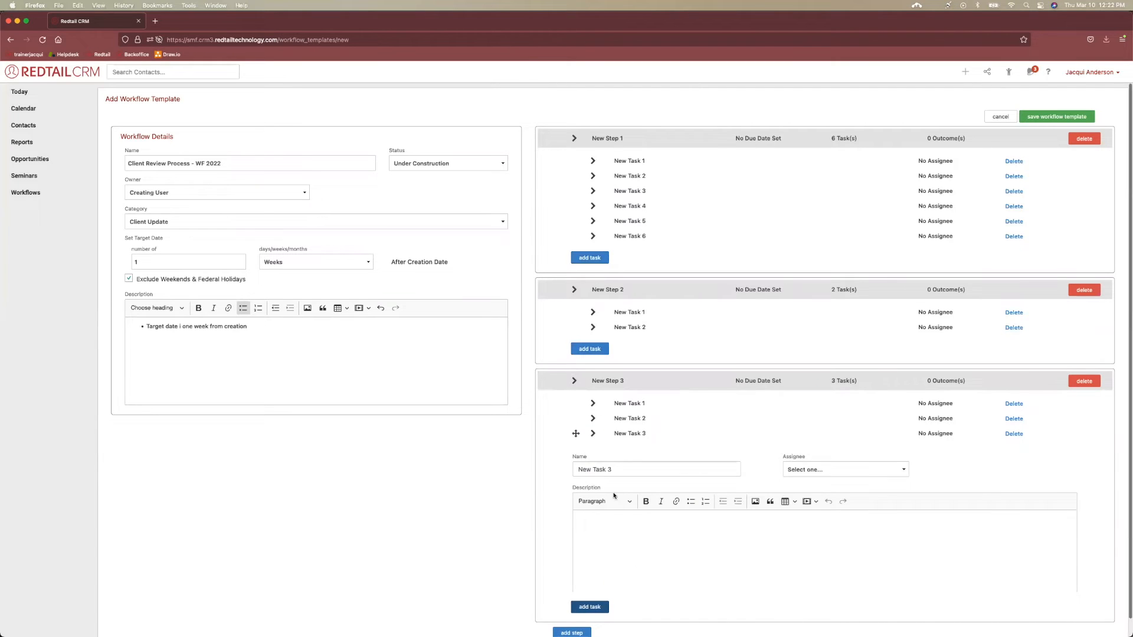
{"action": "left_click", "coordinate": [593, 434]}
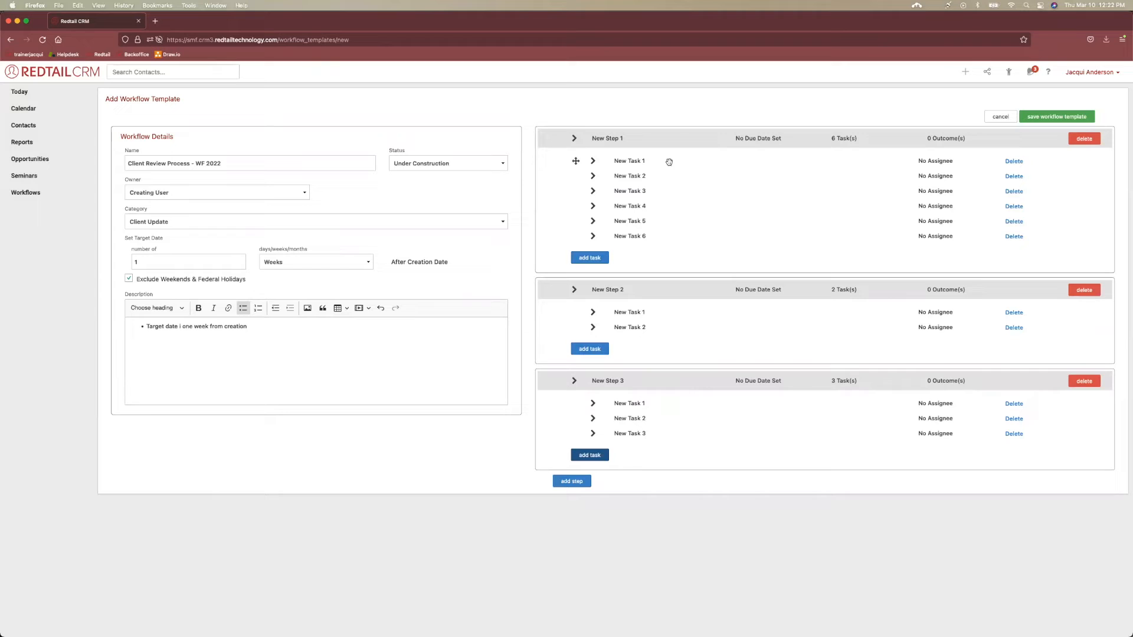
- Expand New Step 1, check its title on the Client Review Process slide, and rename the step as Prepare For Review Meeting
{"action": "left_click", "coordinate": [573, 139]}
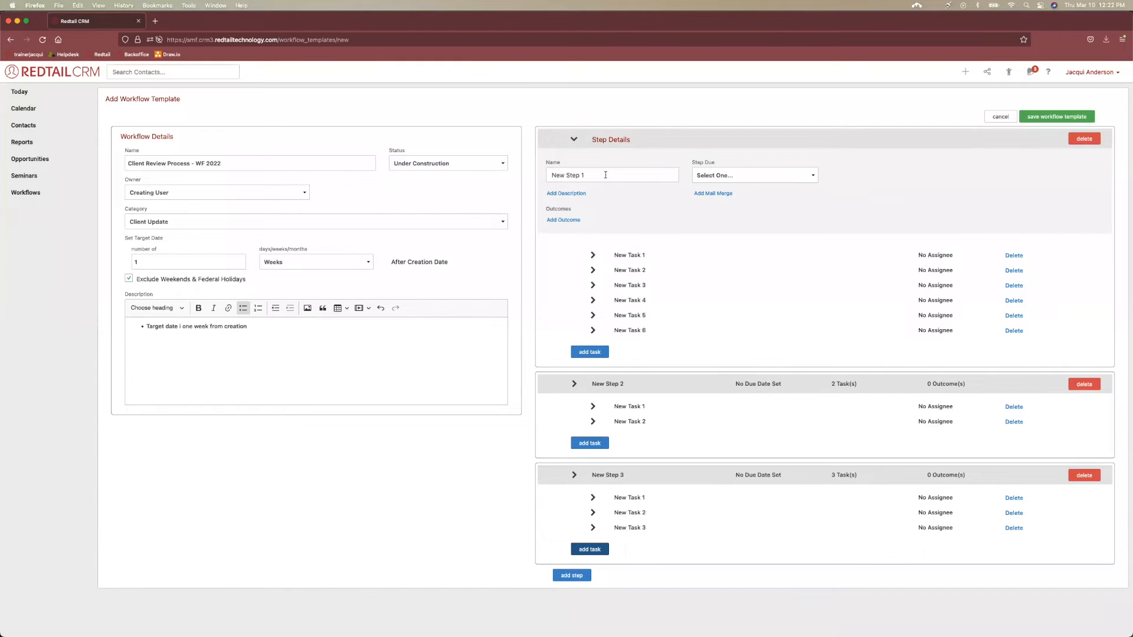
{"action": "key", "text": "ctrl+Up"}
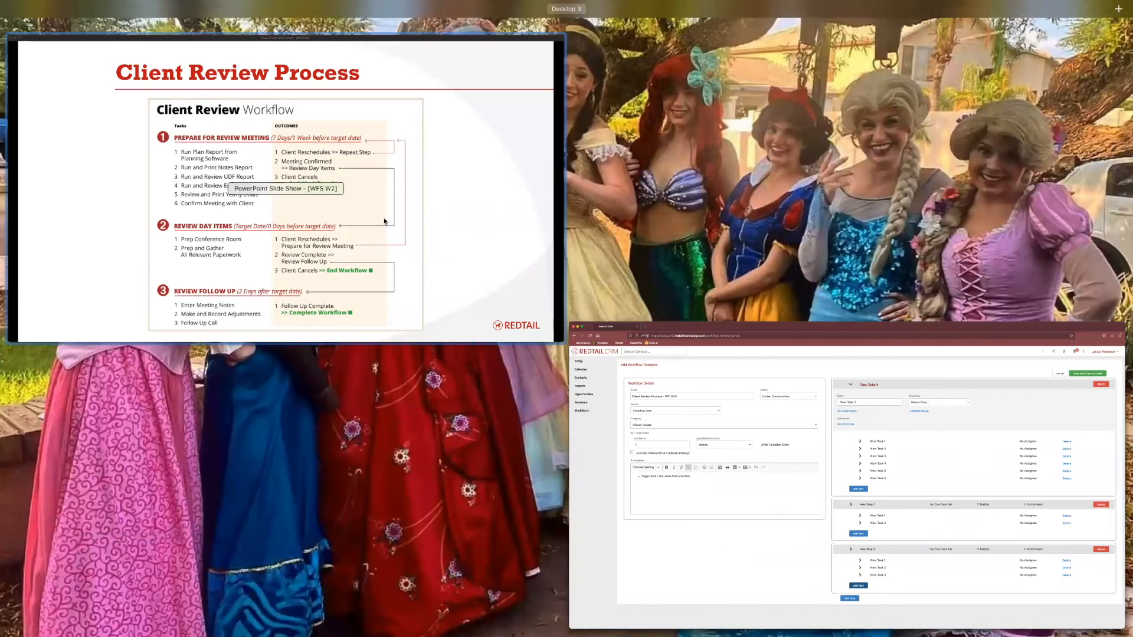
{"action": "left_click", "coordinate": [741, 404]}
{"action": "triple_click", "coordinate": [618, 177]}
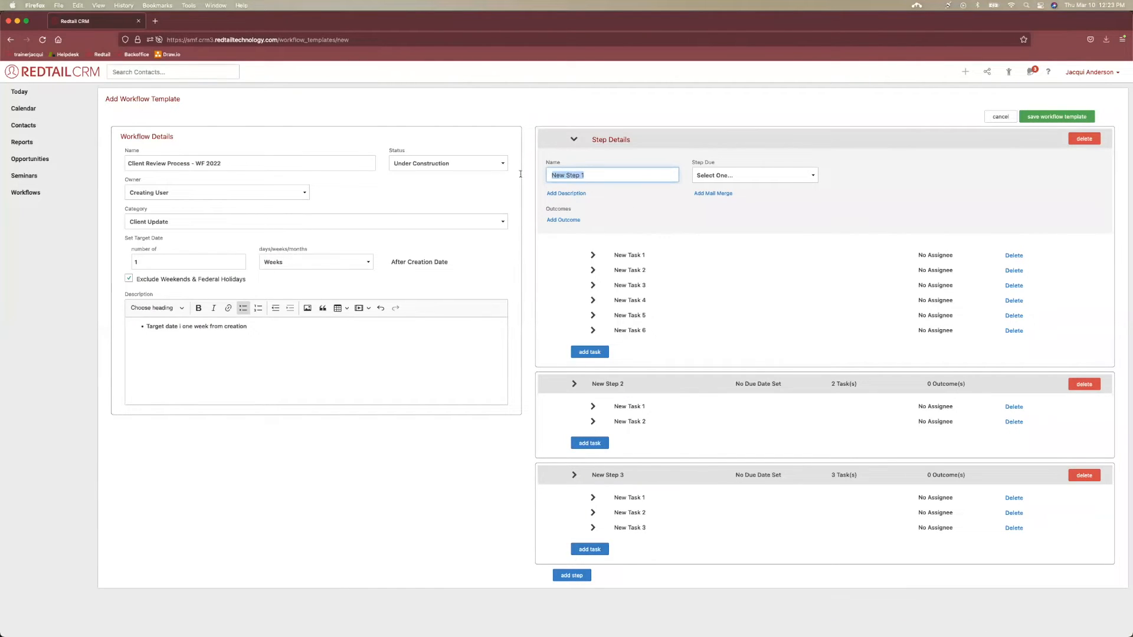
{"action": "type", "text": "Prepare For Review Meeting"}
- Check the first step's timing on the slide and set its due option to On Target Date
{"action": "left_click_drag", "start_coordinate": [696, 169], "coordinate": [722, 165]}
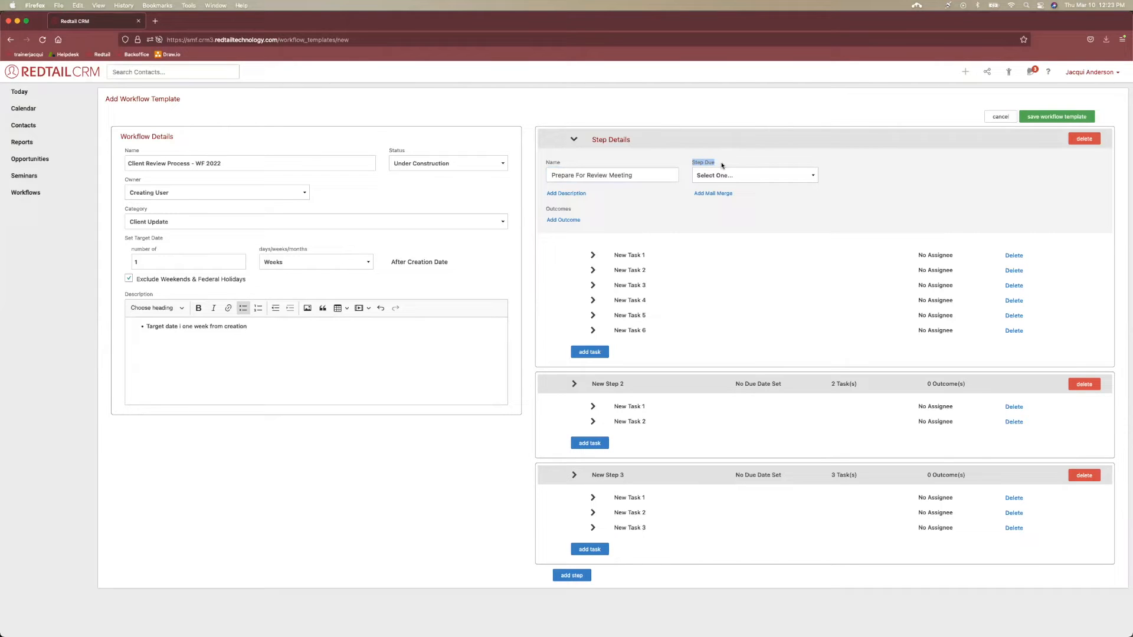
{"action": "key", "text": "ctrl+Up"}
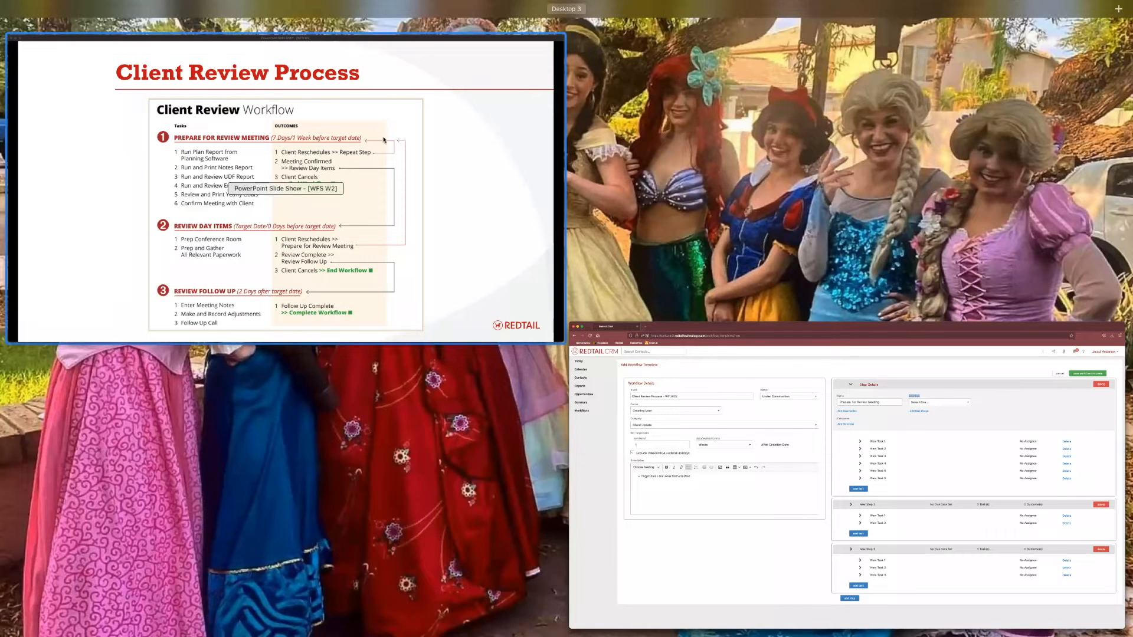
{"action": "left_click", "coordinate": [760, 364]}
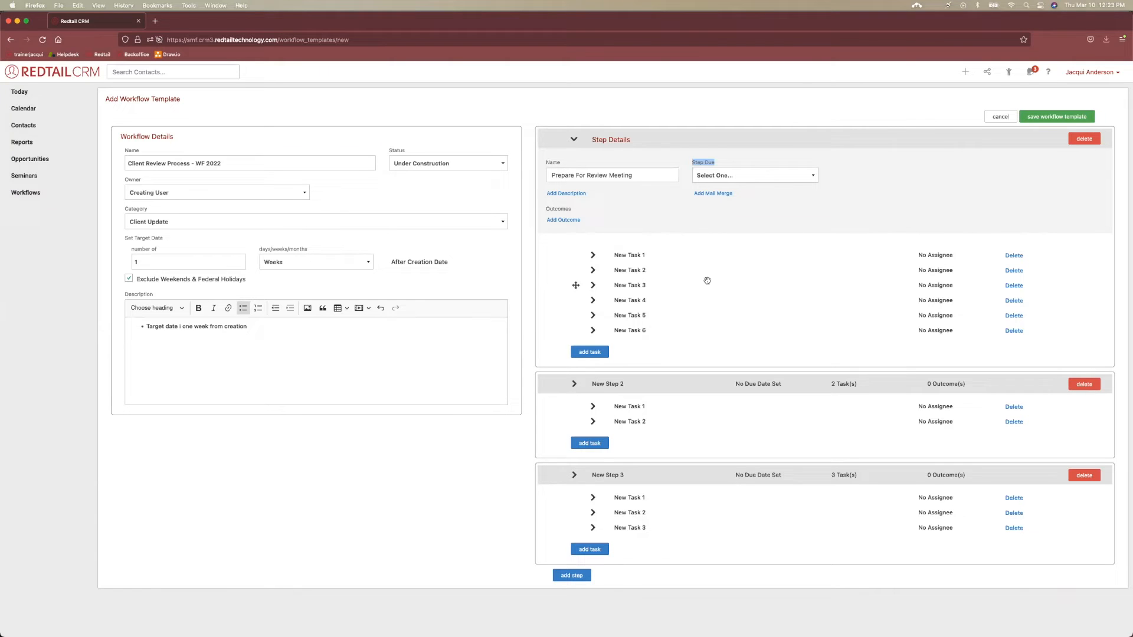
{"action": "left_click", "coordinate": [738, 176]}
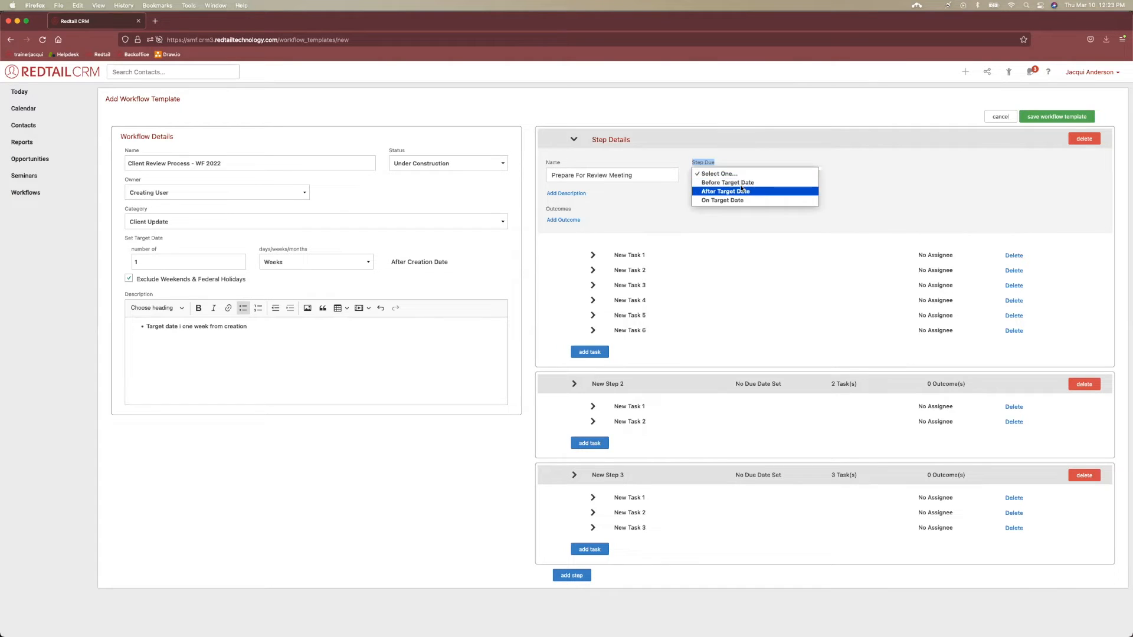
{"action": "left_click", "coordinate": [735, 201]}
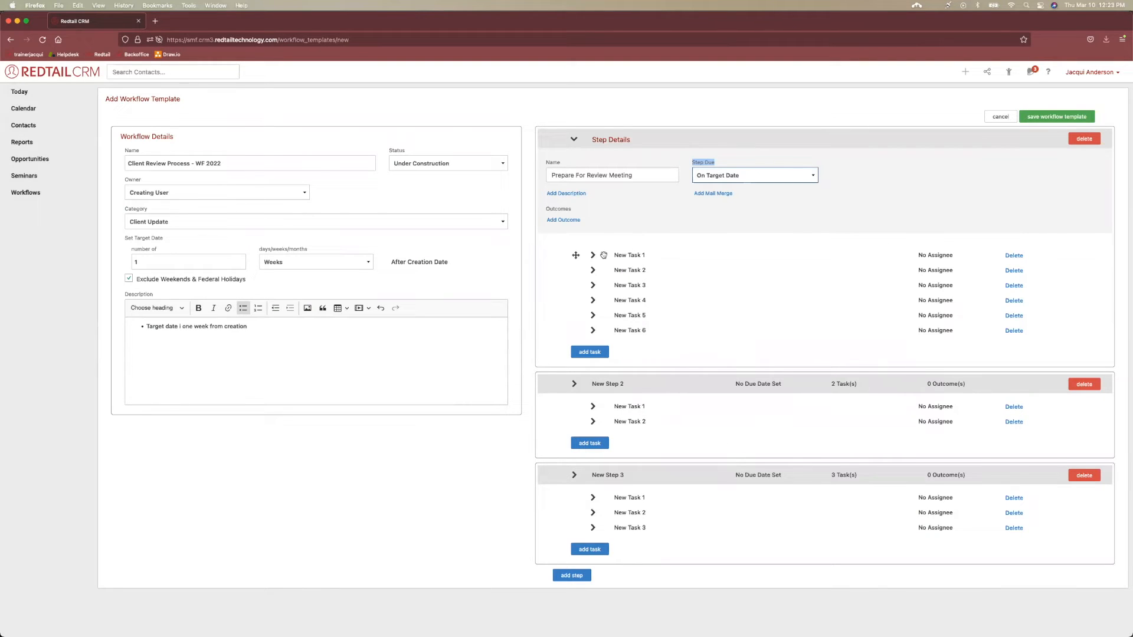
{"action": "left_click", "coordinate": [731, 176]}
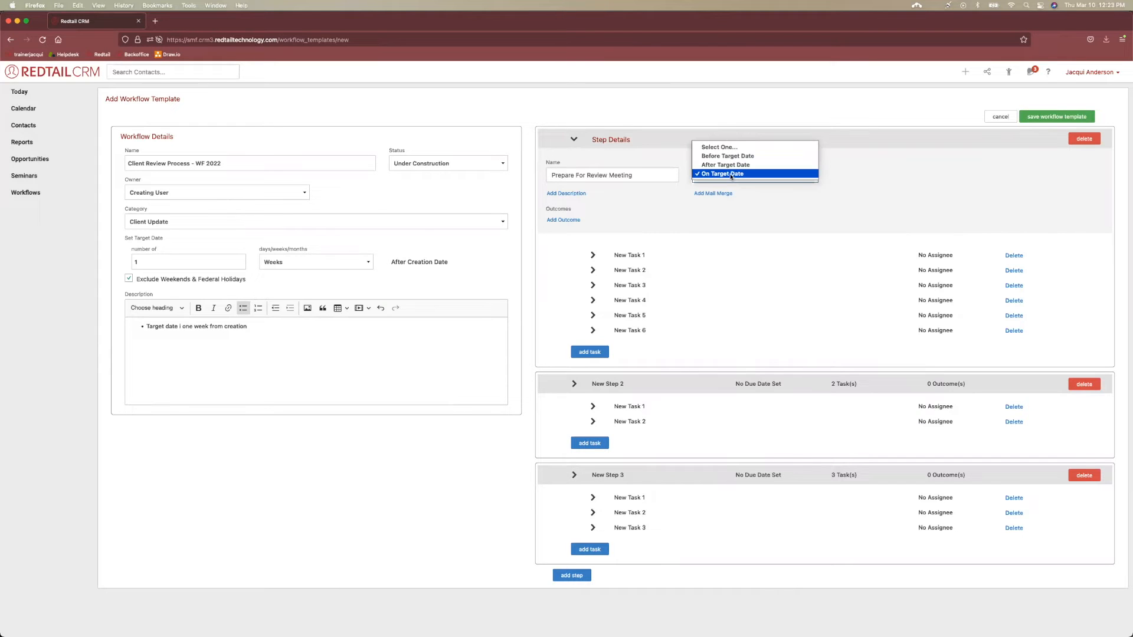
{"action": "left_click", "coordinate": [731, 173]}
- Set the Prepare For Review Meeting step due 1 day before the target date, using Before Target Date and Days
{"action": "key", "text": "ctrl+Up"}
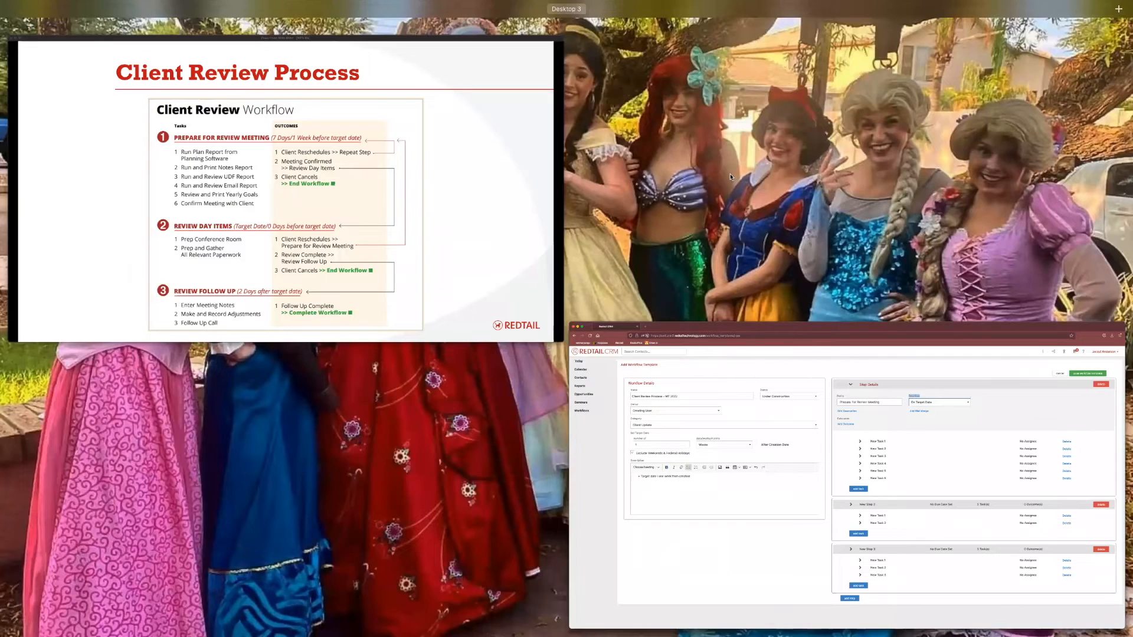
{"action": "key", "text": "ctrl+Up"}
{"action": "left_click", "coordinate": [759, 177]}
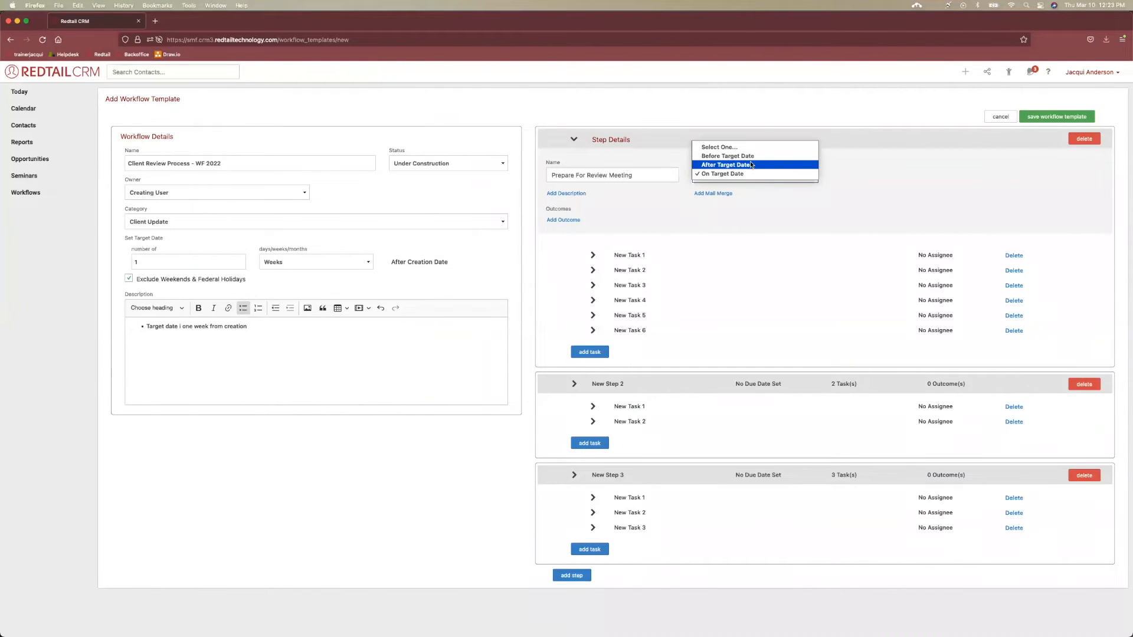
{"action": "left_click", "coordinate": [731, 154]}
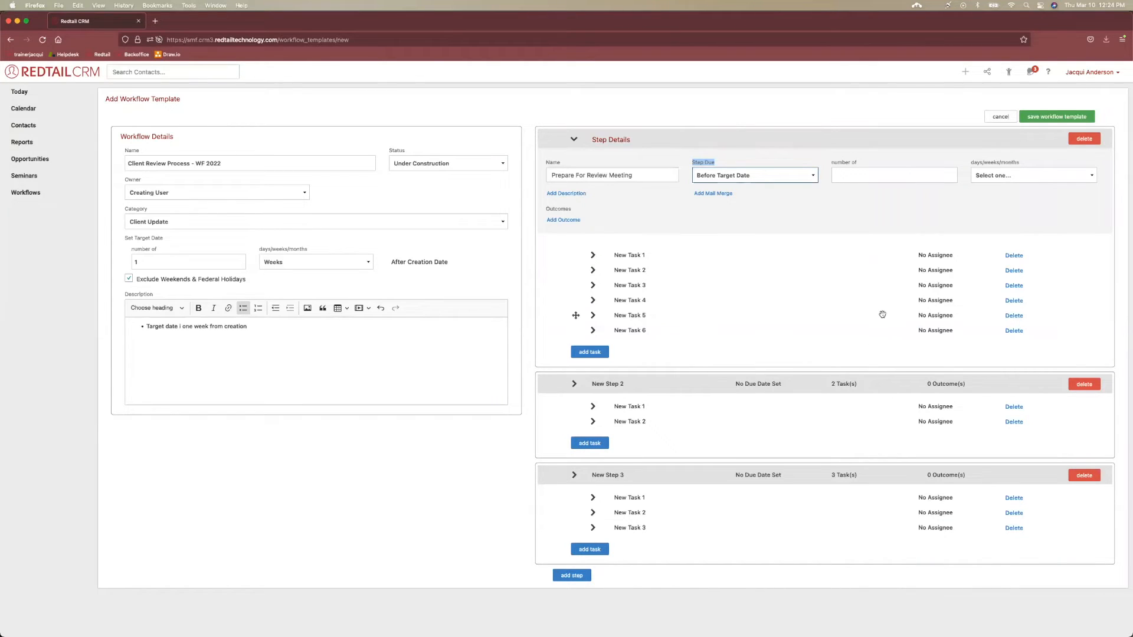
{"action": "left_click", "coordinate": [863, 175]}
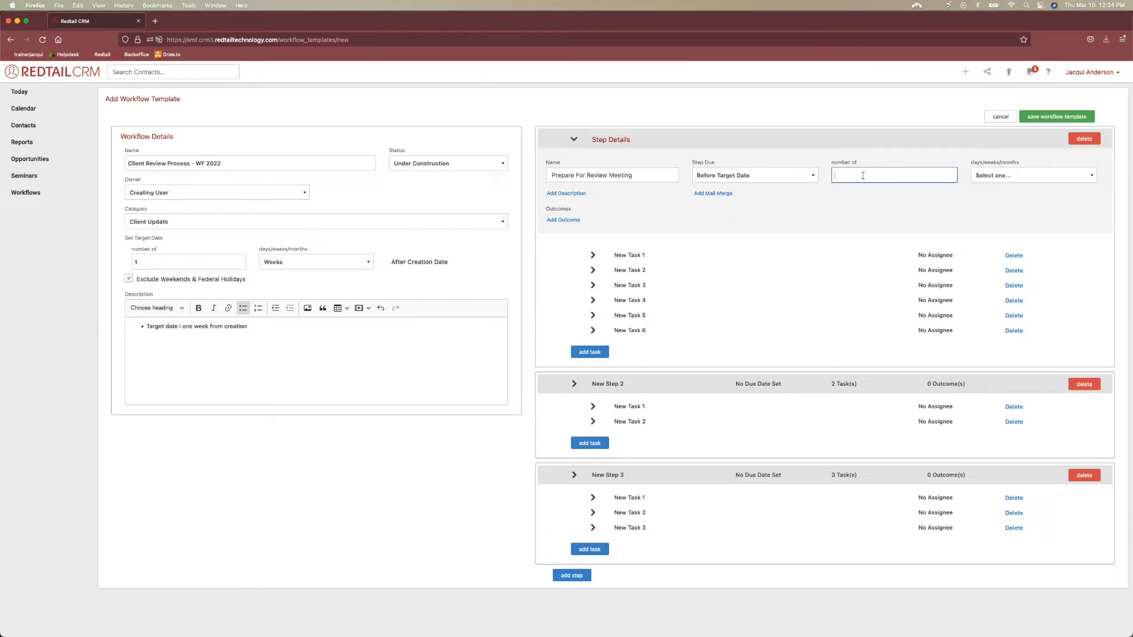
{"action": "left_click", "coordinate": [1037, 176]}
{"action": "left_click", "coordinate": [1033, 185]}
{"action": "left_click", "coordinate": [856, 173]}
- Rename the first task of Prepare For Review Meeting as Run Plan Report from Planning Software, following the slide
{"action": "left_click", "coordinate": [592, 256]}
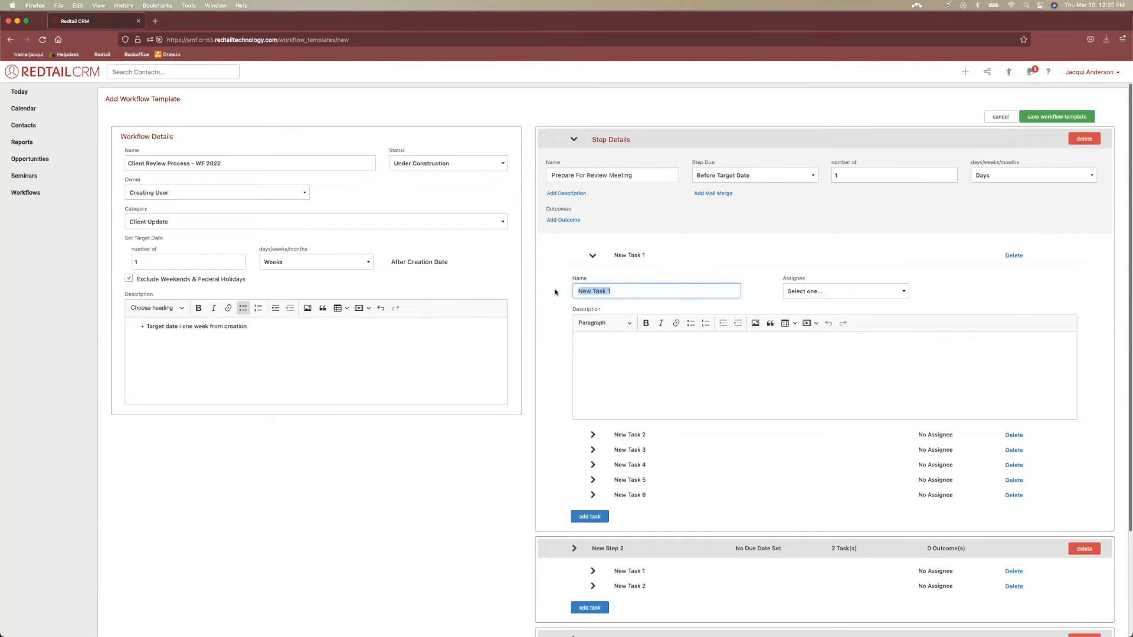
{"action": "key", "text": "BackSpace"}
{"action": "key", "text": "ctrl+Up"}
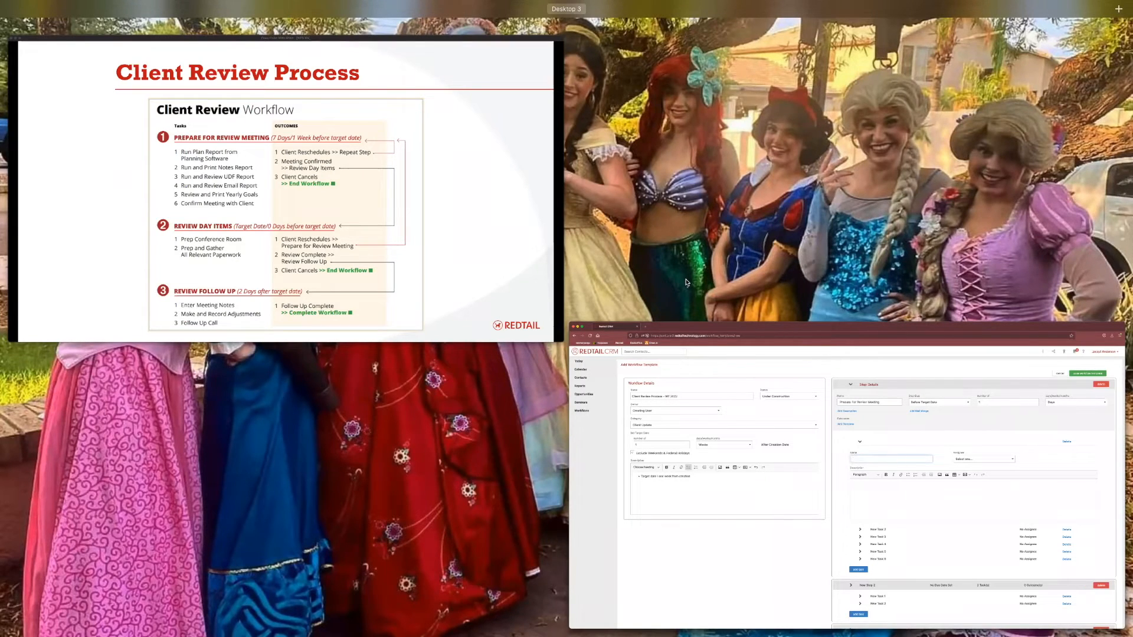
{"action": "left_click", "coordinate": [849, 397]}
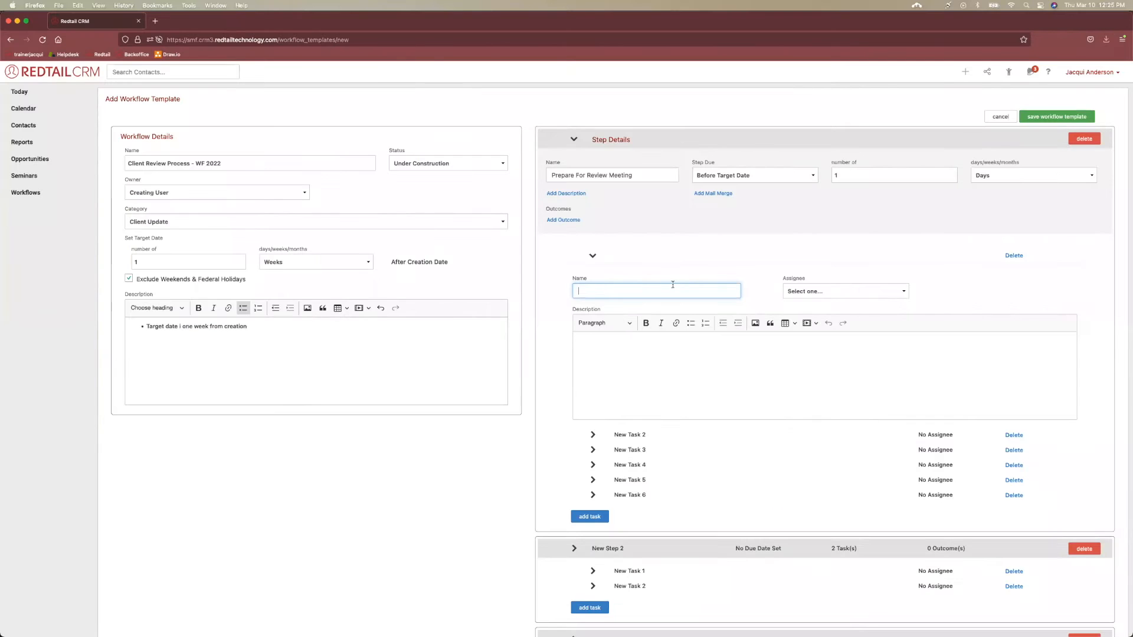
{"action": "type", "text": "n plan"}
{"action": "key", "text": "BackSpace"}
{"action": "key", "text": "BackSpace"}
{"action": "key", "text": "BackSpace"}
{"action": "key", "text": "BackSpace"}
{"action": "type", "text": "lan Report from Plann"}
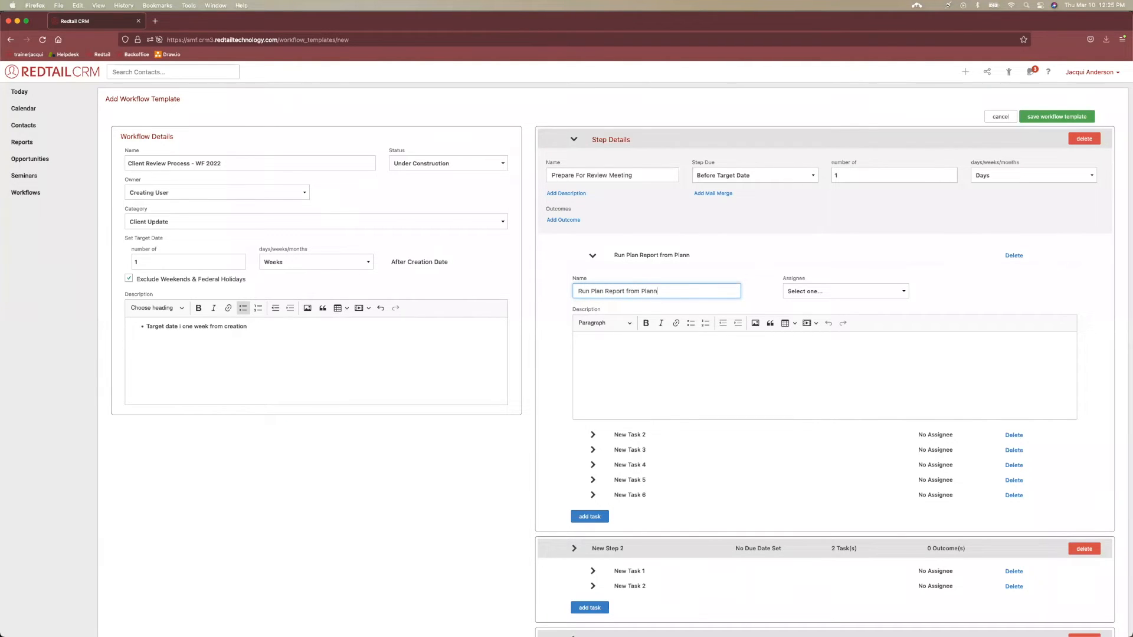
{"action": "type", "text": "ing Software"}
- Start a bulleted list in the first task's description, assign the task to the Admin team and collapse it
{"action": "left_click", "coordinate": [787, 353]}
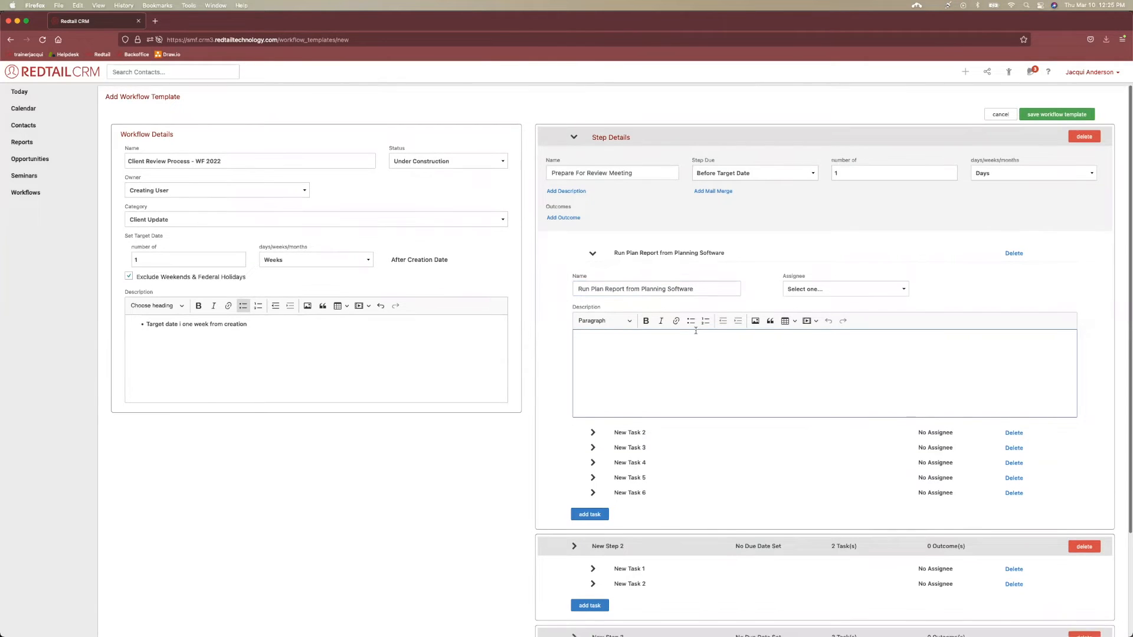
{"action": "left_click", "coordinate": [690, 323]}
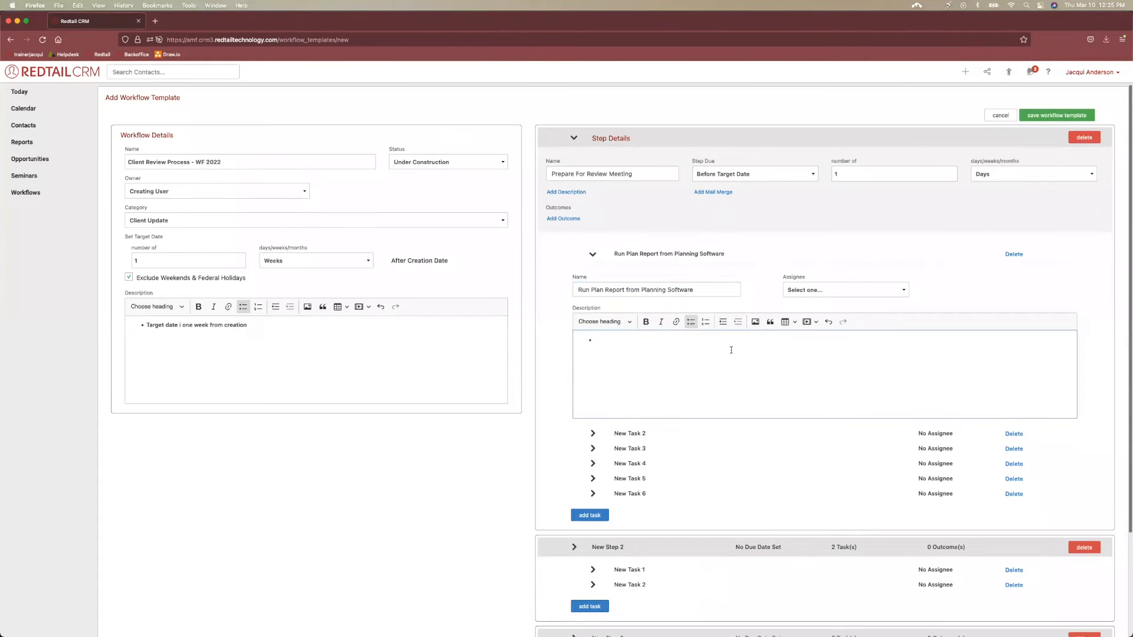
{"action": "left_click", "coordinate": [812, 289]}
{"action": "left_click", "coordinate": [811, 300]}
{"action": "left_click", "coordinate": [815, 291]}
{"action": "left_click", "coordinate": [817, 305]}
{"action": "left_click", "coordinate": [980, 291]}
{"action": "left_click", "coordinate": [980, 297]}
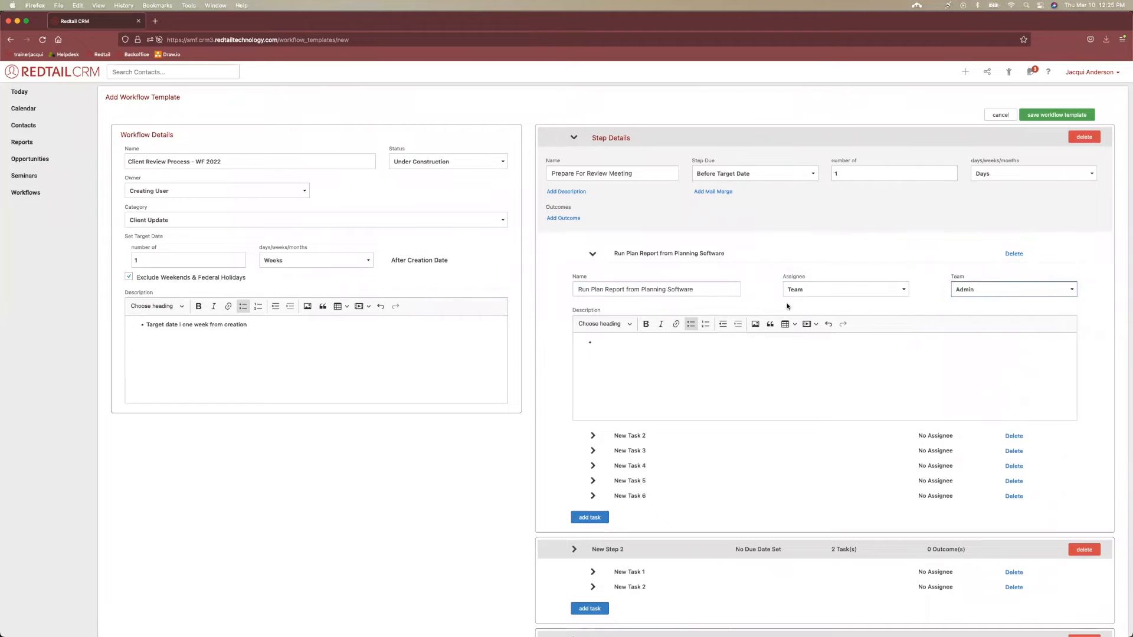
{"action": "left_click", "coordinate": [593, 253]}
- Expand New Task 2 in the first step, consult the slide, and rename the task as Run and Print Notes and Reports
{"action": "left_click", "coordinate": [628, 270]}
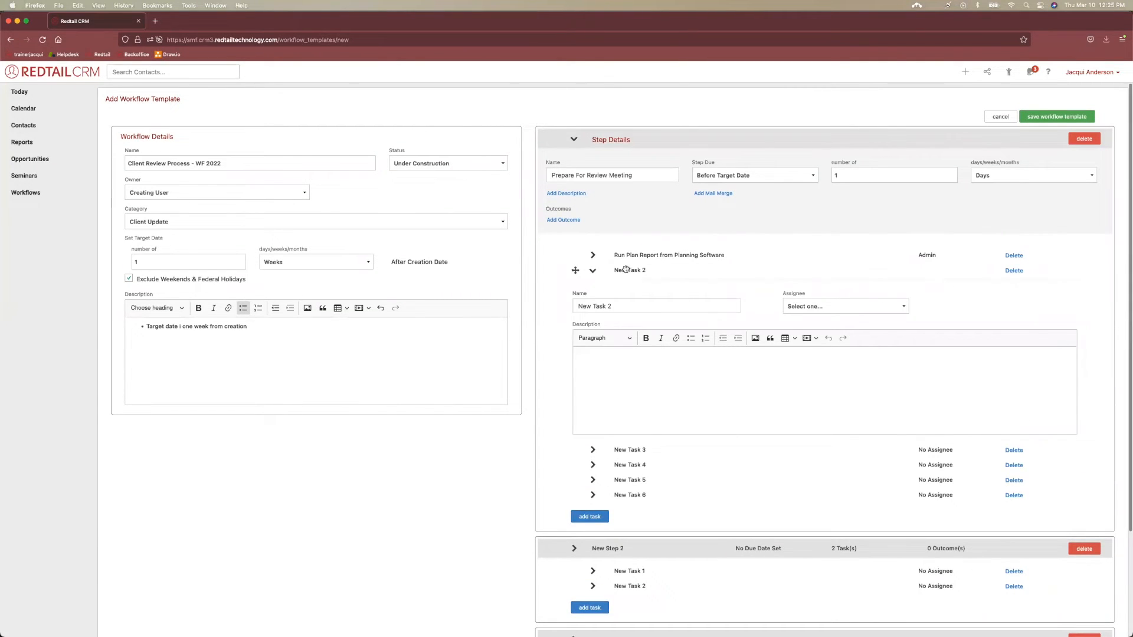
{"action": "key", "text": "ctrl+Up"}
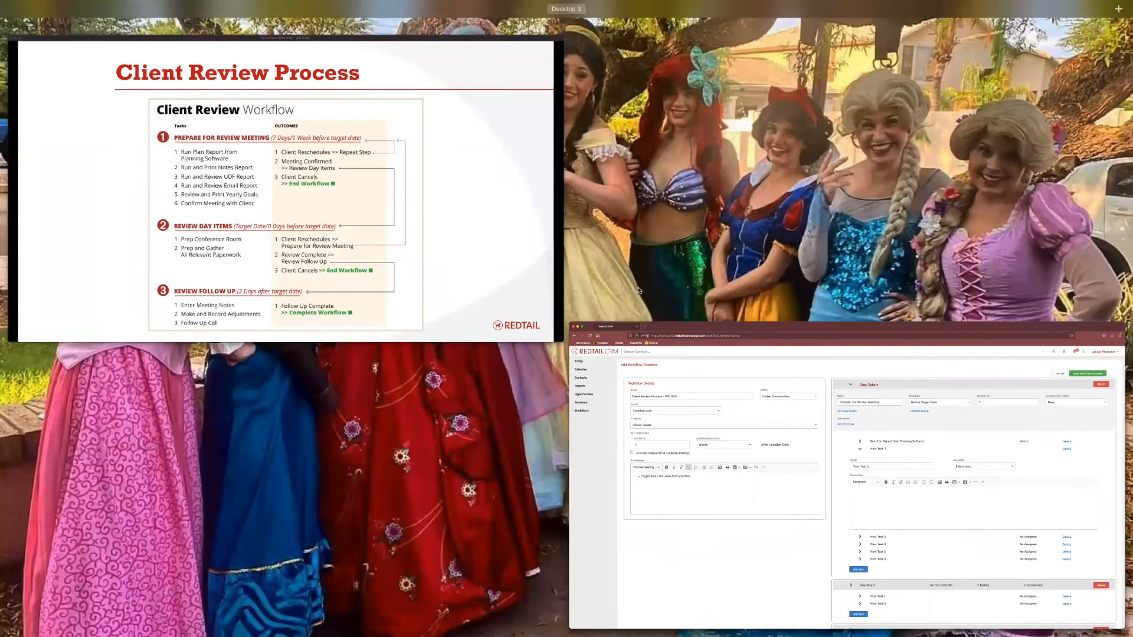
{"action": "left_click", "coordinate": [694, 372]}
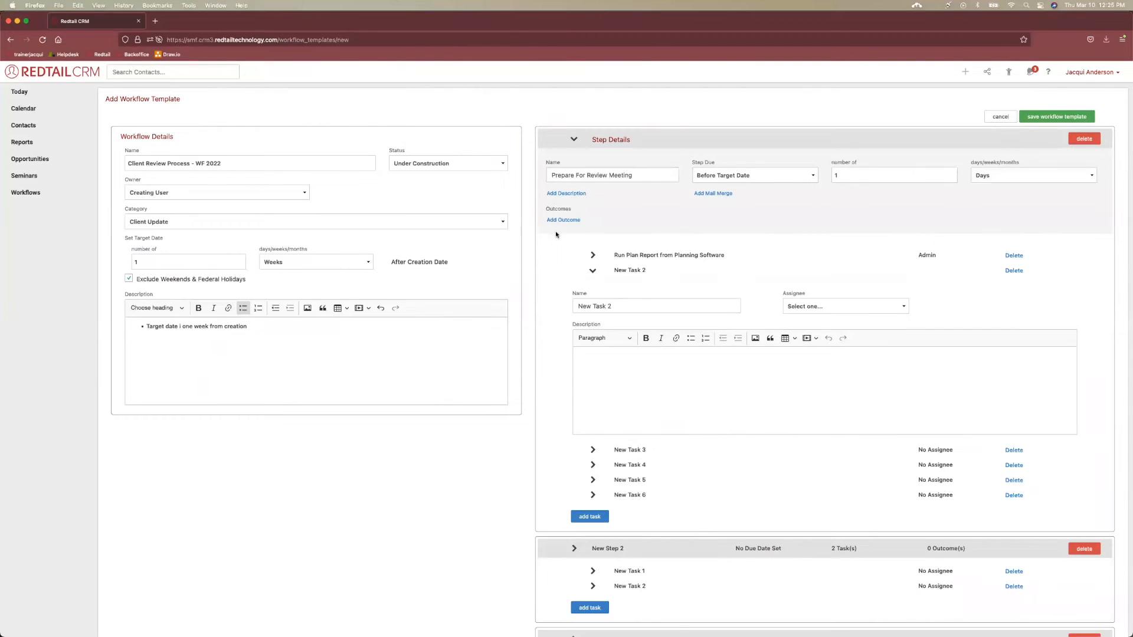
{"action": "triple_click", "coordinate": [624, 305]}
{"action": "key", "text": "BackSpace"}
{"action": "type", "text": "Run and Print Note and"}
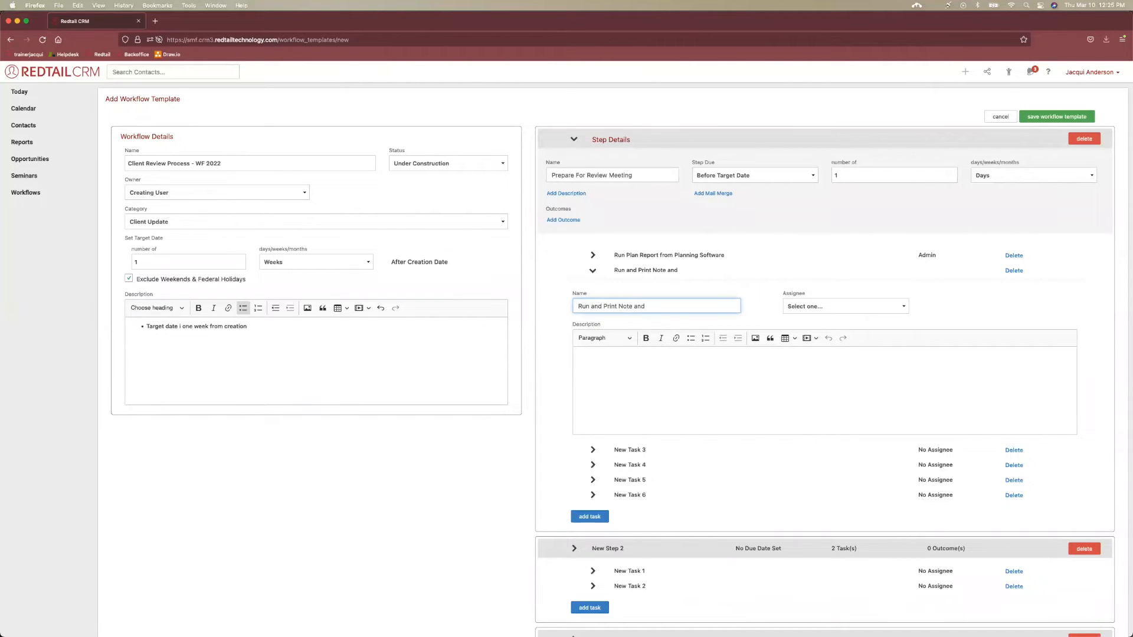
{"action": "key", "text": "BackSpace"}
{"action": "key", "text": "BackSpace"}
{"action": "key", "text": "BackSpace"}
{"action": "key", "text": "BackSpace"}
{"action": "type", "text": "s and Reports"}
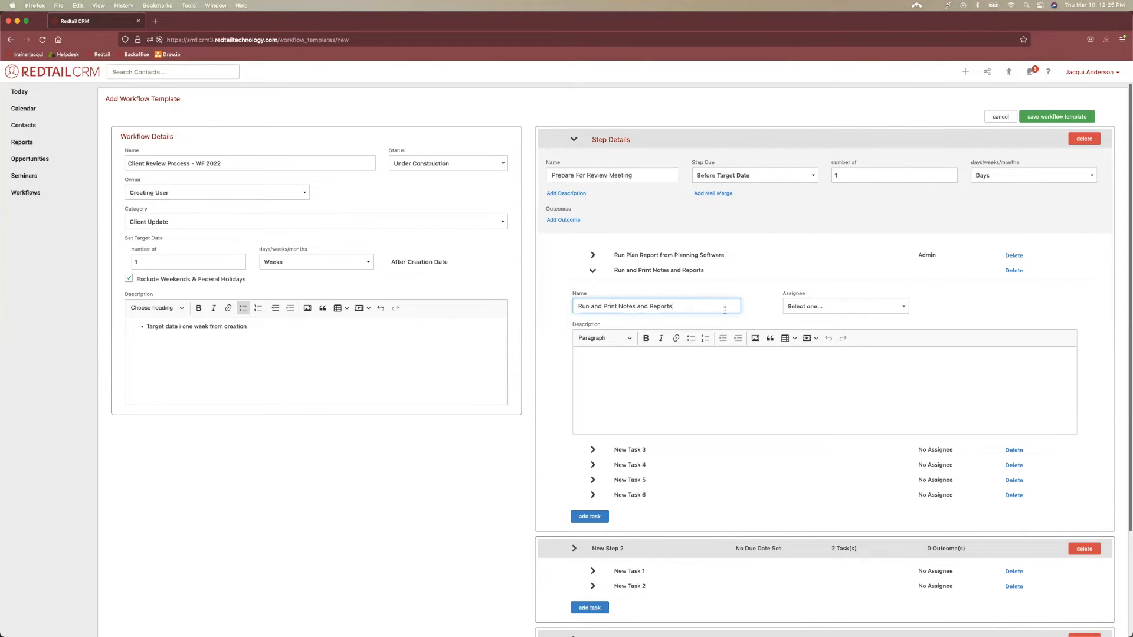
- Assign the Run and Print Notes and Reports task to the Admin team and collapse it
{"action": "left_click", "coordinate": [817, 306]}
{"action": "left_click", "coordinate": [800, 322]}
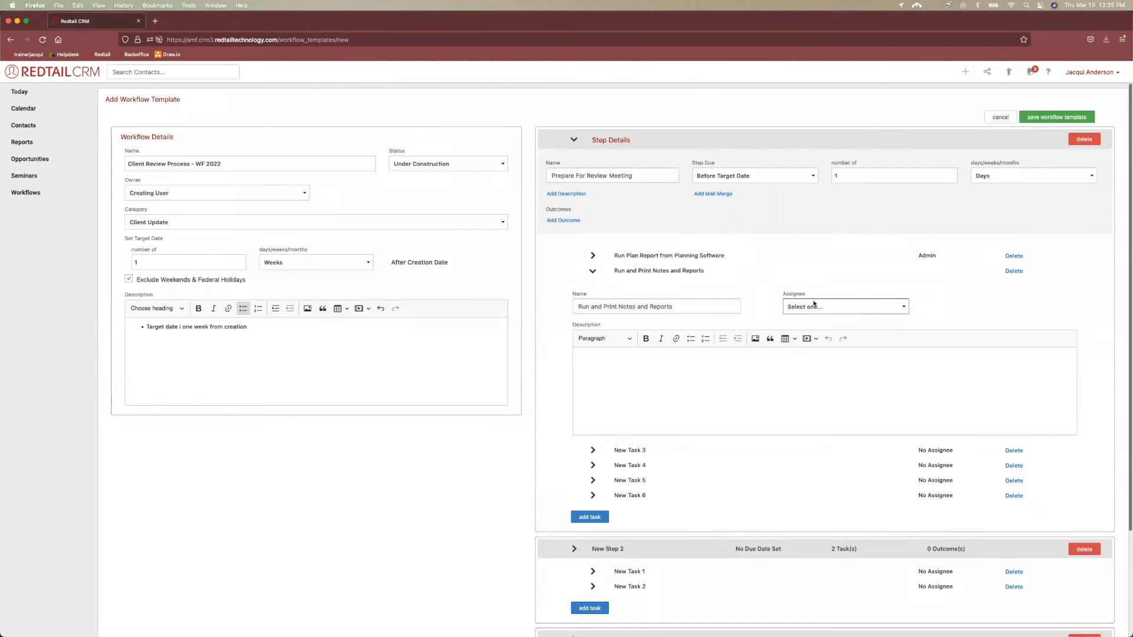
{"action": "left_click", "coordinate": [817, 307]}
{"action": "left_click", "coordinate": [823, 314]}
{"action": "left_click", "coordinate": [1002, 311]}
{"action": "left_click", "coordinate": [998, 317]}
{"action": "left_click", "coordinate": [593, 271]}
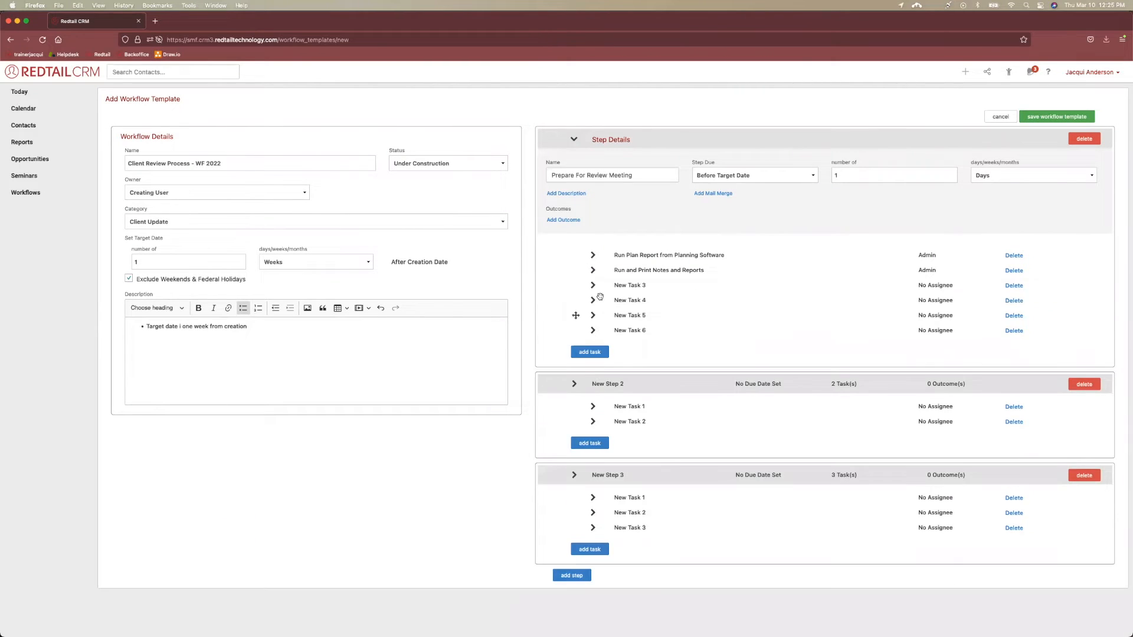
- Expand New Task 3 in the first step, consult the slide, and rename the task as Run Review UDF Report
{"action": "left_click", "coordinate": [593, 286]}
{"action": "left_click_drag", "start_coordinate": [553, 311], "coordinate": [501, 305]}
{"action": "key", "text": "BackSpace"}
{"action": "key", "text": "ctrl+Up"}
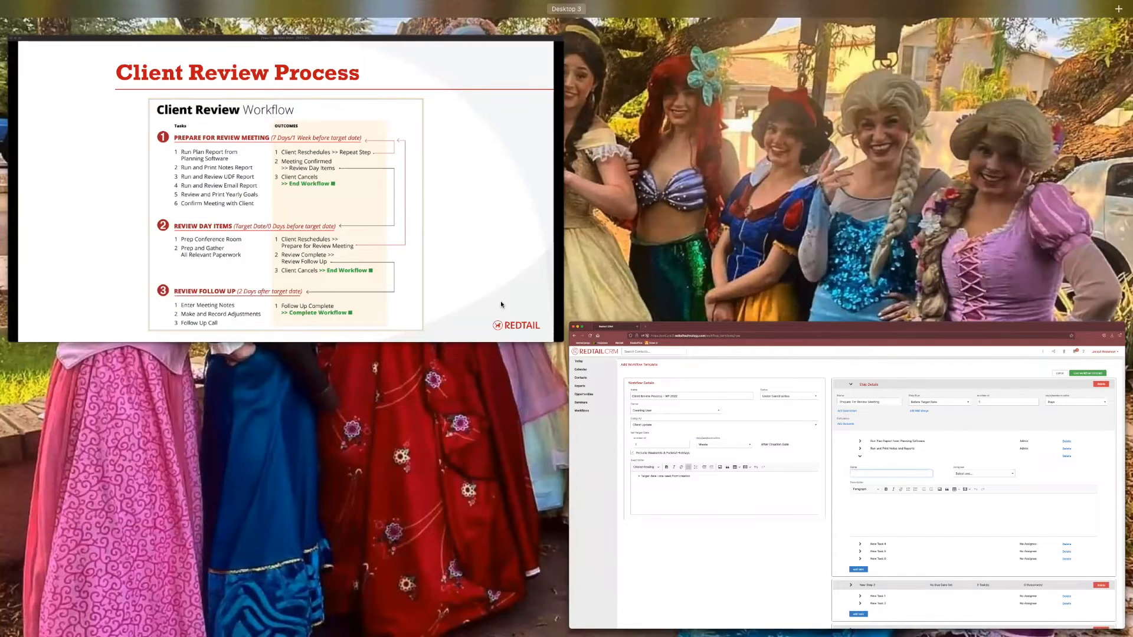
{"action": "left_click", "coordinate": [776, 436]}
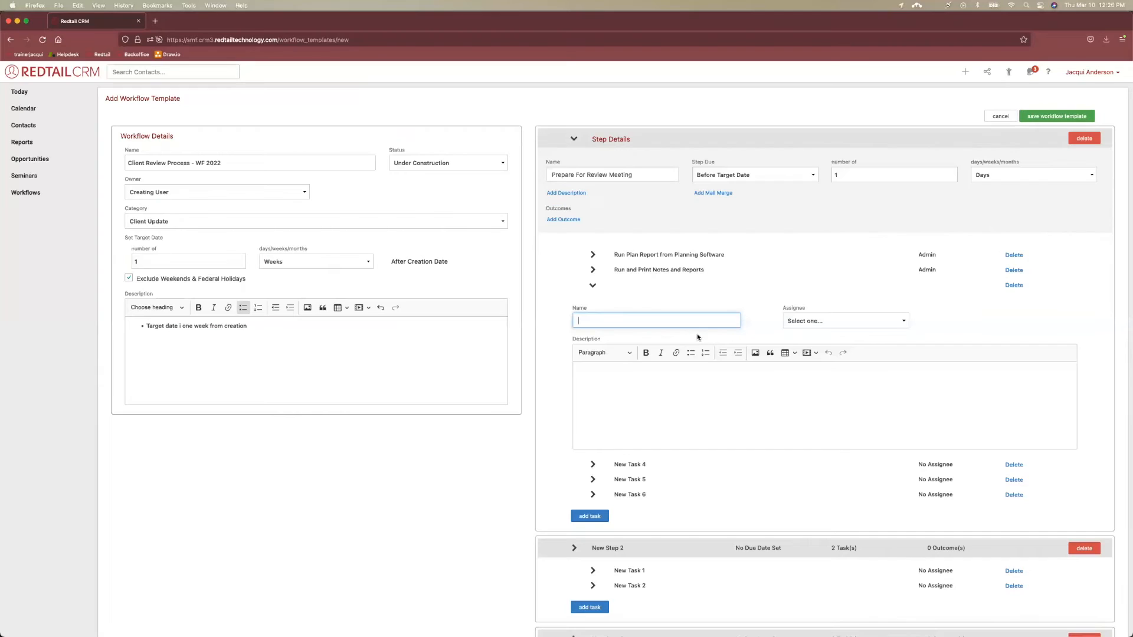
{"action": "type", "text": "Run Review UDF Report"}
- Assign the Run Review UDF Report task to Creating User and collapse it
{"action": "scroll", "coordinate": [723, 303], "scroll_direction": "down", "scroll_amount": 1}
{"action": "left_click", "coordinate": [824, 309]}
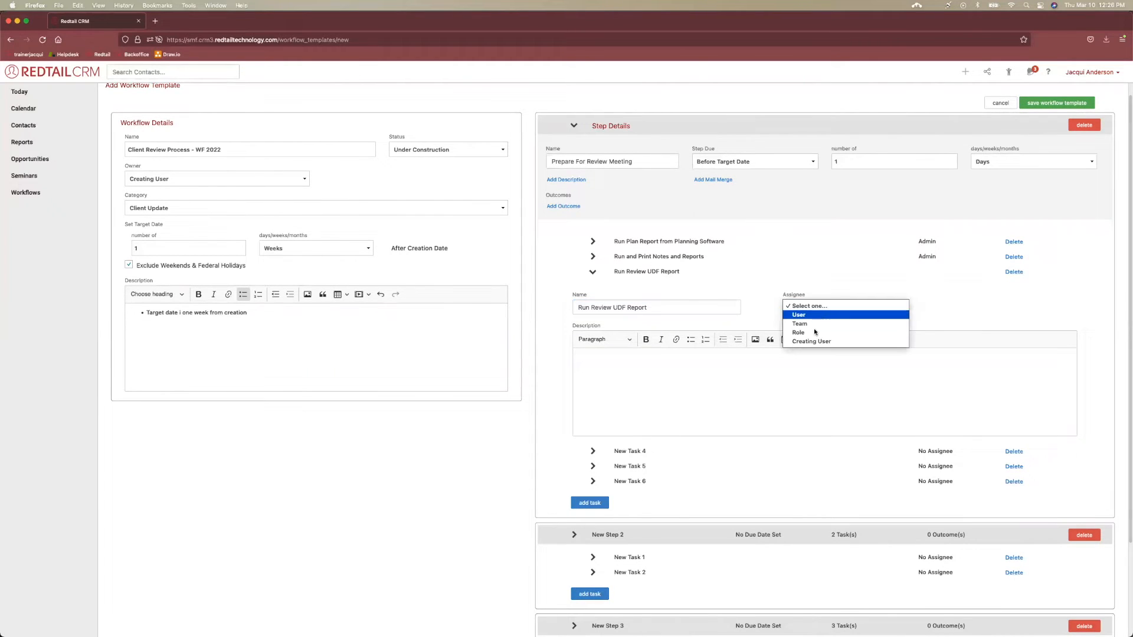
{"action": "left_click", "coordinate": [813, 343]}
{"action": "left_click", "coordinate": [592, 271]}
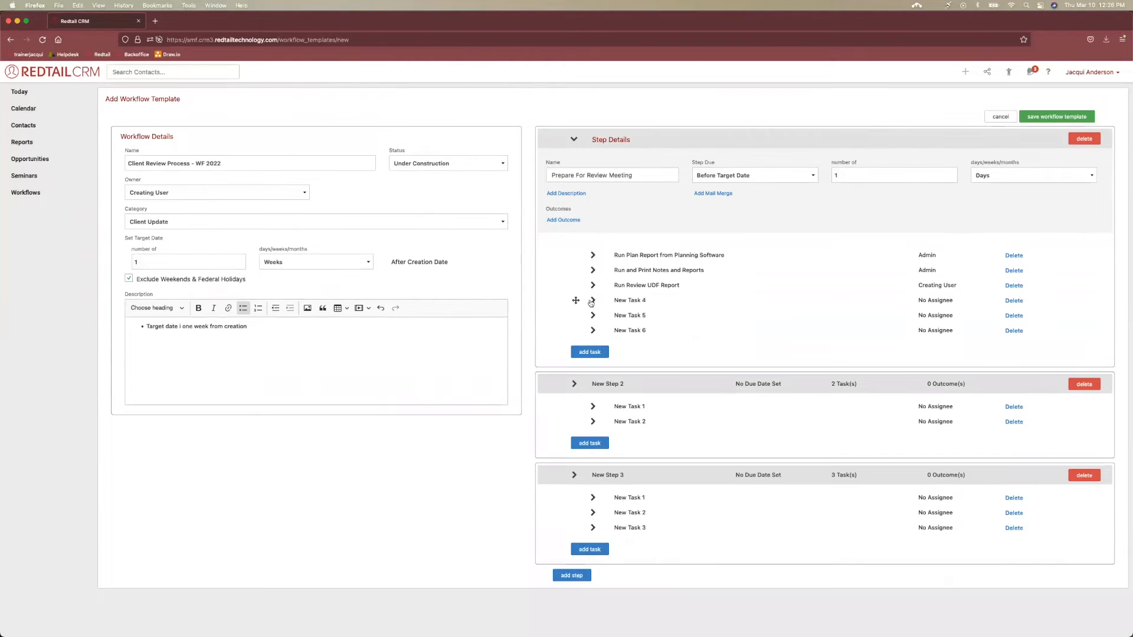
- Rename New Task 4 in the first step as Run Email Report, checking the slide for its wording, and collapse it
{"action": "left_click", "coordinate": [592, 301]}
{"action": "left_click_drag", "start_coordinate": [632, 336], "coordinate": [555, 331]}
{"action": "key", "text": "BackSpace"}
{"action": "type", "text": "Run"}
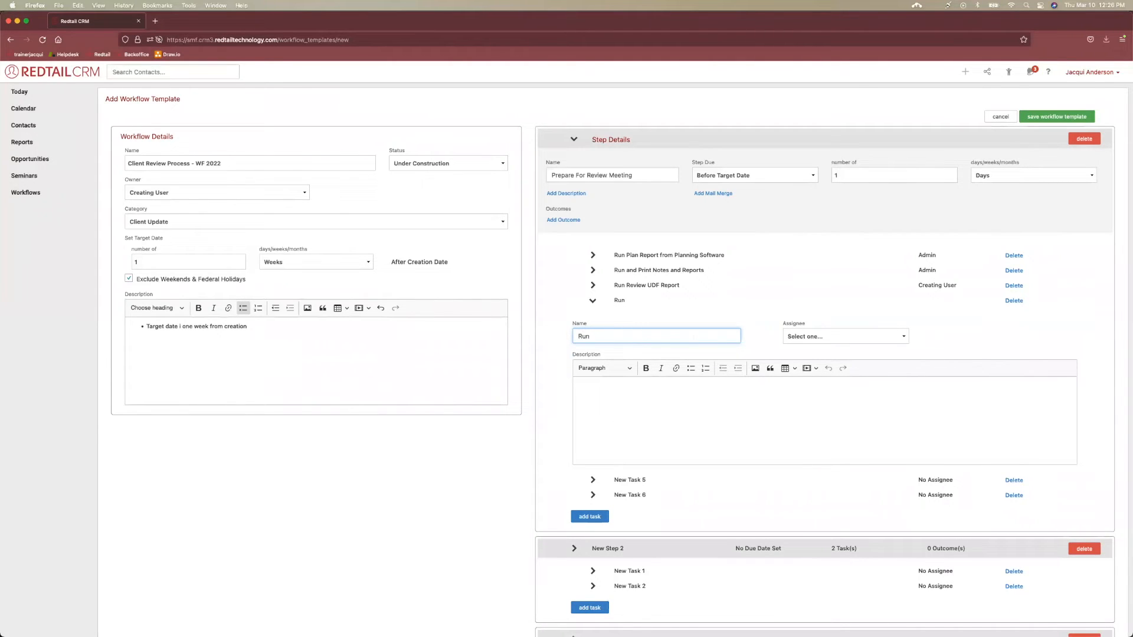
{"action": "key", "text": "ctrl+Up"}
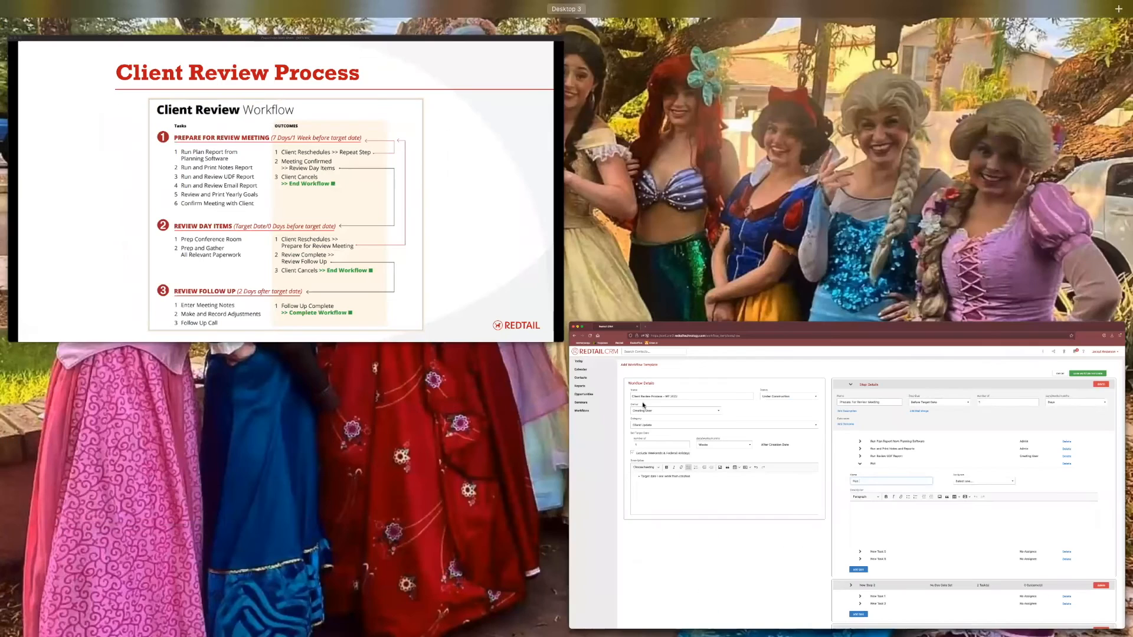
{"action": "left_click", "coordinate": [772, 446]}
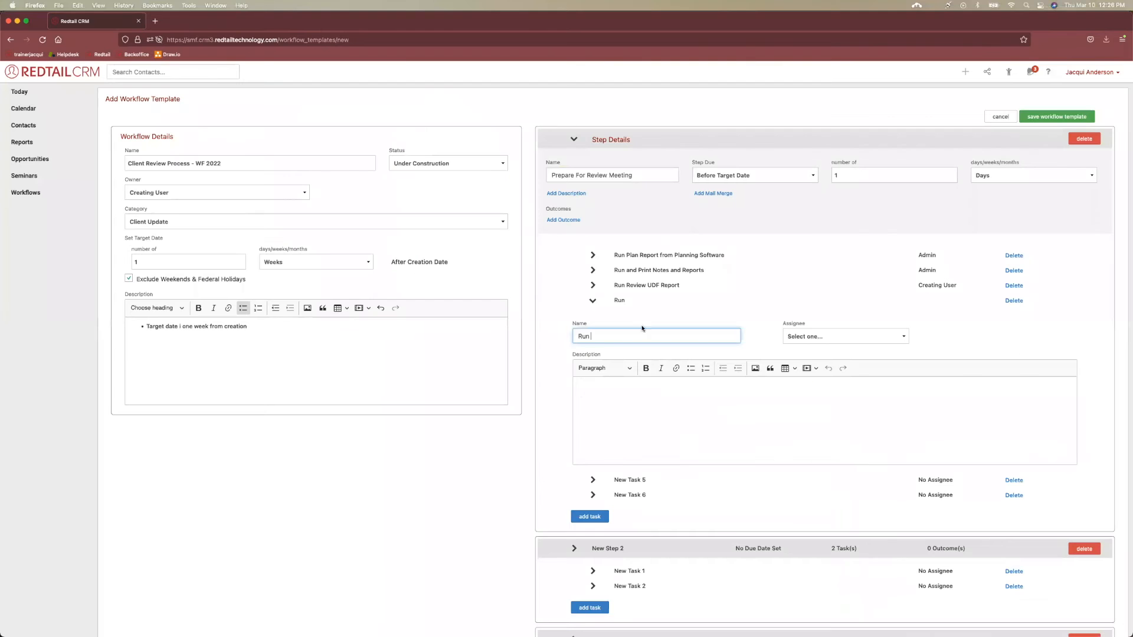
{"action": "type", "text": "Re"}
{"action": "type", "text": "Email Report"}
{"action": "left_click", "coordinate": [592, 300]}
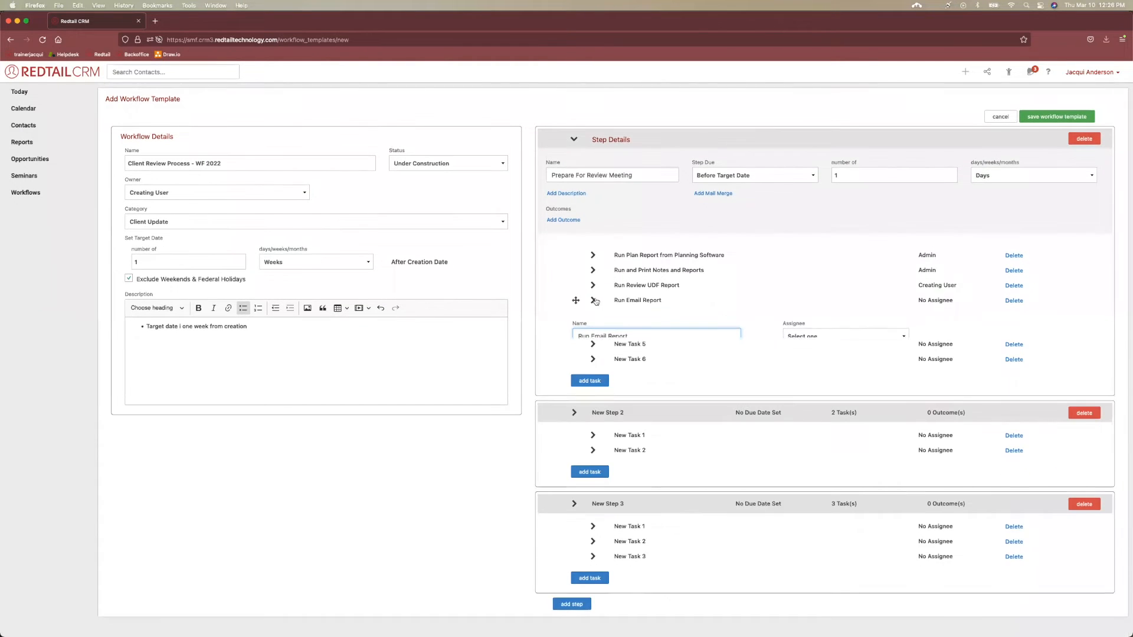
- Assign the Run Email Report task to Creating User and collapse it
{"action": "left_click", "coordinate": [593, 300]}
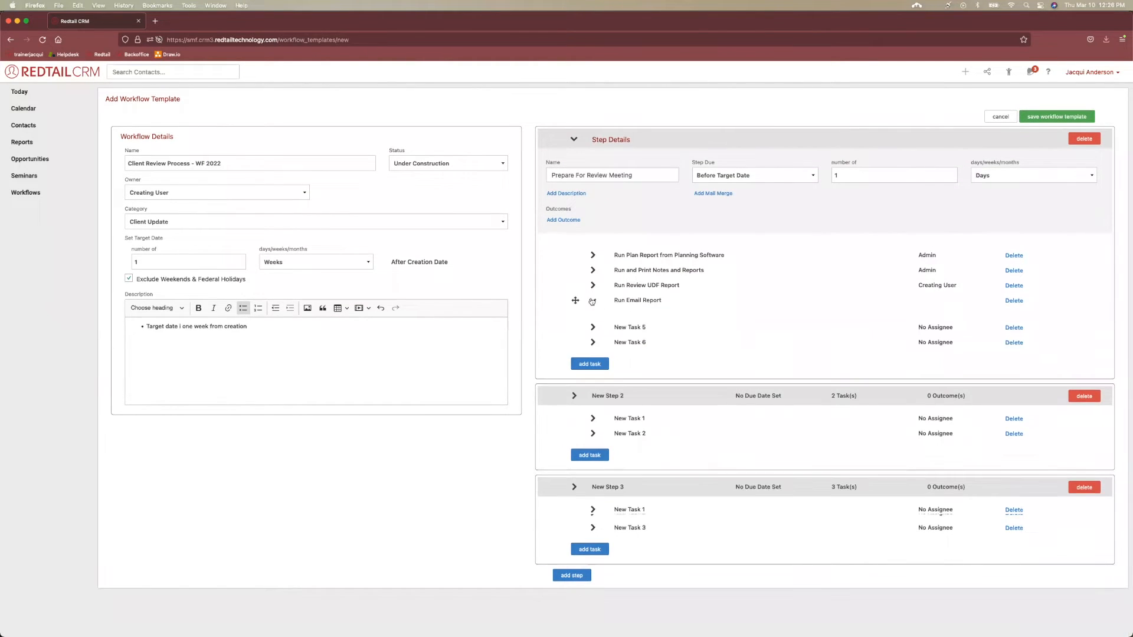
{"action": "left_click", "coordinate": [829, 341]}
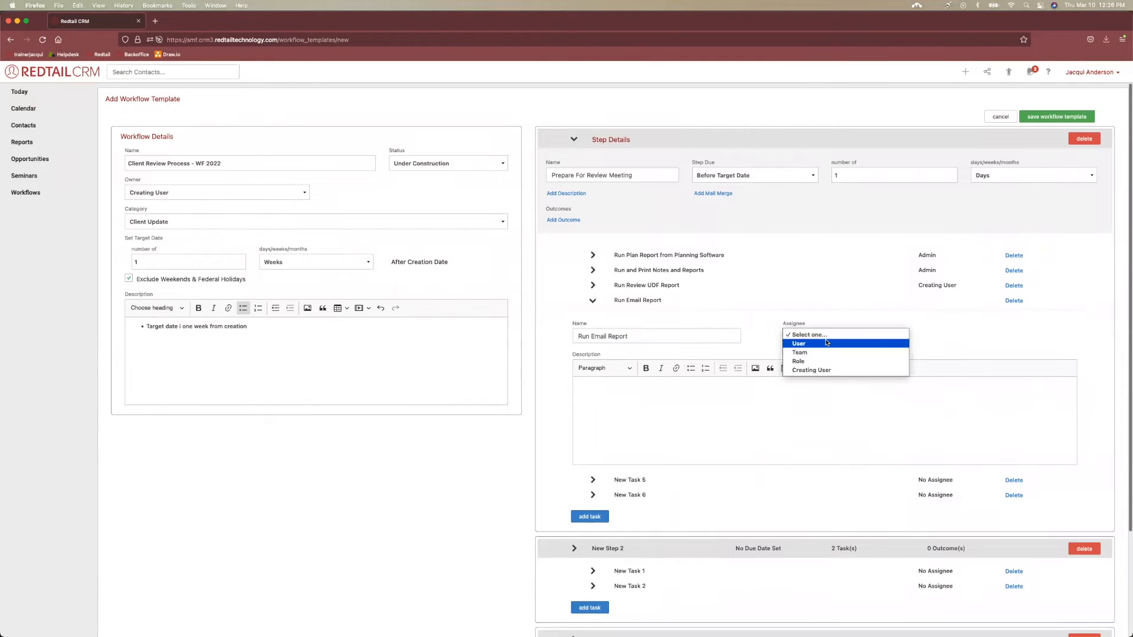
{"action": "left_click", "coordinate": [827, 343]}
{"action": "left_click", "coordinate": [835, 337]}
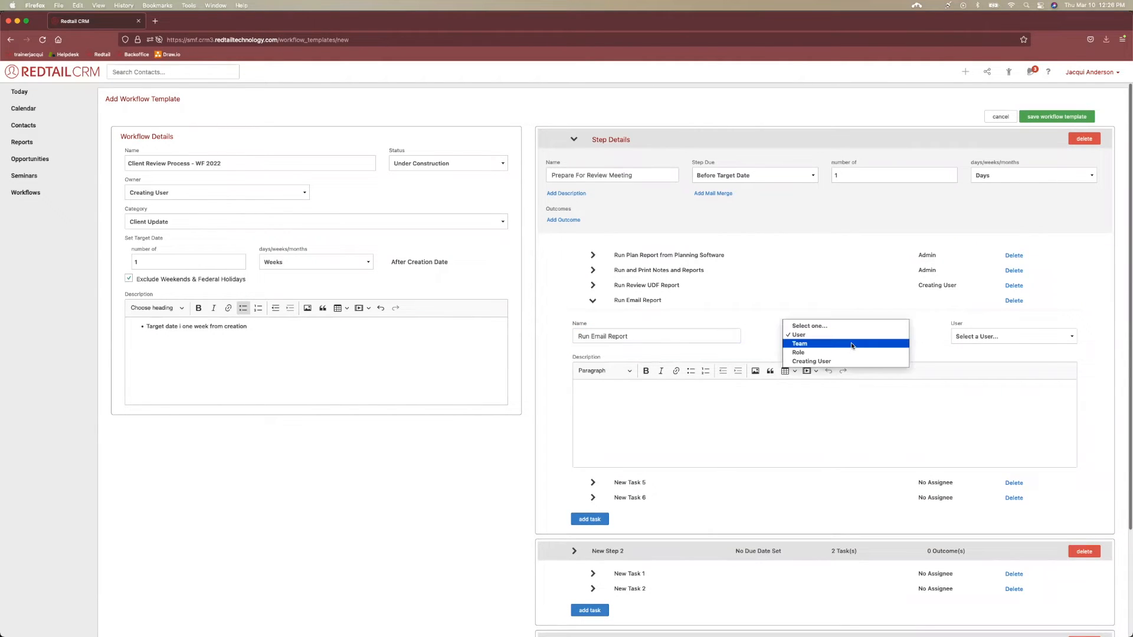
{"action": "left_click", "coordinate": [849, 361]}
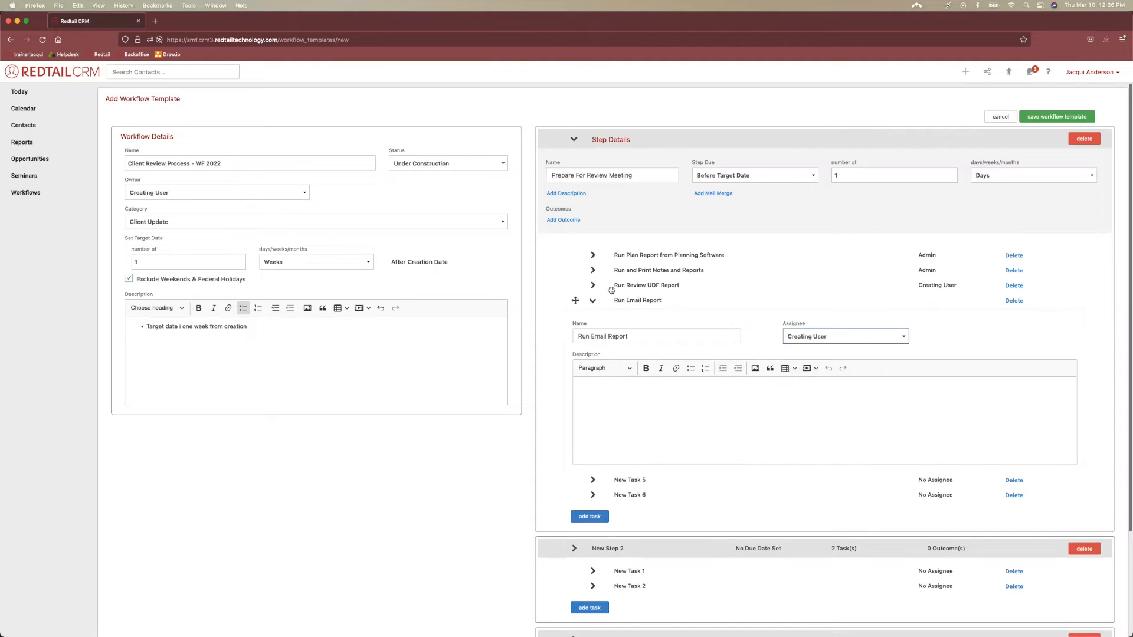
{"action": "left_click", "coordinate": [593, 300]}
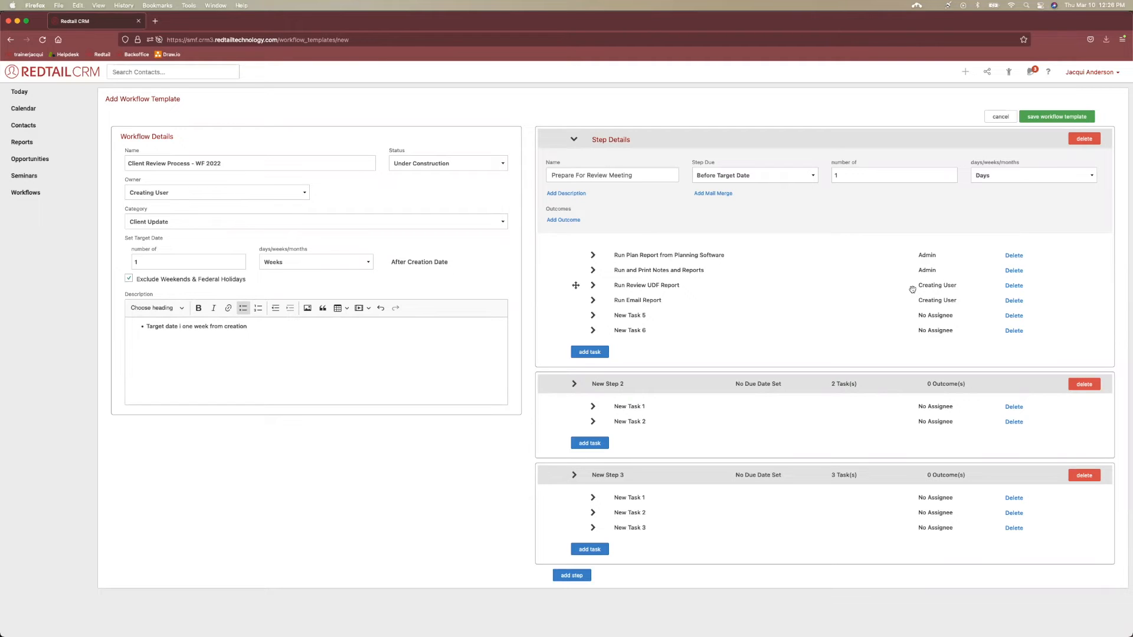
- Rename New Task 5 in the first step as Review and Prink Yearly Goals, checking the slide for its wording, and collapse it
{"action": "left_click", "coordinate": [592, 315]}
{"action": "left_click_drag", "start_coordinate": [670, 351], "coordinate": [552, 348]}
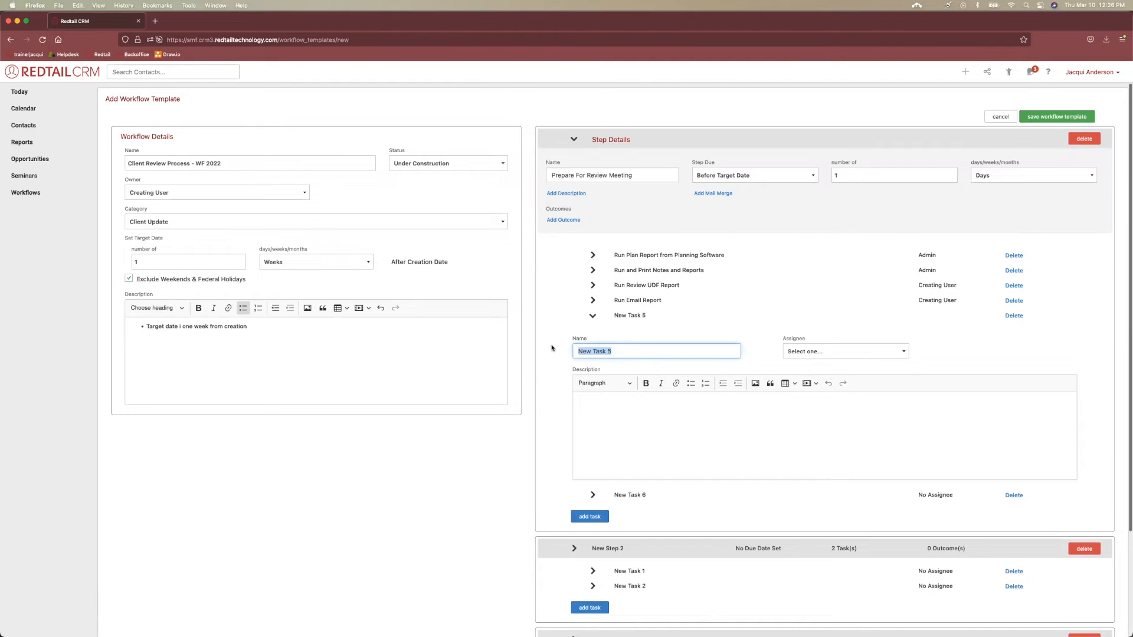
{"action": "key", "text": "ctrl+Up"}
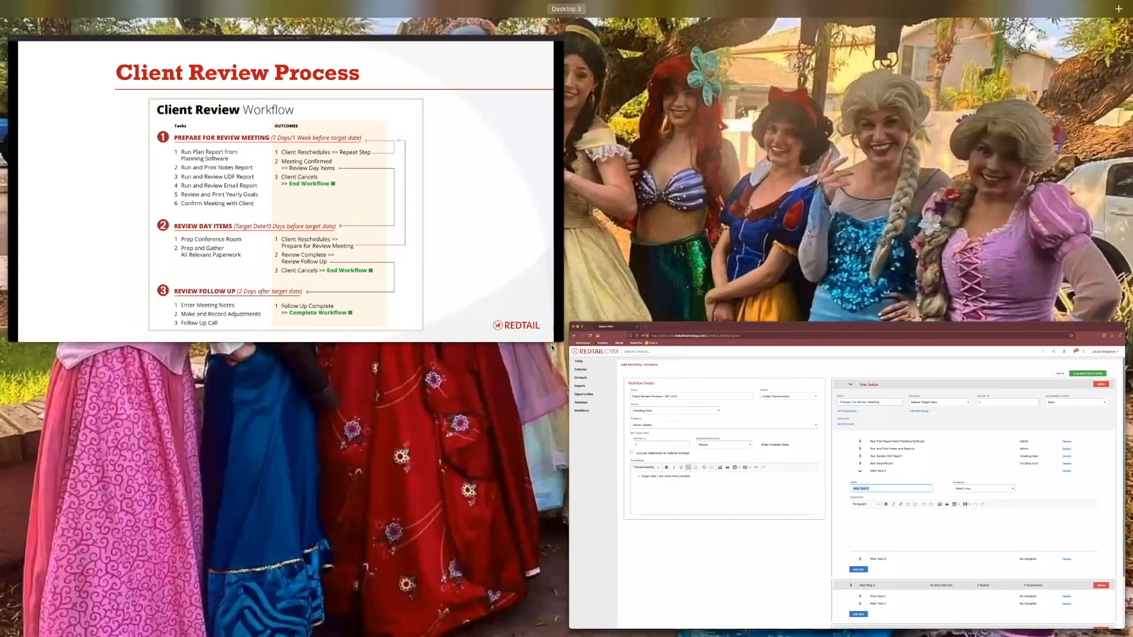
{"action": "left_click", "coordinate": [675, 426]}
{"action": "key", "text": "BackSpace"}
{"action": "type", "text": "Review and Prink Yearly Goals"}
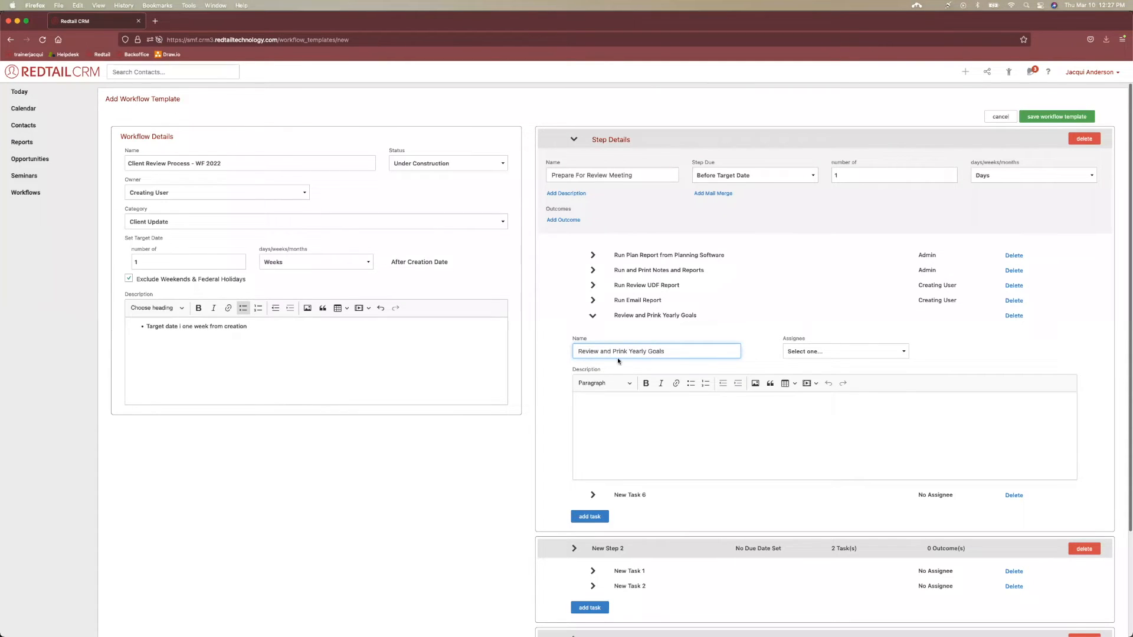
{"action": "left_click", "coordinate": [593, 315]}
- Rename New Task 6 as Confirm Meeting, assign it to Creating User, and collapse the Prepare For Review Meeting step
{"action": "left_click", "coordinate": [592, 331]}
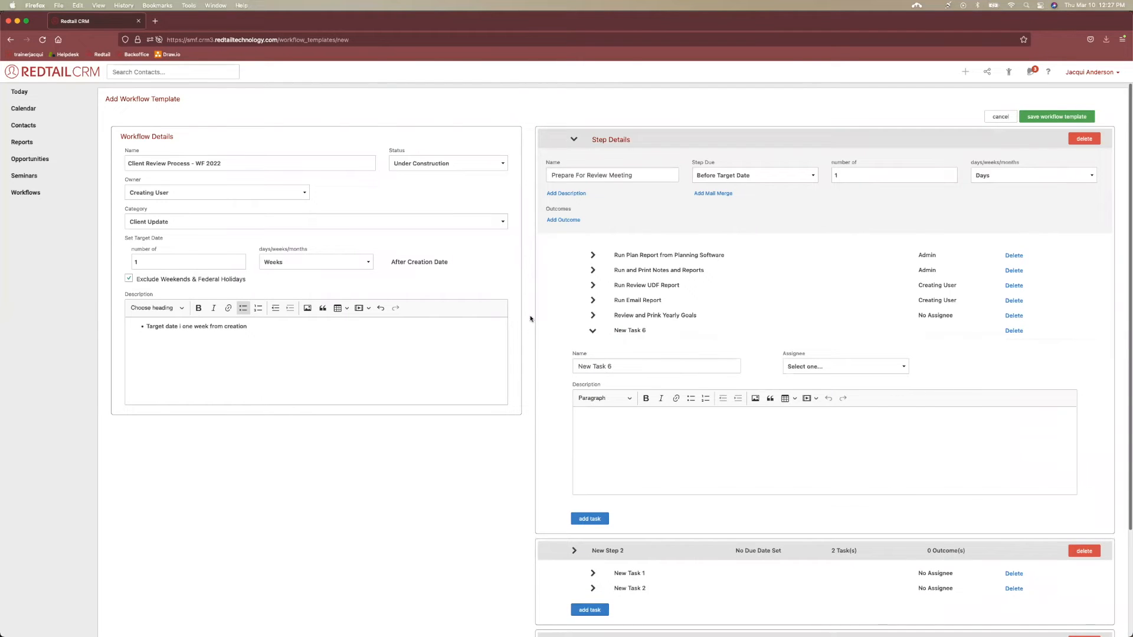
{"action": "triple_click", "coordinate": [610, 366]}
{"action": "type", "text": "Confirm Meeting"}
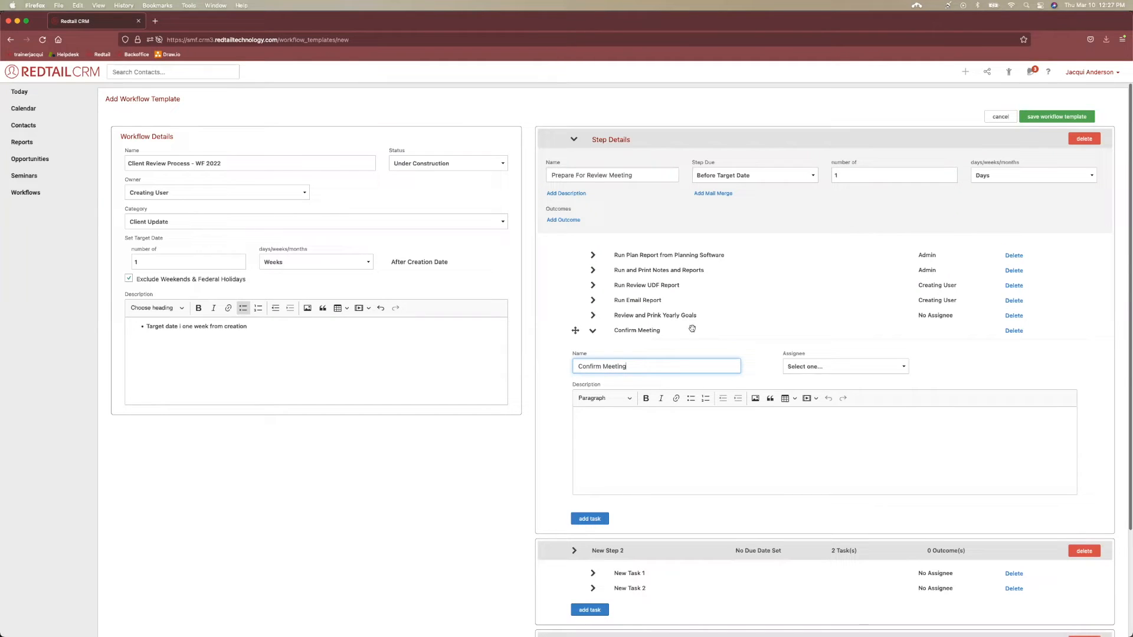
{"action": "left_click", "coordinate": [825, 373]}
{"action": "left_click", "coordinate": [811, 399]}
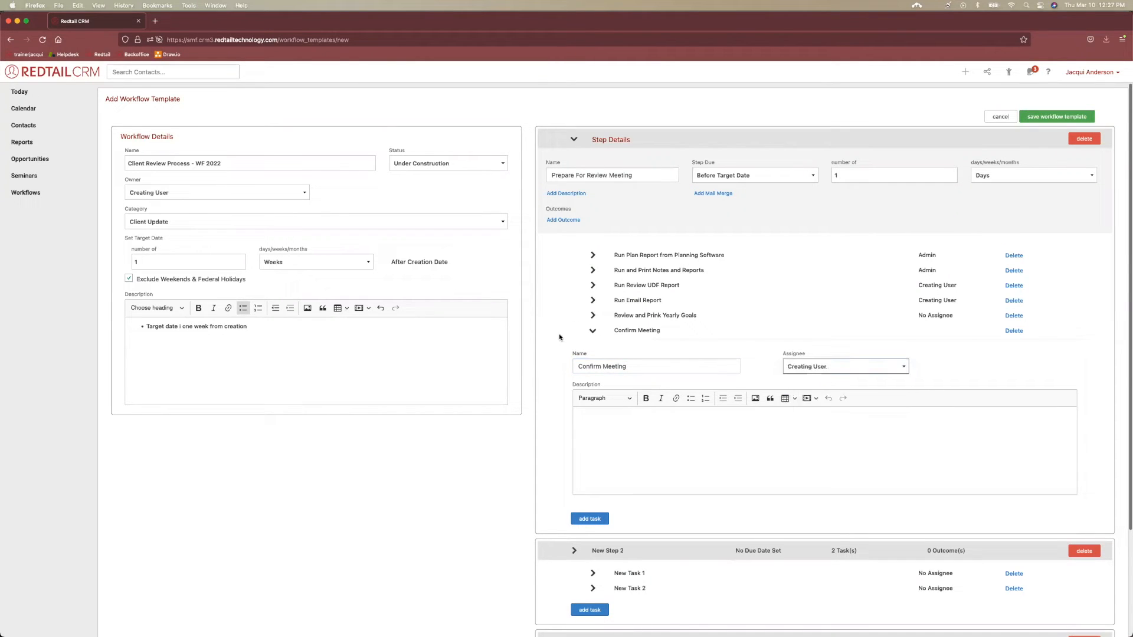
{"action": "left_click", "coordinate": [540, 258]}
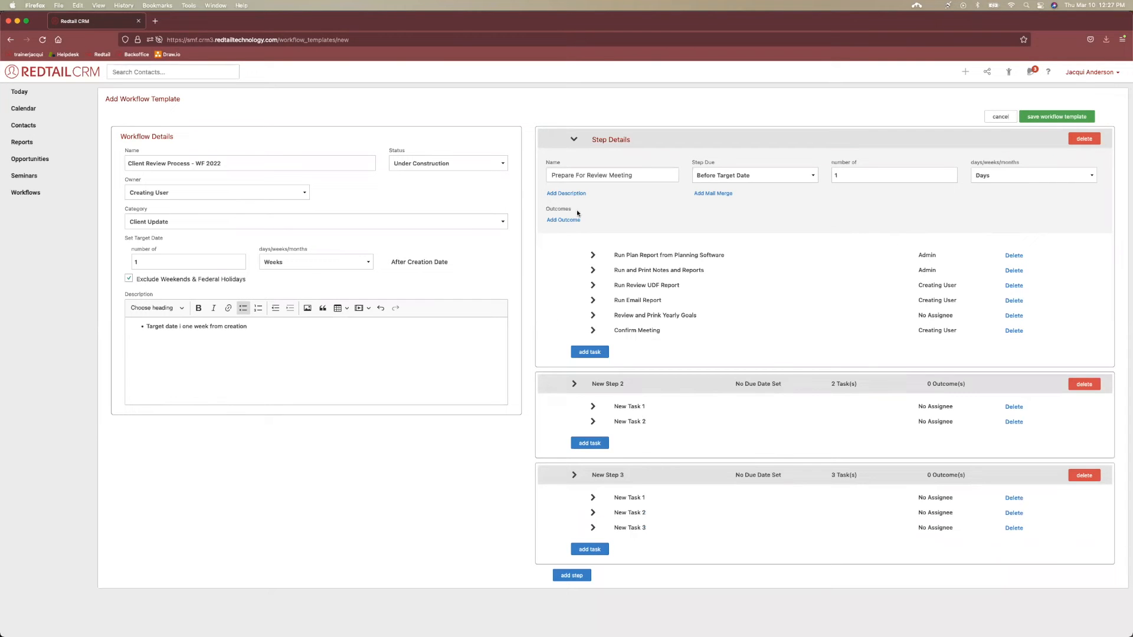
{"action": "left_click", "coordinate": [573, 140]}
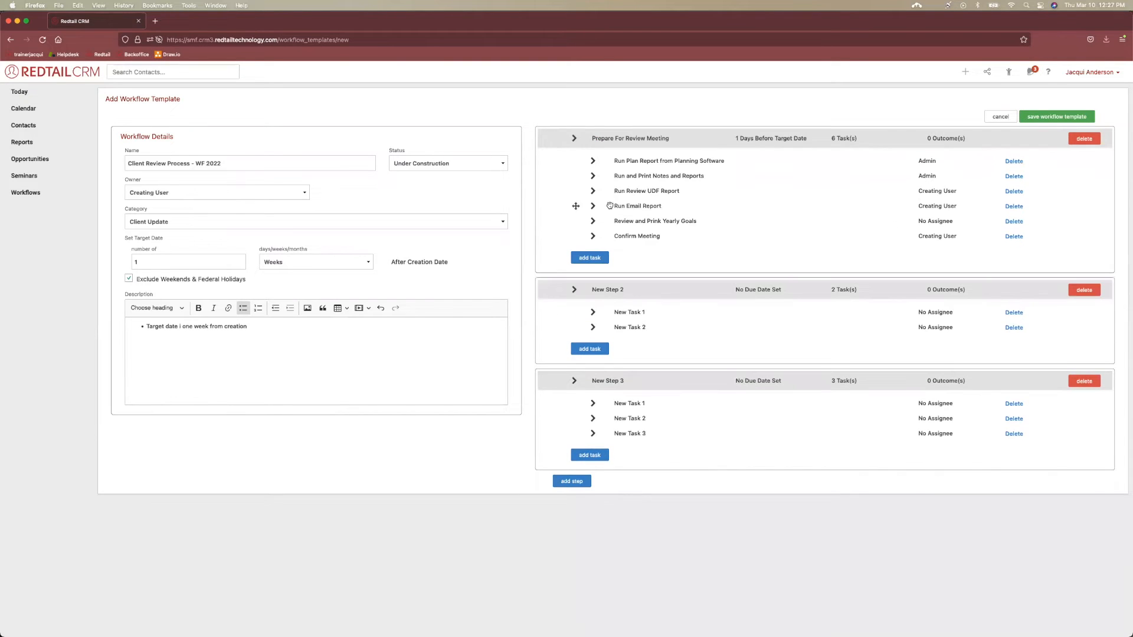
- Expand New Step 2, consult the slide for its timing, and make the step due On Target Date
{"action": "left_click", "coordinate": [574, 290]}
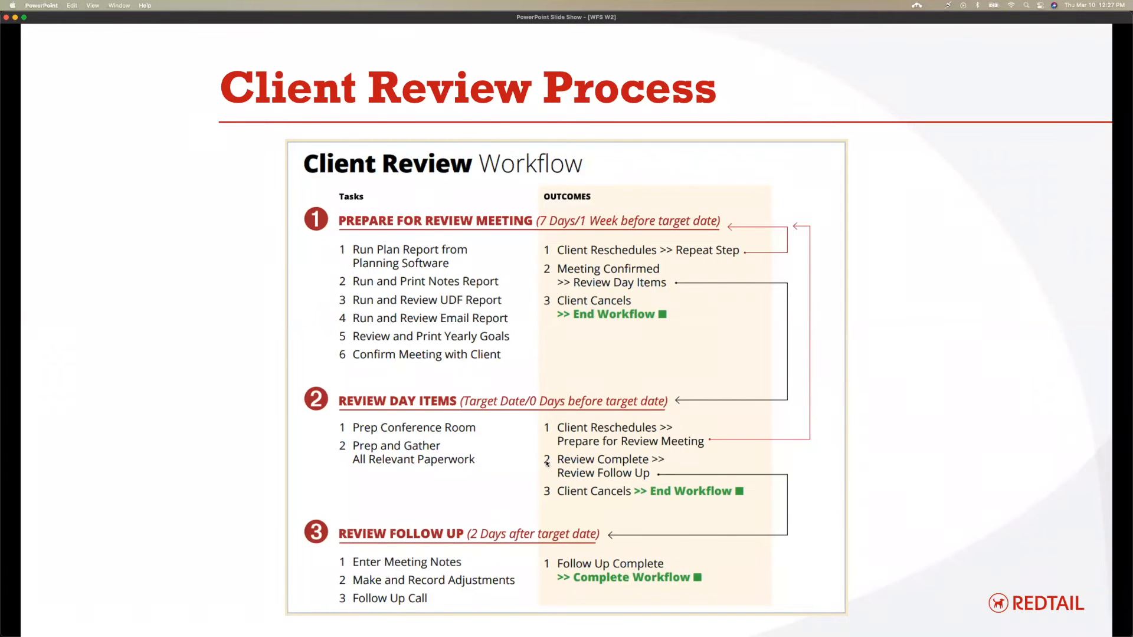
{"action": "key", "text": "ctrl+Up"}
{"action": "left_click", "coordinate": [391, 306]}
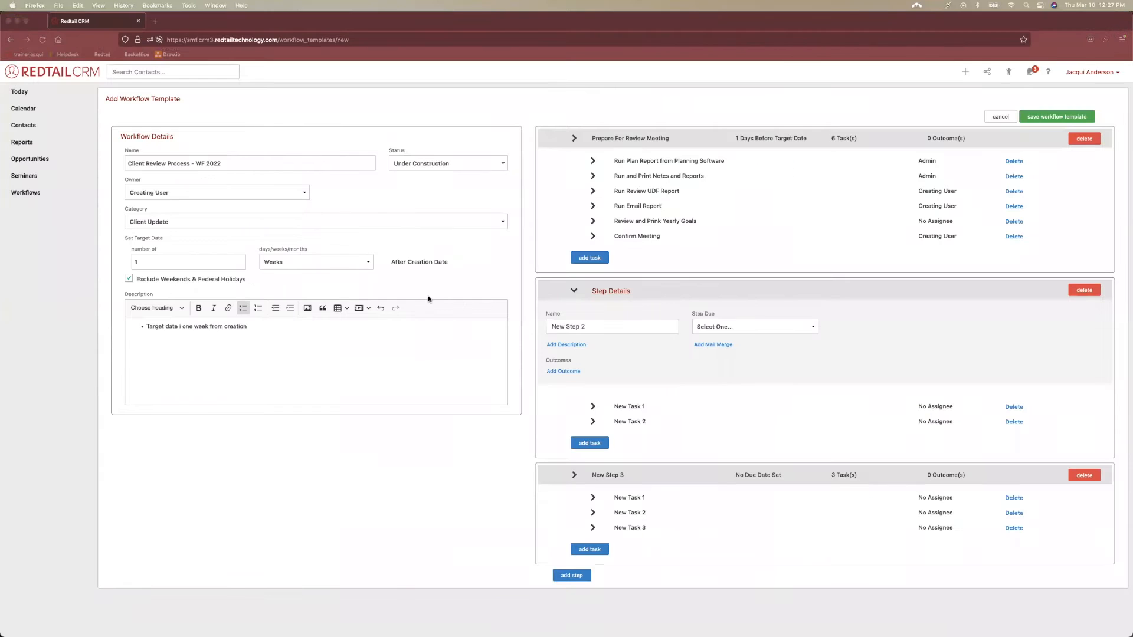
{"action": "left_click", "coordinate": [747, 328]}
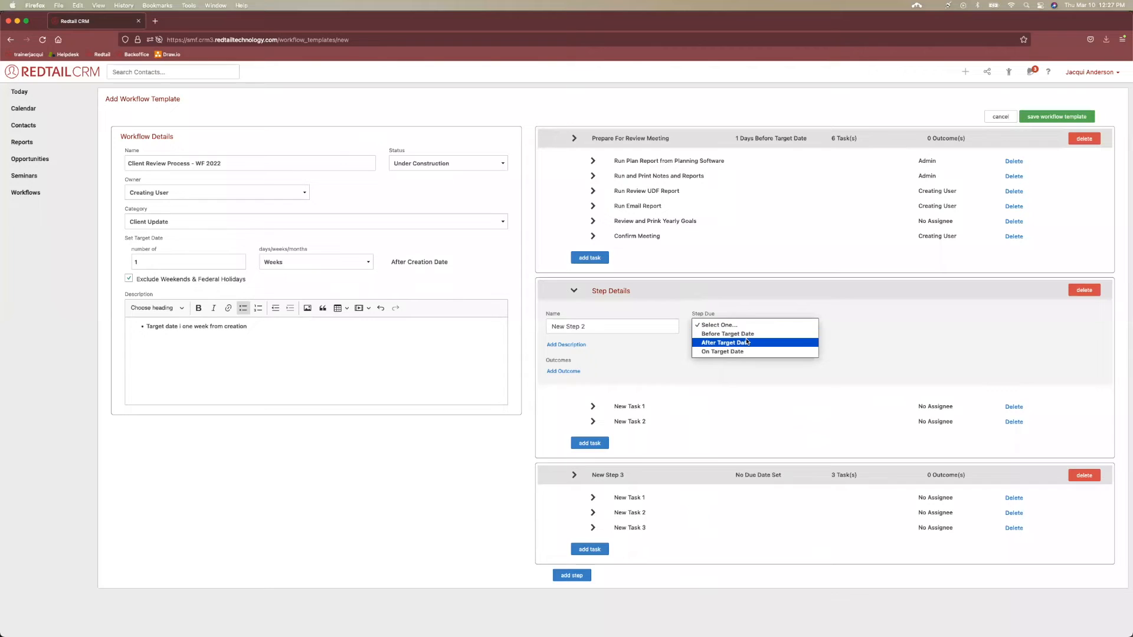
{"action": "left_click", "coordinate": [744, 351]}
- Rename New Step 2 as Review Meeting
{"action": "key", "text": "shift+Tab"}
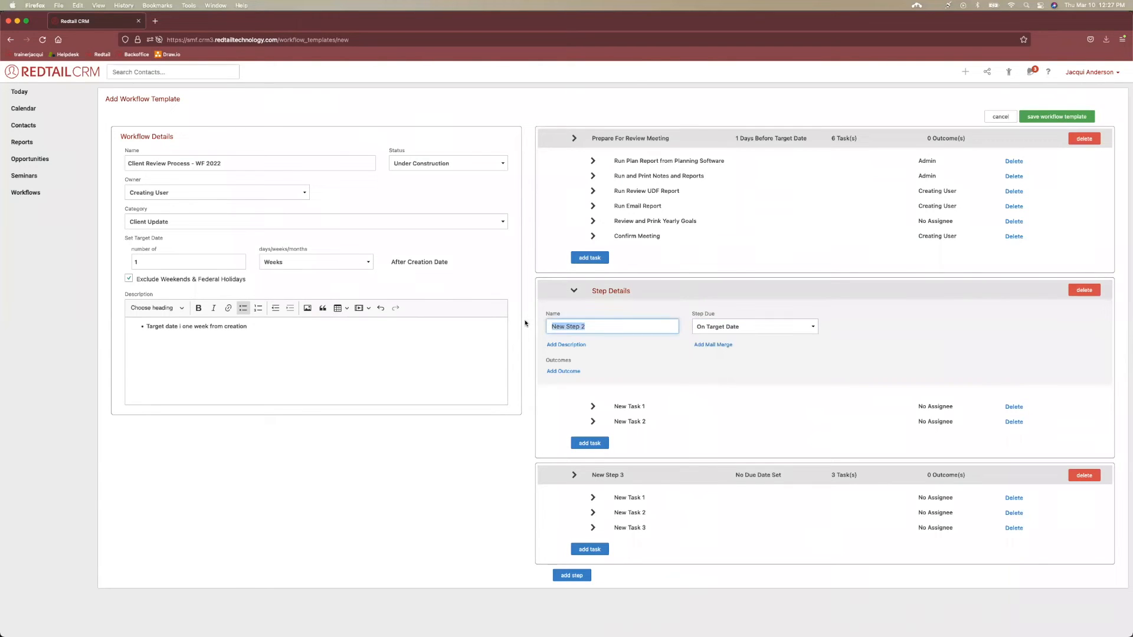
{"action": "key", "text": "BackSpace"}
{"action": "type", "text": "Rewview"}
{"action": "key", "text": "BackSpace"}
{"action": "key", "text": "BackSpace"}
{"action": "key", "text": "BackSpace"}
{"action": "key", "text": "BackSpace"}
{"action": "key", "text": "BackSpace"}
{"action": "key", "text": "BackSpace"}
{"action": "type", "text": "eview Meeting"}
- Check the second step's title on the slide and correct its name to Review Day Items
{"action": "key", "text": "ctrl+Up"}
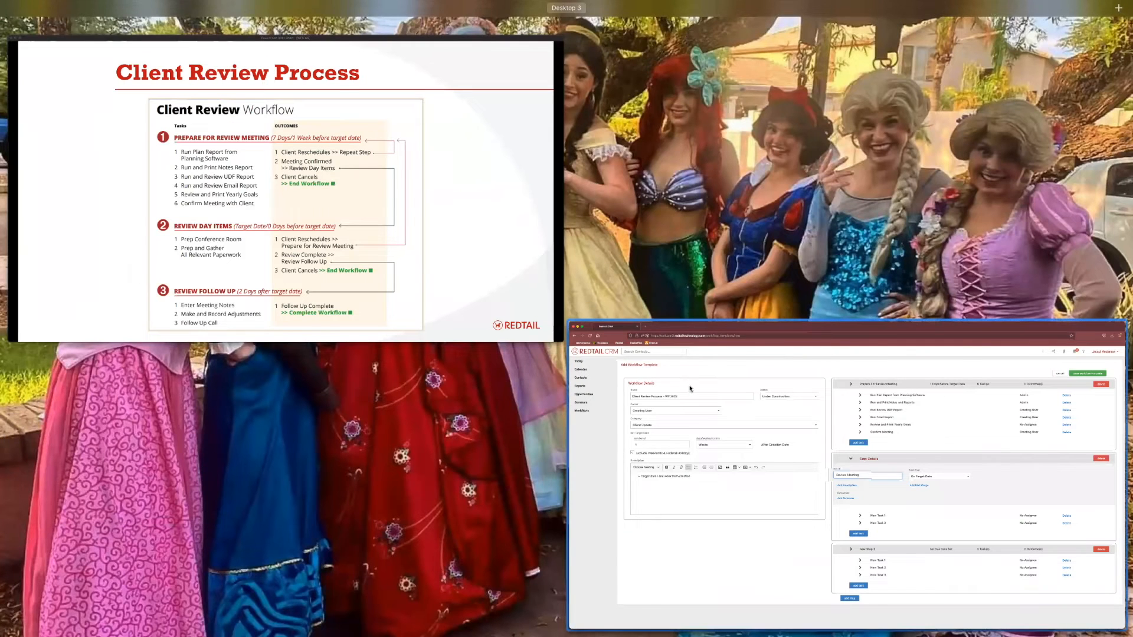
{"action": "left_click", "coordinate": [690, 389]}
{"action": "left_click_drag", "start_coordinate": [598, 328], "coordinate": [574, 330]}
{"action": "type", "text": "Day It"}
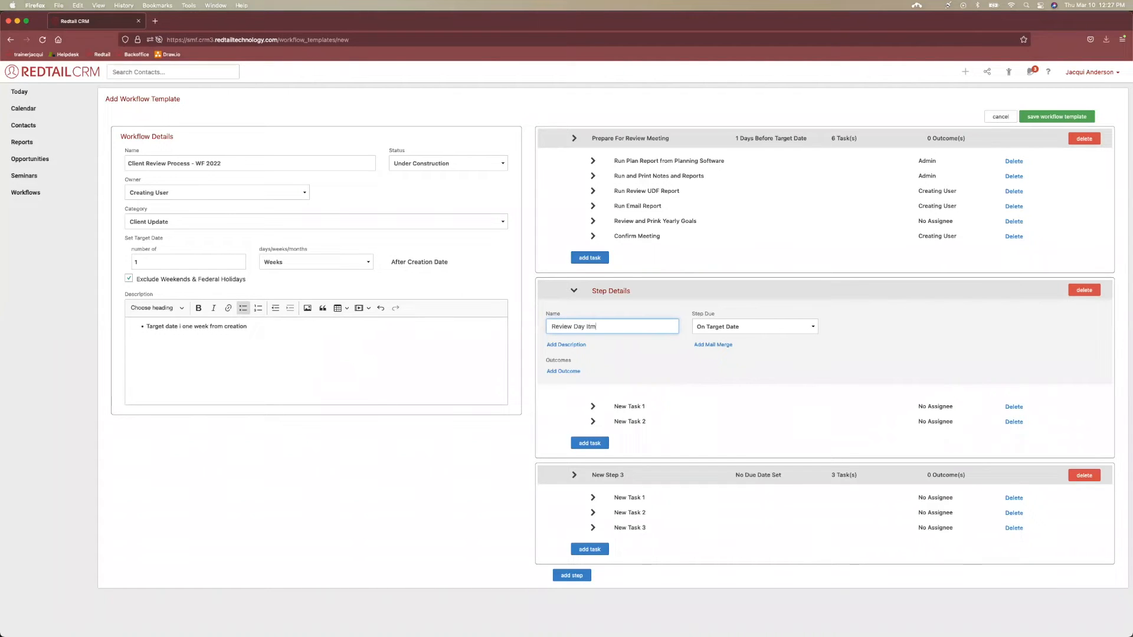
{"action": "type", "text": "ems"}
{"action": "left_click", "coordinate": [664, 376]}
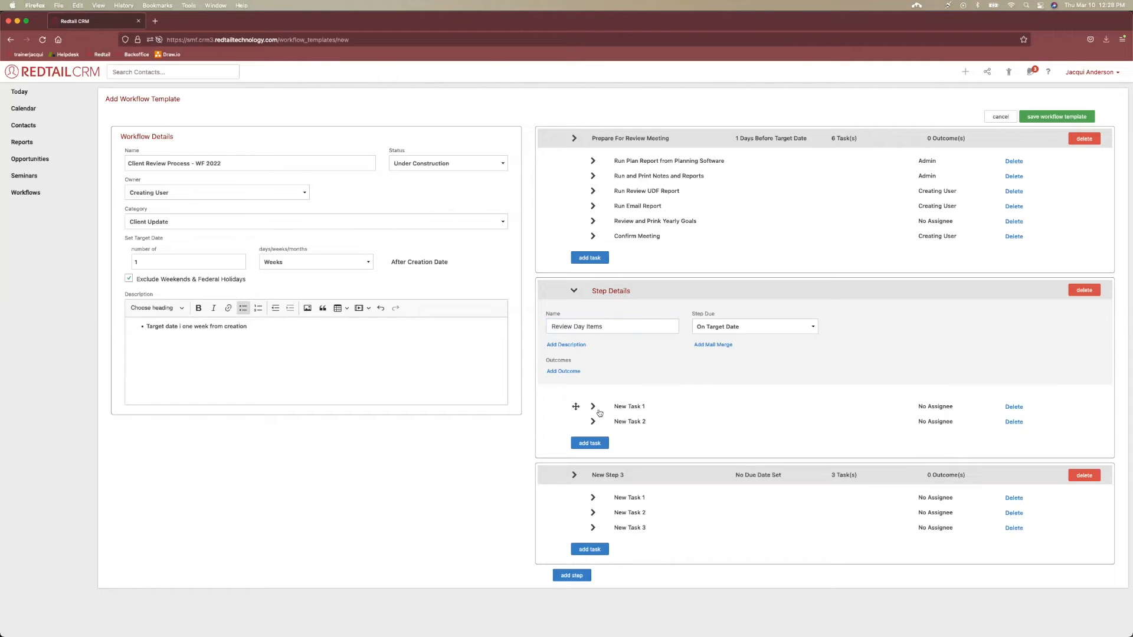
- Consult the slide for the second step's tasks and expand New Task 1 under Review Day Items
{"action": "key", "text": "ctrl+Up"}
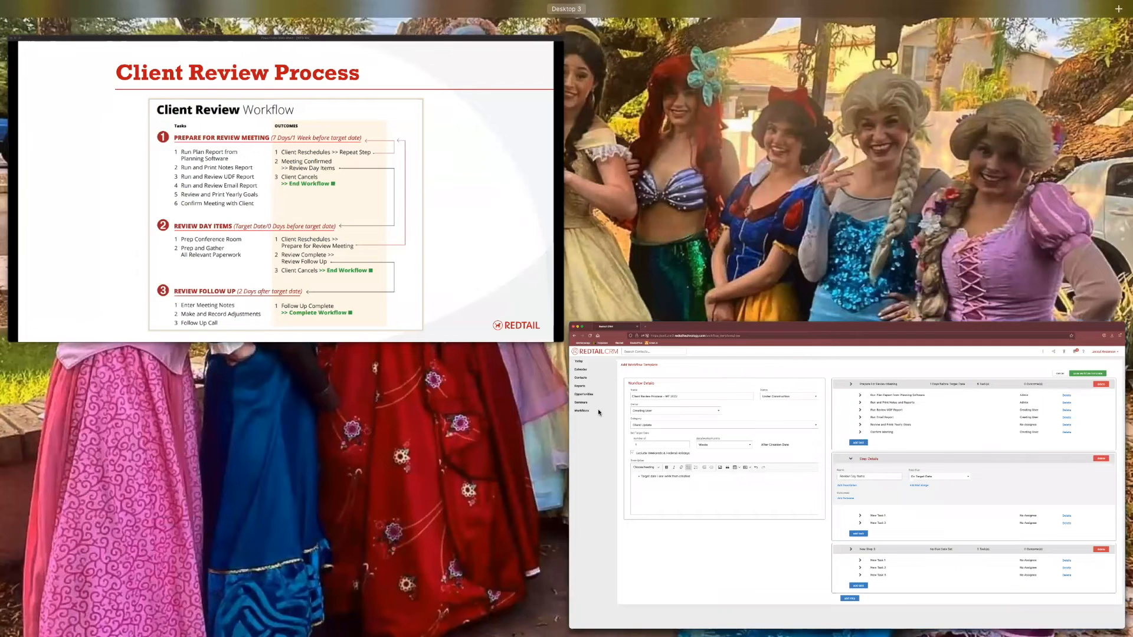
{"action": "left_click", "coordinate": [711, 447]}
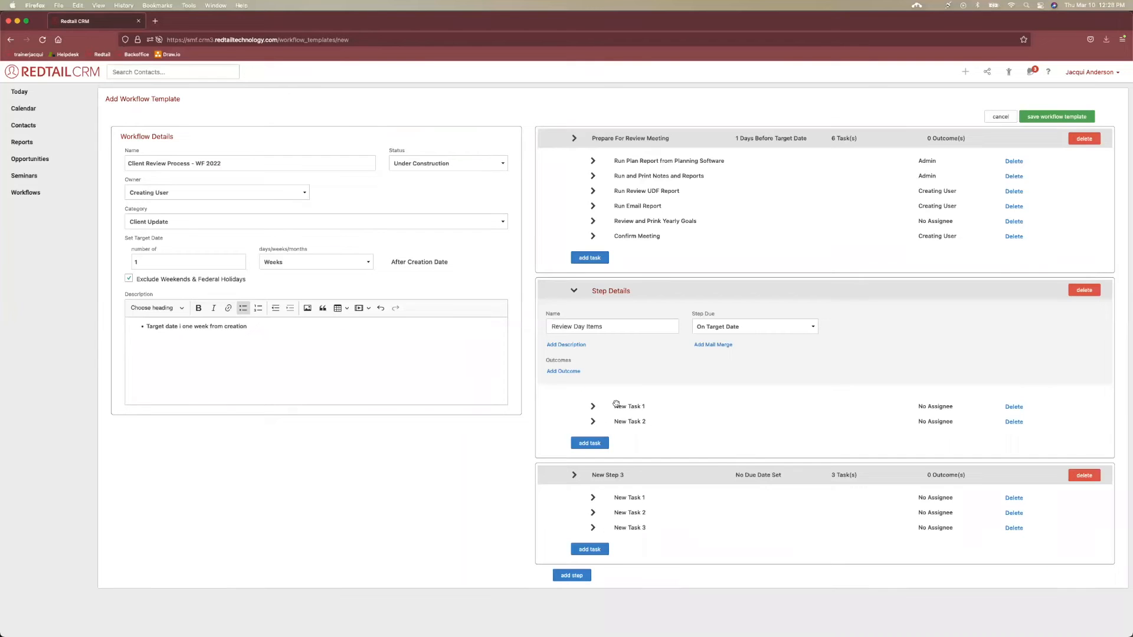
{"action": "left_click", "coordinate": [592, 407]}
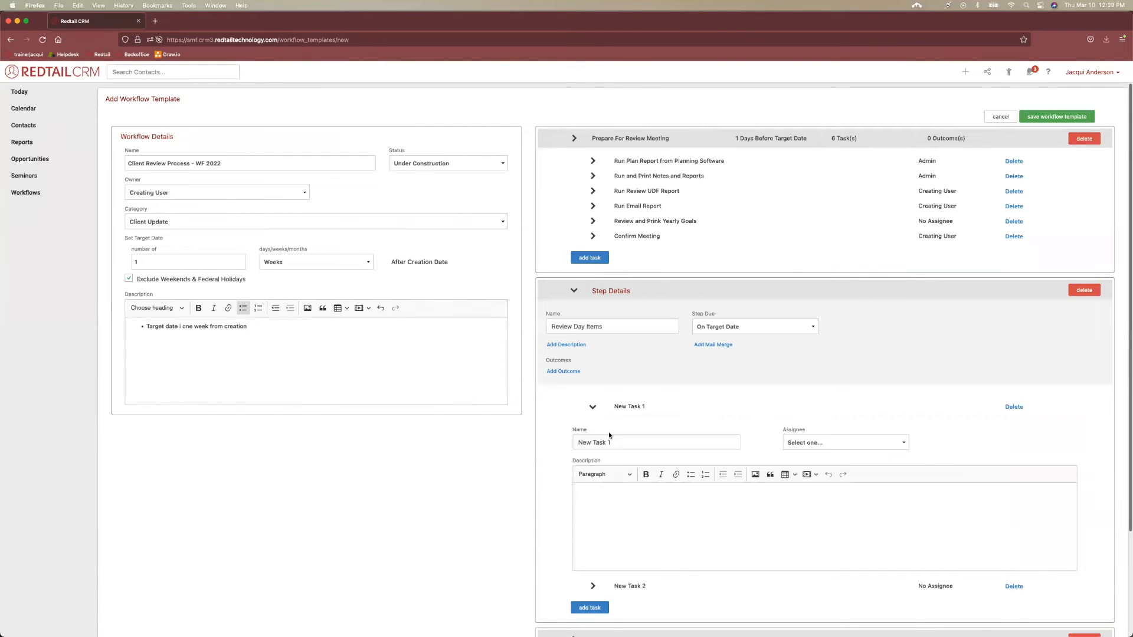
{"action": "scroll", "coordinate": [609, 435], "scroll_direction": "down", "scroll_amount": 4}
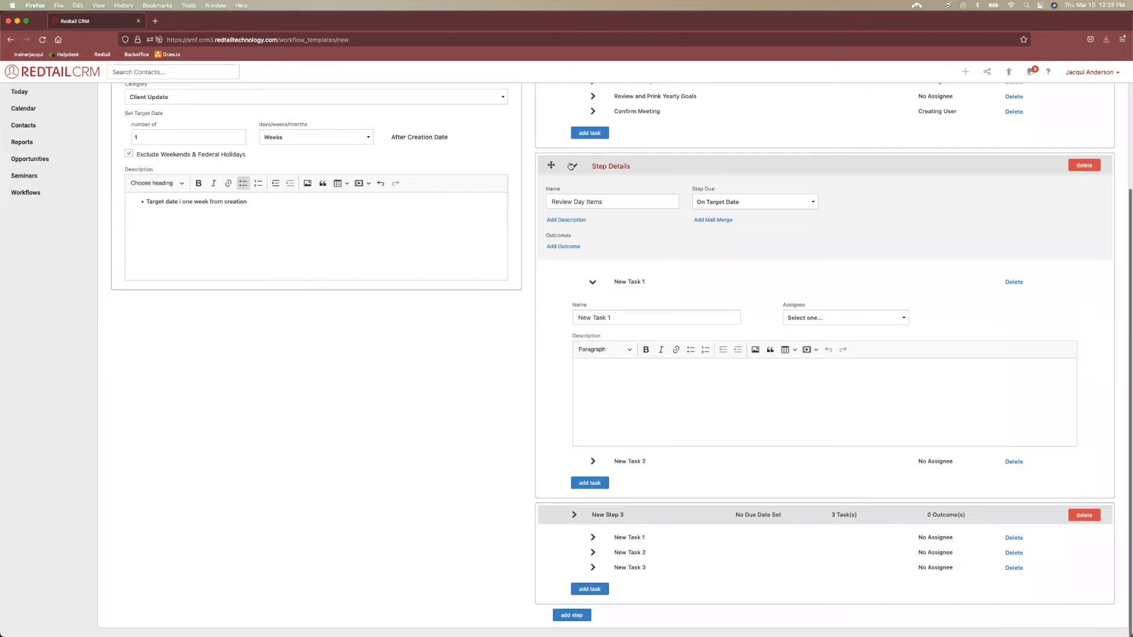
- Rename the first task of the Review Day Items step as "Prep the confrence room" and collapse its details
{"action": "left_click", "coordinate": [571, 167]}
{"action": "left_click_drag", "start_coordinate": [614, 318], "coordinate": [558, 319]}
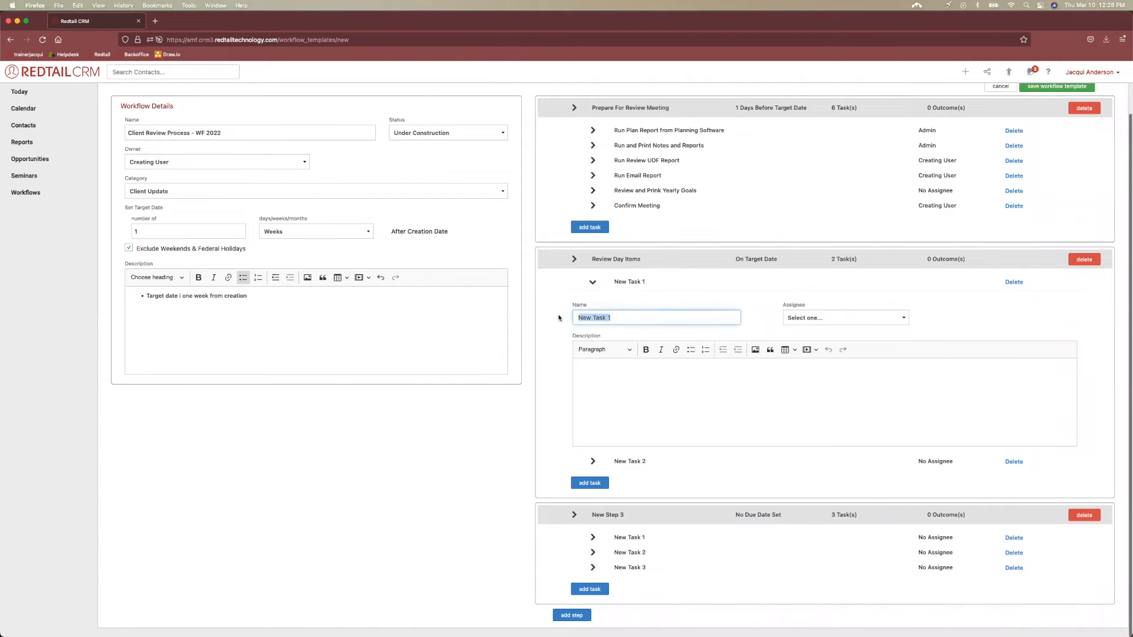
{"action": "key", "text": "BackSpace"}
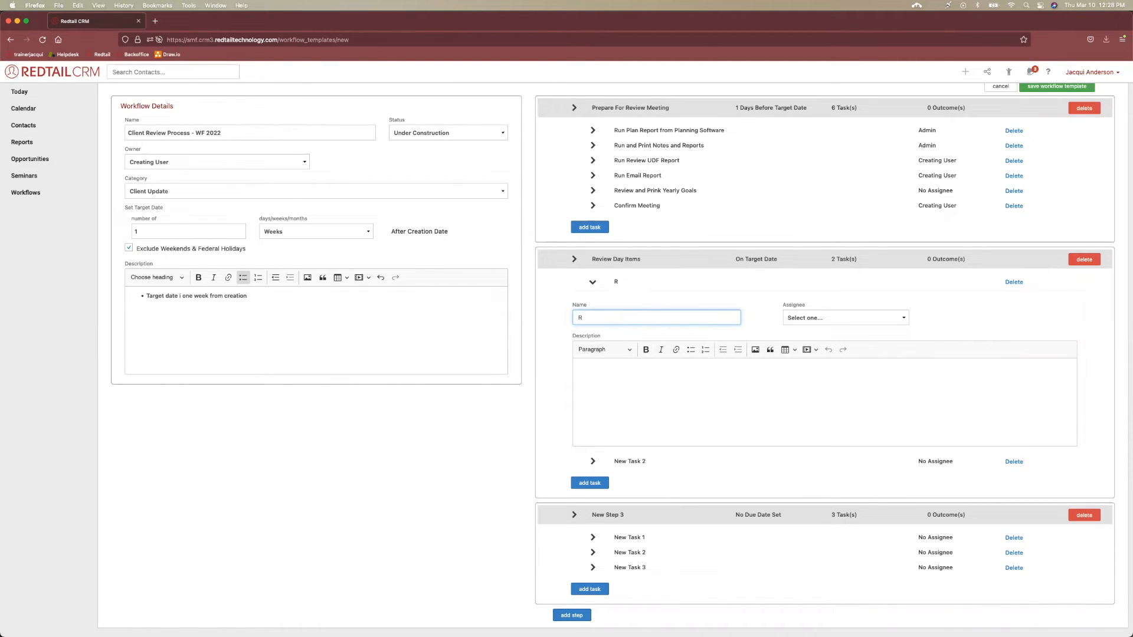
{"action": "type", "text": "Re"}
{"action": "key", "text": "BackSpace"}
{"action": "key", "text": "BackSpace"}
{"action": "type", "text": "Print Doc"}
{"action": "key", "text": "BackSpace"}
{"action": "key", "text": "BackSpace"}
{"action": "key", "text": "BackSpace"}
{"action": "key", "text": "BackSpace"}
{"action": "type", "text": "ep the confrence room"}
{"action": "left_click", "coordinate": [592, 287]}
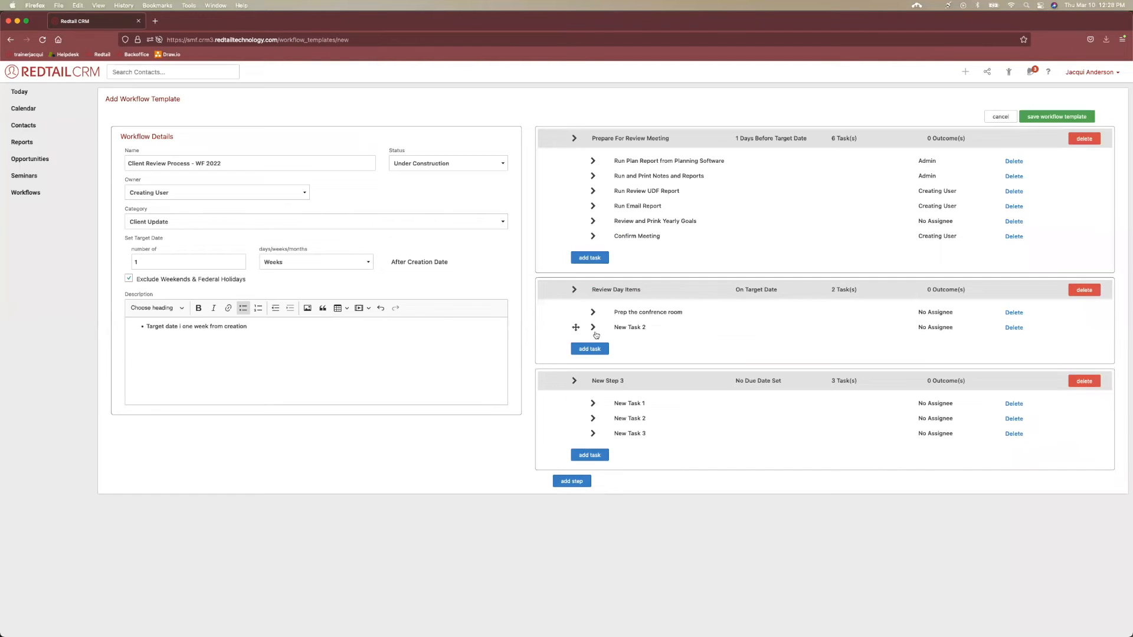
- Rename the second task of the Review Day Items step as "Print all documents"
{"action": "left_click", "coordinate": [593, 328]}
{"action": "key", "text": "BackSpace"}
{"action": "type", "text": "Pre"}
{"action": "type", "text": "int all "}
{"action": "type", "text": "dc"}
{"action": "key", "text": "BackSpace"}
{"action": "type", "text": "ocuments"}
{"action": "left_click", "coordinate": [594, 328]}
- Assign both Review Day Items tasks, the conference room prep and the document printing, to Creating User
{"action": "left_click", "coordinate": [594, 312]}
{"action": "left_click", "coordinate": [841, 349]}
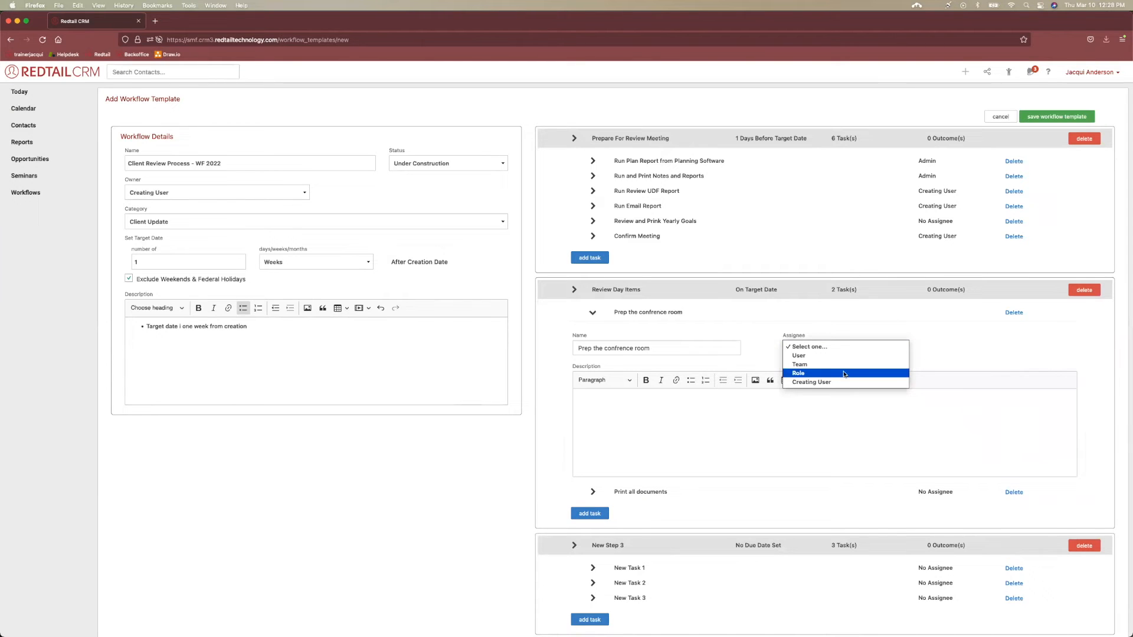
{"action": "left_click", "coordinate": [840, 382]}
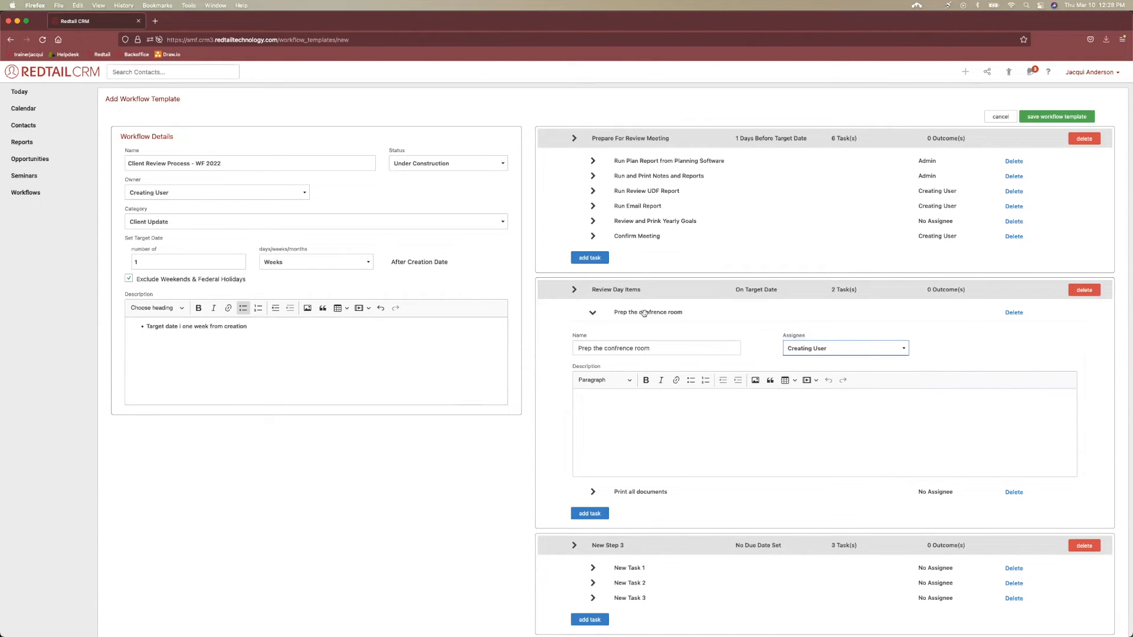
{"action": "left_click", "coordinate": [596, 315]}
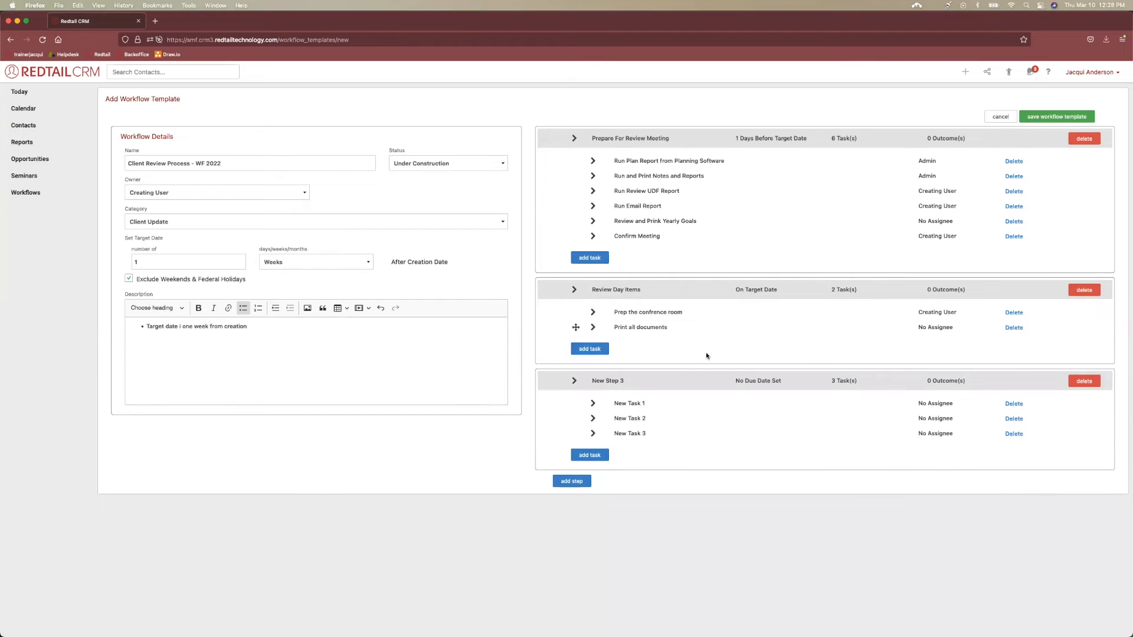
{"action": "left_click", "coordinate": [594, 328]}
{"action": "left_click", "coordinate": [792, 364]}
{"action": "left_click", "coordinate": [800, 397]}
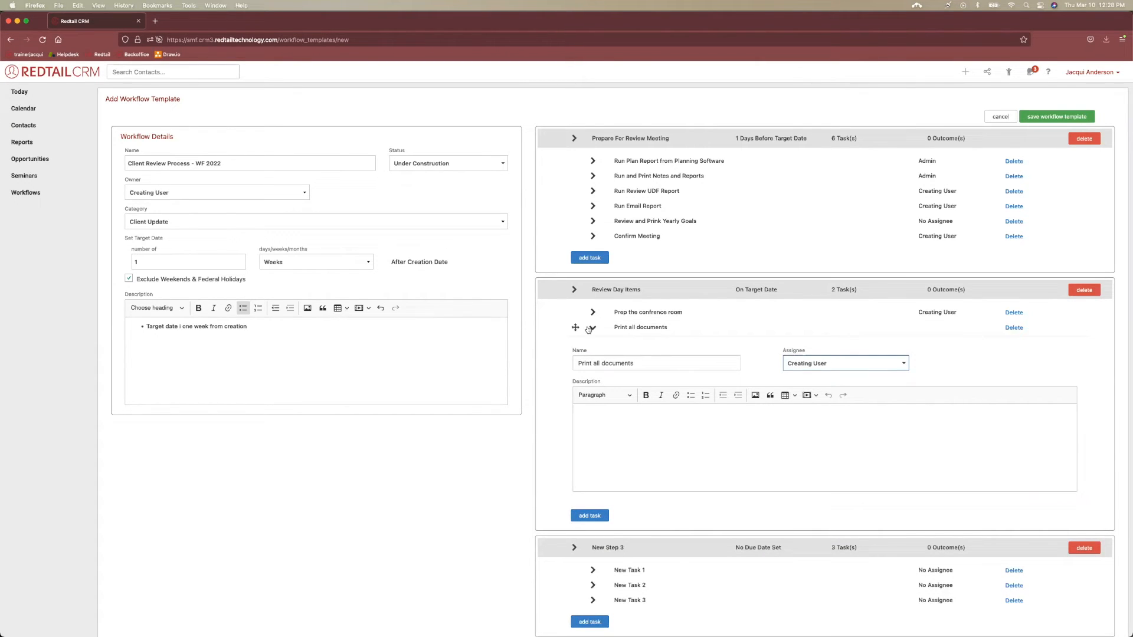
{"action": "left_click", "coordinate": [592, 327]}
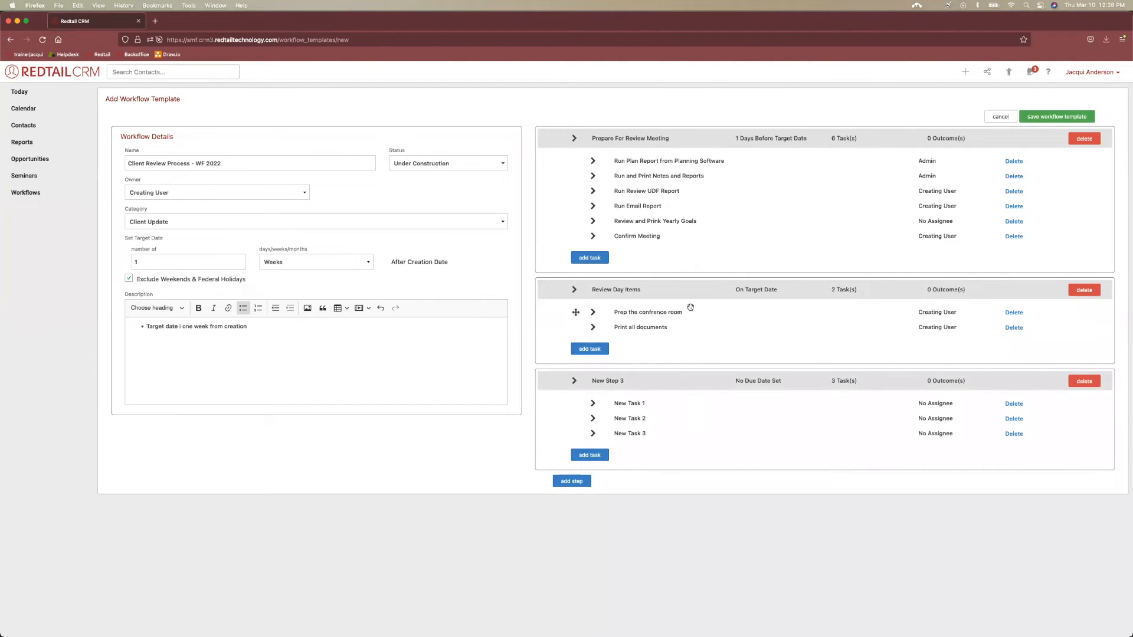
- Expand the third workflow step and consult the Client Review Process slide in PowerPoint for its name, timing and tasks
{"action": "left_click", "coordinate": [573, 380]}
{"action": "key", "text": "End"}
{"action": "key", "text": "ctrl+Up"}
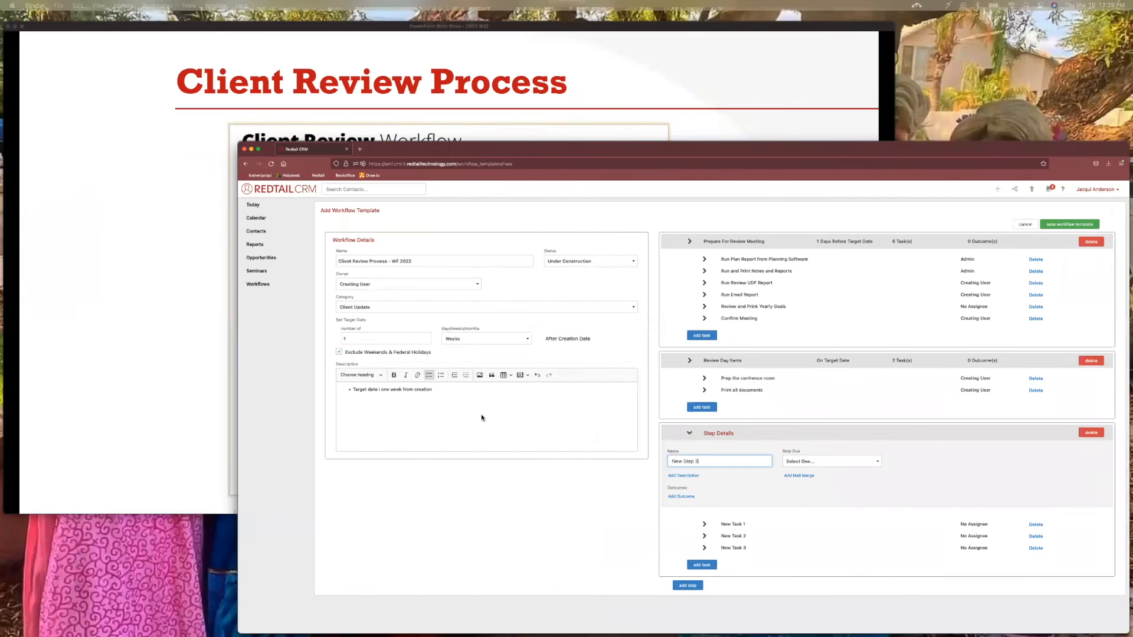
{"action": "left_click", "coordinate": [528, 333]}
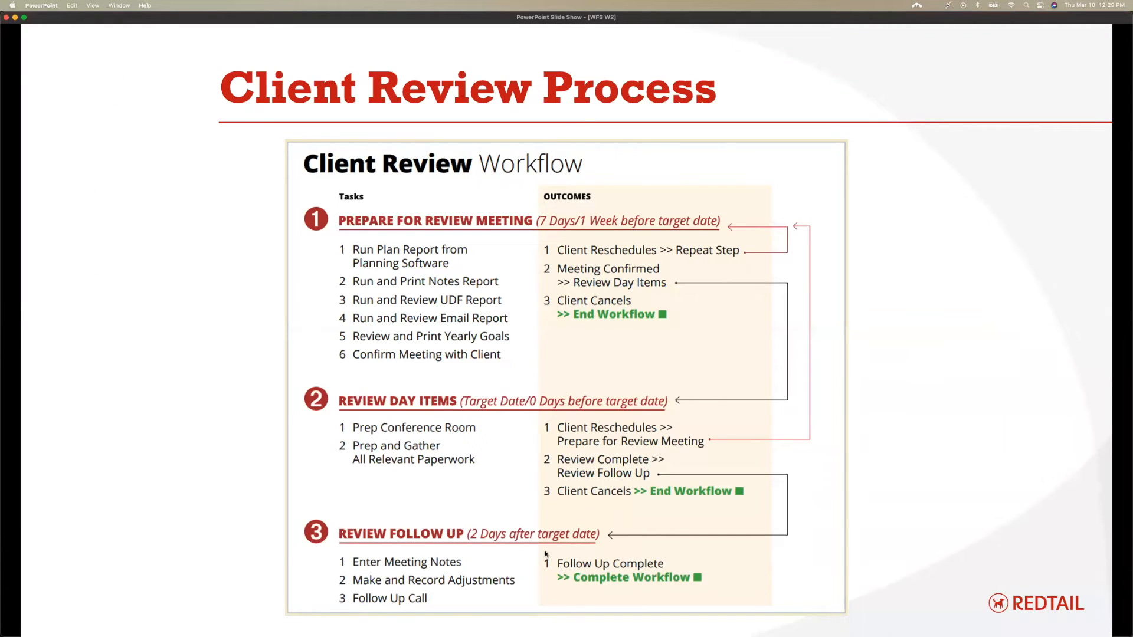
{"action": "left_click", "coordinate": [725, 501]}
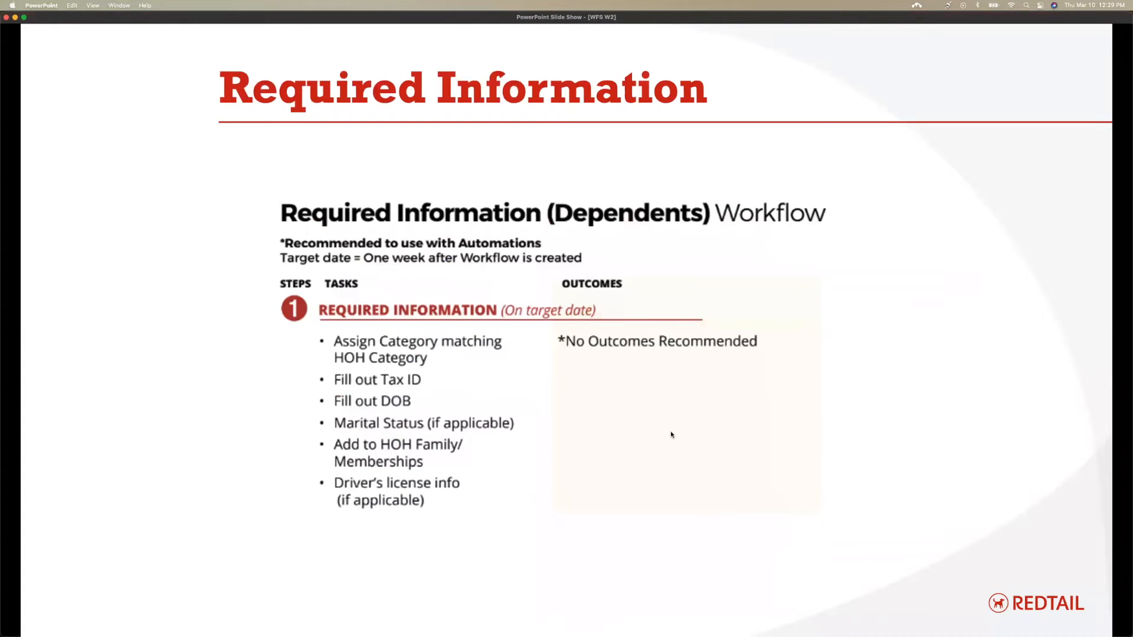
{"action": "key", "text": "Left"}
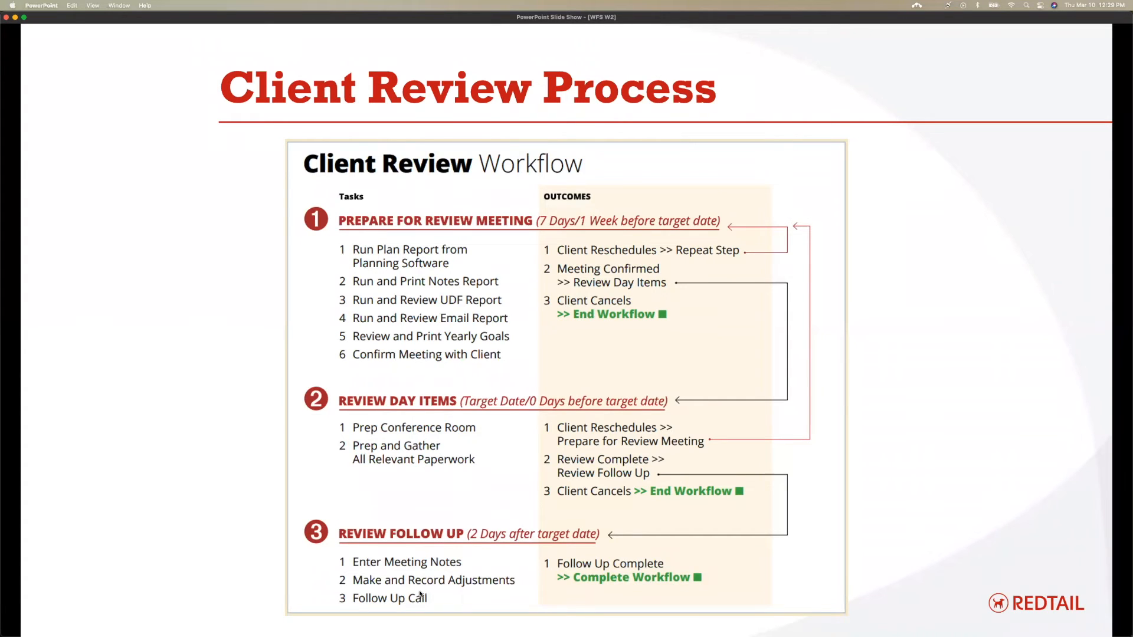
{"action": "key", "text": "ctrl+Up"}
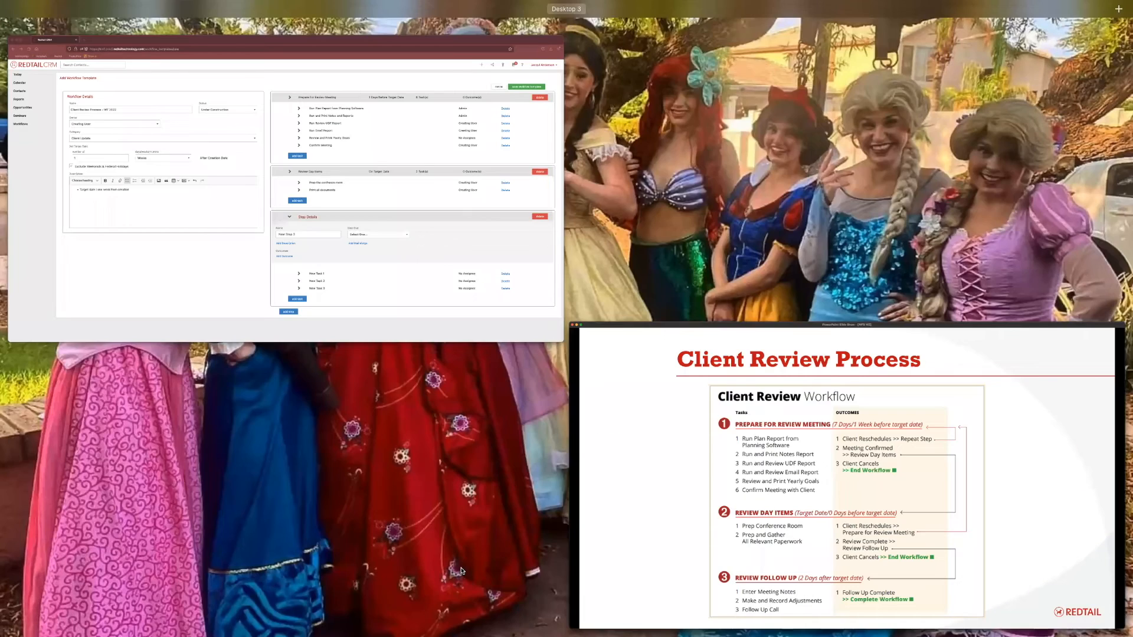
{"action": "left_click", "coordinate": [407, 330]}
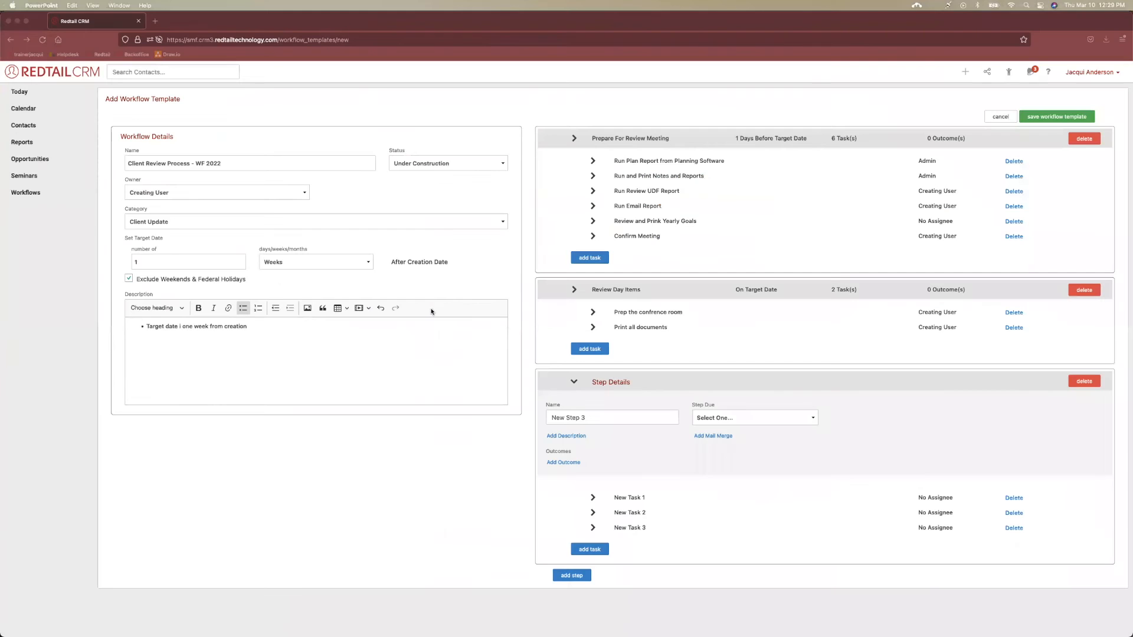
- Back in Redtail CRM, rename the third workflow step as "Follow Up" and expand its first task
{"action": "left_click", "coordinate": [592, 499]}
{"action": "left_click_drag", "start_coordinate": [592, 418], "coordinate": [533, 419]}
{"action": "key", "text": "BackSpace"}
{"action": "type", "text": "Follow"}
{"action": "type", "text": " Uo"}
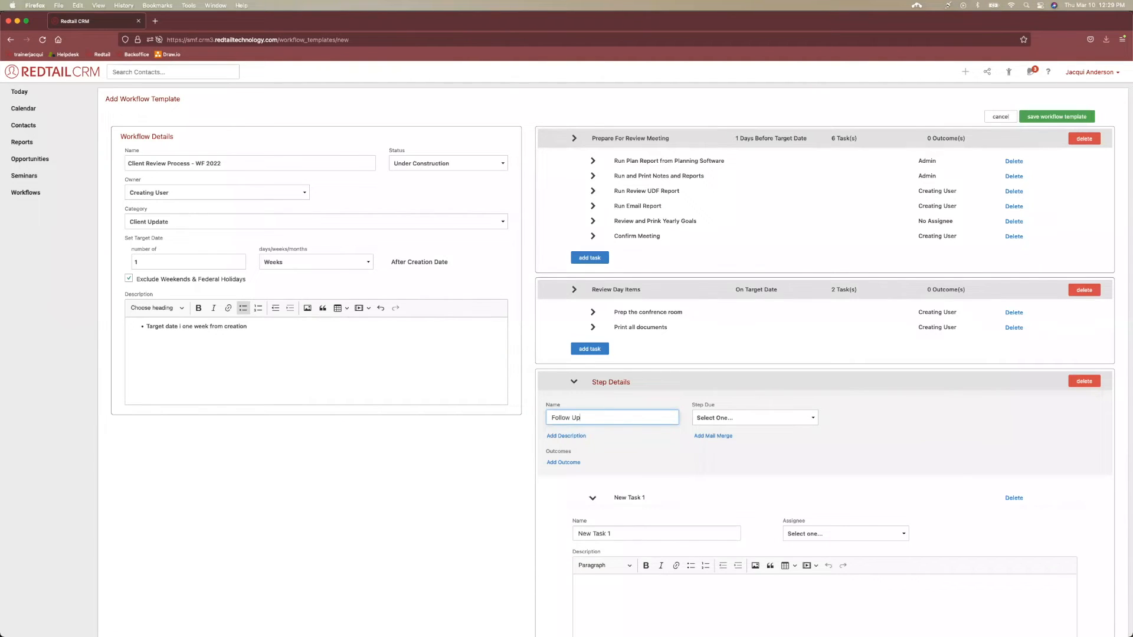
- Set the Follow Up step to be due 2 days after the target date and collapse its details
{"action": "left_click", "coordinate": [753, 418]}
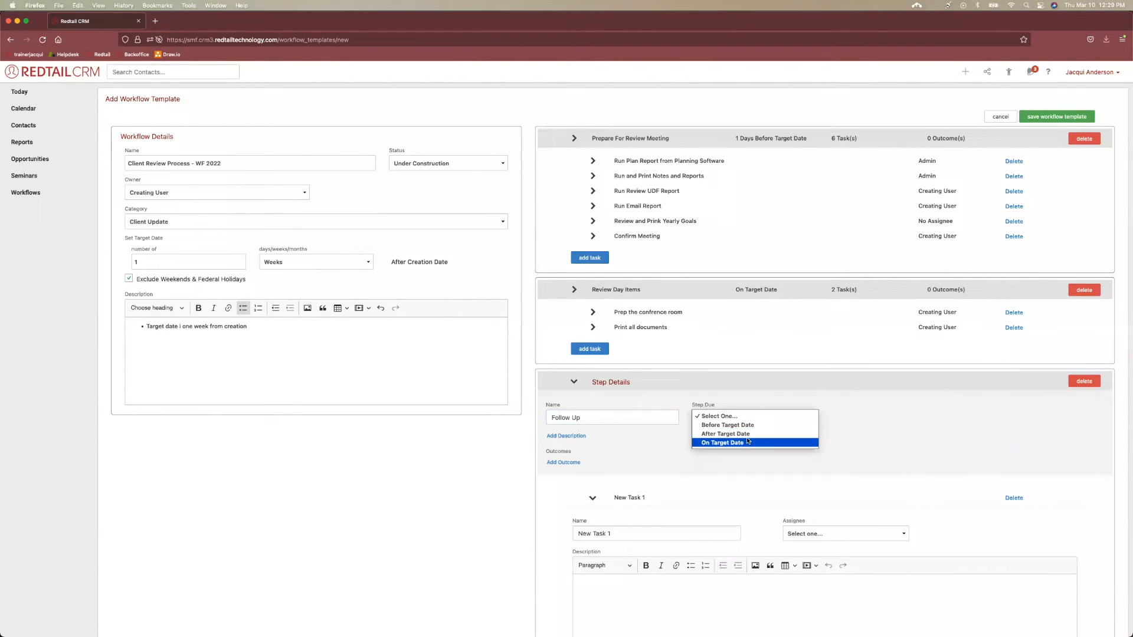
{"action": "left_click", "coordinate": [745, 434]}
{"action": "left_click", "coordinate": [860, 417]}
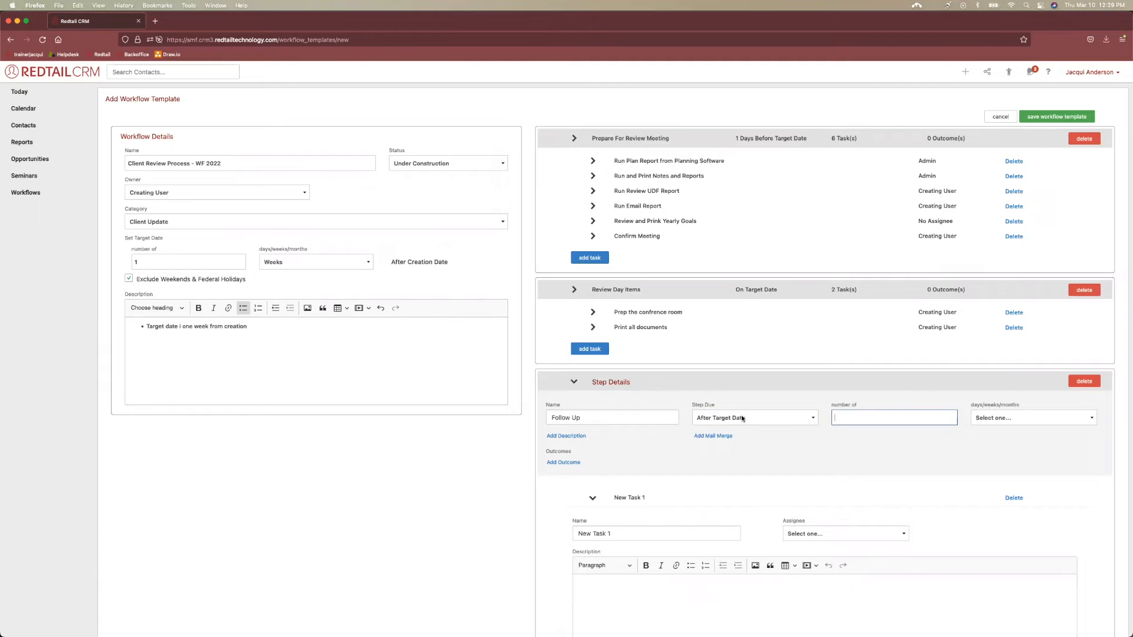
{"action": "left_click", "coordinate": [1022, 425]}
{"action": "left_click", "coordinate": [995, 430]}
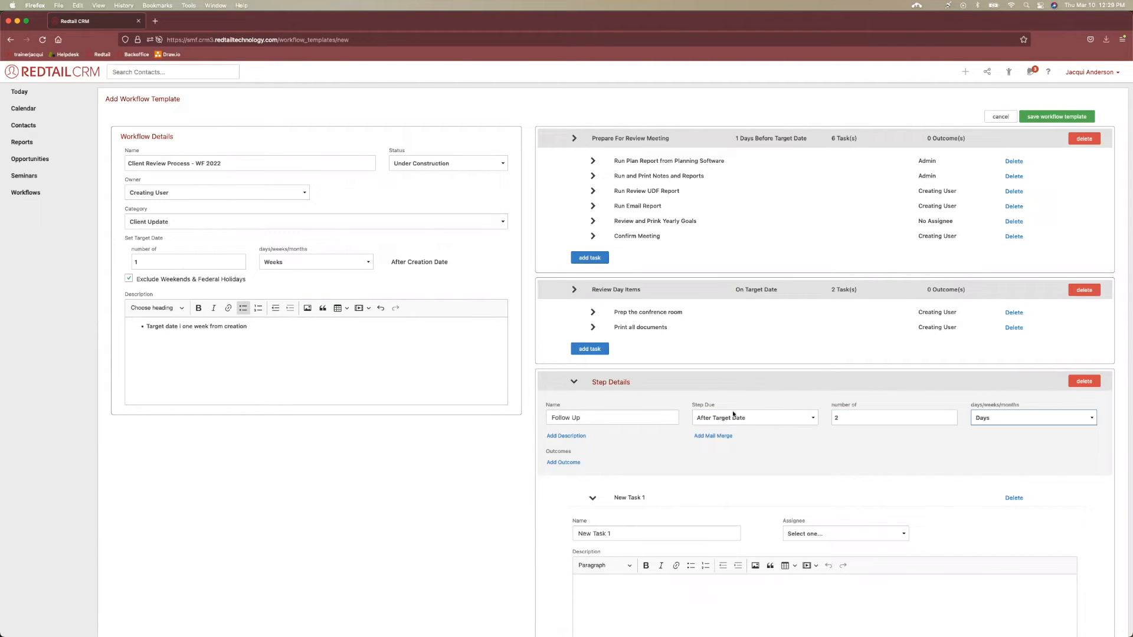
{"action": "left_click", "coordinate": [571, 383]}
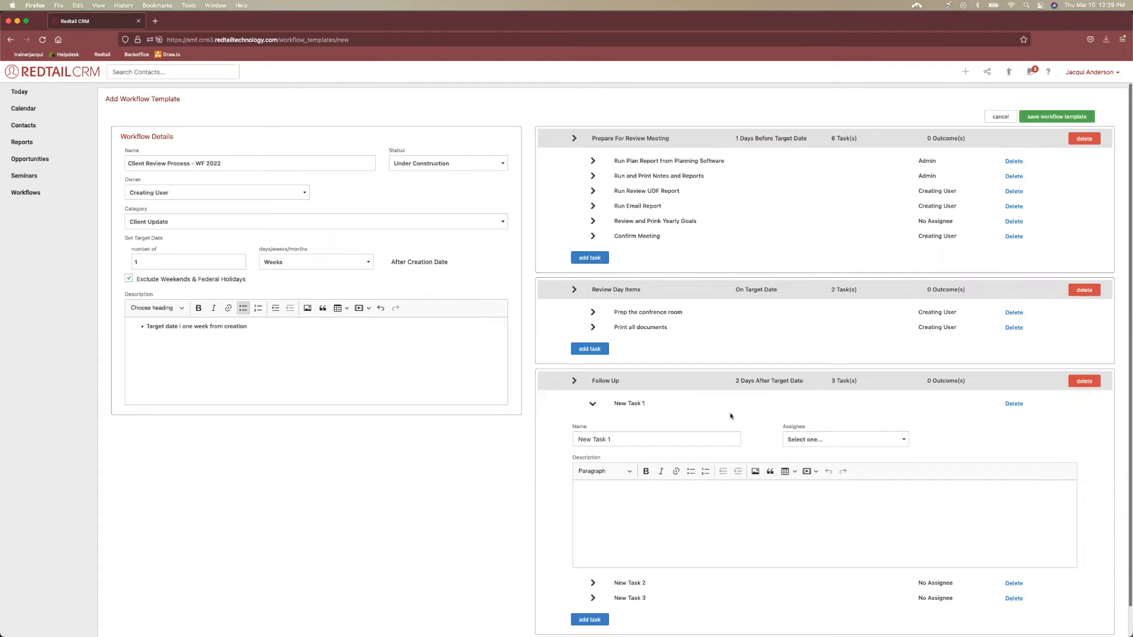
- Rename the first task of the Follow Up step as "Add Meeting Notes"
{"action": "scroll", "coordinate": [575, 407], "scroll_direction": "down", "scroll_amount": 1}
{"action": "left_click", "coordinate": [573, 408]}
{"action": "key", "text": "super+a"}
{"action": "key", "text": "BackSpace"}
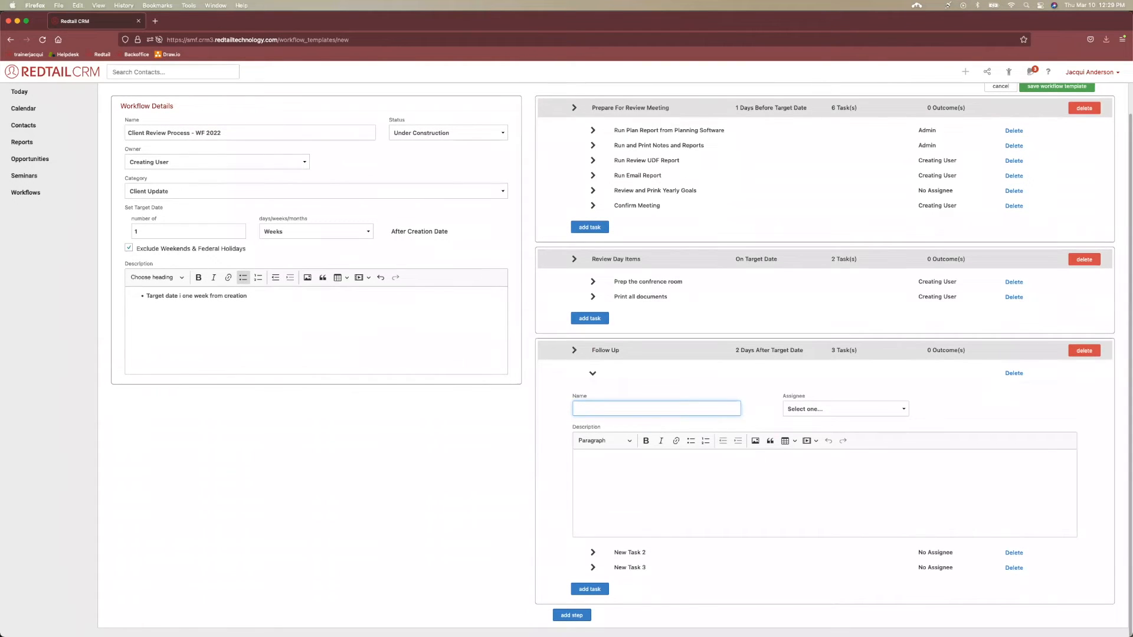
{"action": "type", "text": "Re"}
{"action": "key", "text": "BackSpace"}
{"action": "type", "text": "A"}
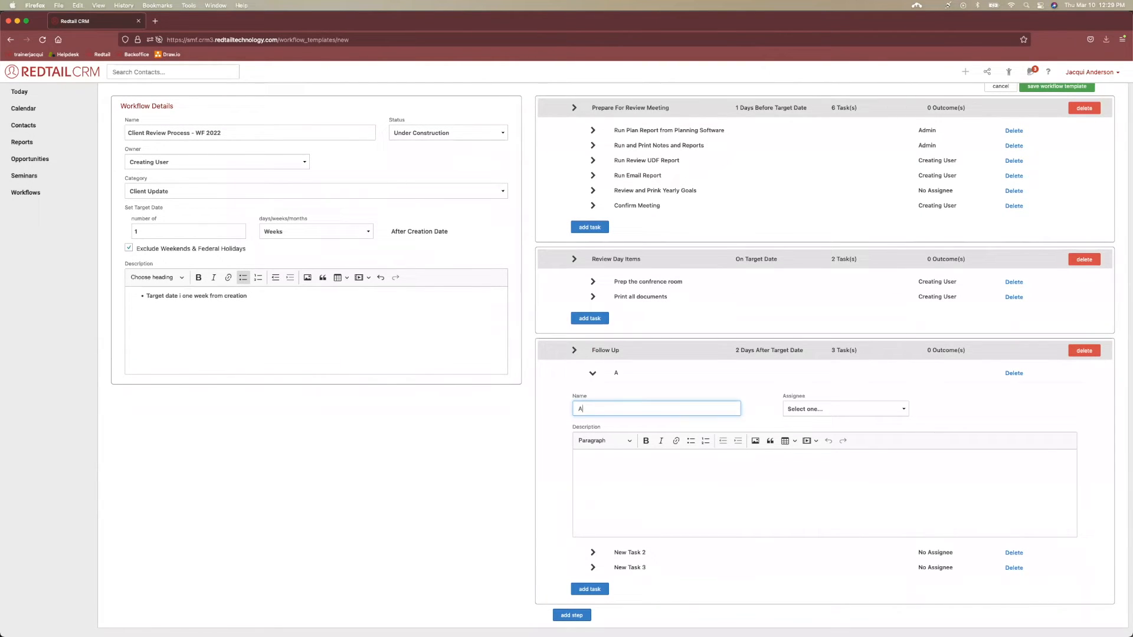
{"action": "type", "text": "dd Meeting n"}
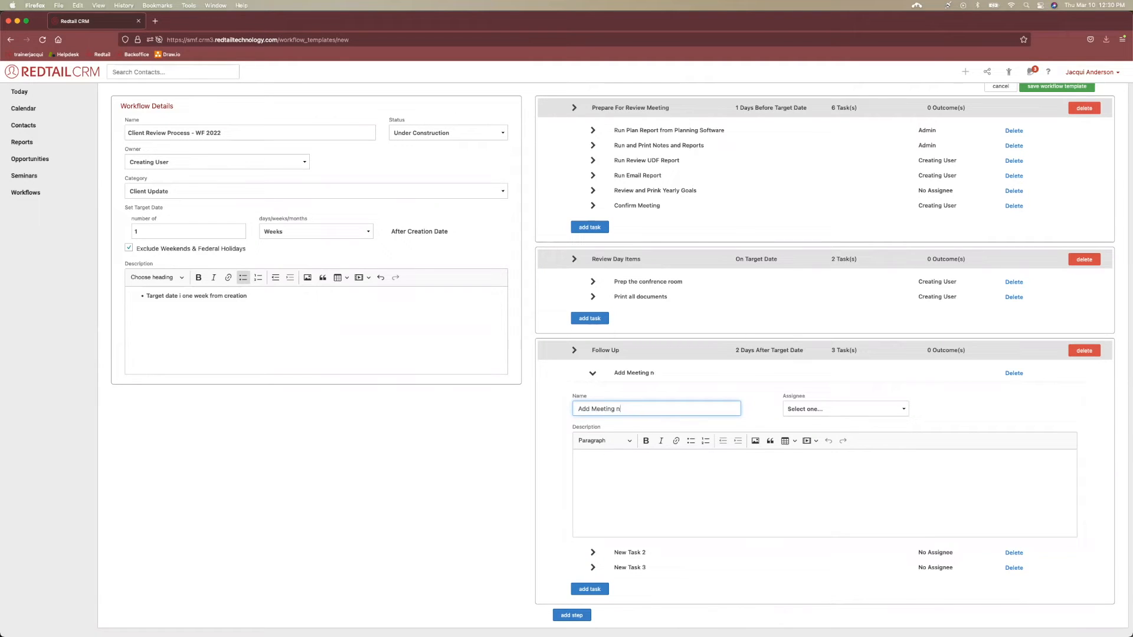
{"action": "type", "text": " Notes"}
- Add a bulleted description to the Add Meeting Notes task with the items "add in retail" and "add in onenote"
{"action": "left_click", "coordinate": [633, 462]}
{"action": "left_click", "coordinate": [691, 441]}
{"action": "type", "text": "add in"}
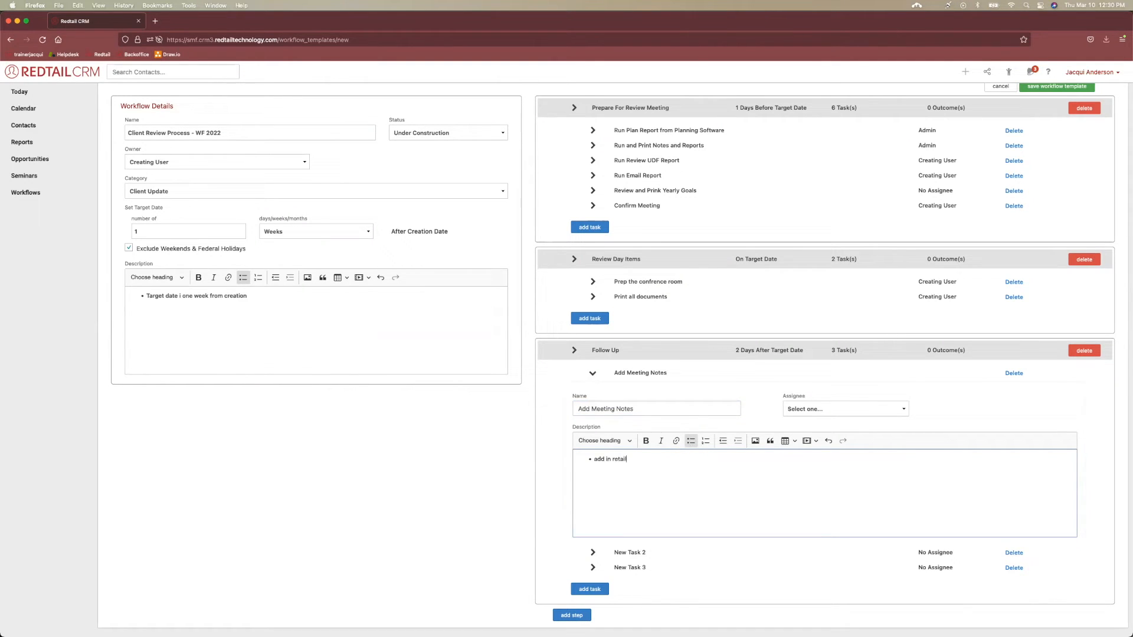
{"action": "type", "text": " retail"}
{"action": "key", "text": "Return"}
{"action": "type", "text": "add in onenote"}
- Assign the Add Meeting Notes task to the Admin team and collapse the task
{"action": "left_click", "coordinate": [794, 409]}
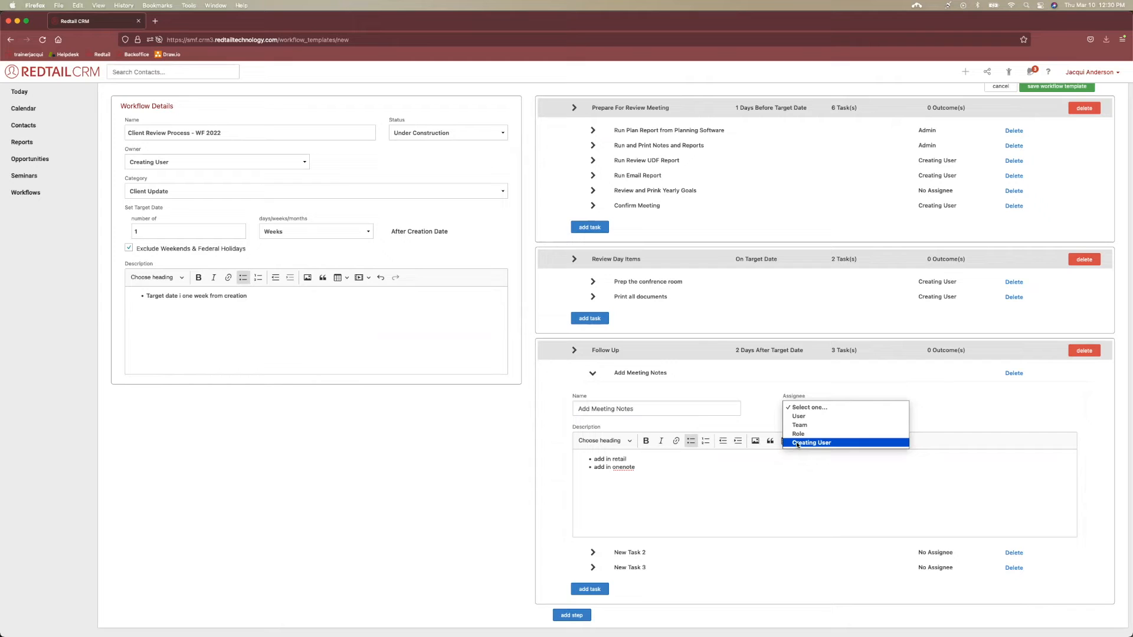
{"action": "left_click", "coordinate": [802, 425]}
{"action": "left_click", "coordinate": [980, 409]}
{"action": "left_click", "coordinate": [969, 417]}
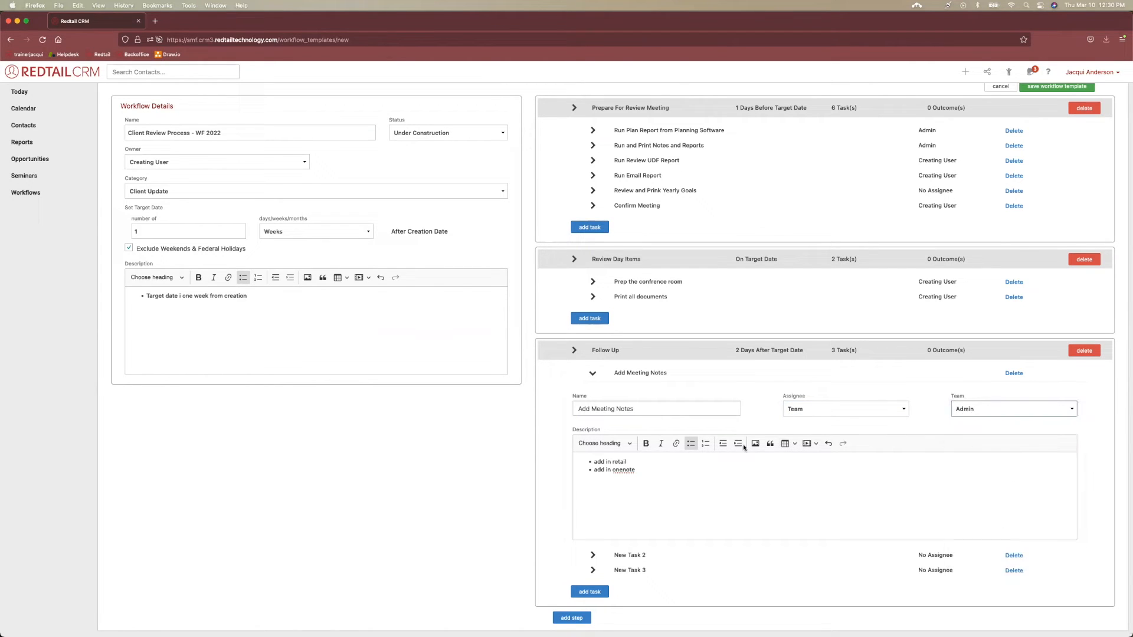
{"action": "left_click", "coordinate": [592, 373]}
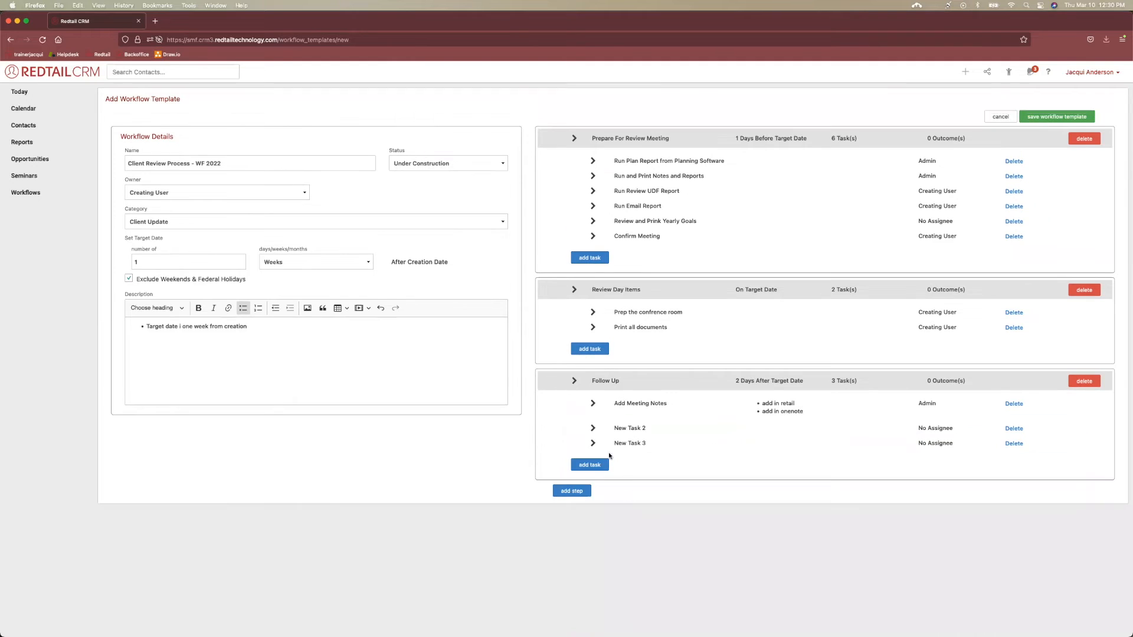
- Rename the second Follow Up task as "Update with any changes" and assign it to Creating User
{"action": "left_click", "coordinate": [592, 428]}
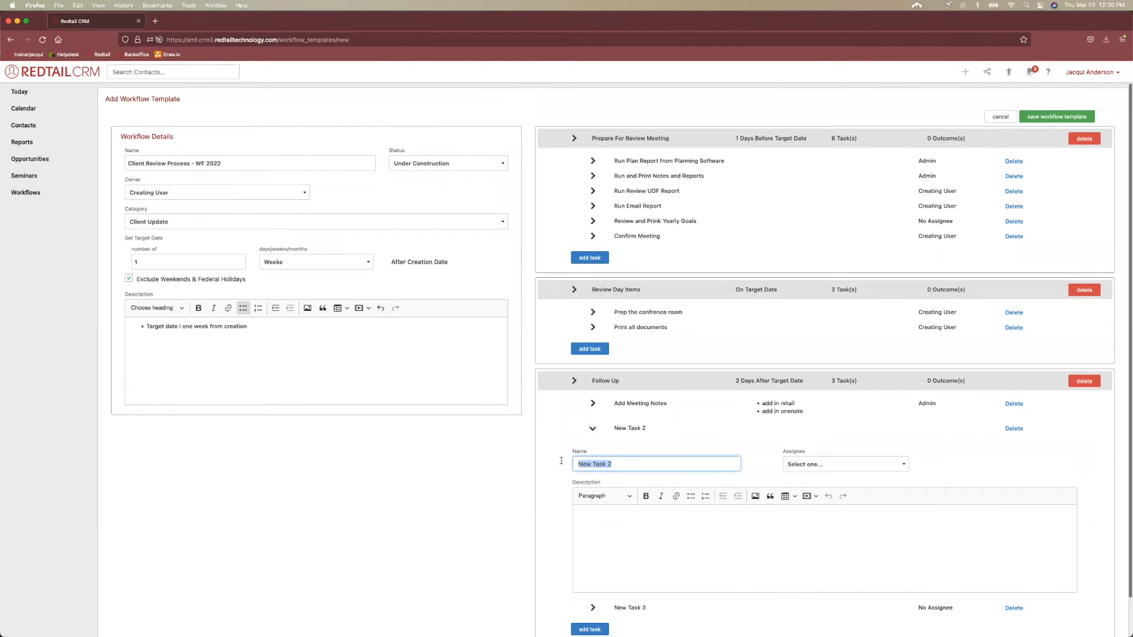
{"action": "key", "text": "BackSpace"}
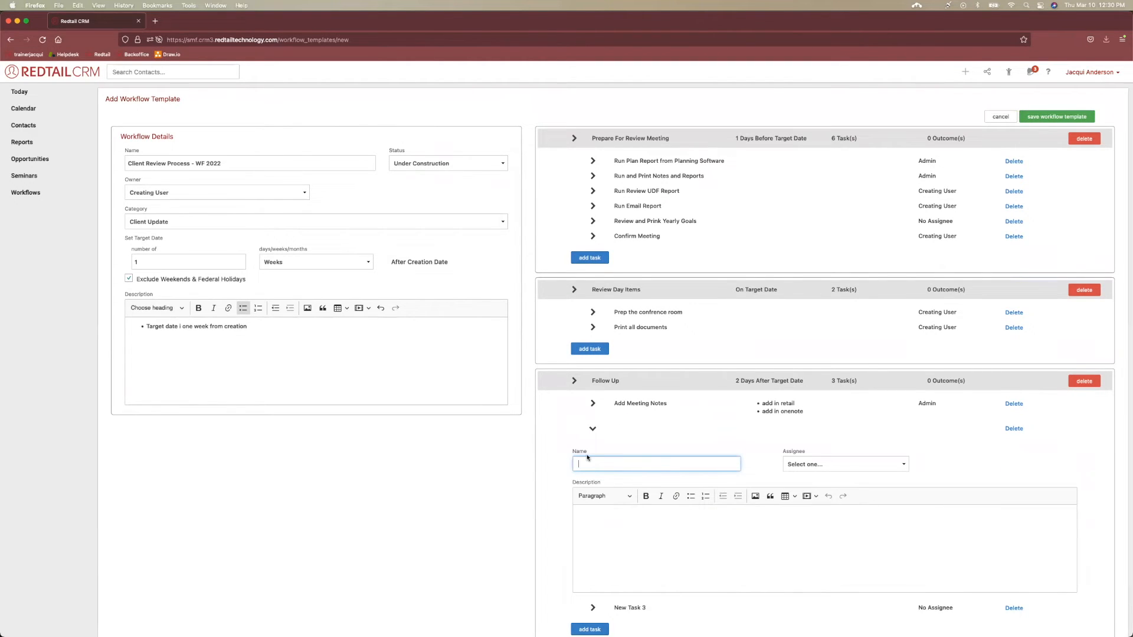
{"action": "type", "text": "R"}
{"action": "type", "text": "pdat"}
{"action": "type", "text": "e with any"}
{"action": "type", "text": "changes"}
{"action": "left_click", "coordinate": [824, 469]}
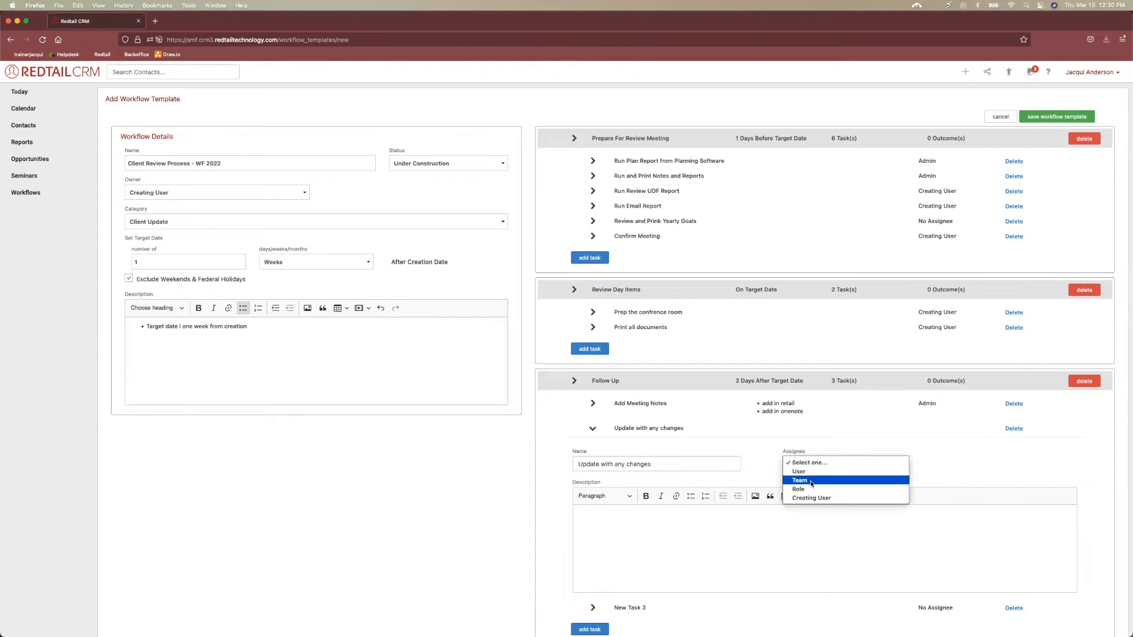
{"action": "left_click", "coordinate": [811, 498]}
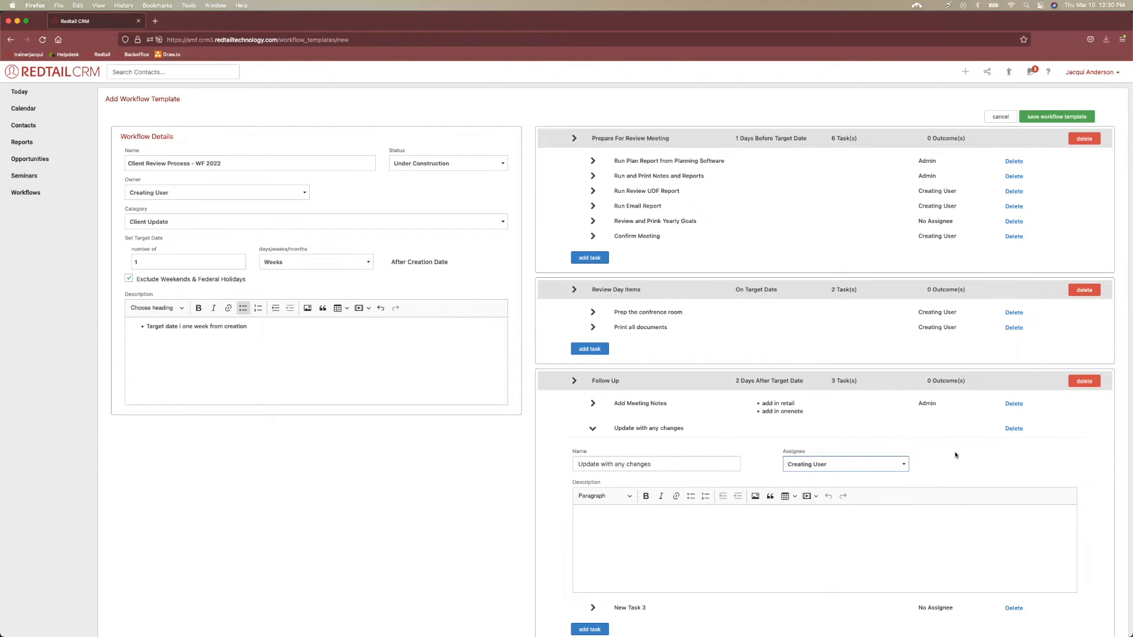
{"action": "left_click", "coordinate": [593, 429]}
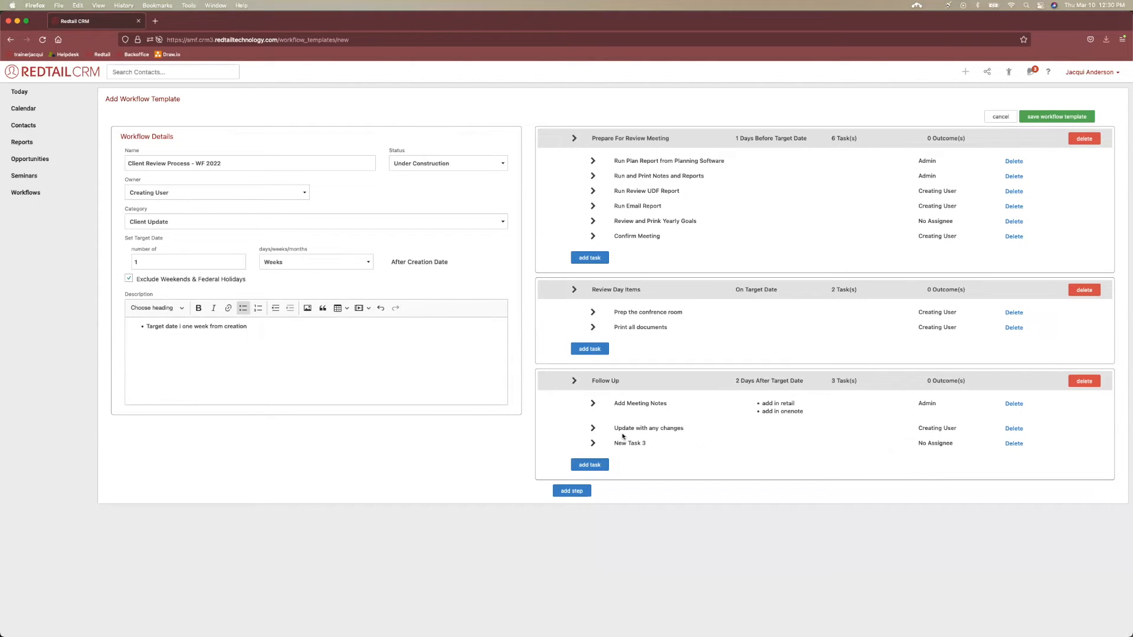
- Rename the third Follow Up task as "Follow Up Call" and assign it to Creating User
{"action": "left_click", "coordinate": [593, 443]}
{"action": "type", "text": "Follow Up Cak"}
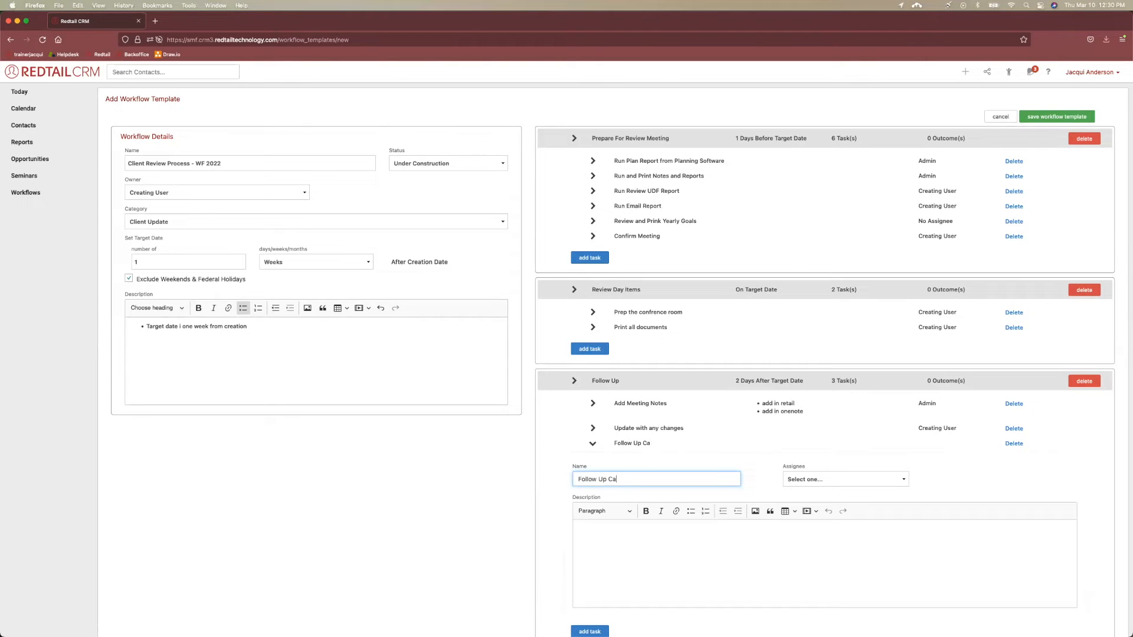
{"action": "left_click", "coordinate": [803, 479]}
{"action": "left_click", "coordinate": [803, 513]}
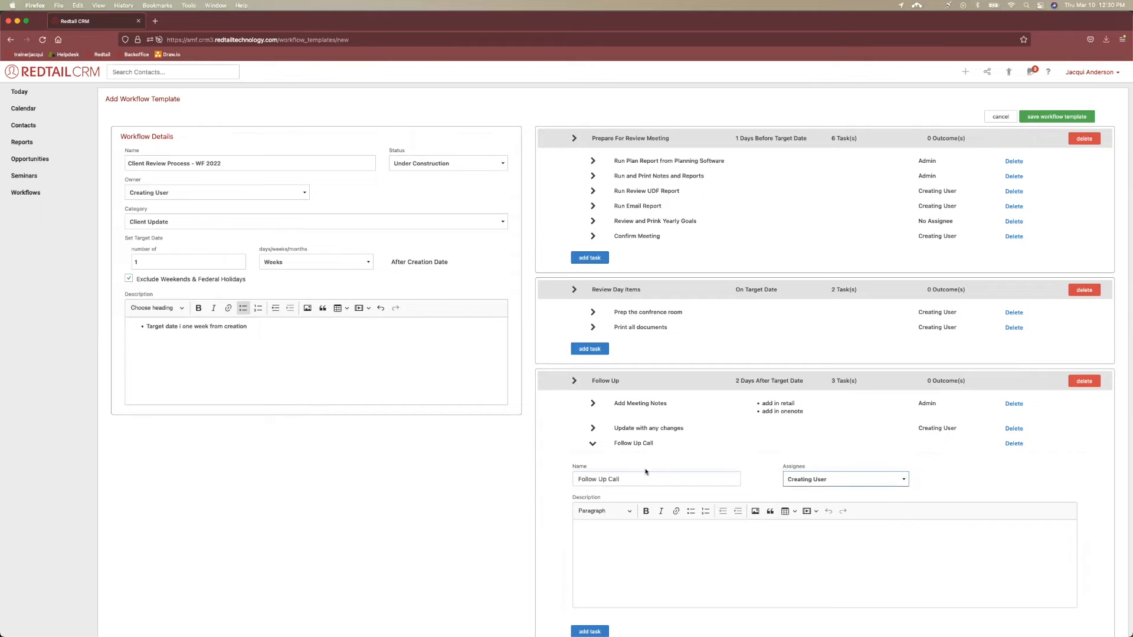
{"action": "left_click", "coordinate": [592, 444]}
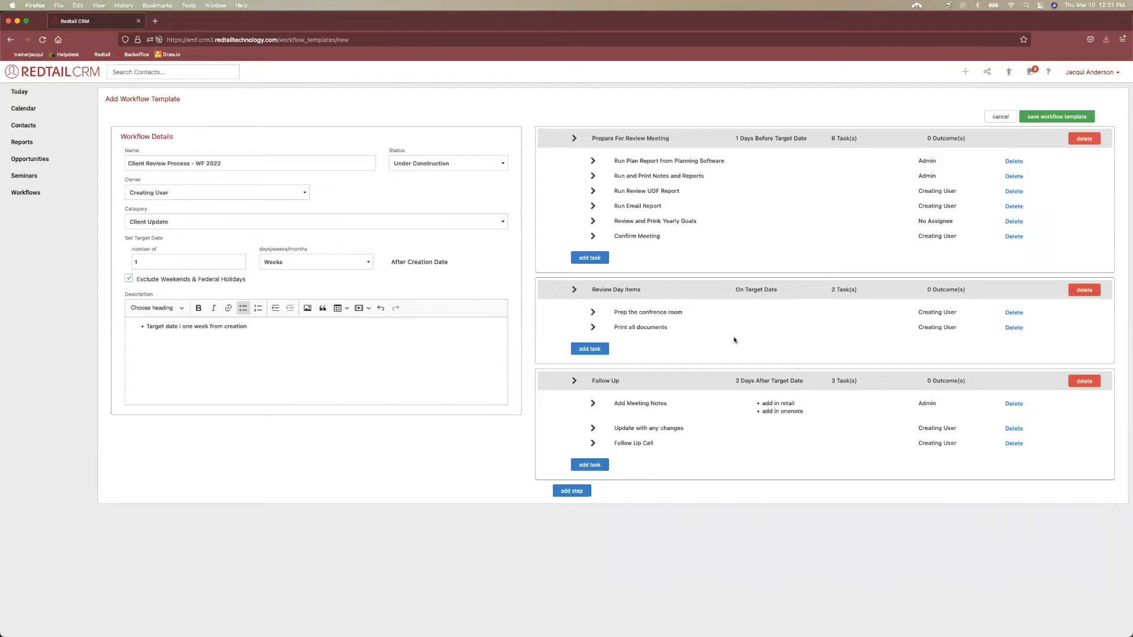
- Check the outcomes on the Client Review Workflow slide and start a new outcome for the Prepare For Review Meeting step
{"action": "key", "text": "ctrl+Up"}
{"action": "left_click", "coordinate": [528, 228]}
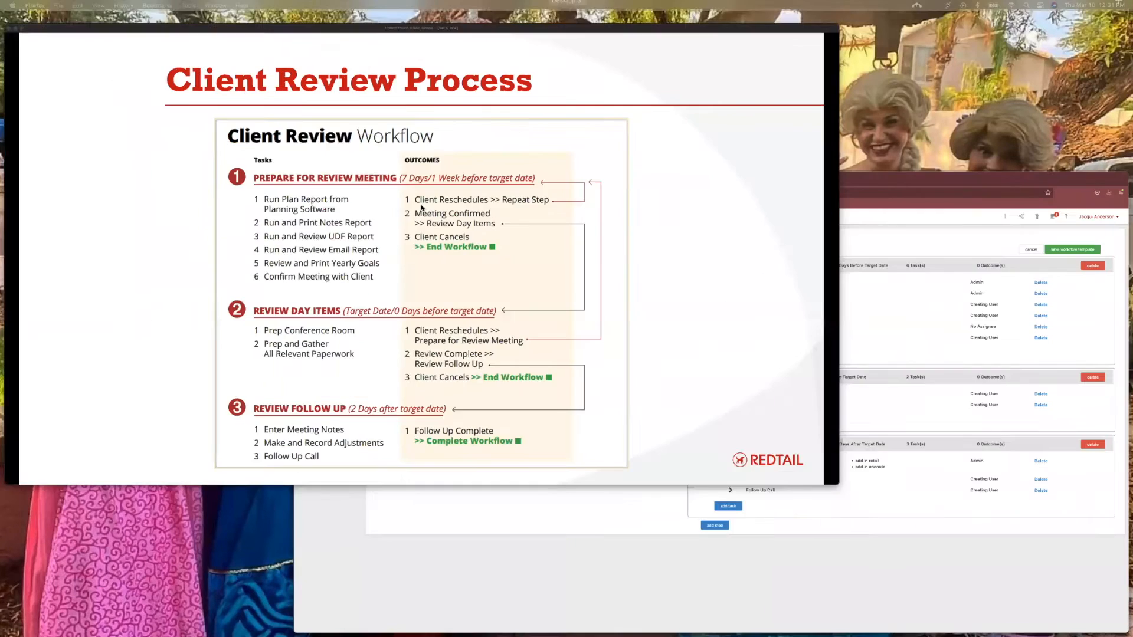
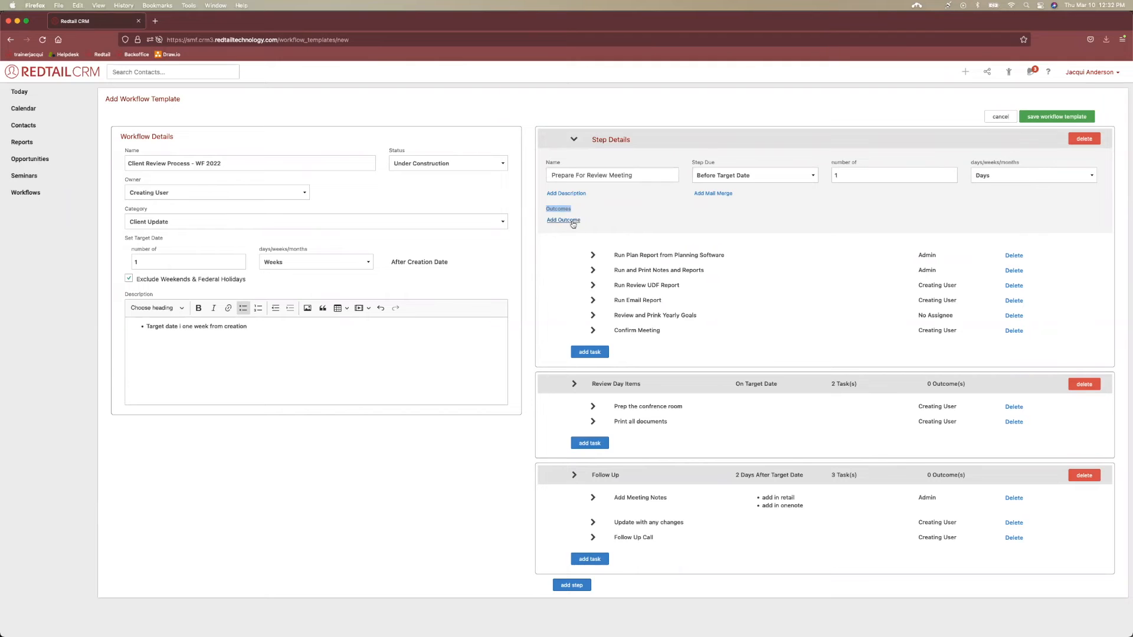
{"action": "left_click", "coordinate": [564, 220]}
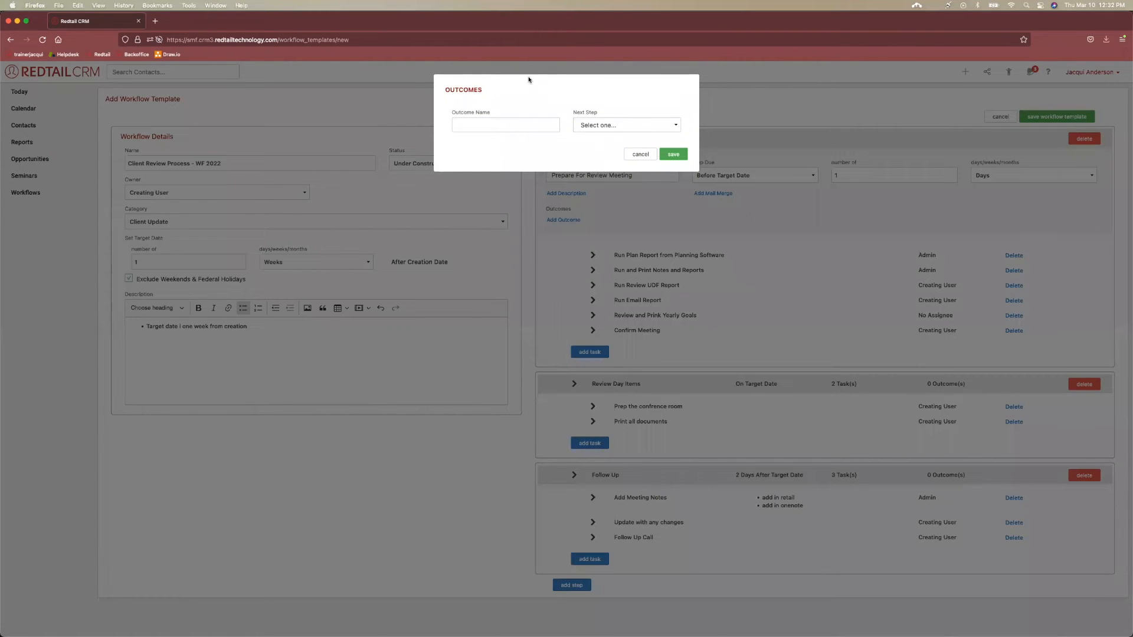
{"action": "left_click_drag", "start_coordinate": [631, 112], "coordinate": [572, 111]}
{"action": "left_click_drag", "start_coordinate": [494, 116], "coordinate": [445, 116]}
{"action": "left_click", "coordinate": [523, 125]}
{"action": "key", "text": "ctrl+Up"}
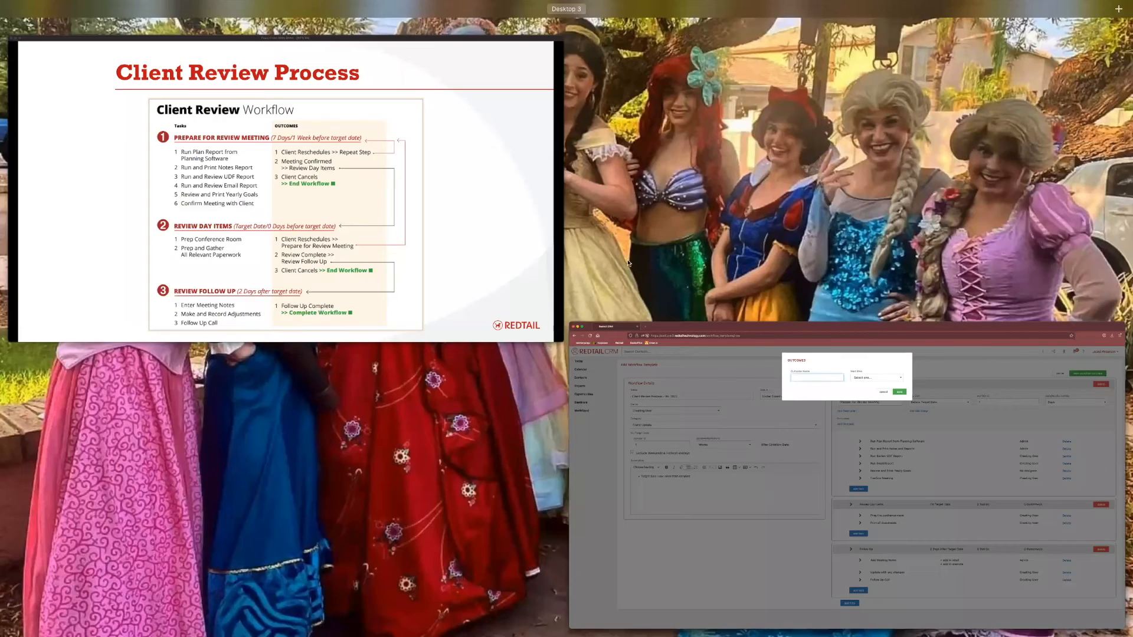
{"action": "left_click", "coordinate": [759, 372]}
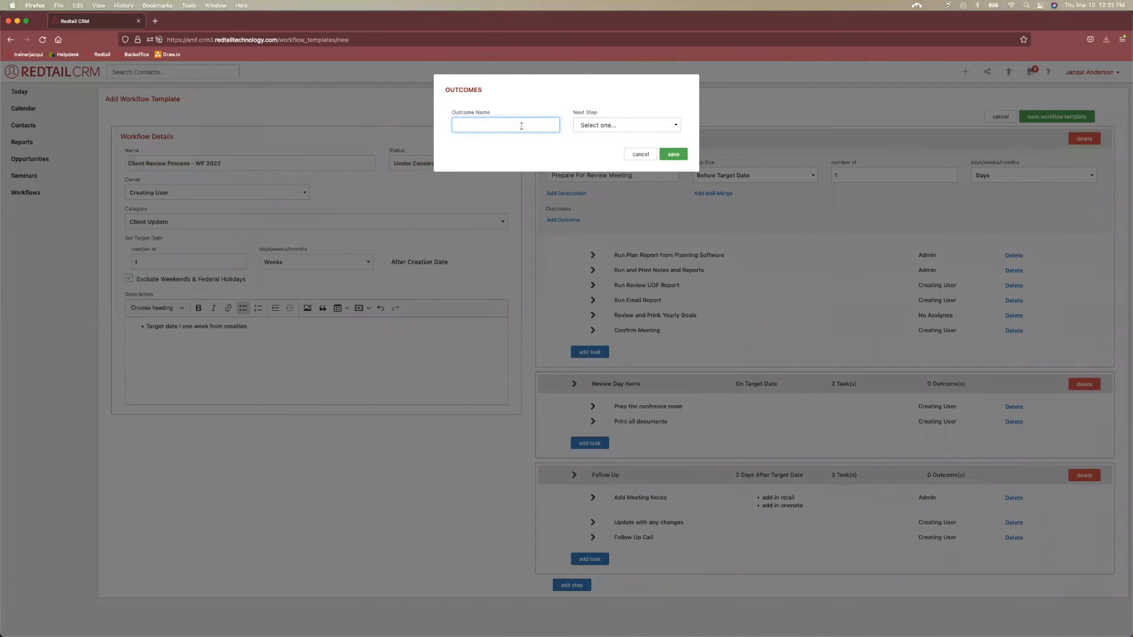
- Name the new outcome "Repeat Step One" and set its next step to Prepare For Review Meeting
{"action": "type", "text": "pe"}
{"action": "key", "text": "BackSpace"}
{"action": "key", "text": "BackSpace"}
{"action": "key", "text": "BackSpace"}
{"action": "type", "text": "eat Spet"}
{"action": "key", "text": "BackSpace"}
{"action": "key", "text": "BackSpace"}
{"action": "key", "text": "BackSpace"}
{"action": "type", "text": "tep one"}
{"action": "key", "text": "BackSpace"}
{"action": "key", "text": "BackSpace"}
{"action": "key", "text": "BackSpace"}
{"action": "type", "text": "One"}
{"action": "left_click", "coordinate": [614, 125]}
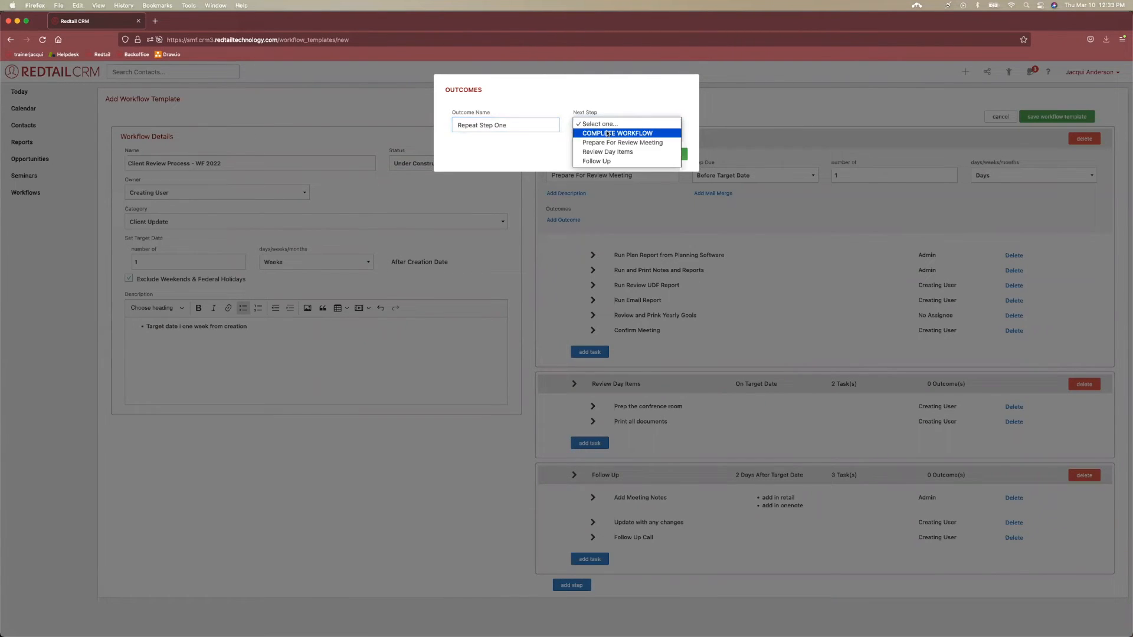
{"action": "left_click", "coordinate": [605, 144]}
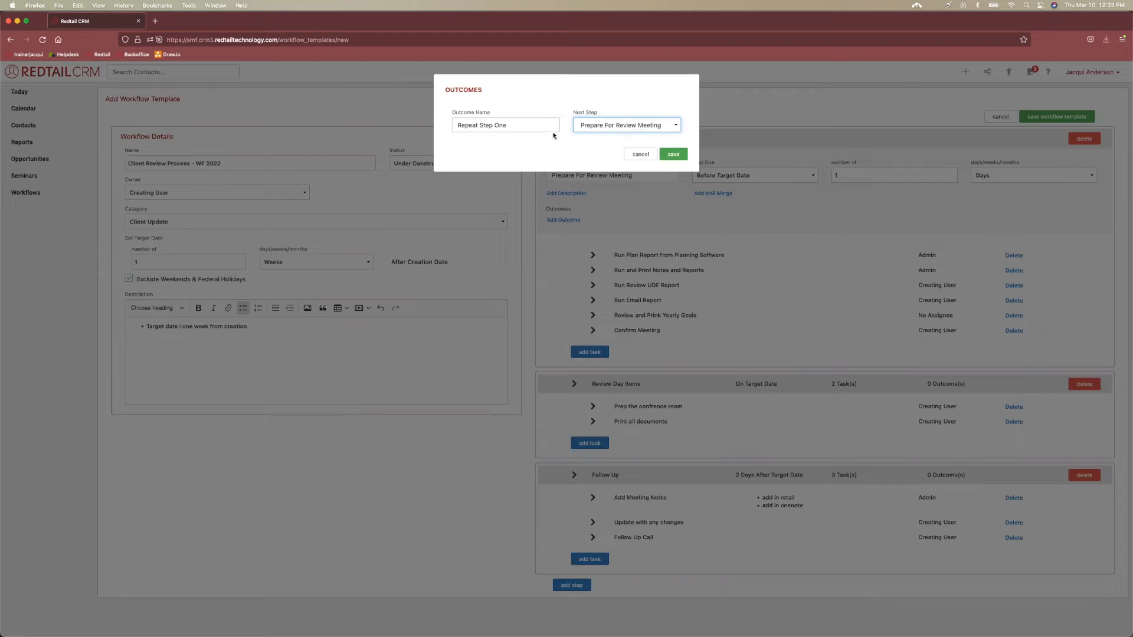
- Change the outcome's name to "Client Reschedules" and save the outcome
{"action": "triple_click", "coordinate": [453, 121]}
{"action": "key", "text": "BackSpace"}
{"action": "type", "text": "Cl"}
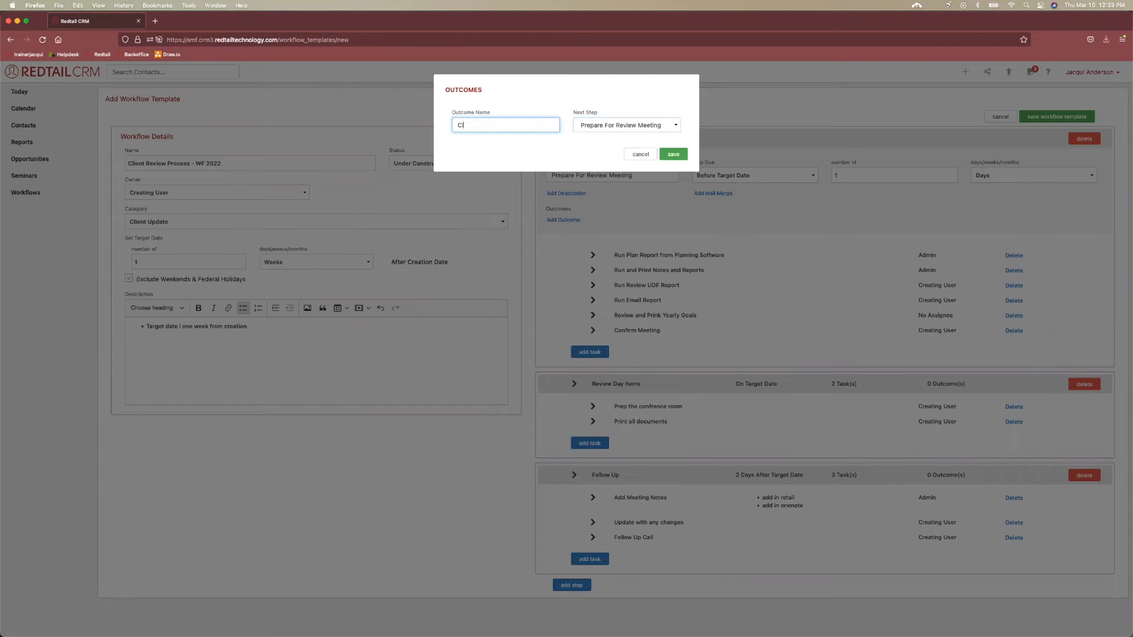
{"action": "type", "text": "ient Reschedules"}
{"action": "left_click", "coordinate": [674, 154]}
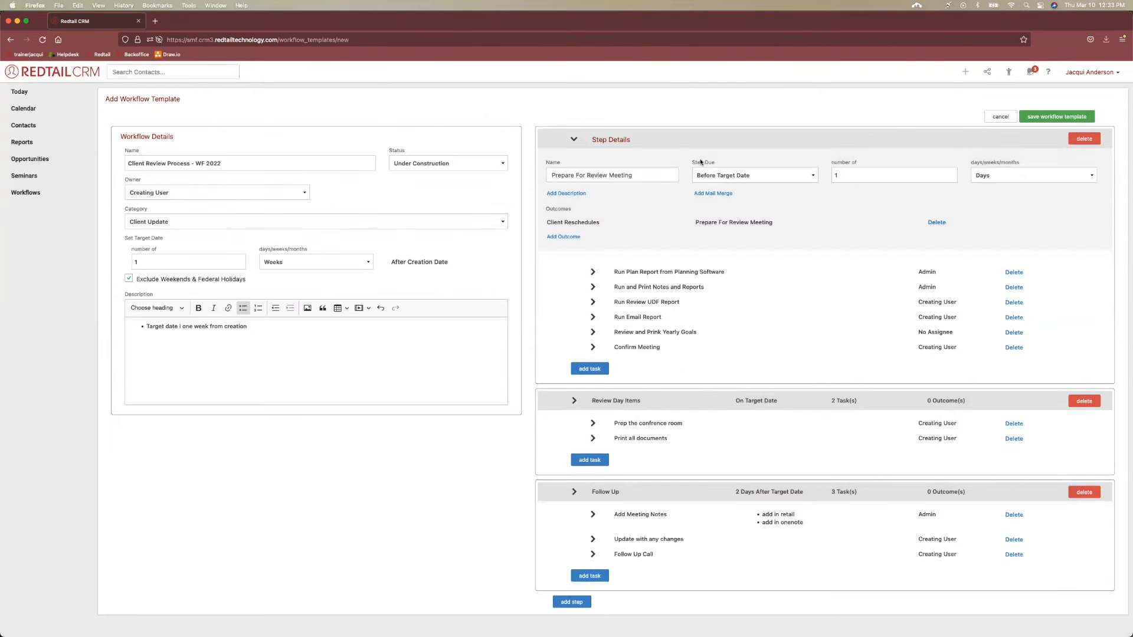
- Add a "Client Confirms Meeting" outcome to the Prepare For Review Meeting step with Review Day Items as its next step
{"action": "left_click", "coordinate": [562, 236]}
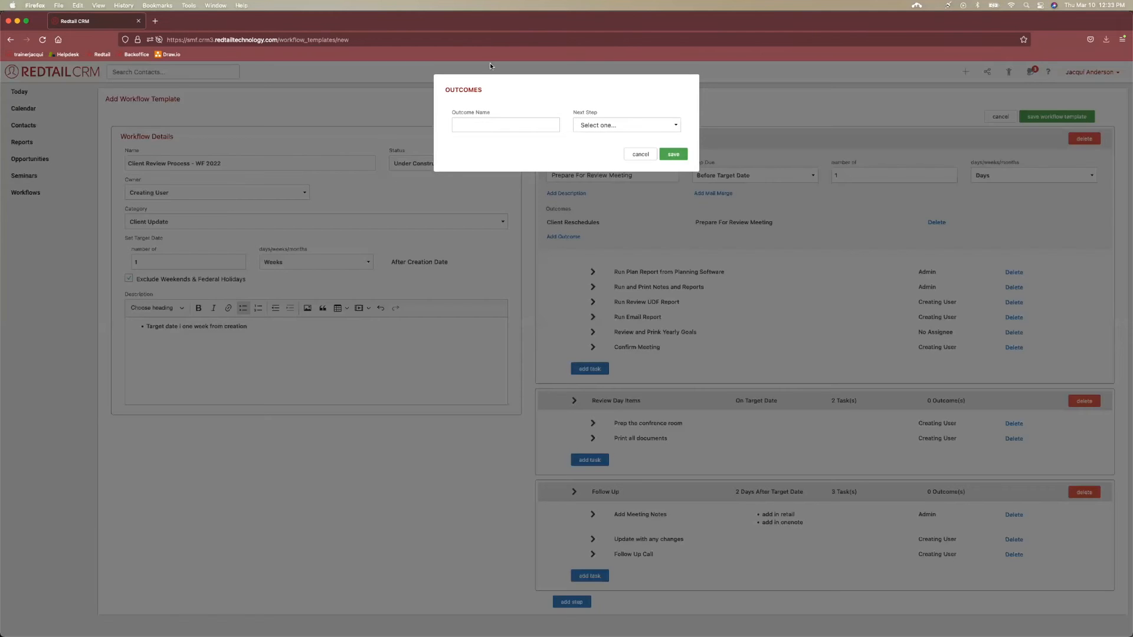
{"action": "left_click", "coordinate": [600, 125]}
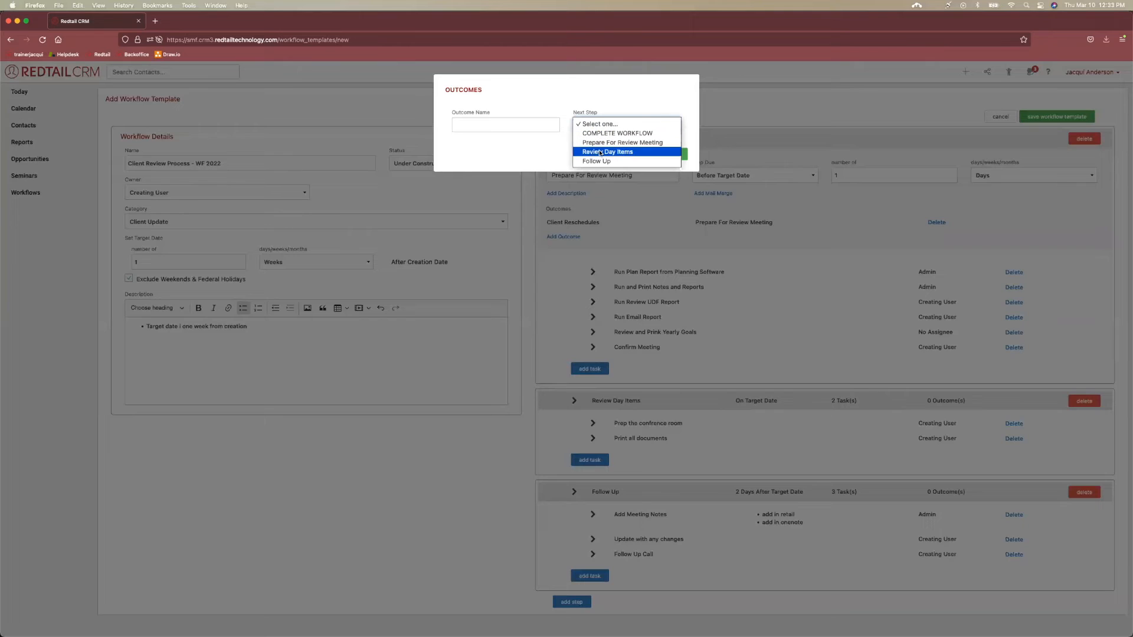
{"action": "left_click", "coordinate": [593, 151]}
{"action": "left_click", "coordinate": [552, 127]}
{"action": "type", "text": "Cl"}
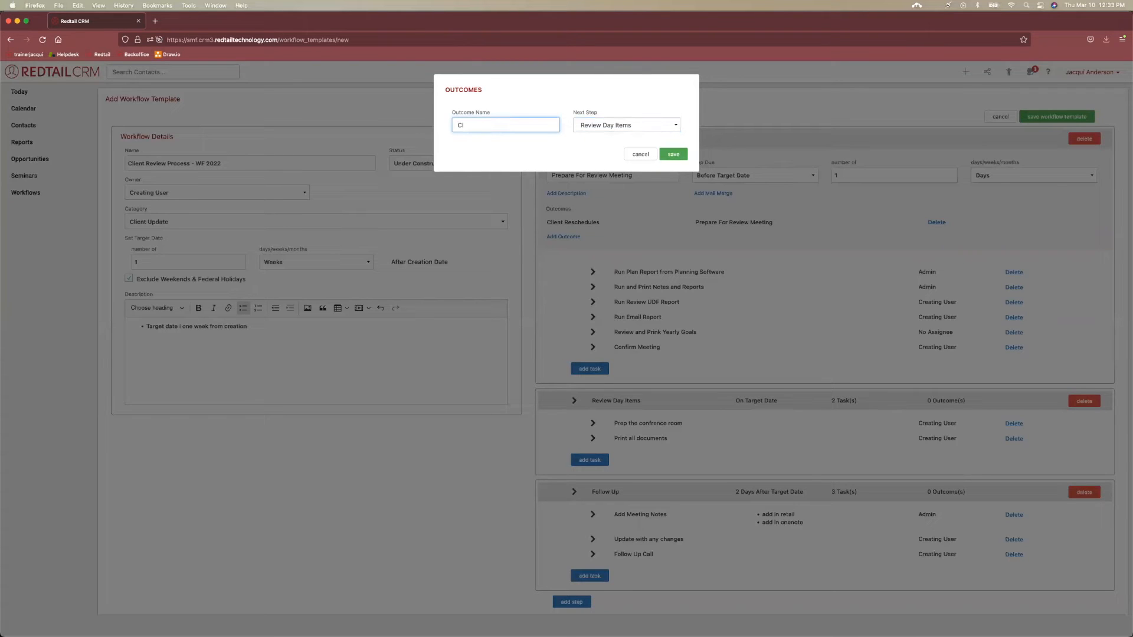
{"action": "type", "text": "ient Confirms Meeting"}
{"action": "left_click", "coordinate": [673, 154]}
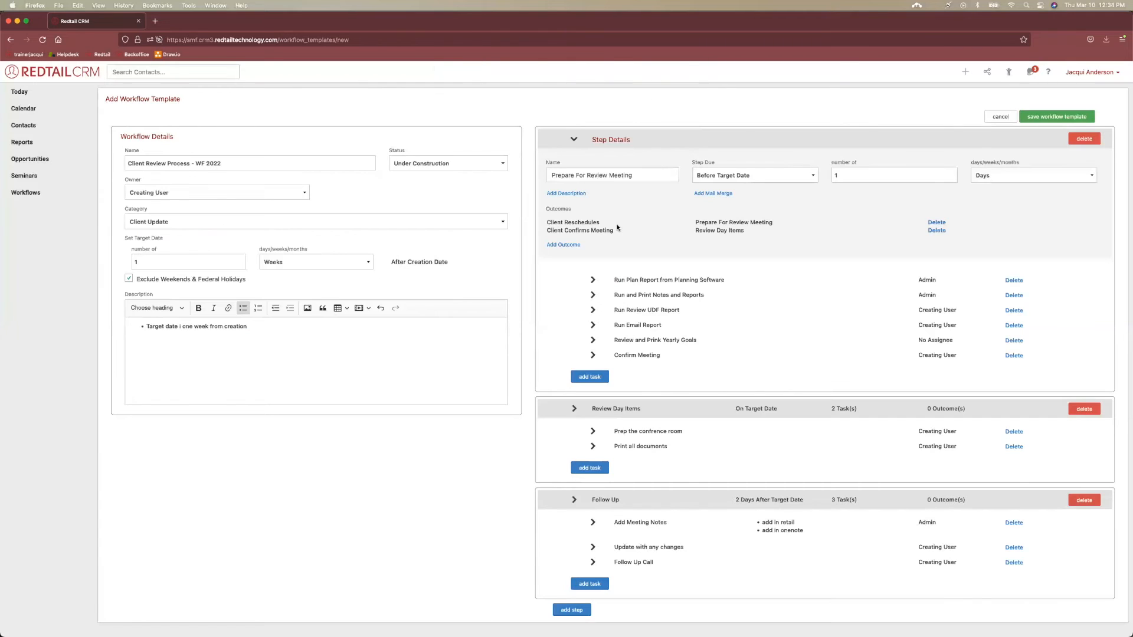
- Add a "Client Cancles" outcome to the Prepare For Review Meeting step with COMPLETE WORKFLOW as its next step
{"action": "left_click", "coordinate": [568, 245]}
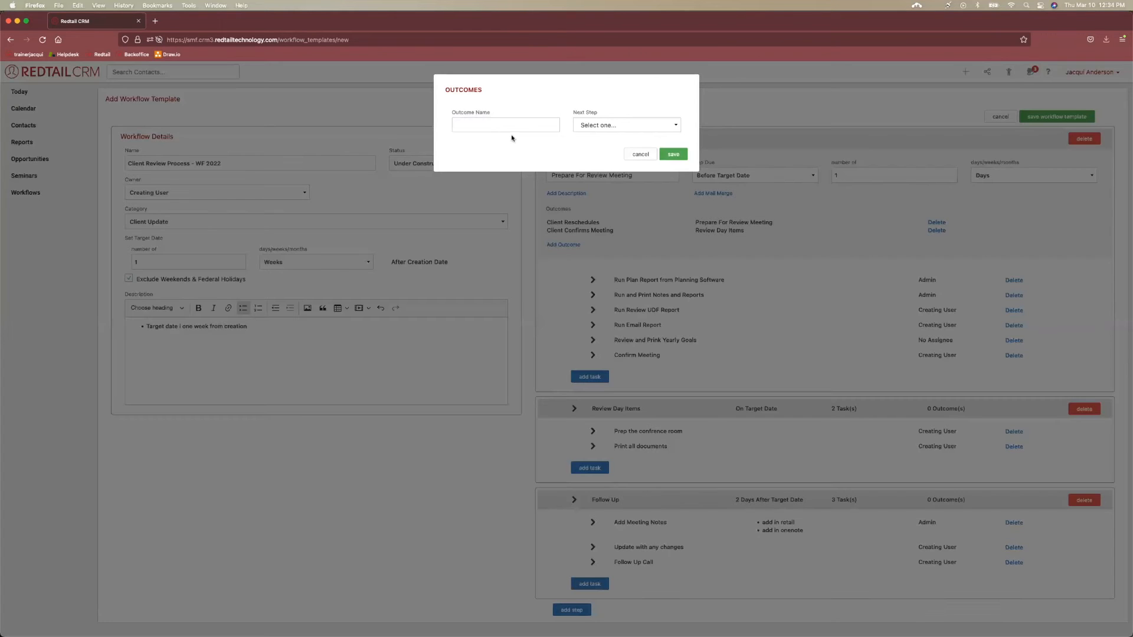
{"action": "left_click", "coordinate": [492, 122]}
{"action": "type", "text": "Cline"}
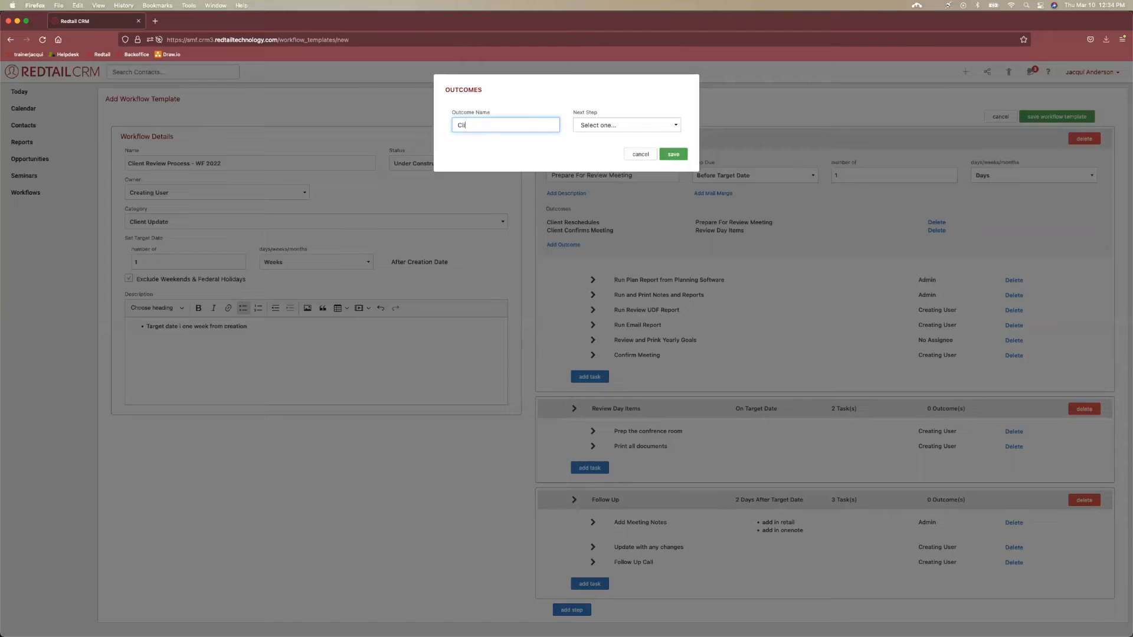
{"action": "key", "text": "BackSpace"}
{"action": "key", "text": "BackSpace"}
{"action": "type", "text": "ent Cancled"}
{"action": "left_click", "coordinate": [613, 124]}
{"action": "left_click", "coordinate": [622, 130]}
{"action": "left_click", "coordinate": [625, 124]}
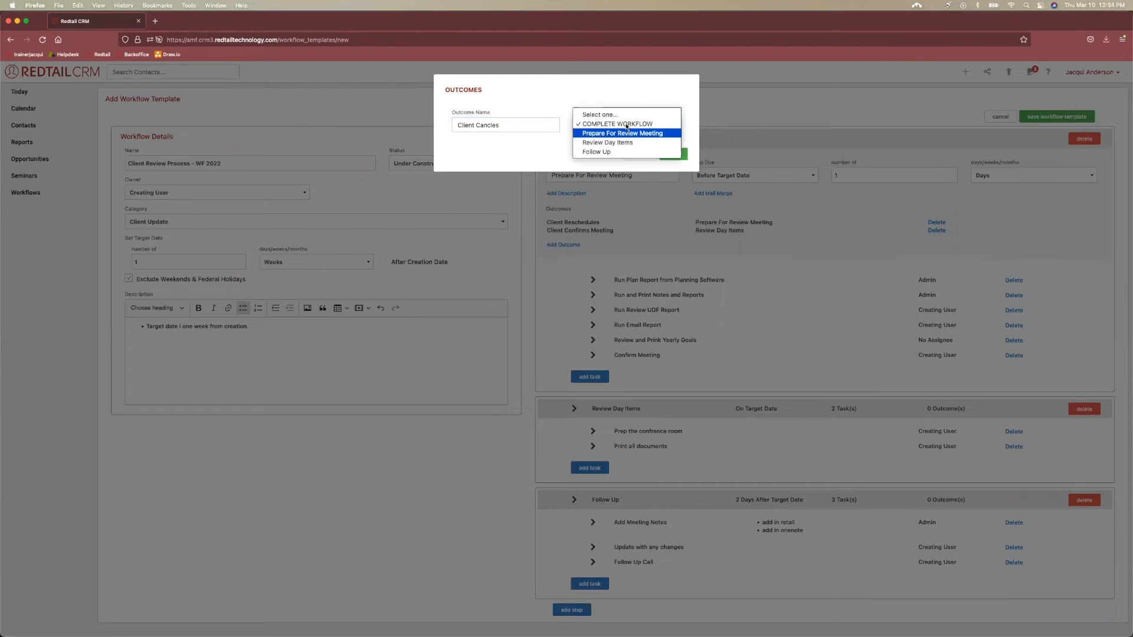
{"action": "left_click", "coordinate": [626, 125]}
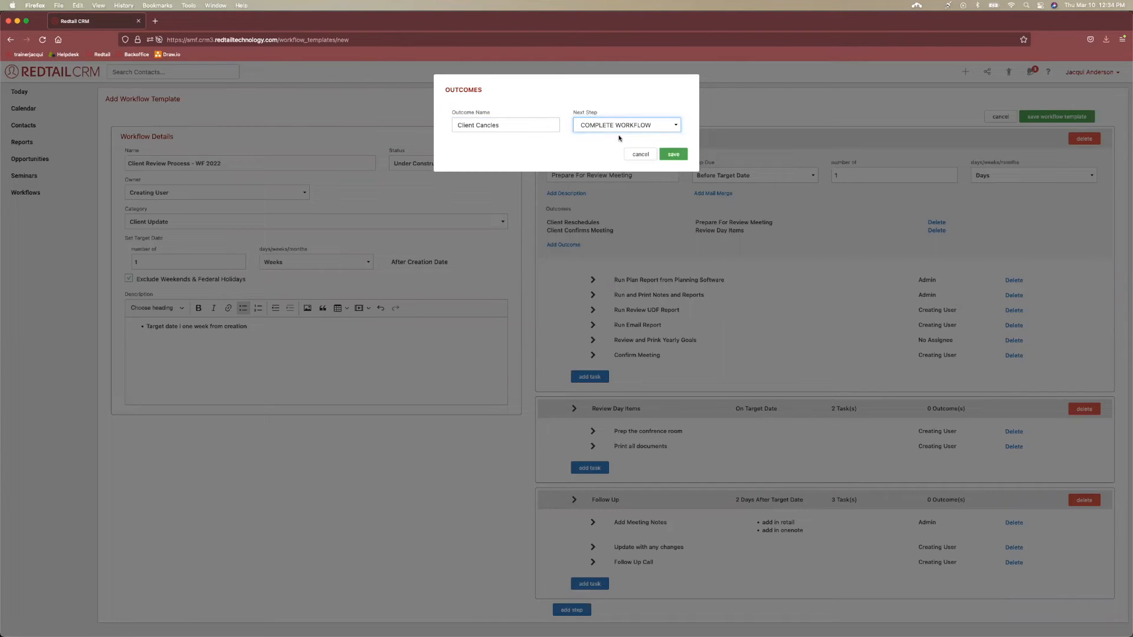
{"action": "left_click", "coordinate": [675, 155]}
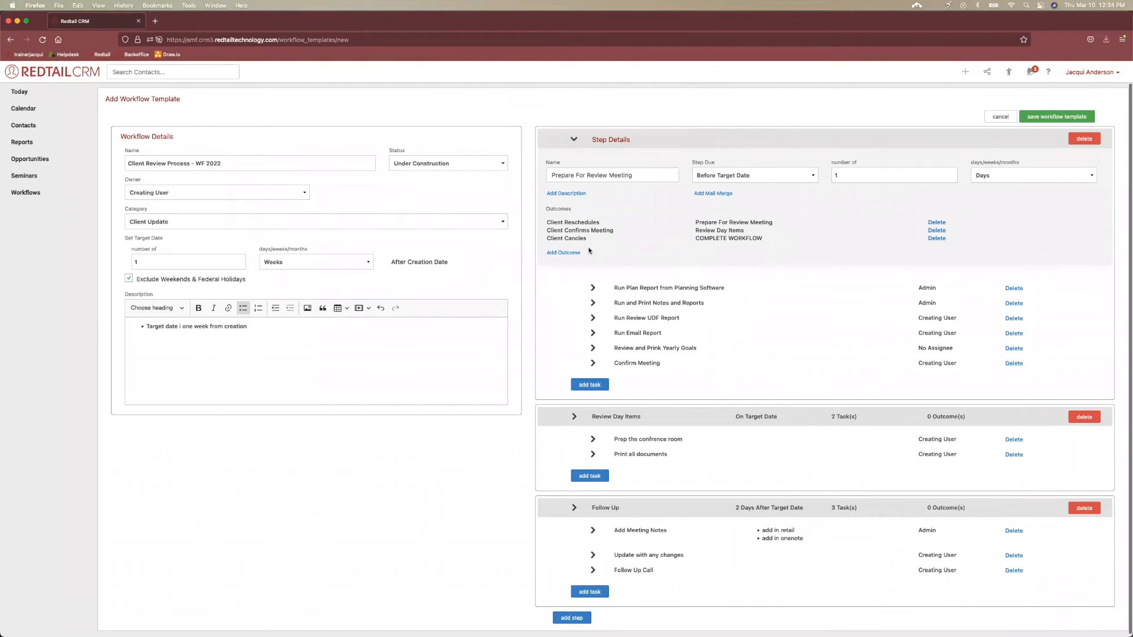
- Add a "Client Reschedule" outcome to the Prepare For Review Meeting step with COMPLETE WORKFLOW as its next step
{"action": "left_click", "coordinate": [570, 253]}
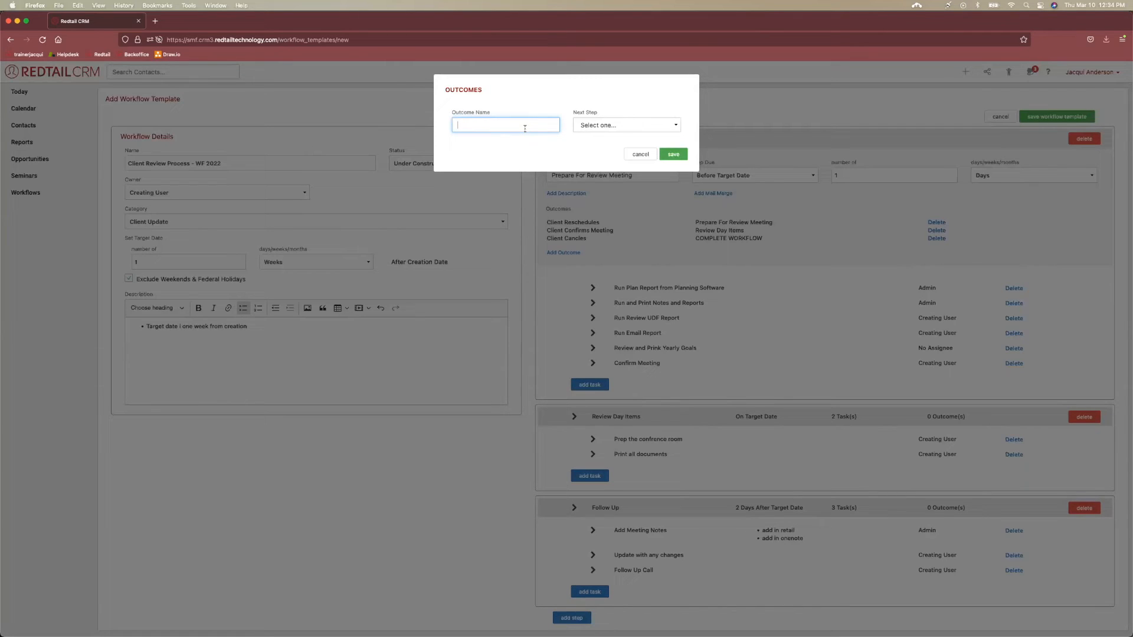
{"action": "left_click", "coordinate": [581, 125]}
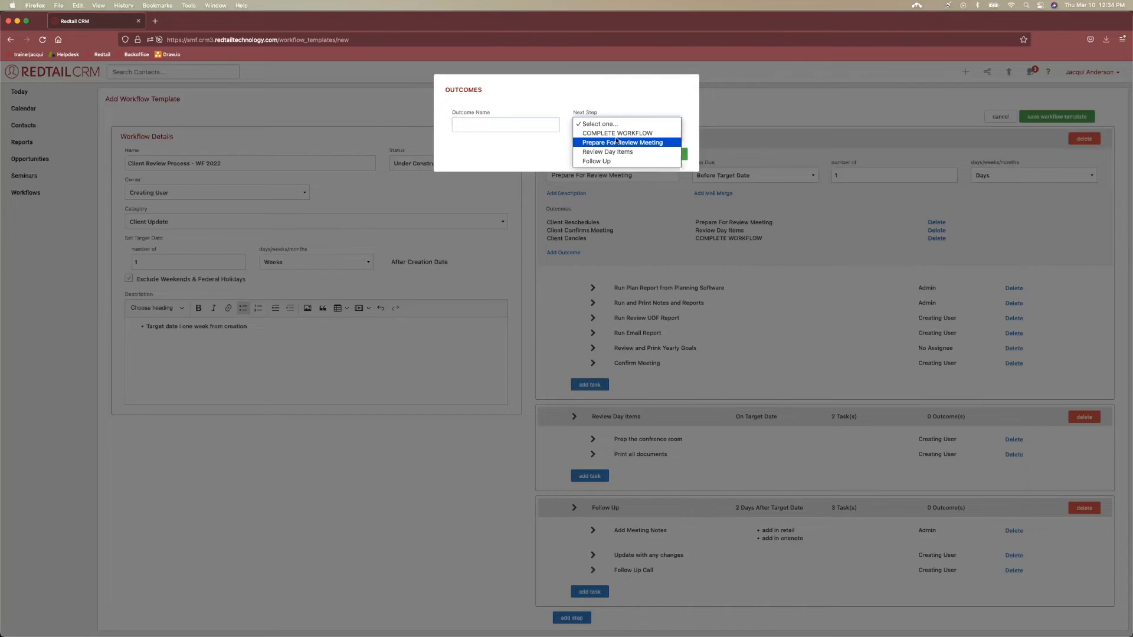
{"action": "left_click", "coordinate": [575, 133]}
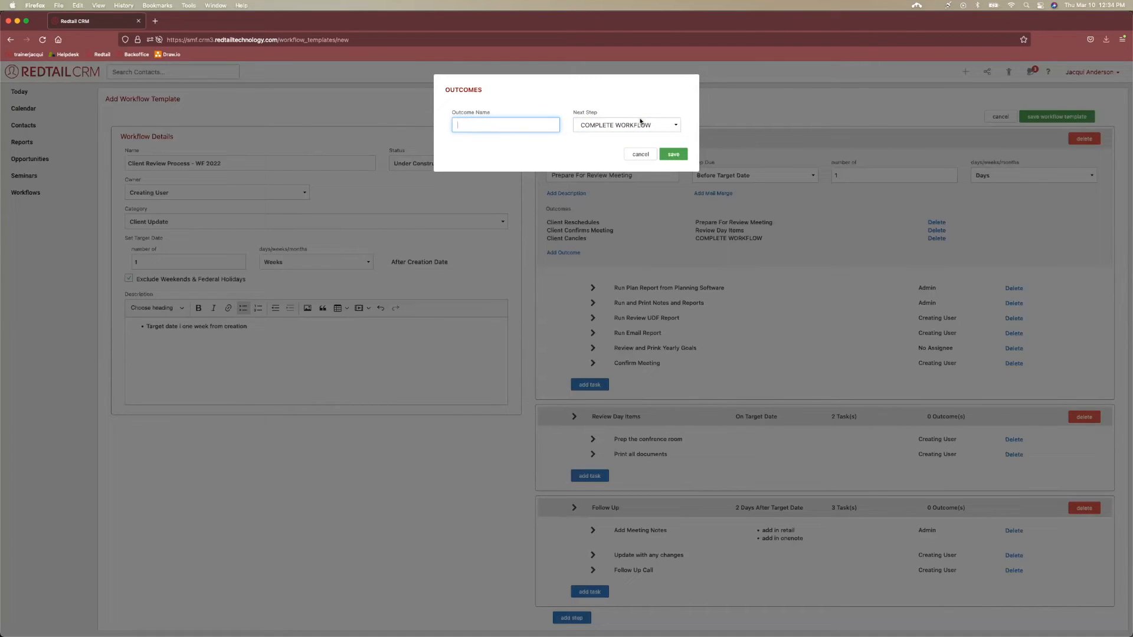
{"action": "type", "text": "Clinet Rescheudle"}
{"action": "key", "text": "BackSpace"}
{"action": "key", "text": "BackSpace"}
{"action": "key", "text": "BackSpace"}
{"action": "key", "text": "BackSpace"}
{"action": "key", "text": "BackSpace"}
{"action": "key", "text": "BackSpace"}
{"action": "type", "text": "hedu"}
{"action": "left_click", "coordinate": [669, 155]}
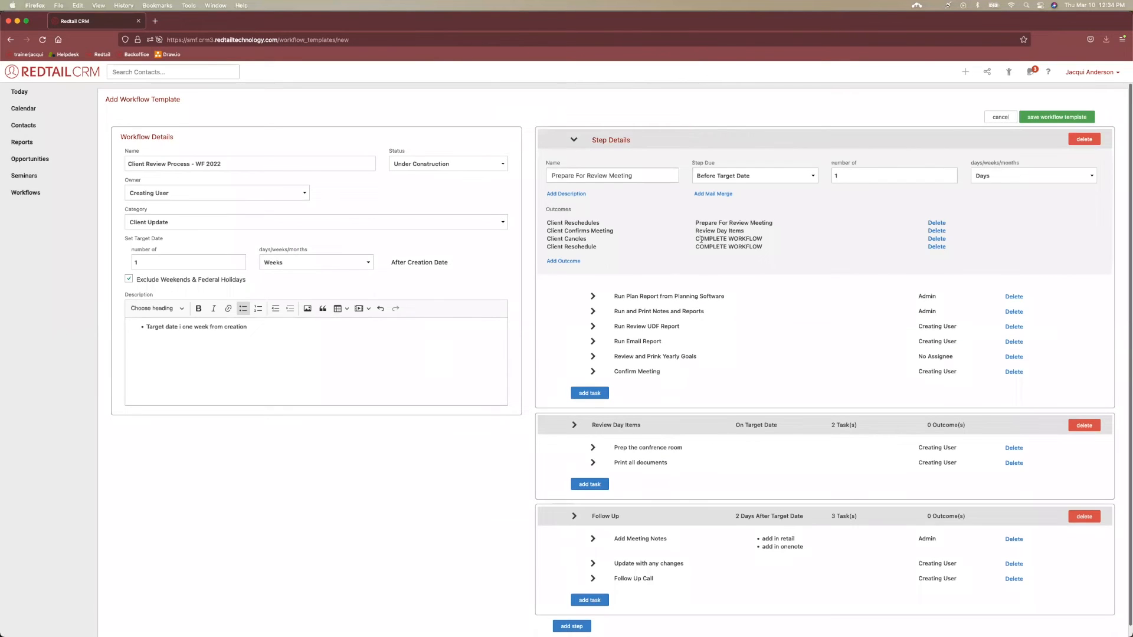
- Delete the Client Reschedule outcome that leads to COMPLETE WORKFLOW from the Prepare For Review Meeting step
{"action": "left_click_drag", "start_coordinate": [696, 237], "coordinate": [764, 247]}
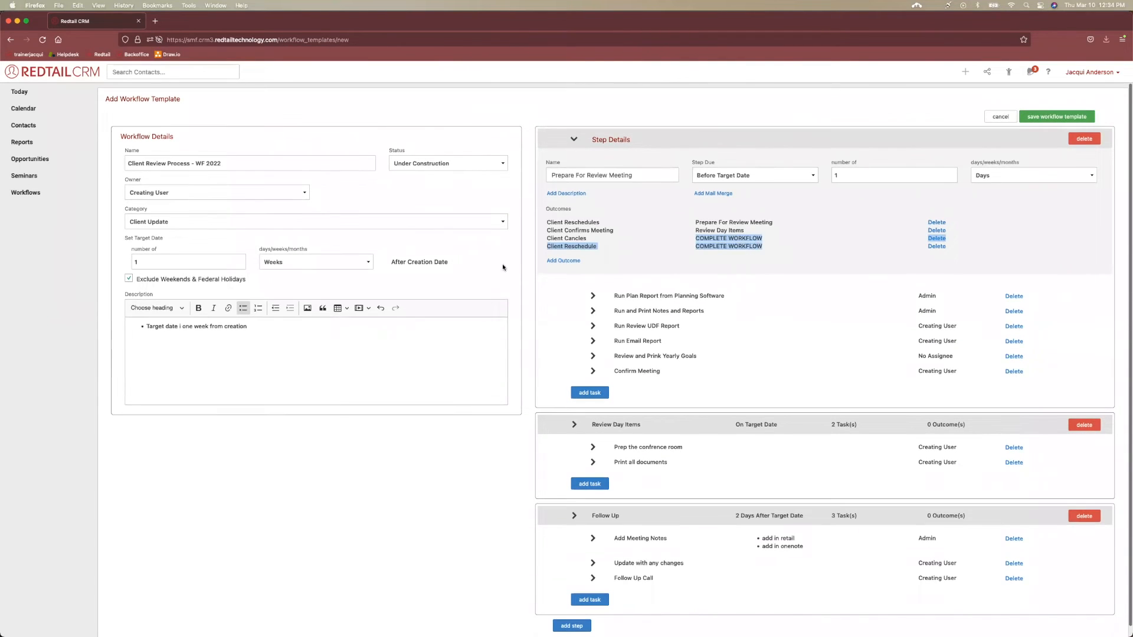
{"action": "left_click", "coordinate": [702, 241]}
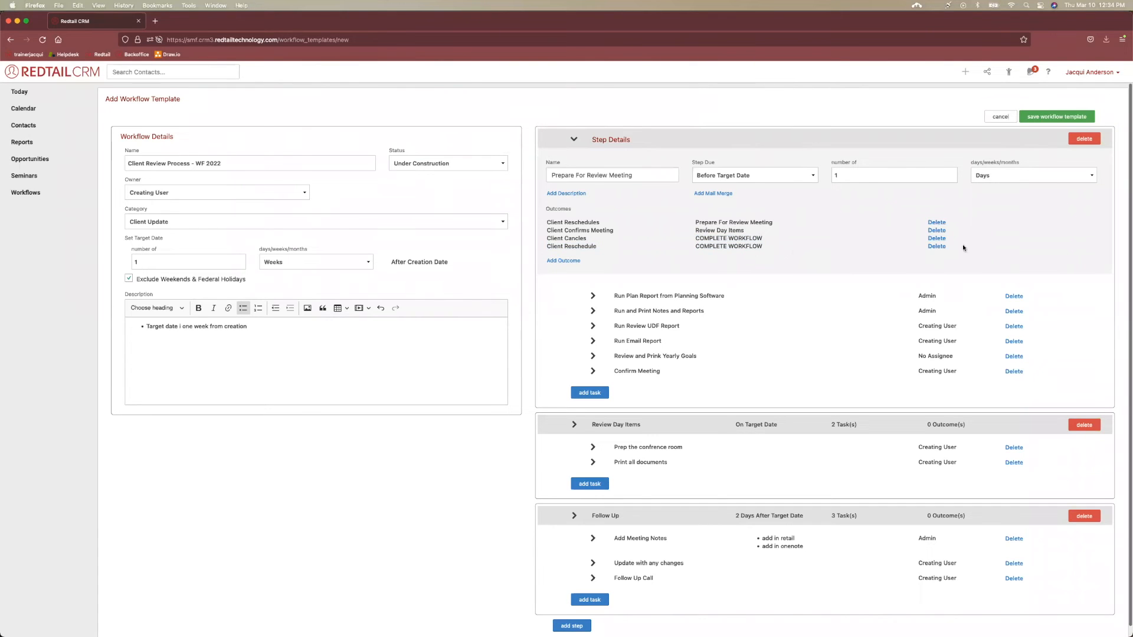
{"action": "left_click", "coordinate": [938, 247]}
{"action": "left_click", "coordinate": [672, 138]}
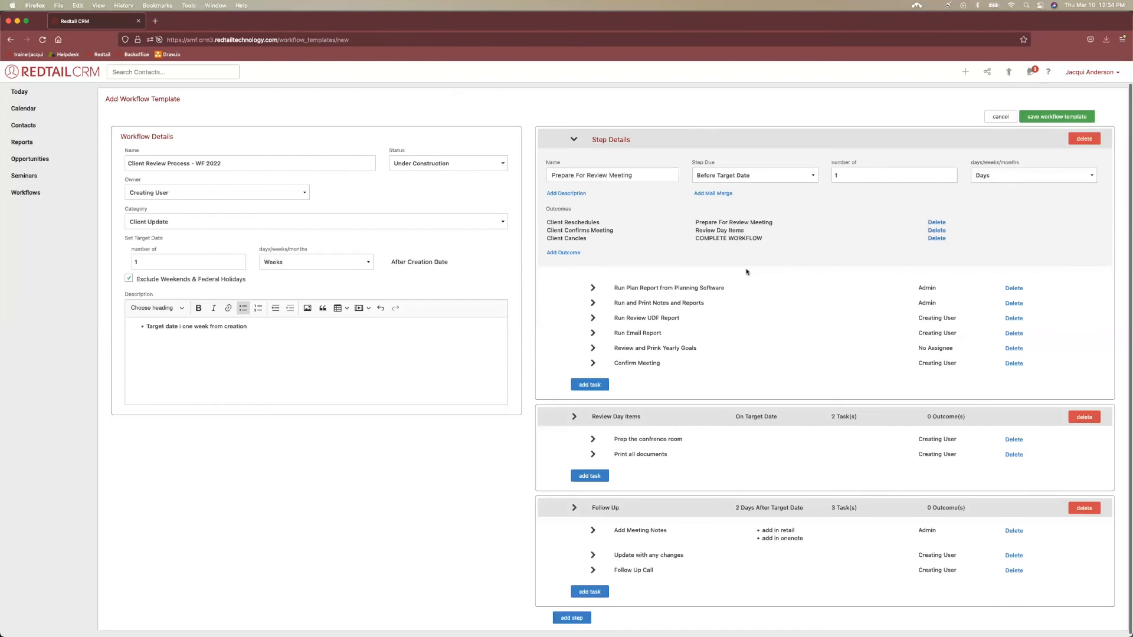
- Add a "Client Attends Meeting" outcome to the Review Day Items step with Follow Up as its next step
{"action": "left_click", "coordinate": [573, 140]}
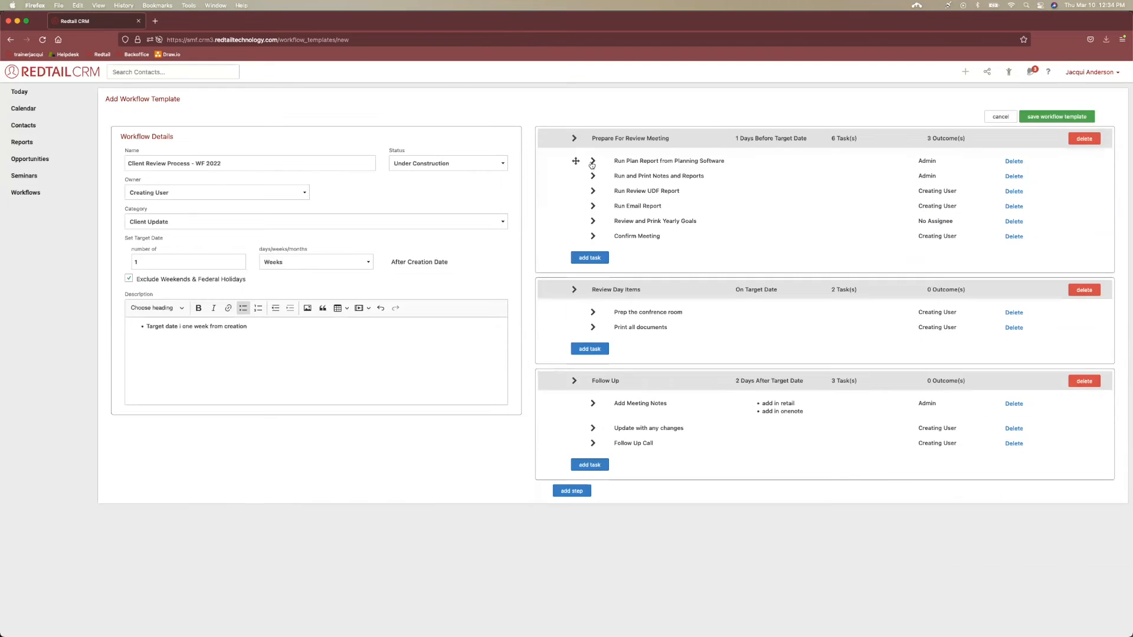
{"action": "left_click", "coordinate": [574, 290]}
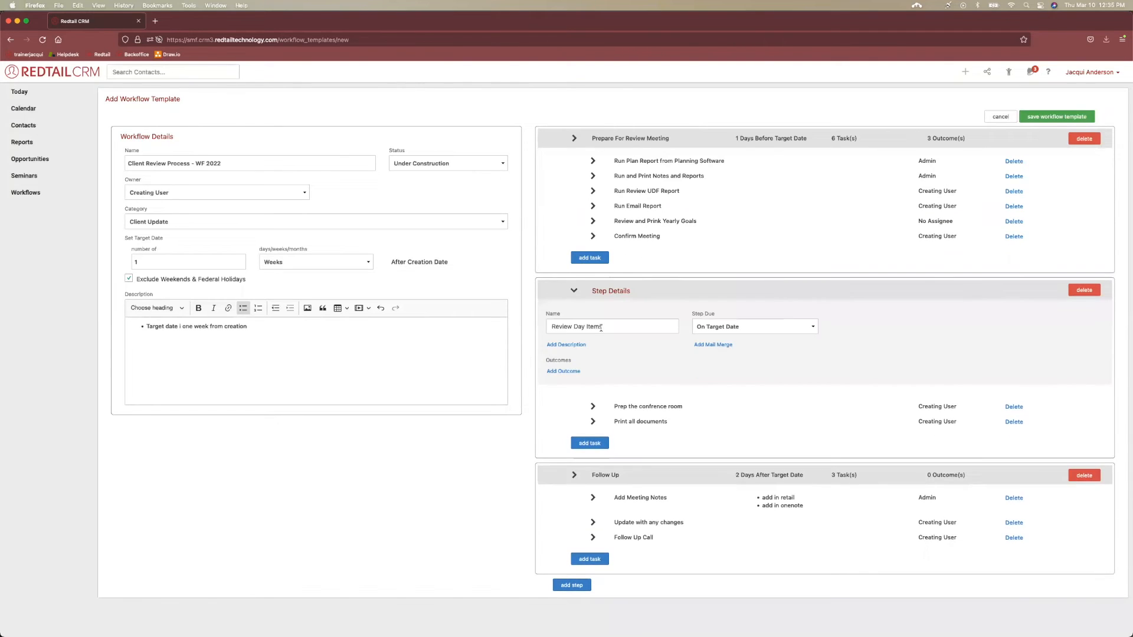
{"action": "left_click", "coordinate": [564, 372]}
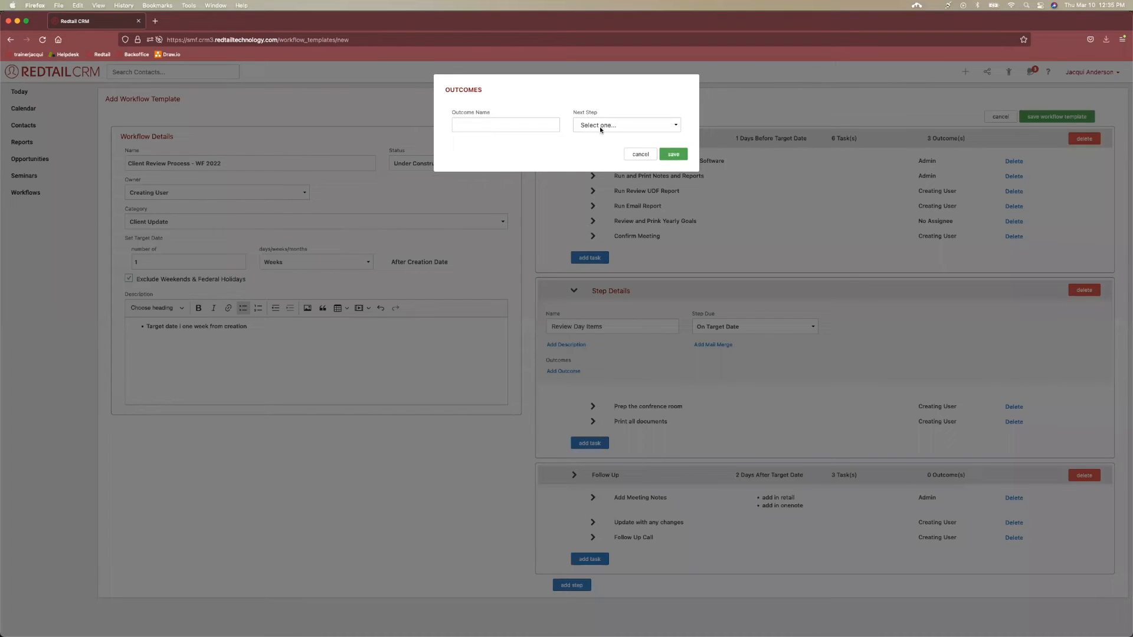
{"action": "left_click", "coordinate": [599, 125]}
{"action": "left_click", "coordinate": [522, 121]}
{"action": "left_click", "coordinate": [521, 125]}
{"action": "type", "text": "CLie"}
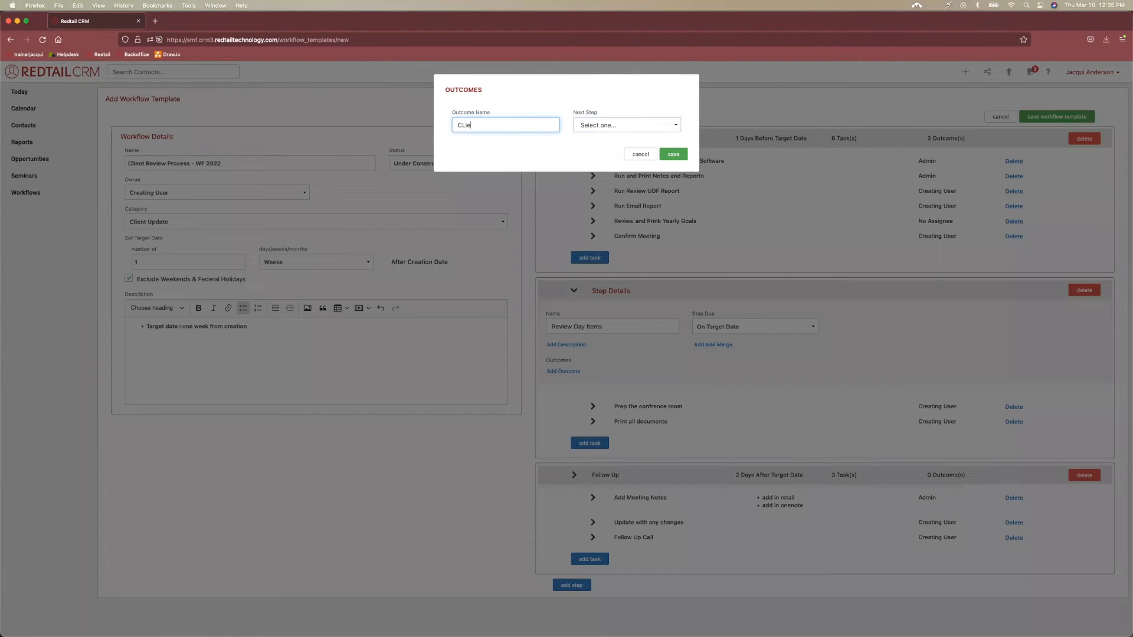
{"action": "type", "text": "nt Attends Meeting"}
{"action": "left_click", "coordinate": [625, 126]}
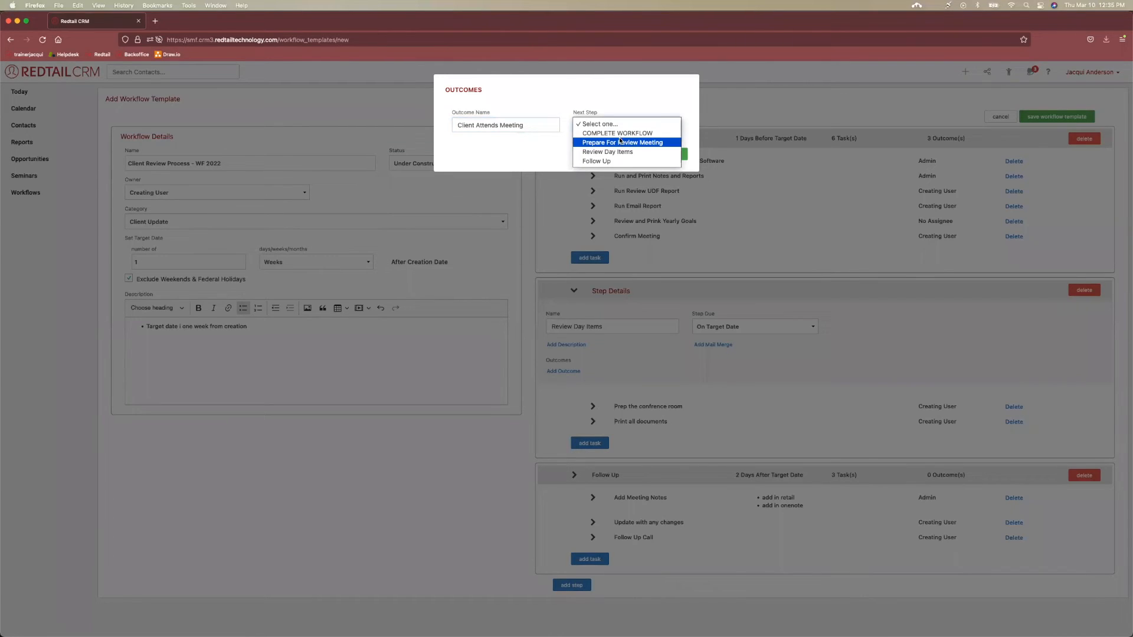
{"action": "left_click", "coordinate": [612, 161]}
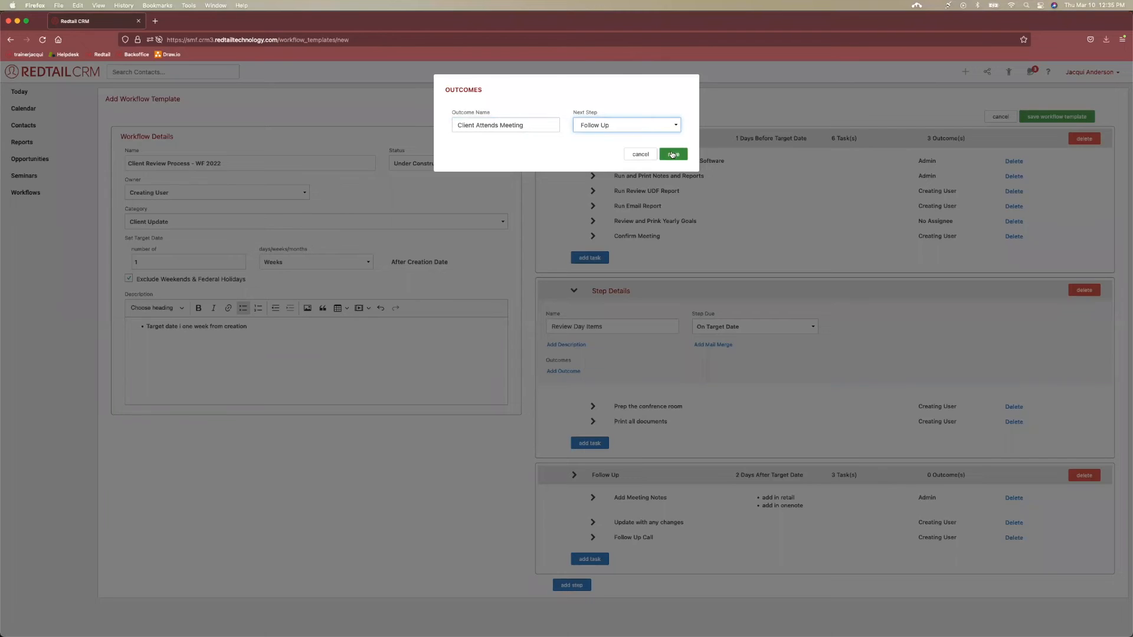
{"action": "left_click", "coordinate": [675, 153]}
- Add a "Client Reschedules" outcome to the Review Day Items step with Prepare For Review Meeting as its next step
{"action": "left_click", "coordinate": [563, 388]}
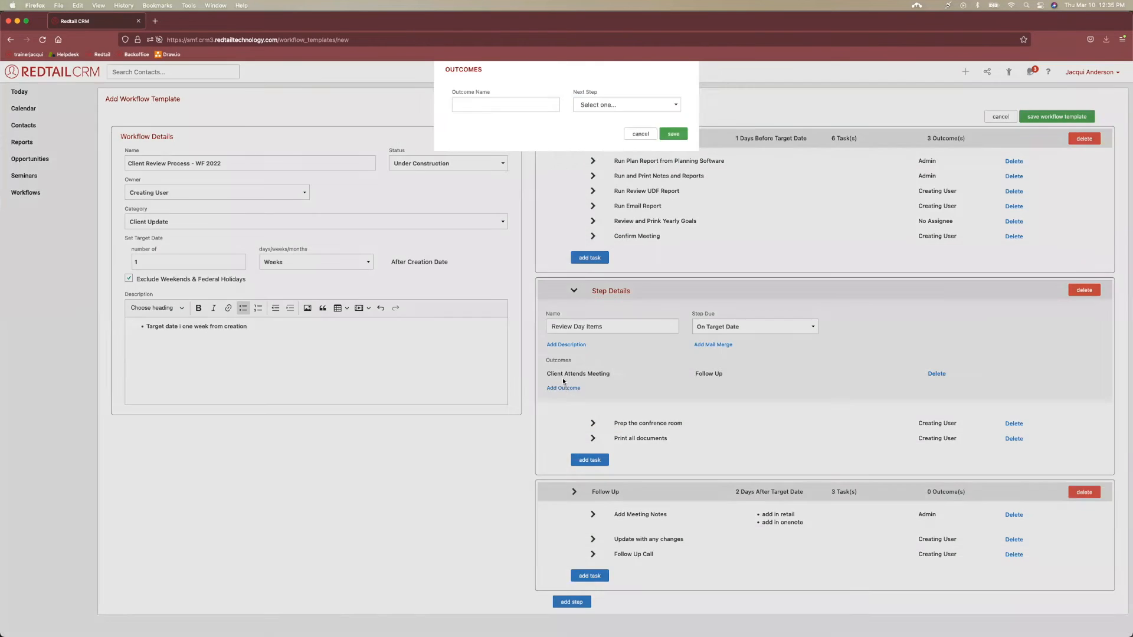
{"action": "left_click", "coordinate": [512, 121]}
{"action": "type", "text": "Client Reschedules"}
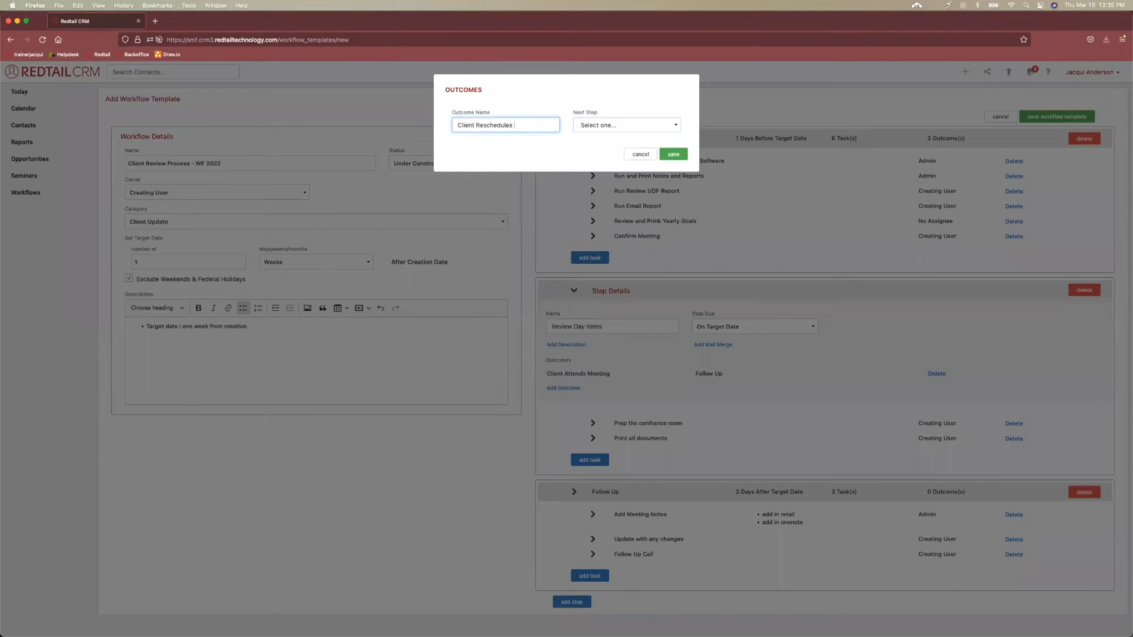
{"action": "left_click", "coordinate": [642, 122]}
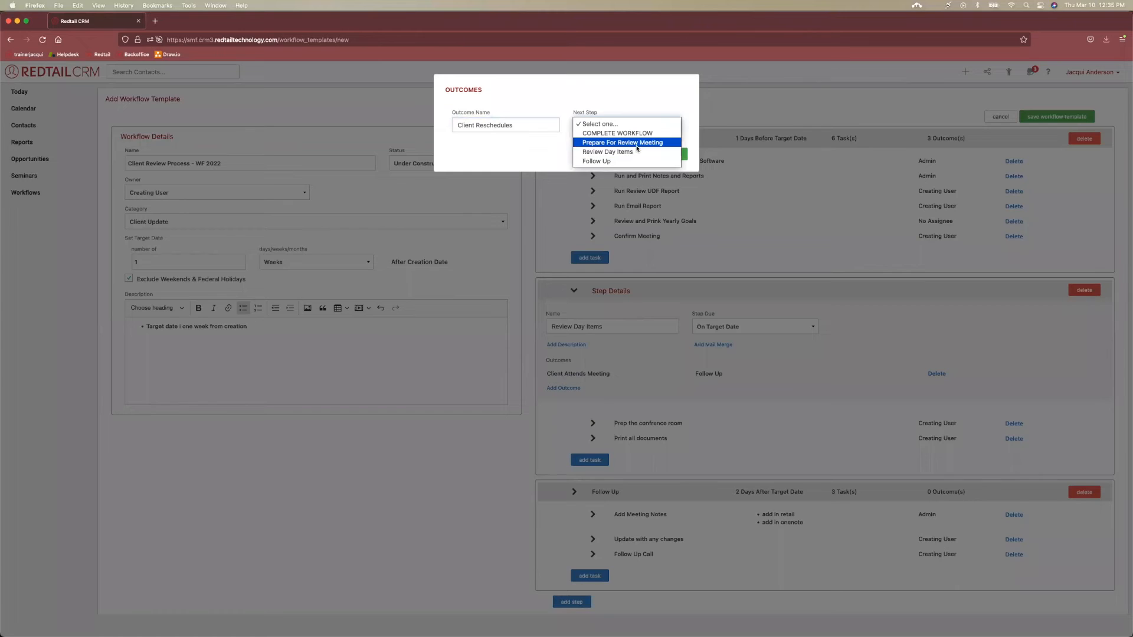
{"action": "left_click", "coordinate": [665, 141]}
{"action": "left_click", "coordinate": [664, 155]}
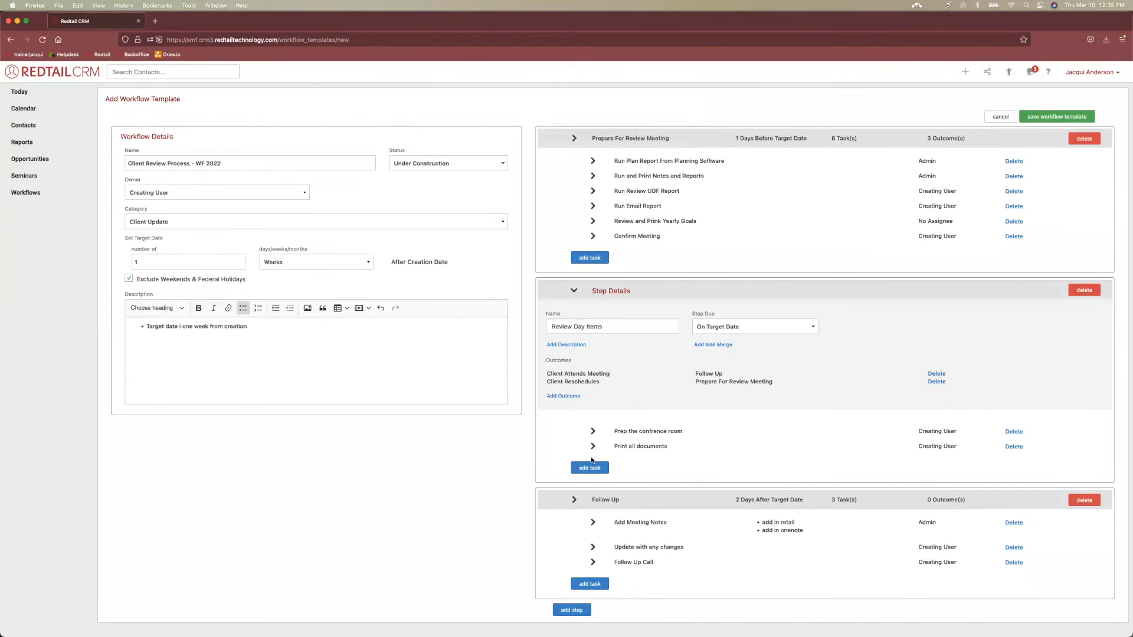
- Add a "Client Cancels" outcome to the Review Day Items step with COMPLETE WORKFLOW as its next step, and collapse the step
{"action": "left_click", "coordinate": [563, 396]}
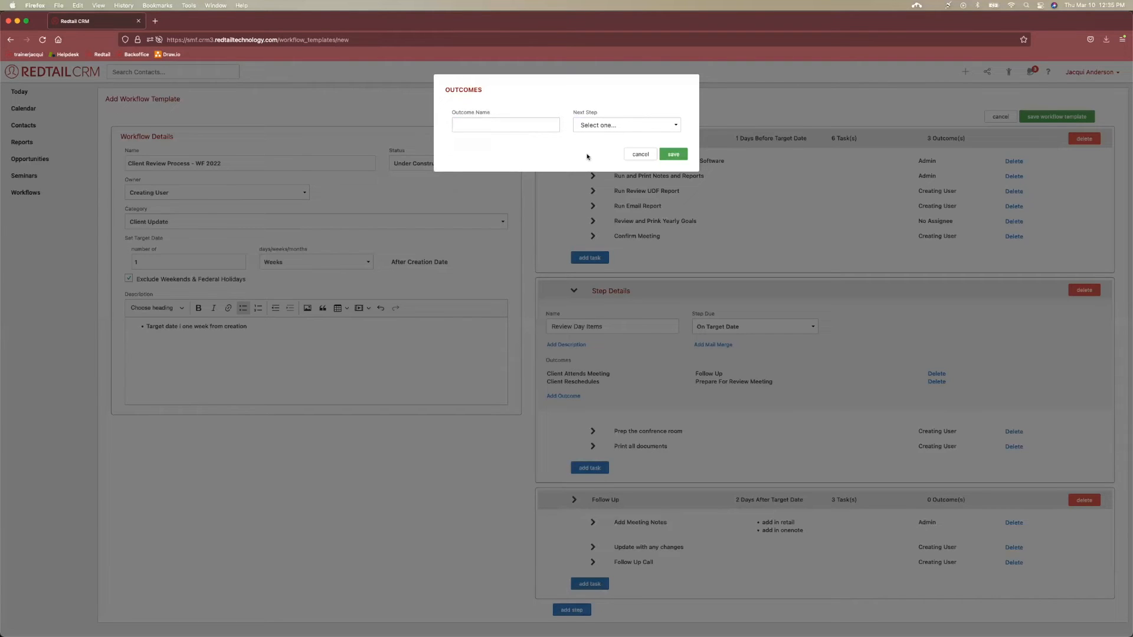
{"action": "left_click", "coordinate": [496, 121]}
{"action": "type", "text": "Client Cancels"}
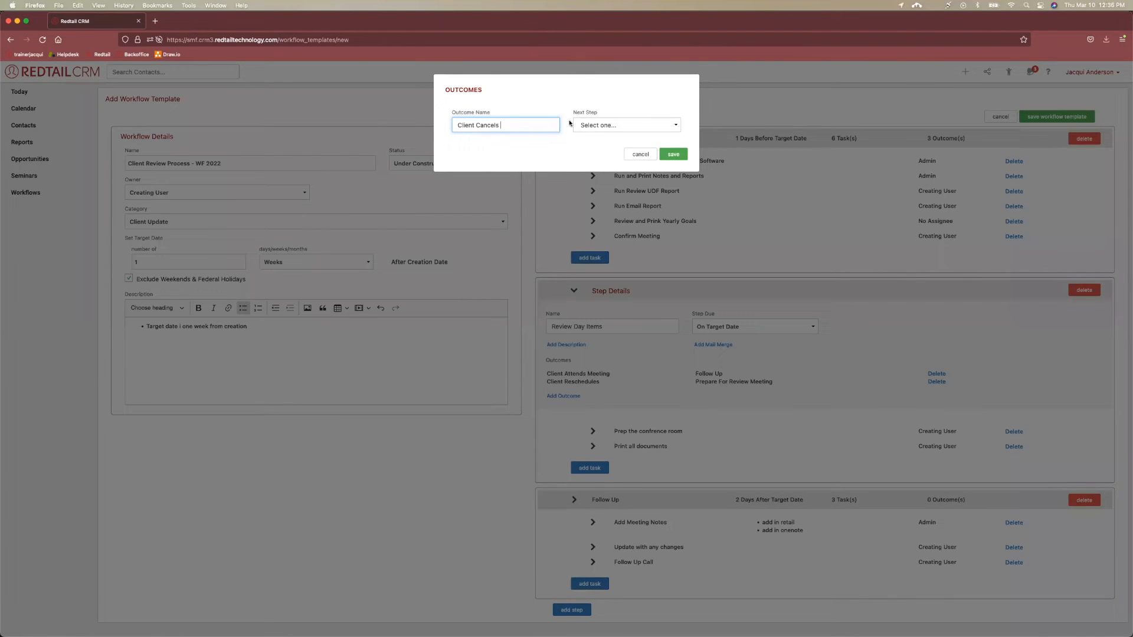
{"action": "left_click", "coordinate": [611, 127]}
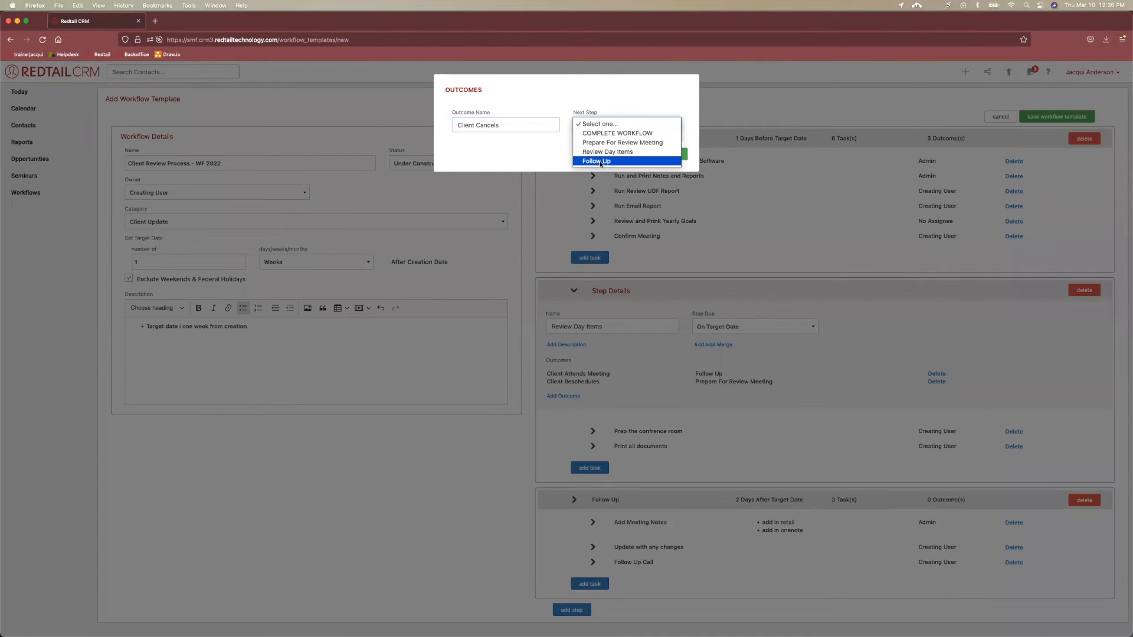
{"action": "left_click", "coordinate": [617, 133]}
{"action": "left_click", "coordinate": [672, 156]}
{"action": "scroll", "coordinate": [591, 248], "scroll_direction": "down", "scroll_amount": 1}
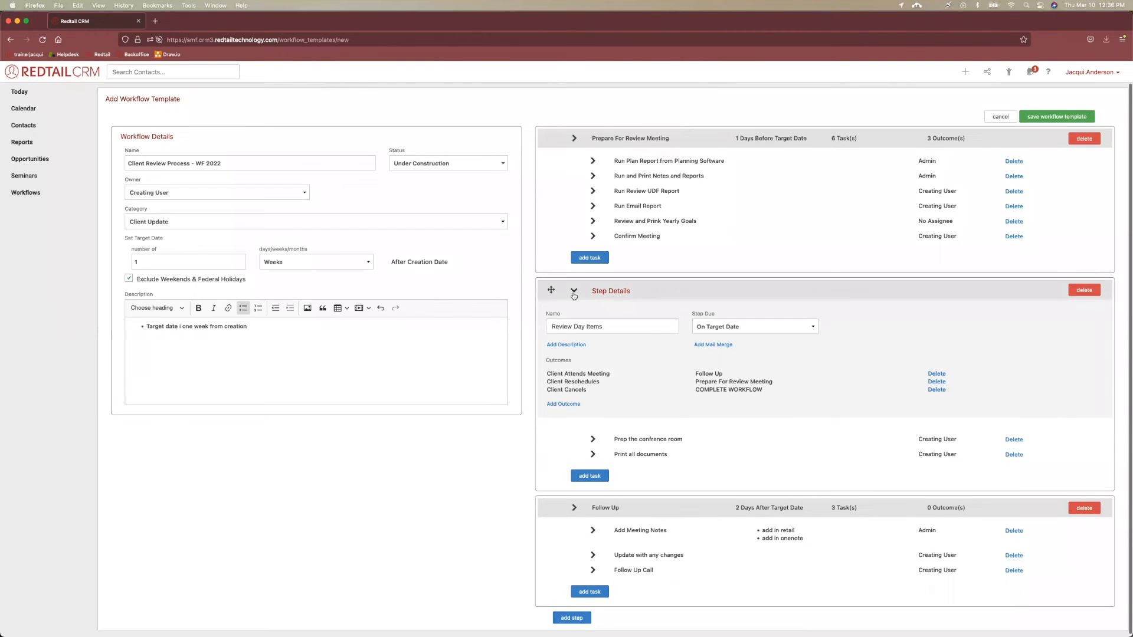
{"action": "left_click", "coordinate": [574, 290]}
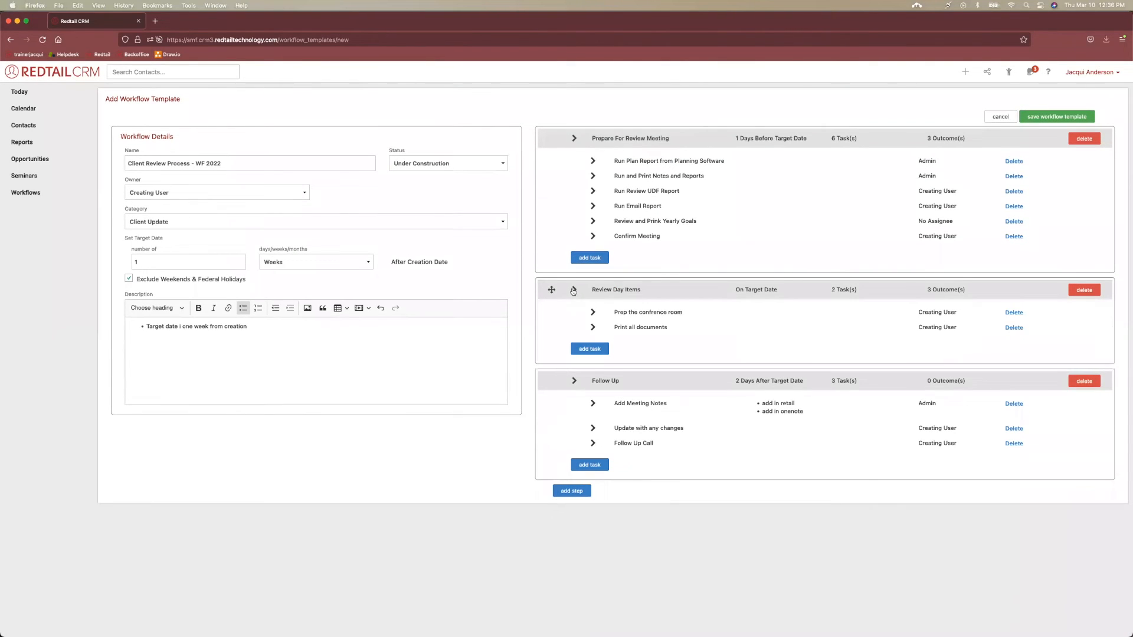
- Set the Client Review Process template's status to Active and save the workflow template
{"action": "left_click", "coordinate": [576, 382]}
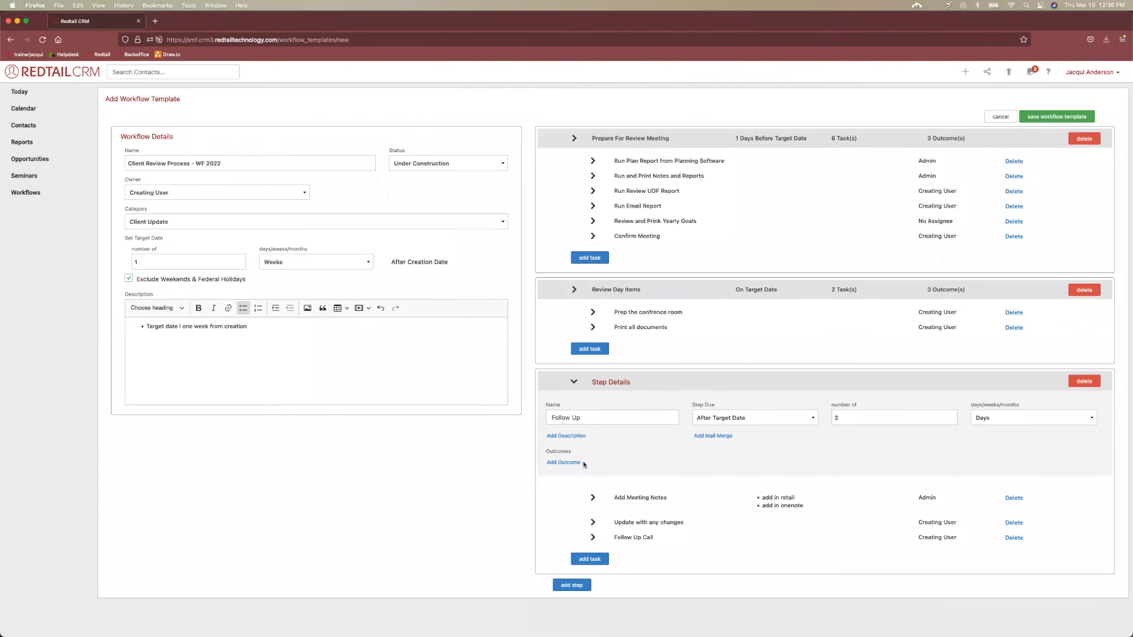
{"action": "left_click", "coordinate": [573, 383]}
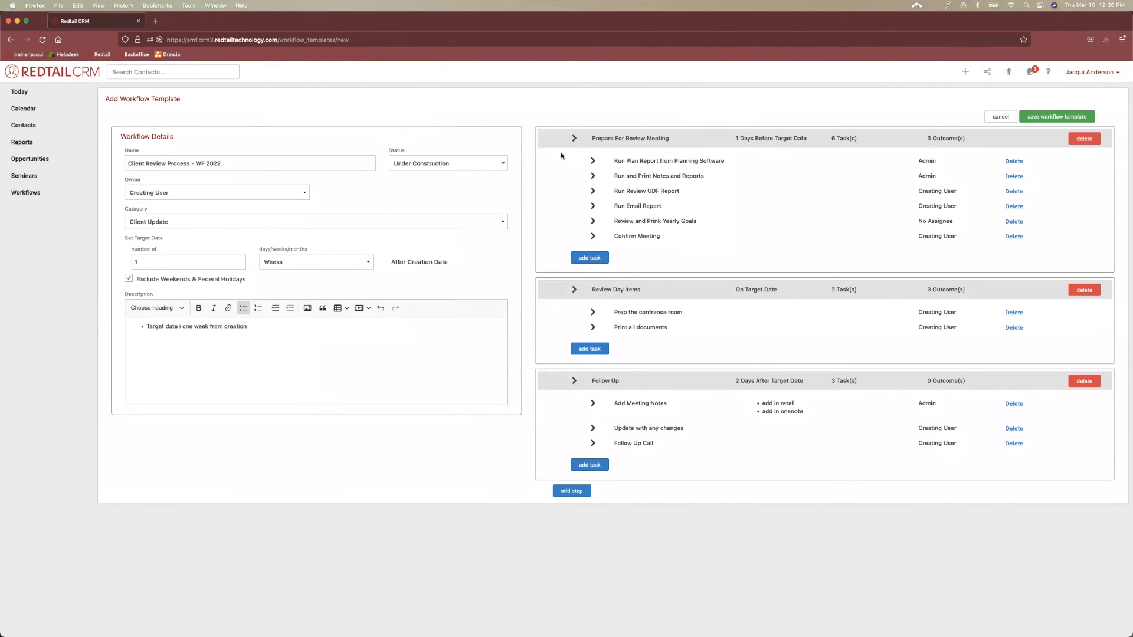
{"action": "left_click", "coordinate": [491, 167]}
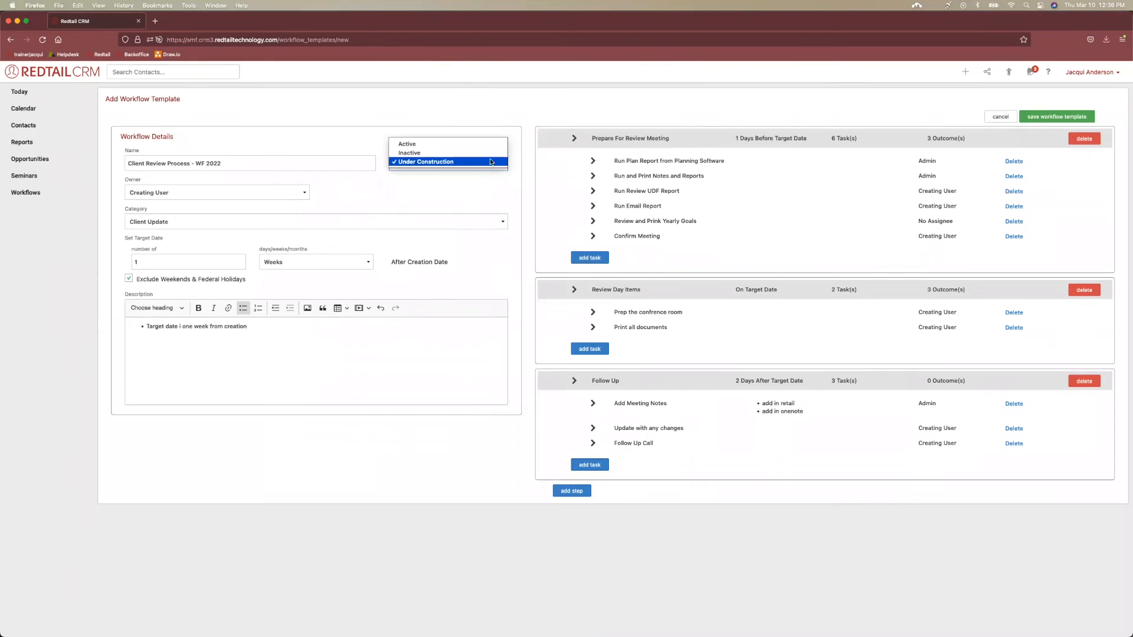
{"action": "left_click", "coordinate": [485, 142]}
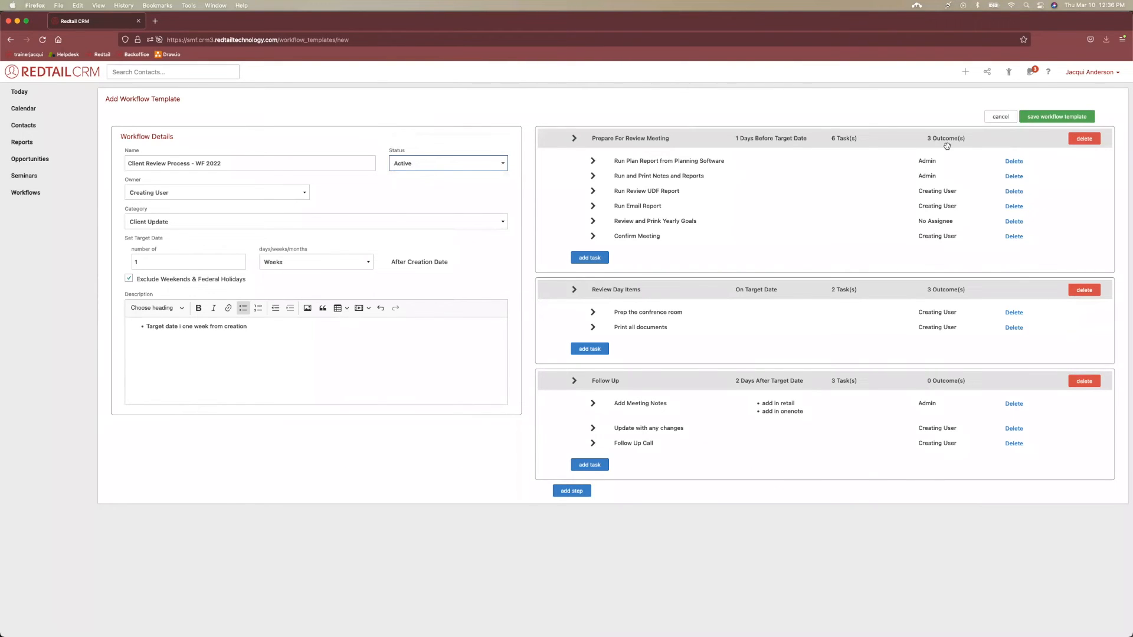
{"action": "left_click", "coordinate": [1059, 117]}
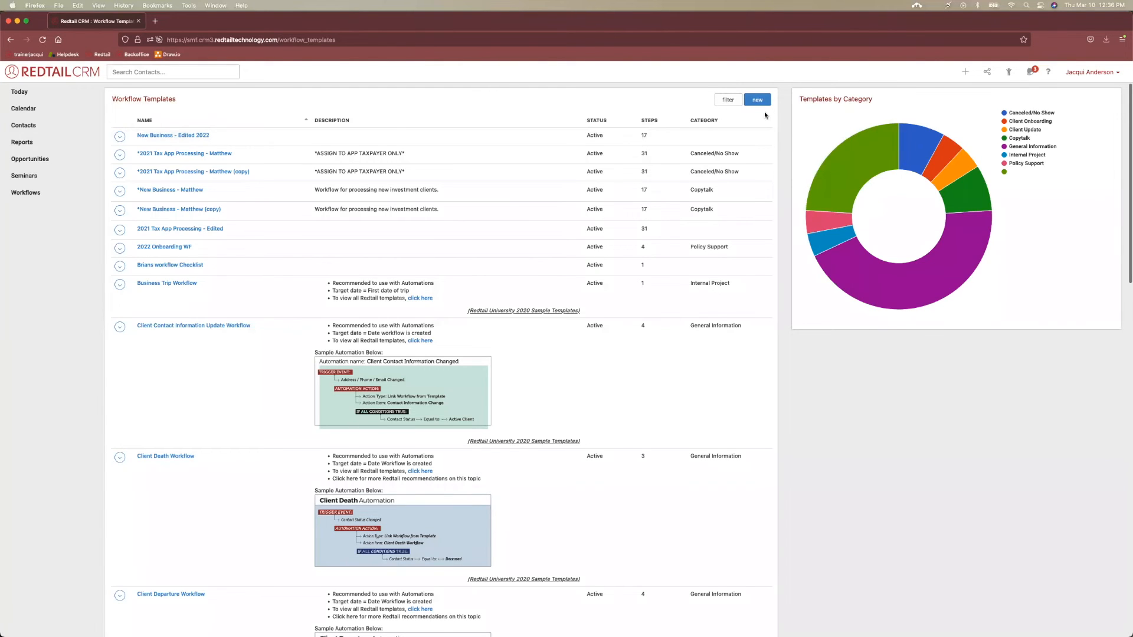
- Start a new workflow template and name it "Prospecting Workflow - WFS 2022"
{"action": "scroll", "coordinate": [766, 116], "scroll_direction": "down", "scroll_amount": 1}
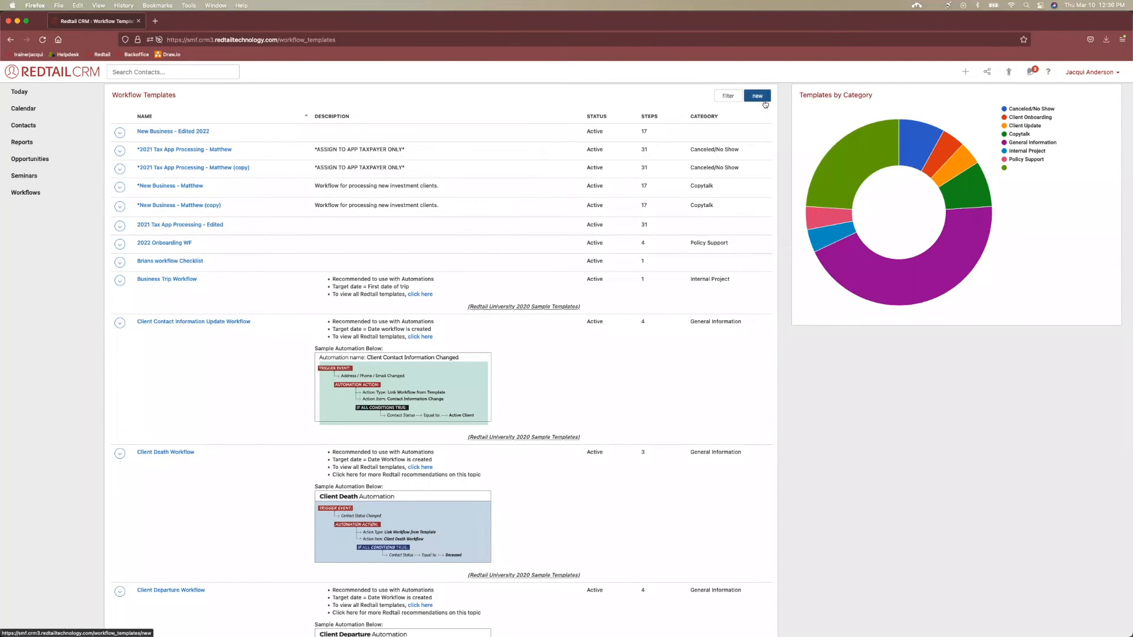
{"action": "left_click", "coordinate": [758, 96]}
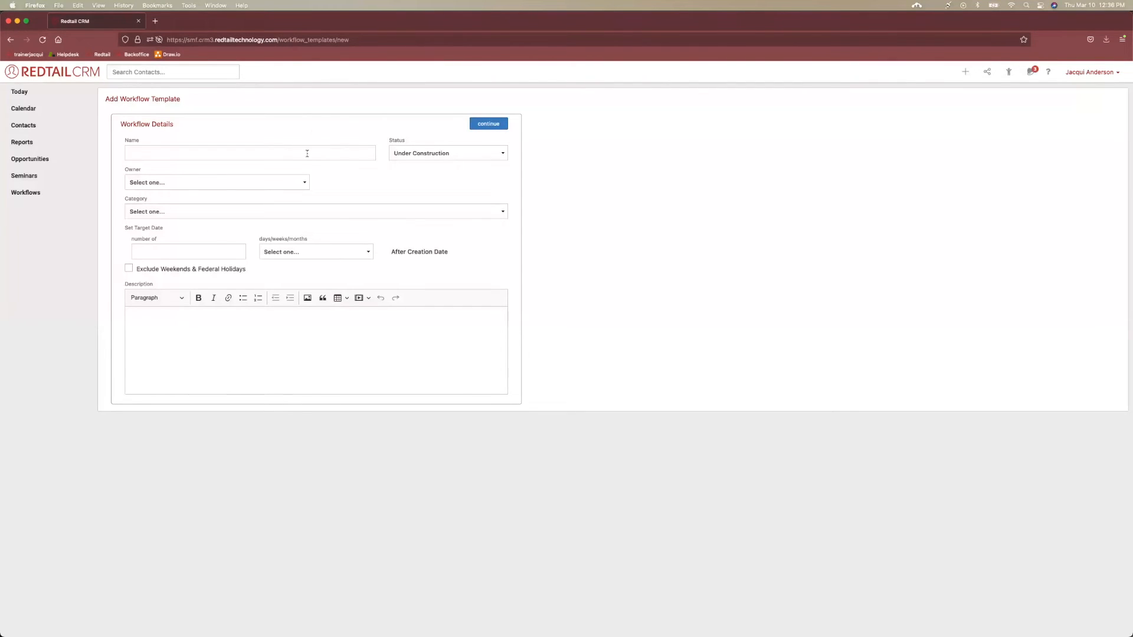
{"action": "left_click", "coordinate": [307, 154]}
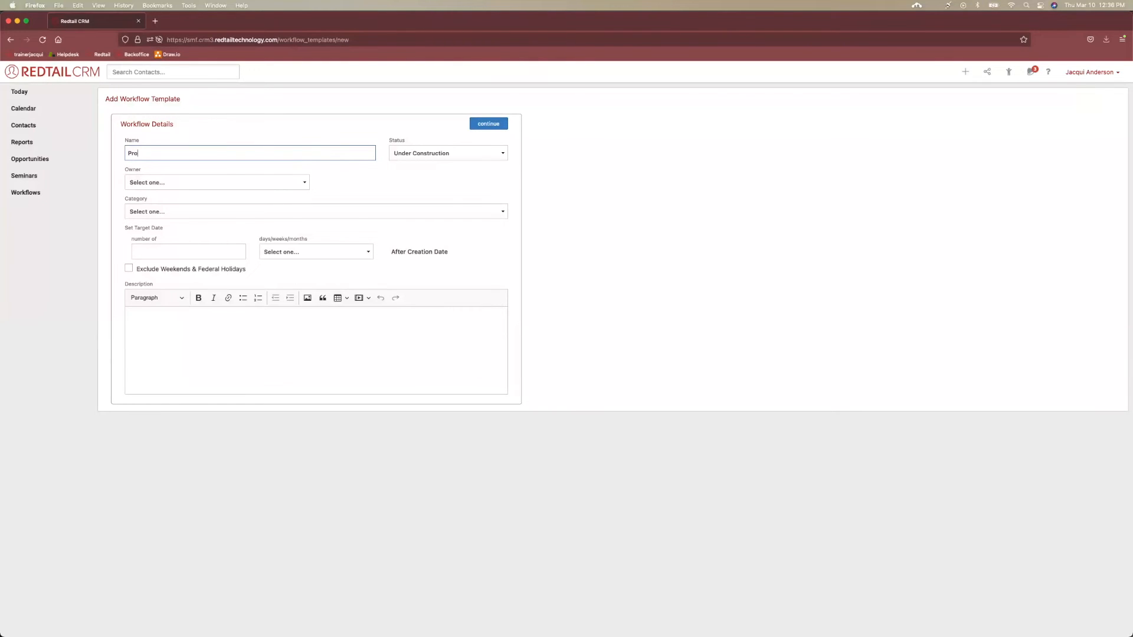
{"action": "type", "text": "Prospecting Workflow - WFS 2022"}
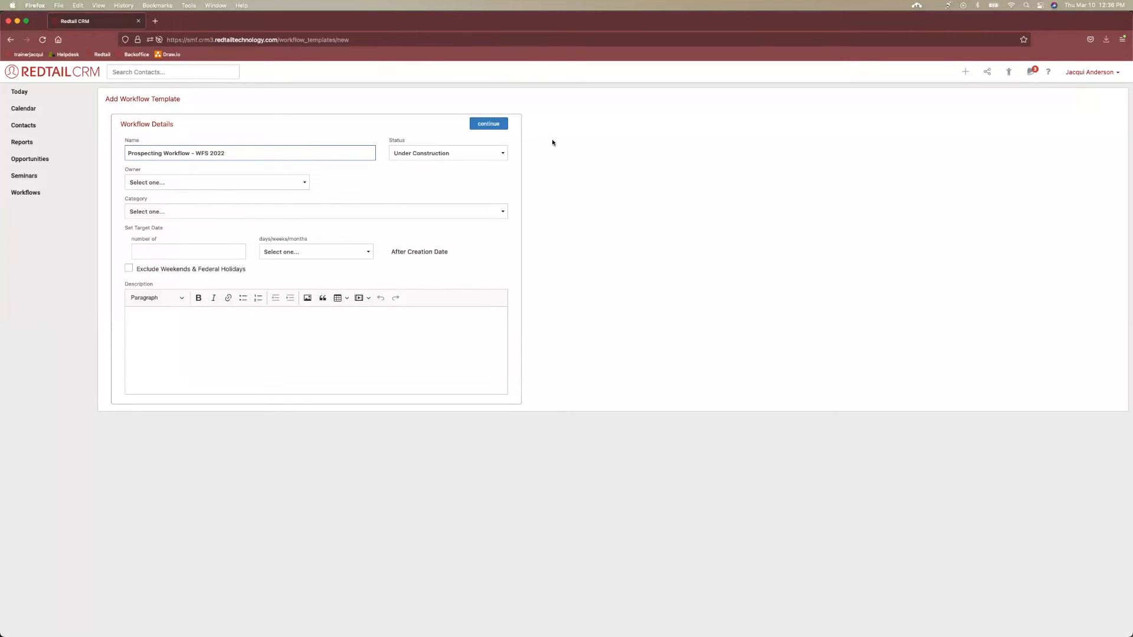
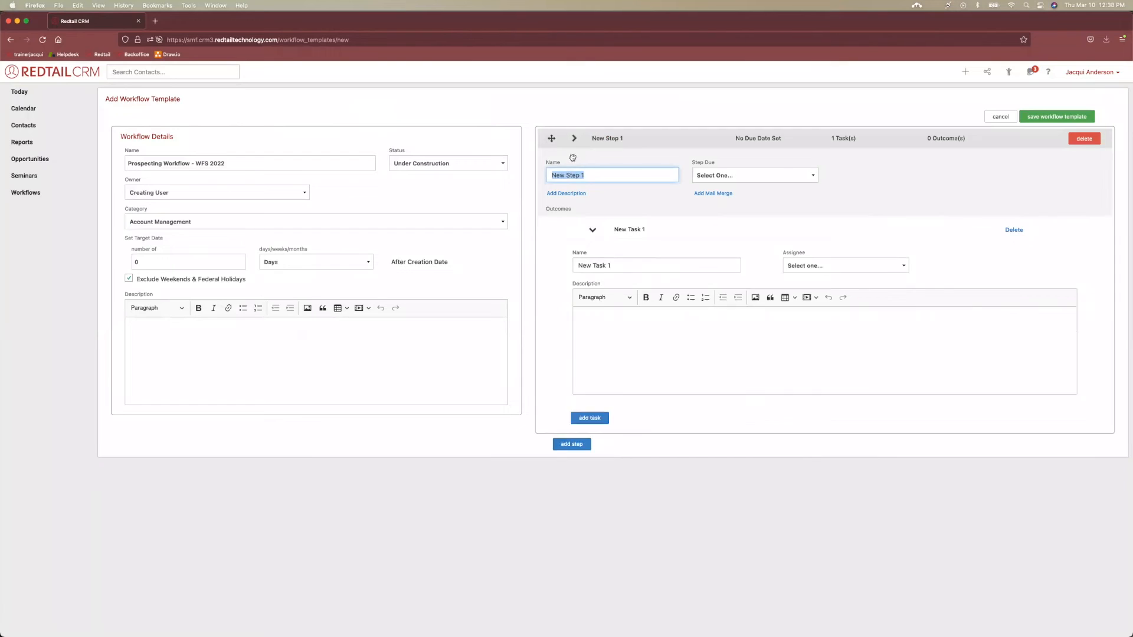
- Collapse the first step's task and add three more steps to the template, each collapsed with its task
{"action": "left_click", "coordinate": [593, 159]}
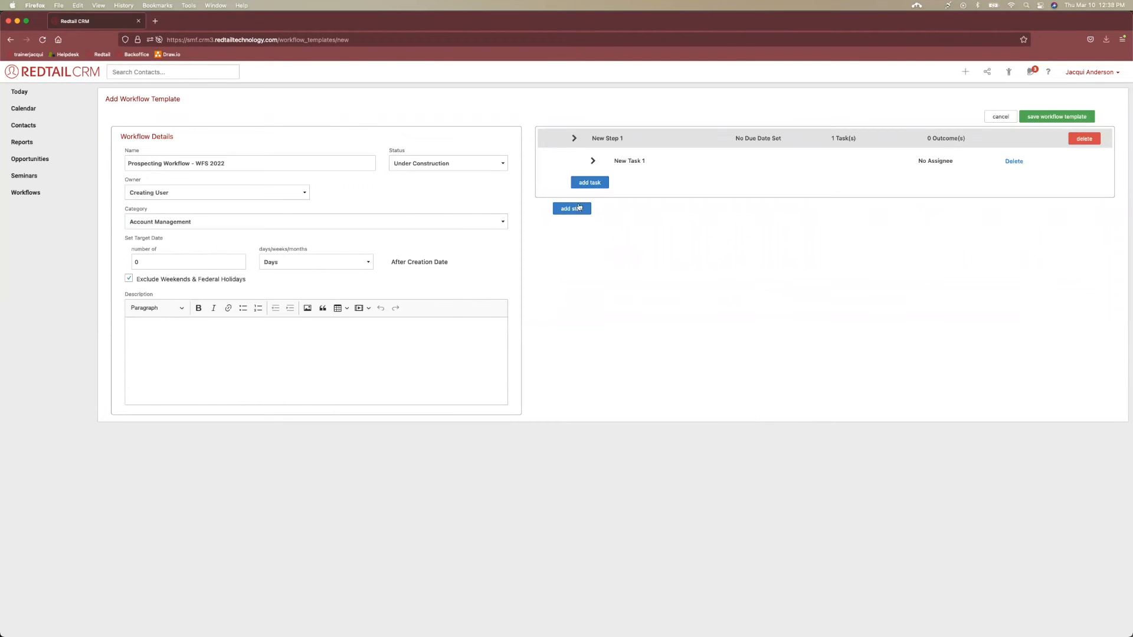
{"action": "left_click", "coordinate": [577, 217]}
{"action": "left_click", "coordinate": [574, 216]}
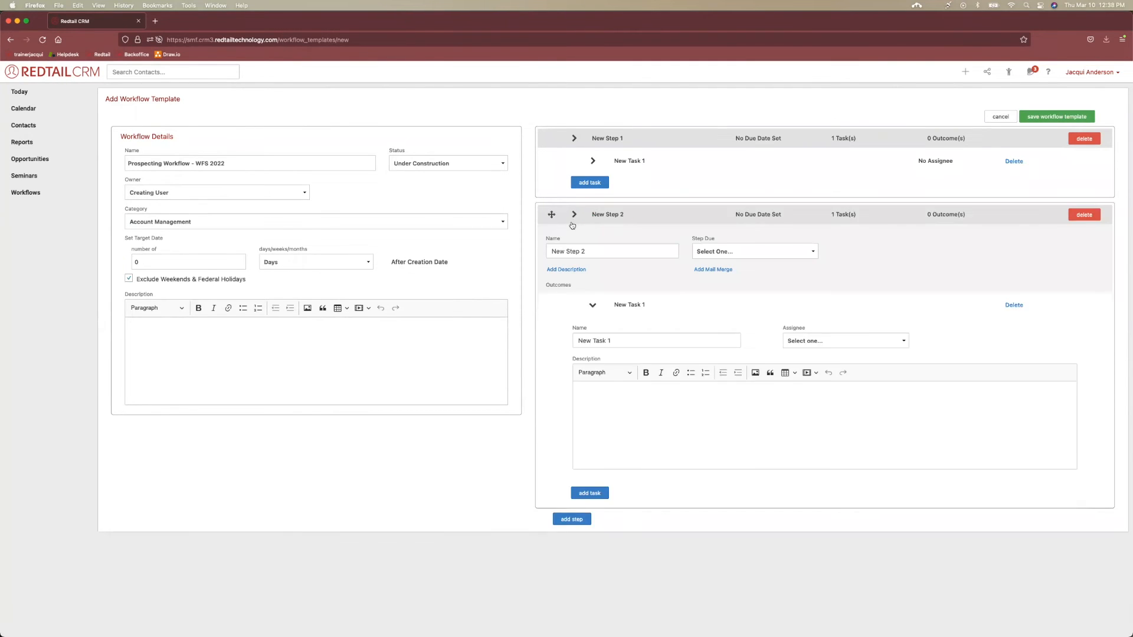
{"action": "left_click", "coordinate": [592, 239]}
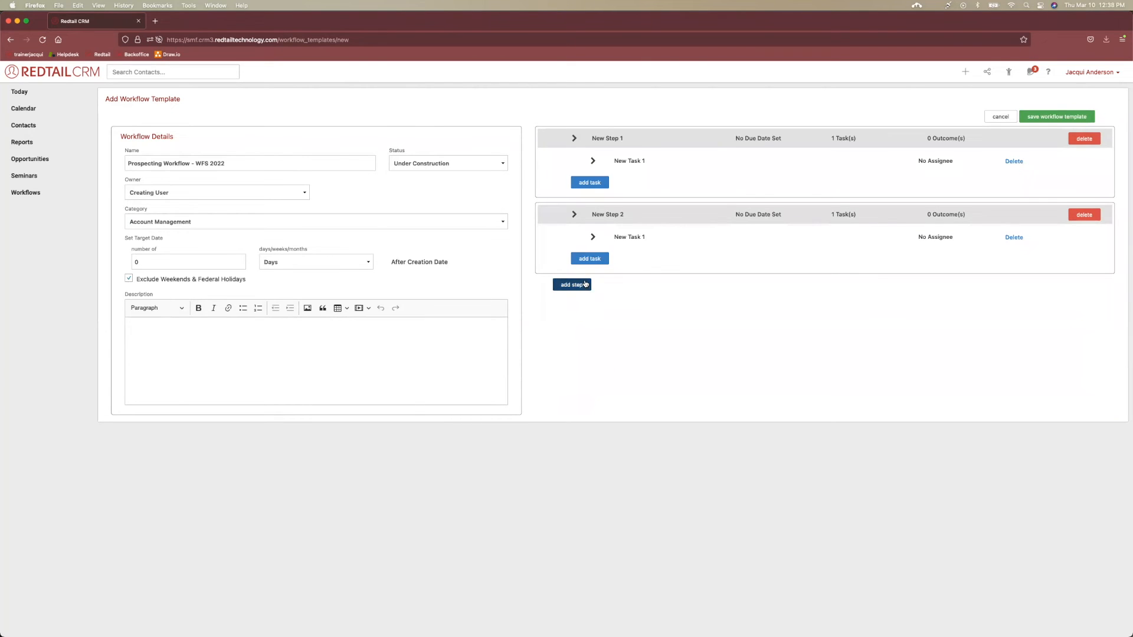
{"action": "left_click", "coordinate": [574, 286]}
{"action": "left_click", "coordinate": [575, 289]}
{"action": "left_click", "coordinate": [593, 318]}
{"action": "left_click", "coordinate": [572, 361]}
{"action": "left_click", "coordinate": [574, 367]}
{"action": "left_click", "coordinate": [592, 389]}
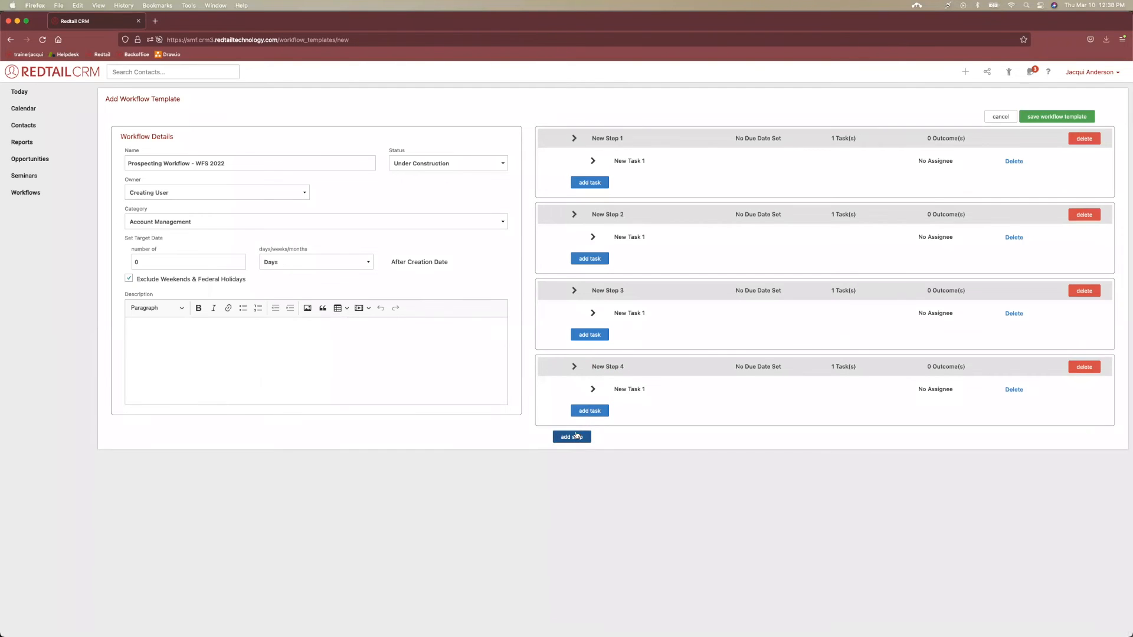
- Add a fifth and a sixth step to the template, collapsing each step and its task
{"action": "left_click", "coordinate": [572, 435]}
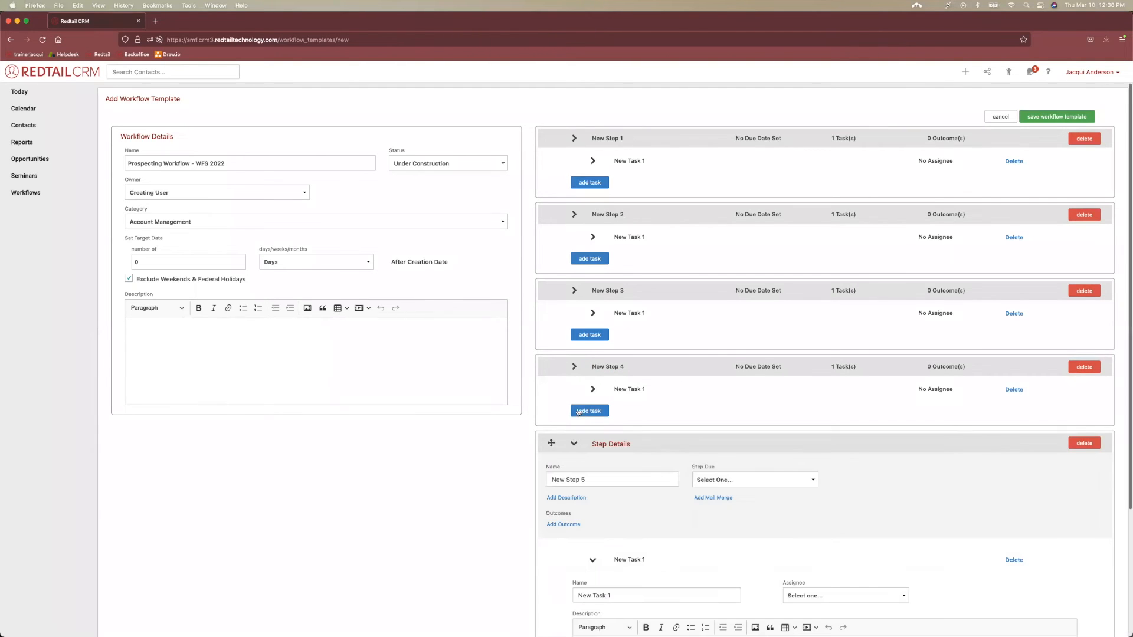
{"action": "left_click", "coordinate": [574, 444]}
{"action": "left_click", "coordinate": [594, 467]}
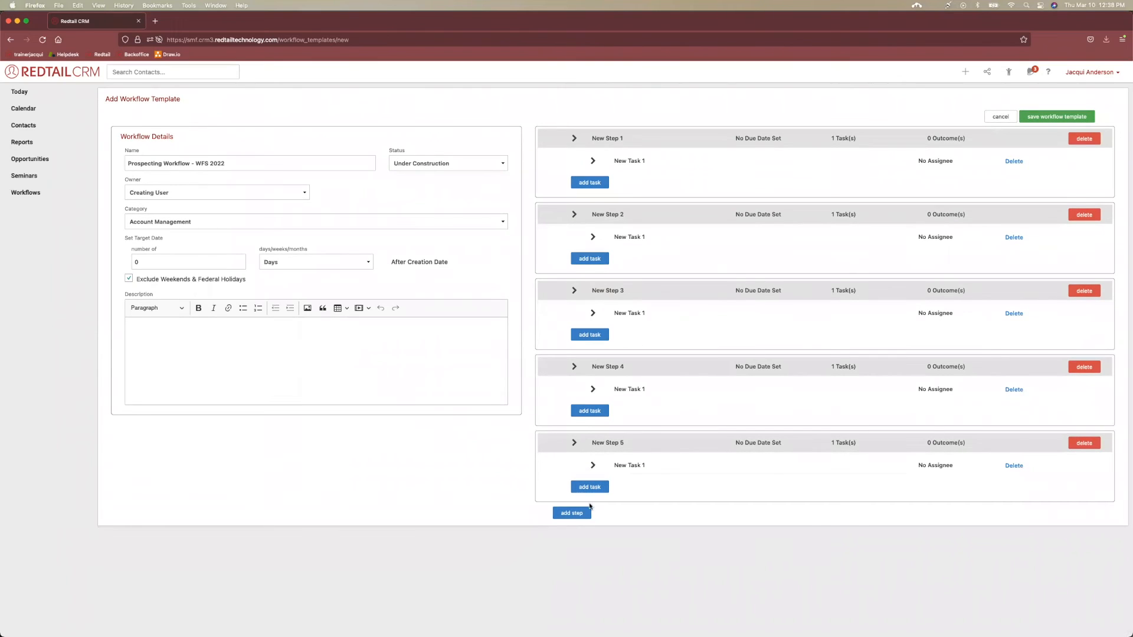
{"action": "left_click", "coordinate": [572, 513]}
{"action": "left_click", "coordinate": [573, 520]}
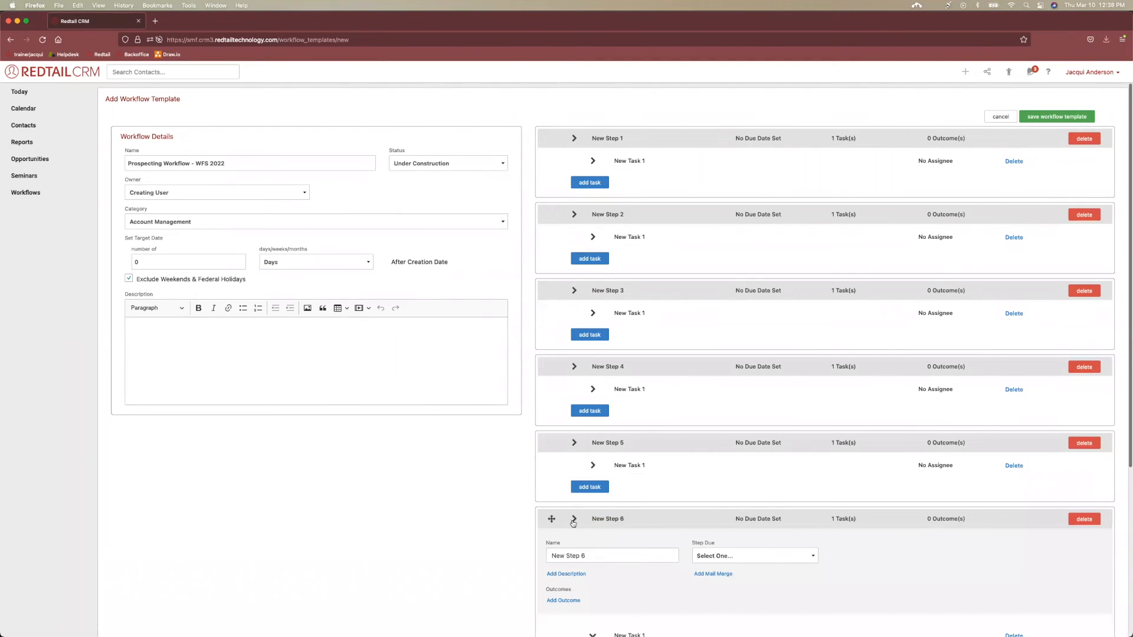
{"action": "left_click", "coordinate": [593, 543]}
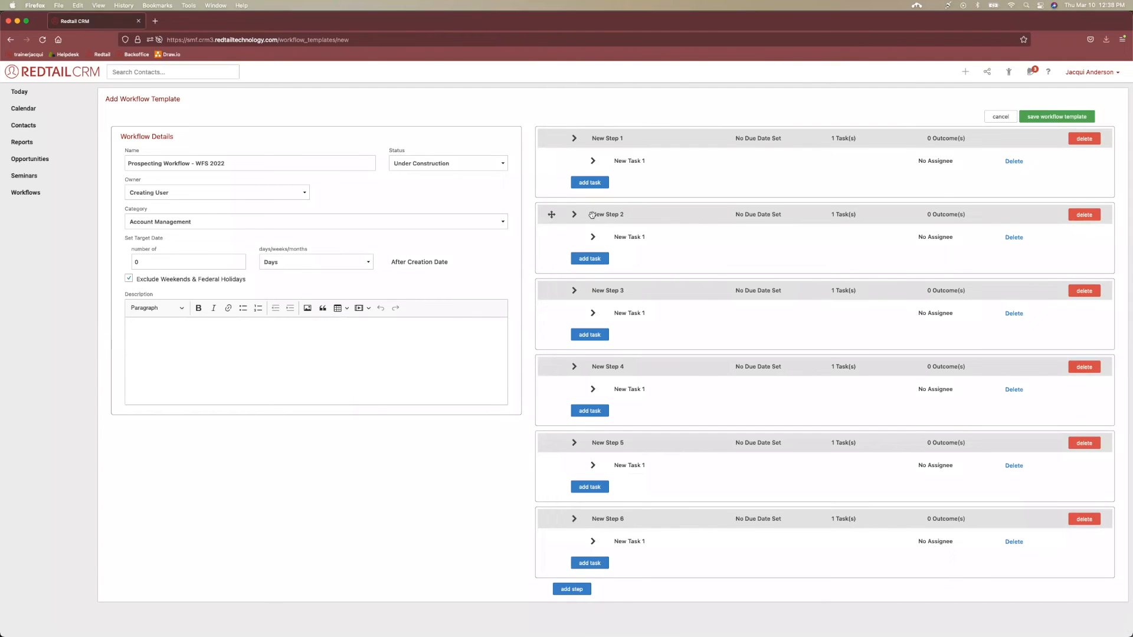
- Following the Prospecting Process slide, add a second task to the first and sixth steps, leaving the tasks collapsed
{"action": "key", "text": "ctrl+Up"}
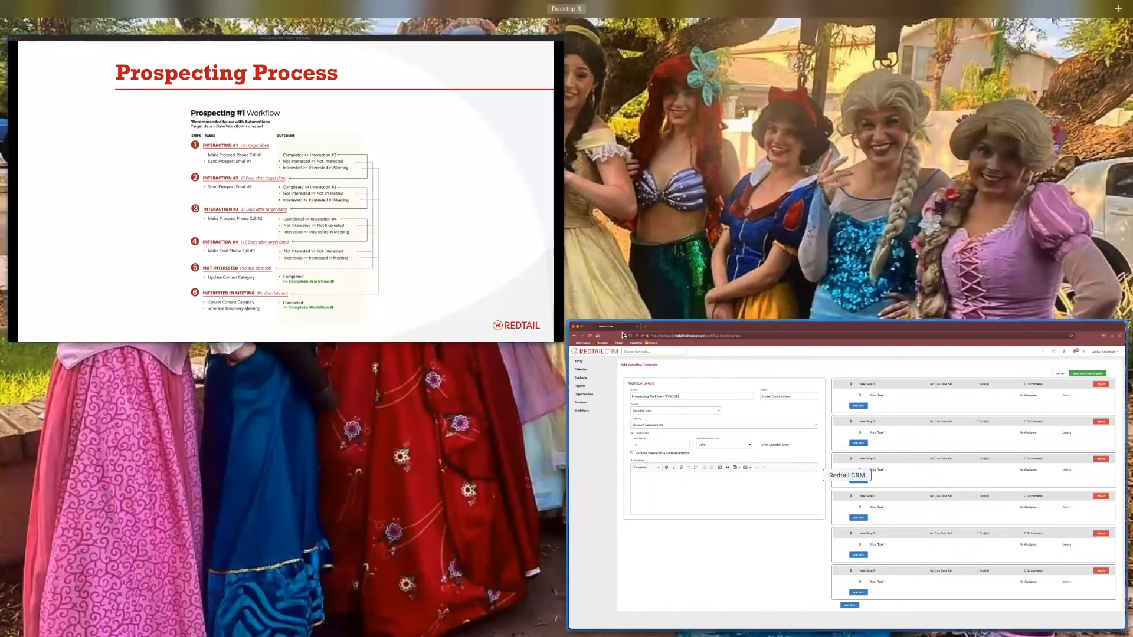
{"action": "left_click", "coordinate": [709, 383]}
{"action": "left_click", "coordinate": [590, 182]}
{"action": "left_click", "coordinate": [594, 179]}
{"action": "left_click", "coordinate": [592, 176]}
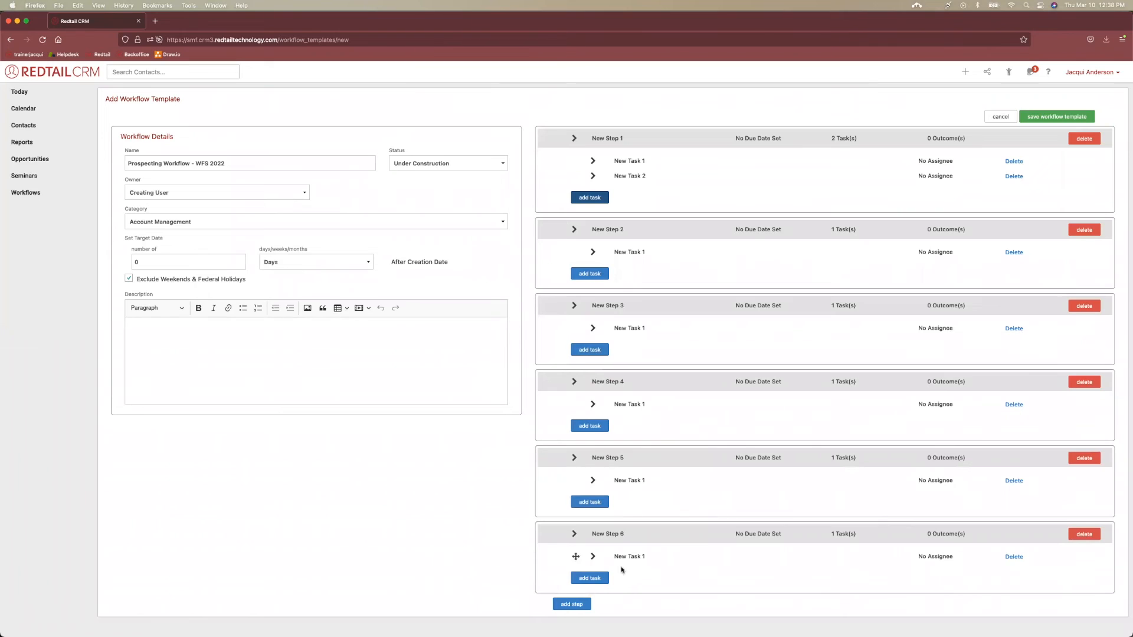
{"action": "left_click", "coordinate": [590, 578]}
{"action": "left_click", "coordinate": [594, 578]}
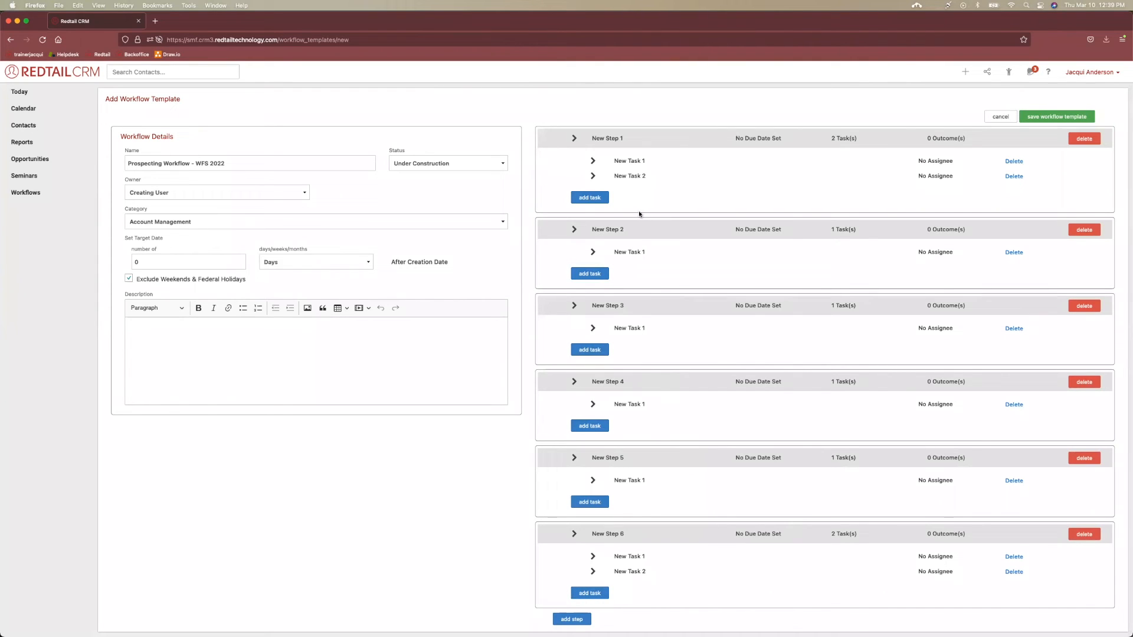
- Rename the first step as "Interaction #1"
{"action": "left_click", "coordinate": [576, 139]}
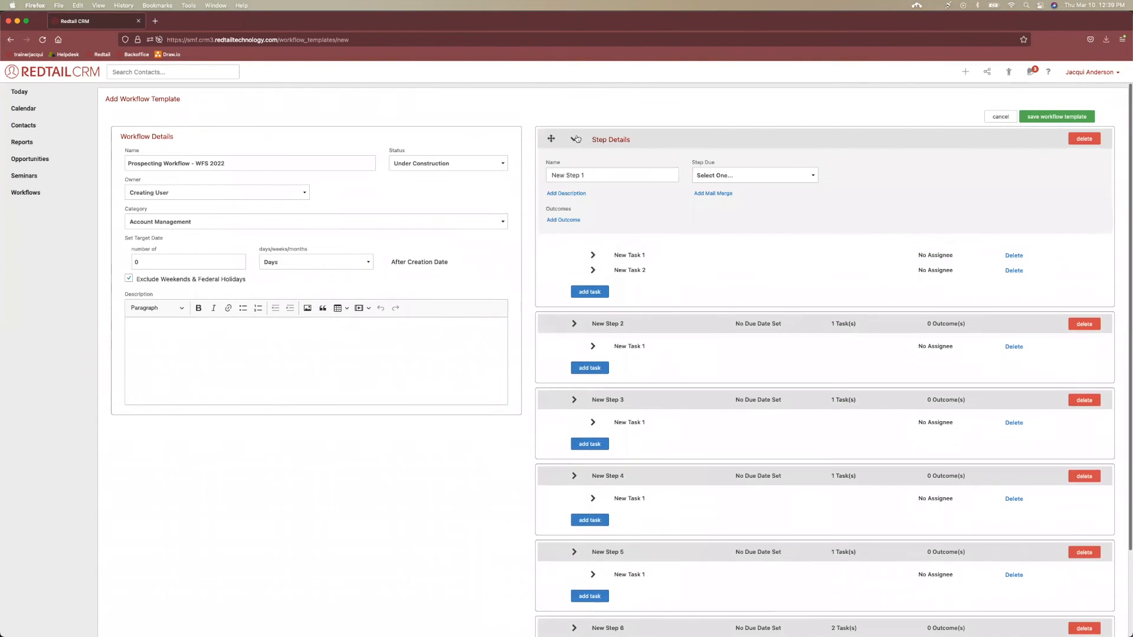
{"action": "left_click_drag", "start_coordinate": [620, 175], "coordinate": [511, 163]}
{"action": "key", "text": "BackSpace"}
{"action": "type", "text": "Interaction #1"}
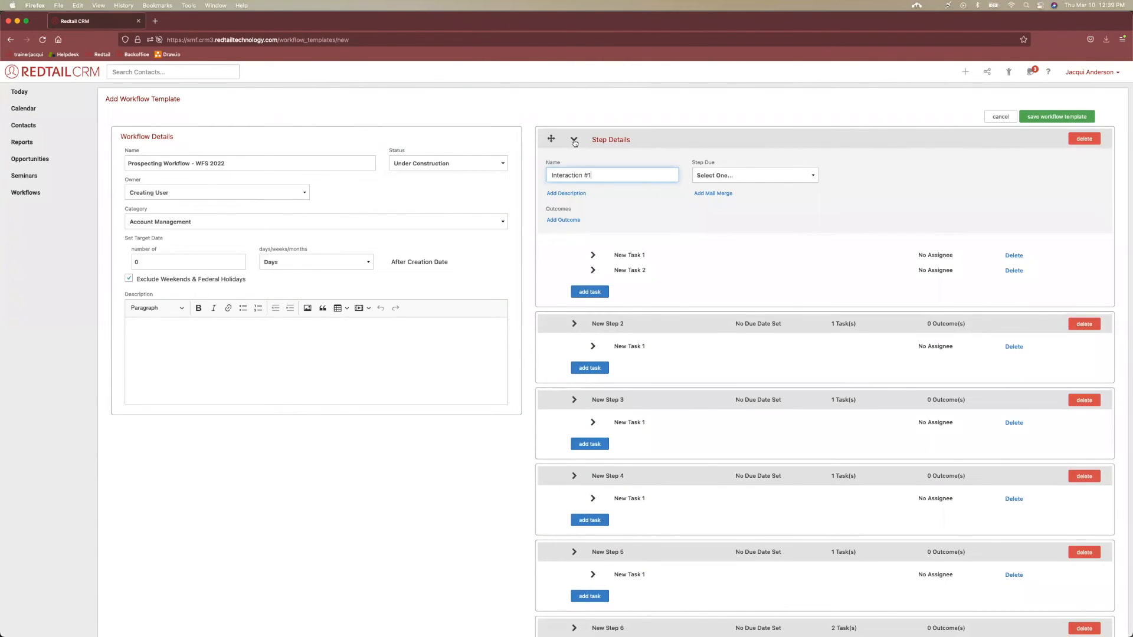
{"action": "key", "text": "ctrl+Up"}
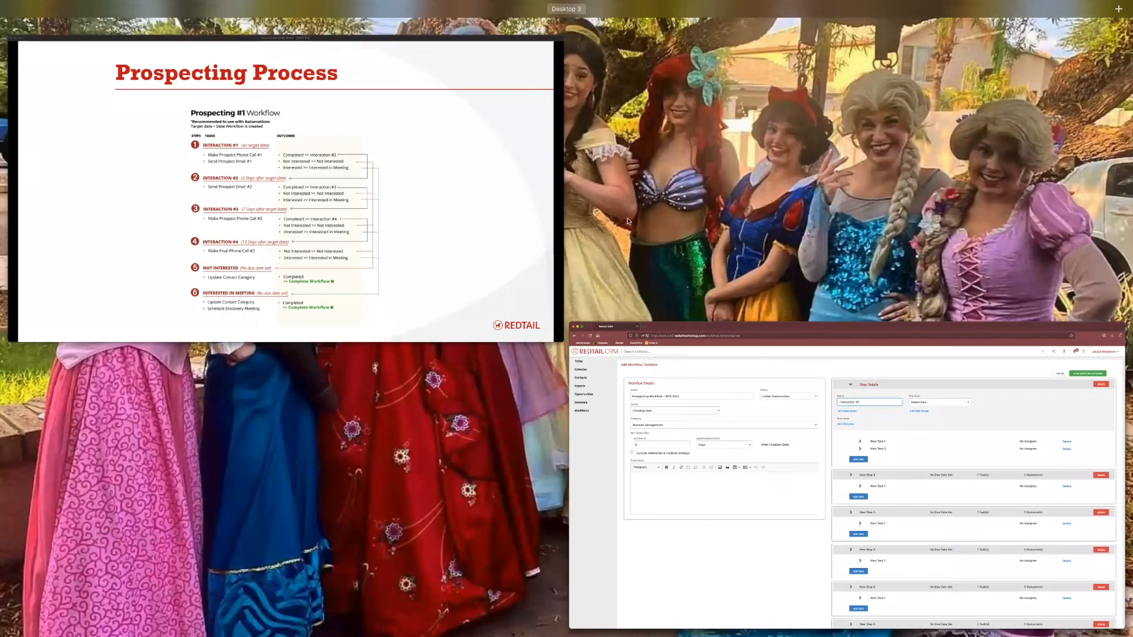
{"action": "left_click", "coordinate": [729, 364]}
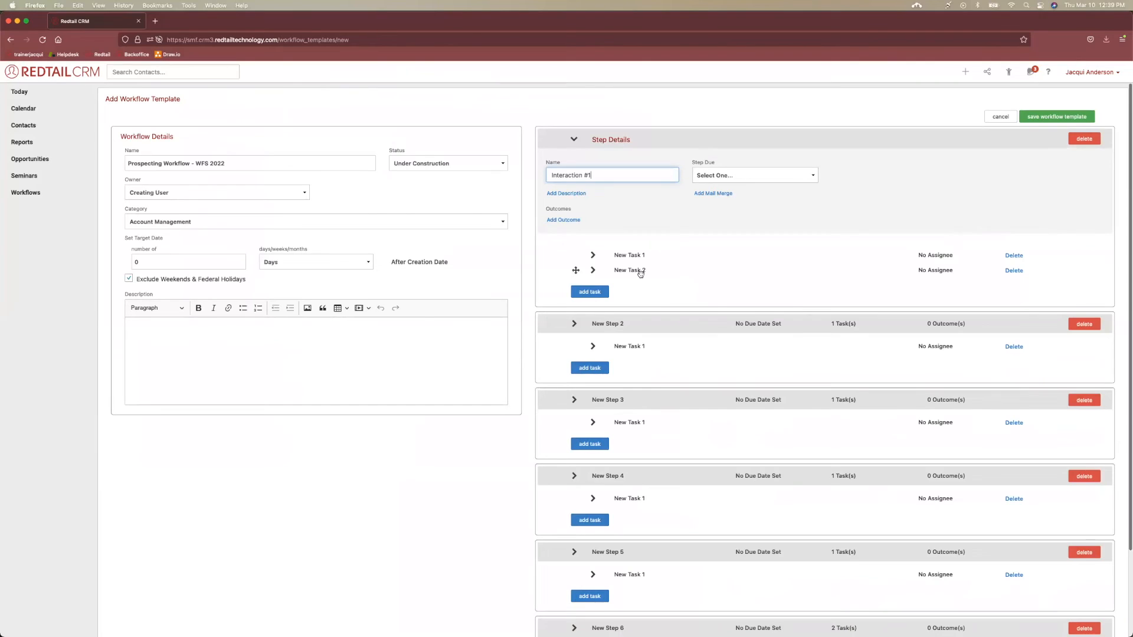
{"action": "scroll", "coordinate": [796, 177], "scroll_direction": "down", "scroll_amount": 1}
{"action": "left_click_drag", "start_coordinate": [694, 164], "coordinate": [732, 165]}
{"action": "left_click", "coordinate": [796, 177]}
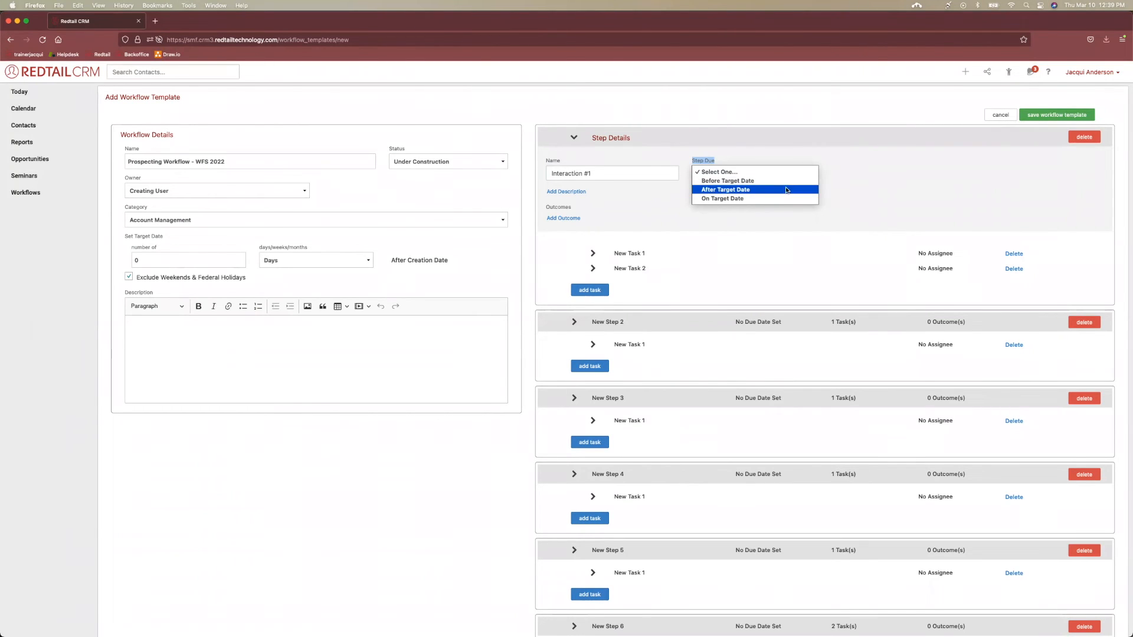
{"action": "left_click", "coordinate": [725, 189]}
{"action": "left_click", "coordinate": [852, 171]}
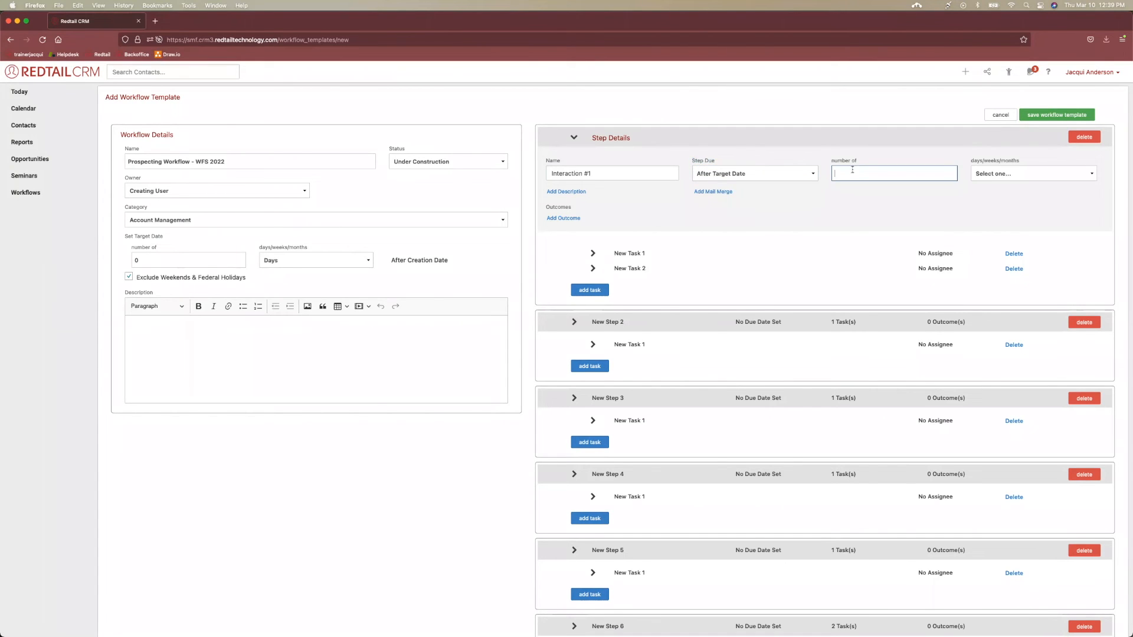
- Check the due date of Interaction #1 on the Prospecting Process slide and set the step due On Target Date
{"action": "key", "text": "ctrl+Up"}
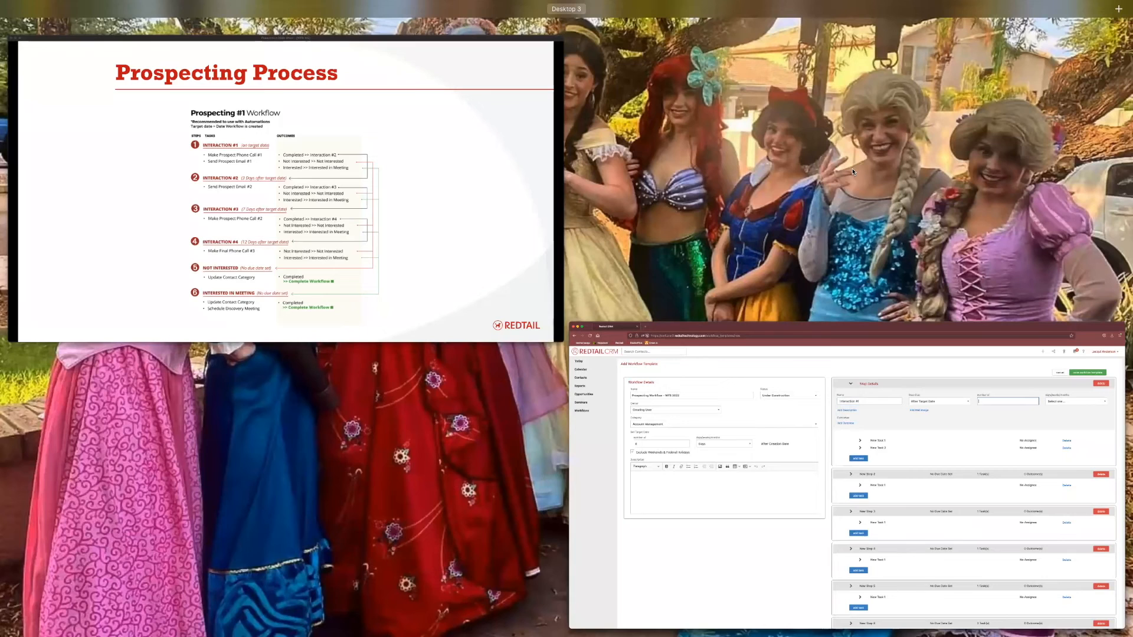
{"action": "key", "text": "ctrl+Up"}
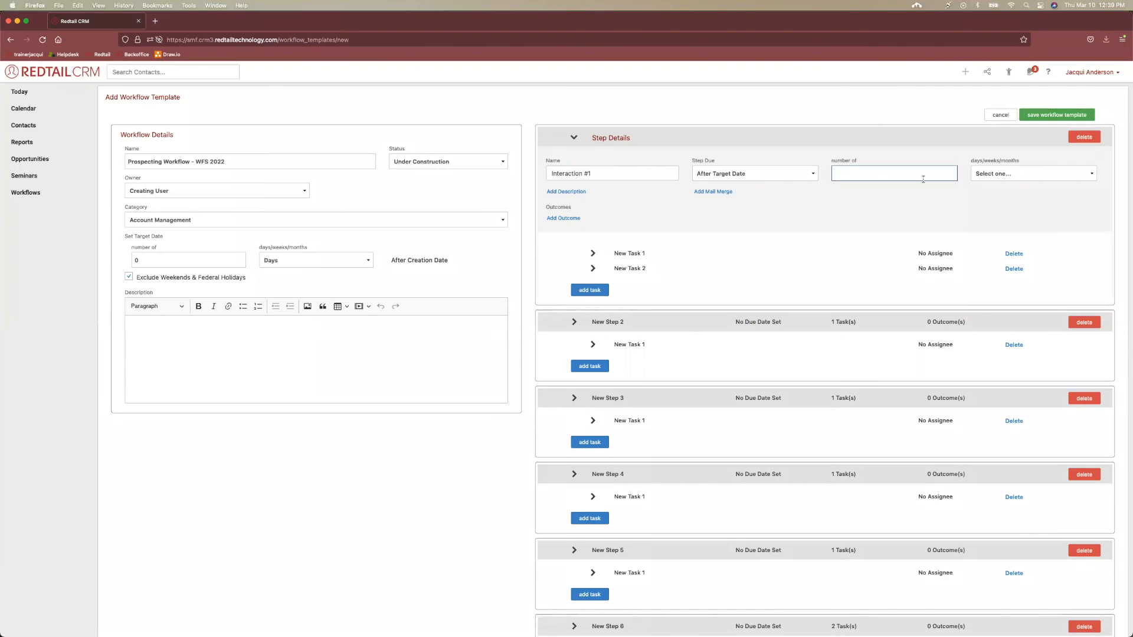
{"action": "left_click", "coordinate": [801, 178]}
{"action": "left_click", "coordinate": [798, 181]}
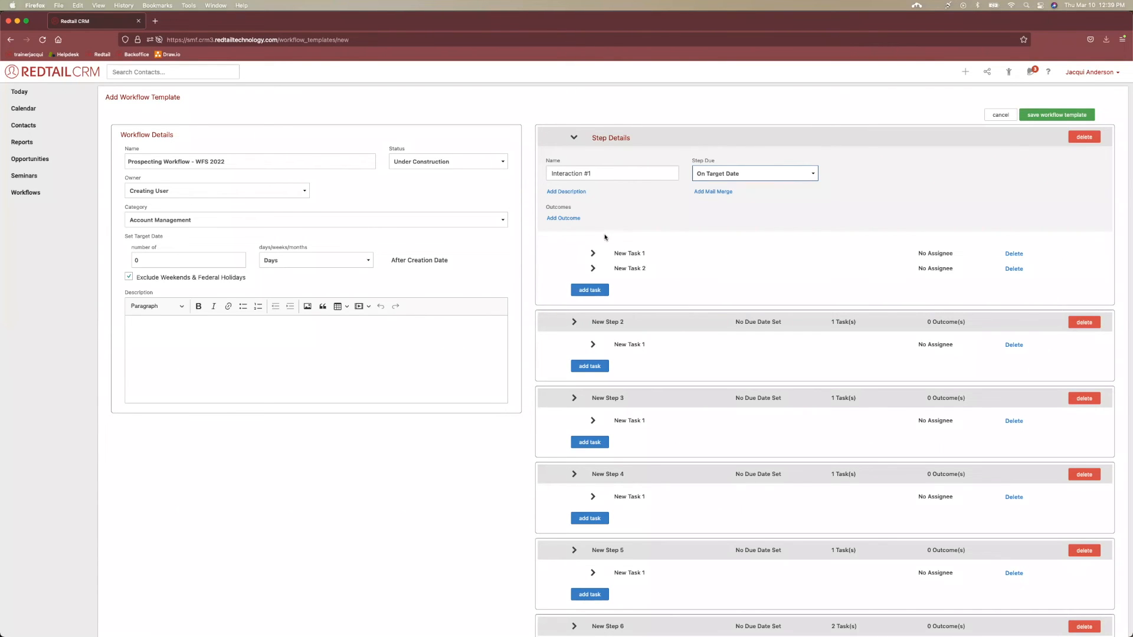
- Check the Prospecting Process slide and rename Interaction #1's tasks as "Make Phone Call 1" and "Send Email 1", leaving both collapsed
{"action": "key", "text": "ctrl+Up"}
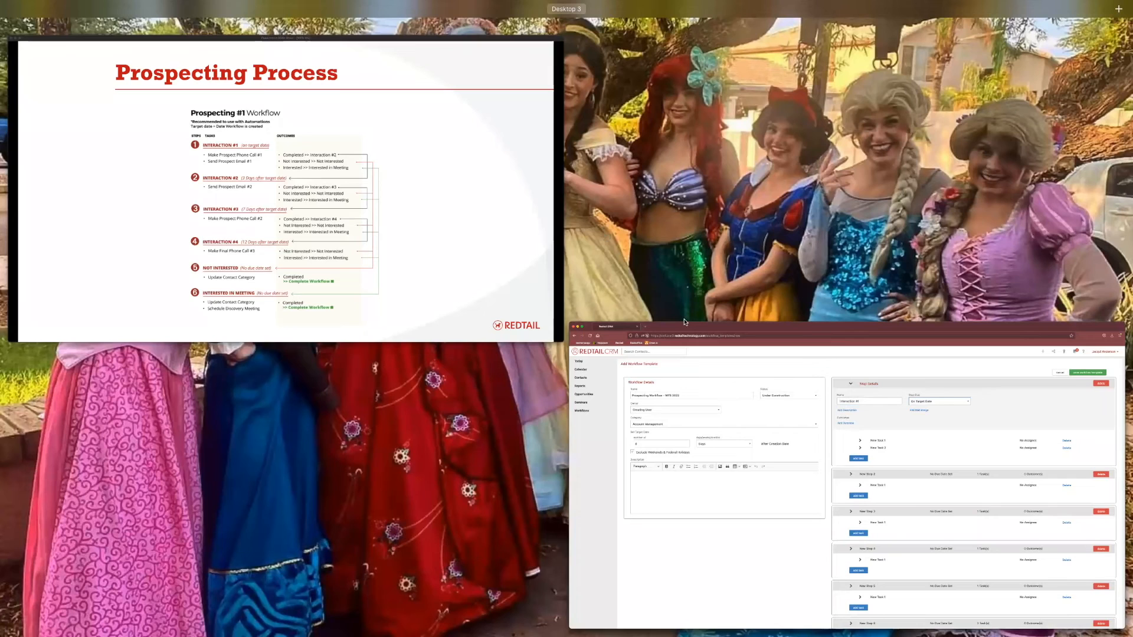
{"action": "left_click", "coordinate": [701, 382]}
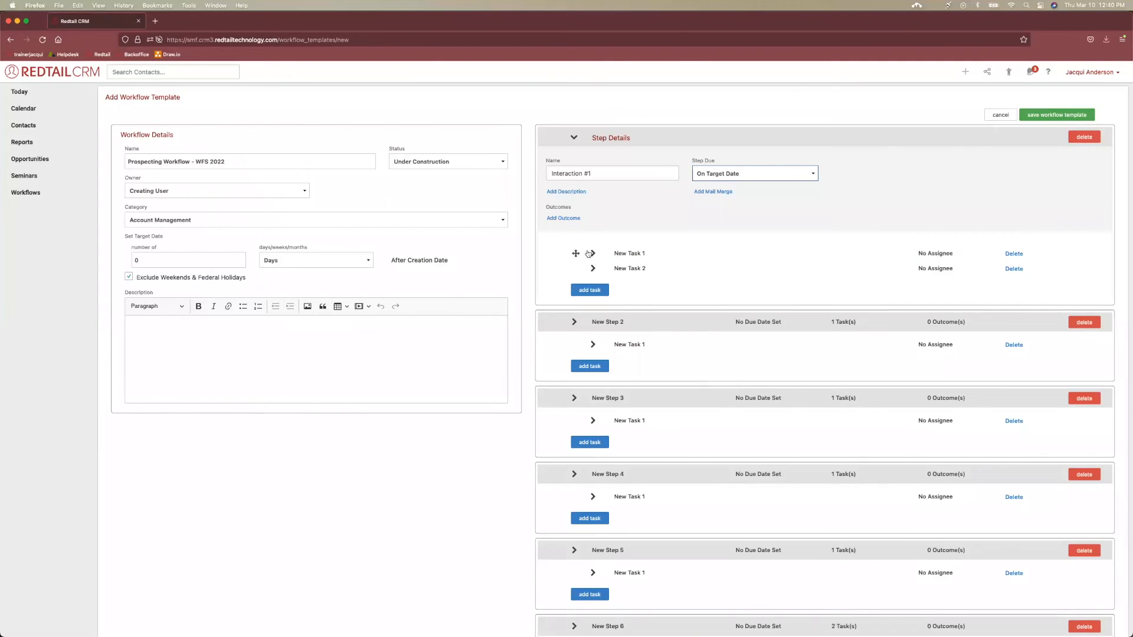
{"action": "left_click", "coordinate": [638, 256]}
{"action": "type", "text": "Make Phone Call"}
{"action": "left_click", "coordinate": [593, 433]}
{"action": "type", "text": "Send Email 1"}
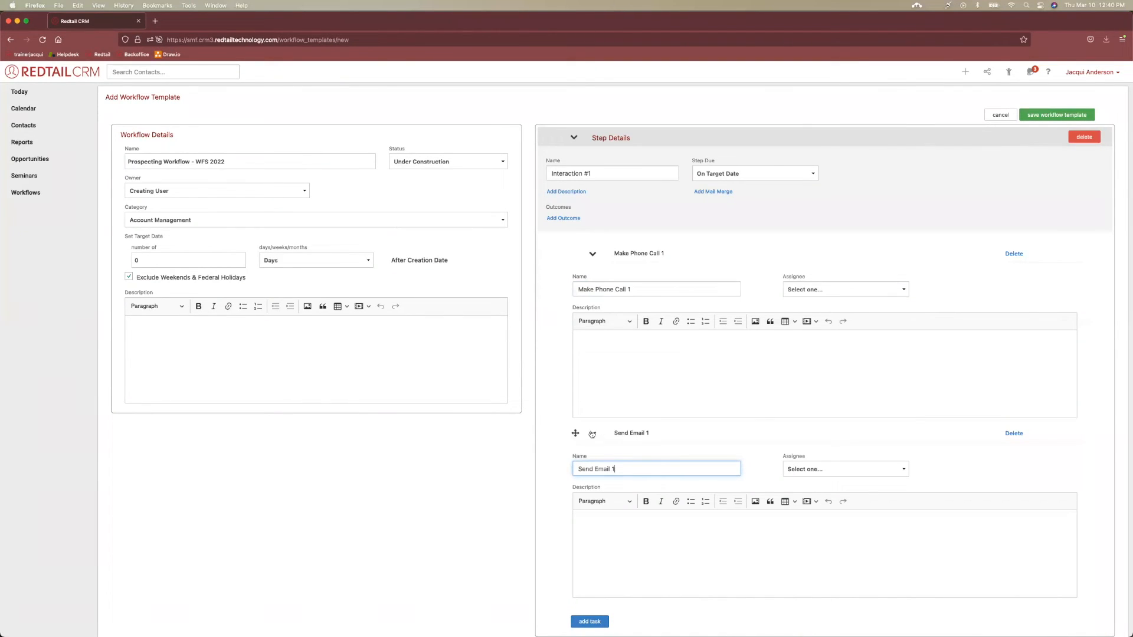
{"action": "left_click", "coordinate": [593, 433]}
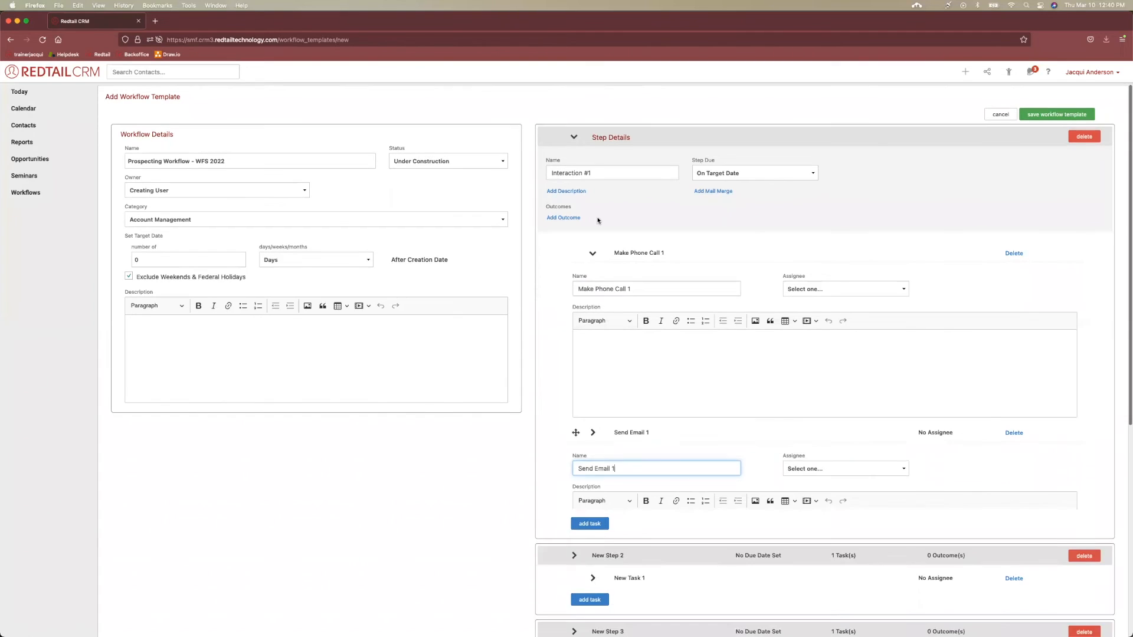
{"action": "left_click", "coordinate": [591, 255]}
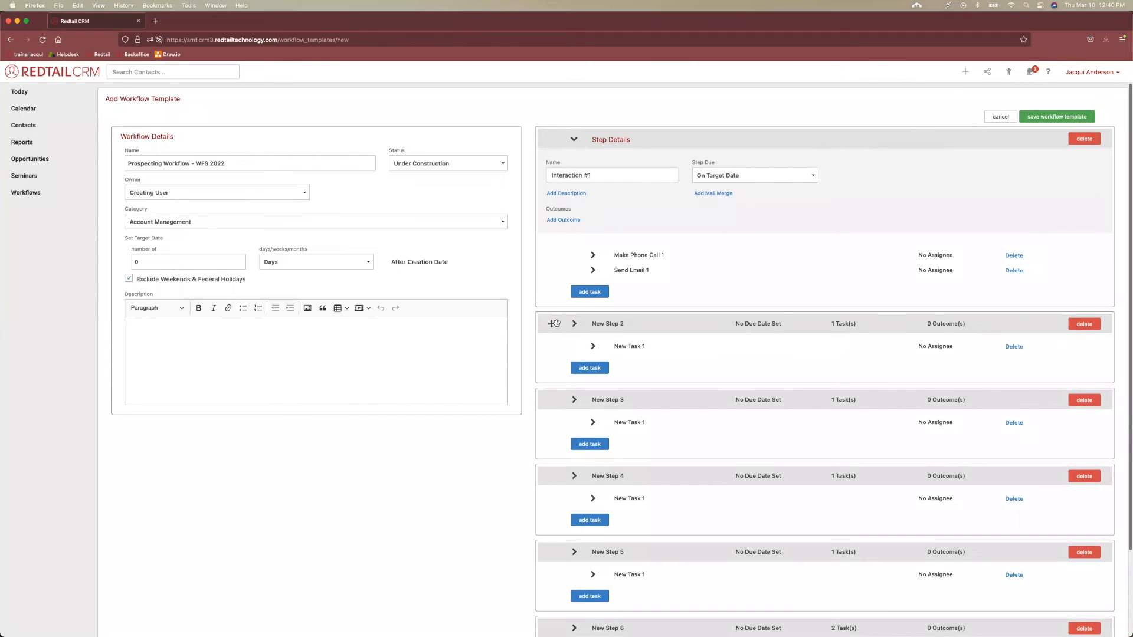
- Reorder the tasks of Interaction #1 so that "Send Email 1" comes before "Make Phone Call 1"
{"action": "scroll", "coordinate": [556, 323], "scroll_direction": "down", "scroll_amount": 1}
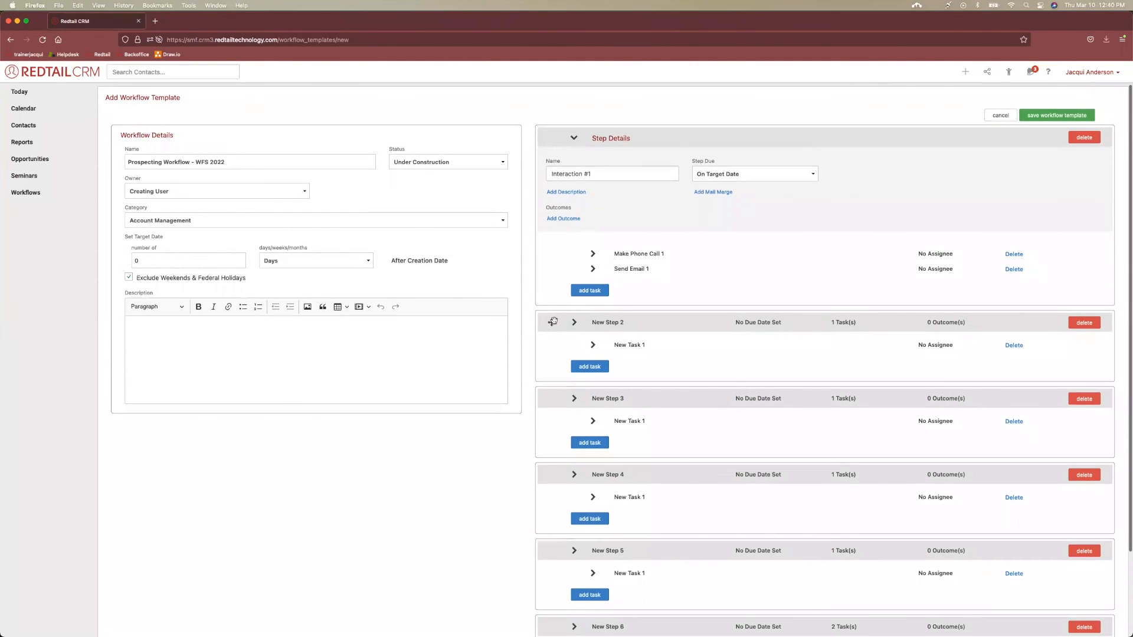
{"action": "mouse_move", "coordinate": [553, 321]}
{"action": "left_mouse_down"}
{"action": "mouse_move", "coordinate": [549, 382]}
{"action": "mouse_move", "coordinate": [546, 328]}
{"action": "left_mouse_up"}
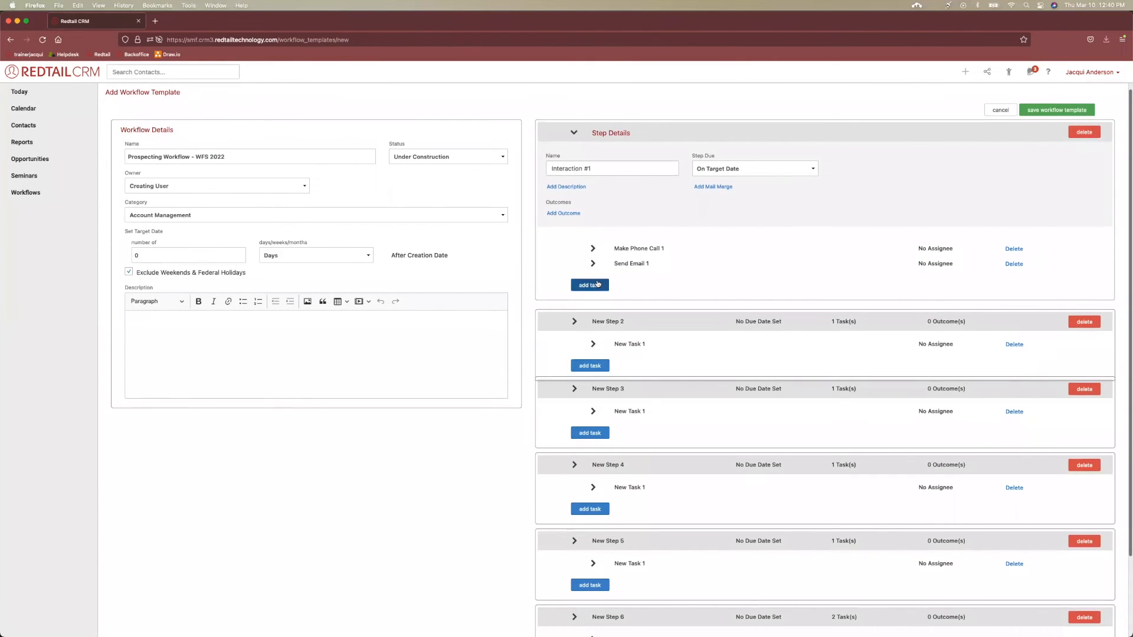
{"action": "left_click_drag", "start_coordinate": [586, 264], "coordinate": [584, 248]}
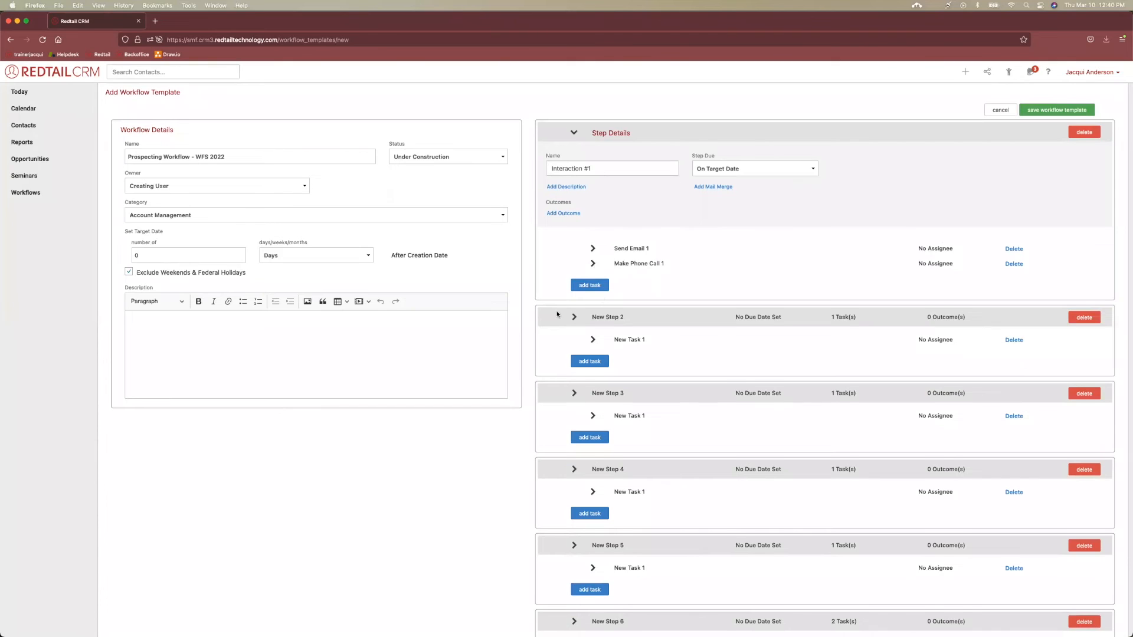
{"action": "scroll", "coordinate": [557, 314], "scroll_direction": "up", "scroll_amount": 1}
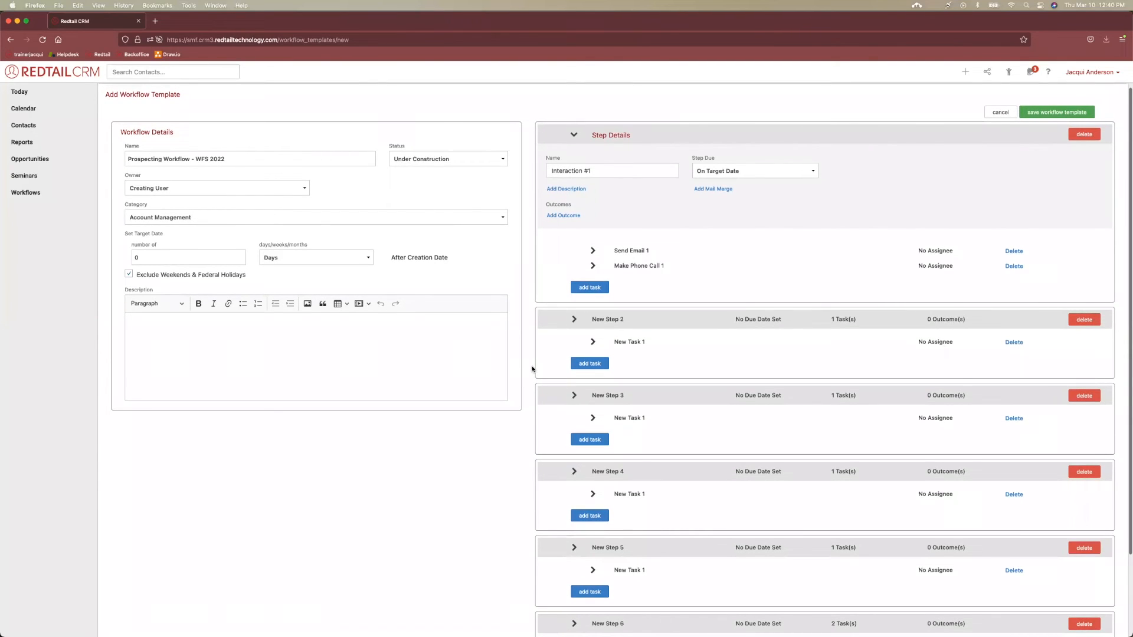
{"action": "scroll", "coordinate": [548, 354], "scroll_direction": "up", "scroll_amount": 1}
{"action": "scroll", "coordinate": [552, 324], "scroll_direction": "up", "scroll_amount": 1}
{"action": "scroll", "coordinate": [553, 323], "scroll_direction": "down", "scroll_amount": 1}
{"action": "scroll", "coordinate": [629, 431], "scroll_direction": "up", "scroll_amount": 1}
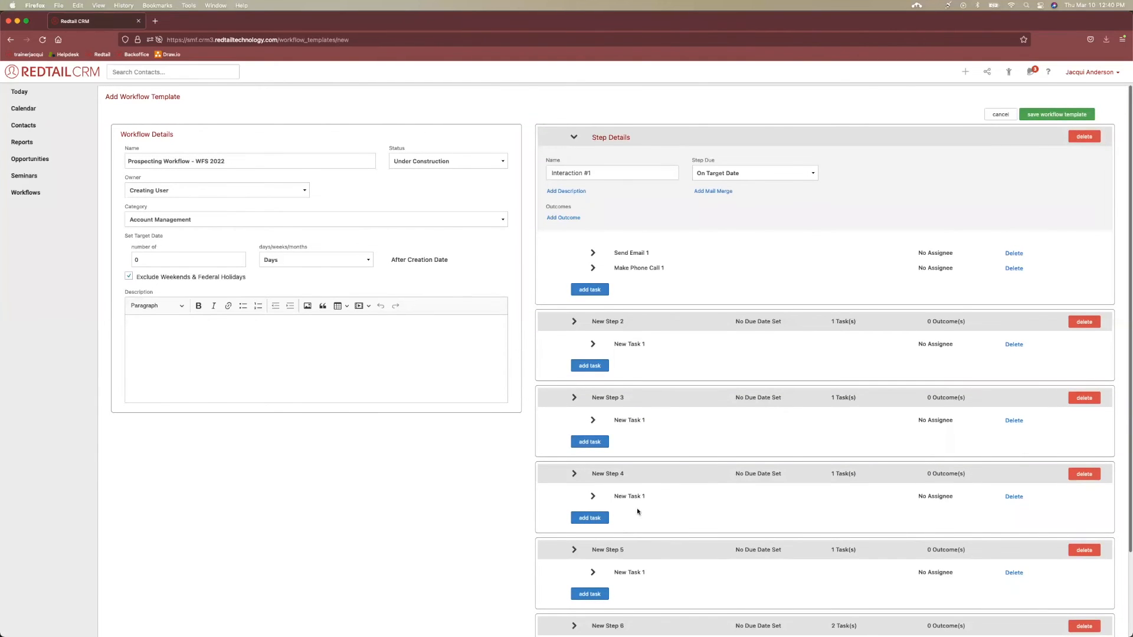
{"action": "scroll", "coordinate": [632, 502], "scroll_direction": "down", "scroll_amount": 2}
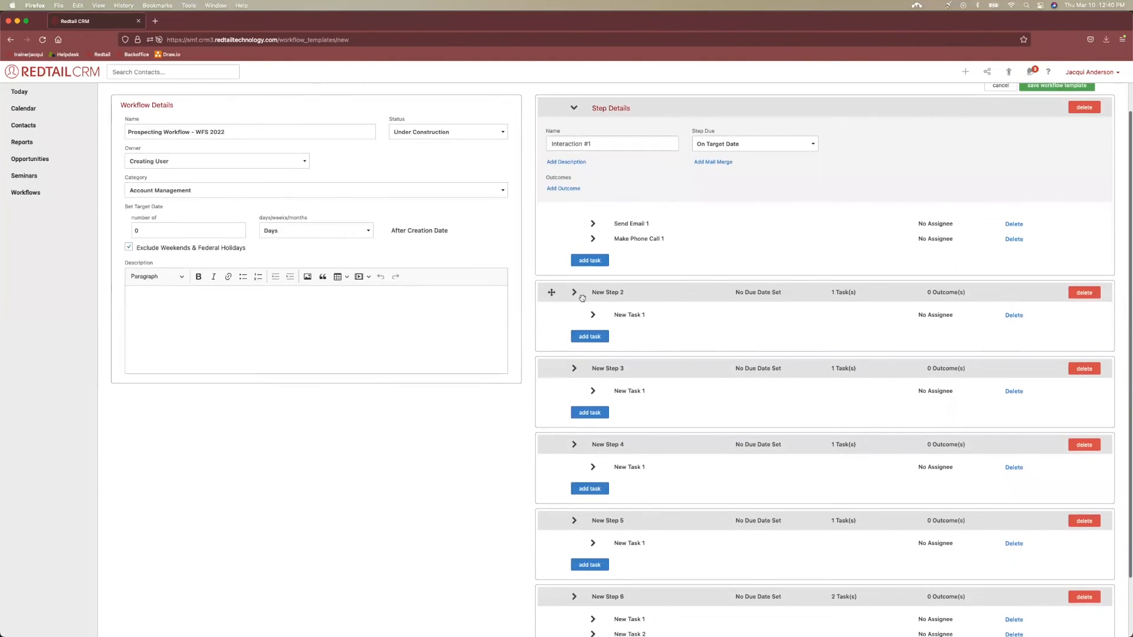
{"action": "scroll", "coordinate": [578, 295], "scroll_direction": "up", "scroll_amount": 1}
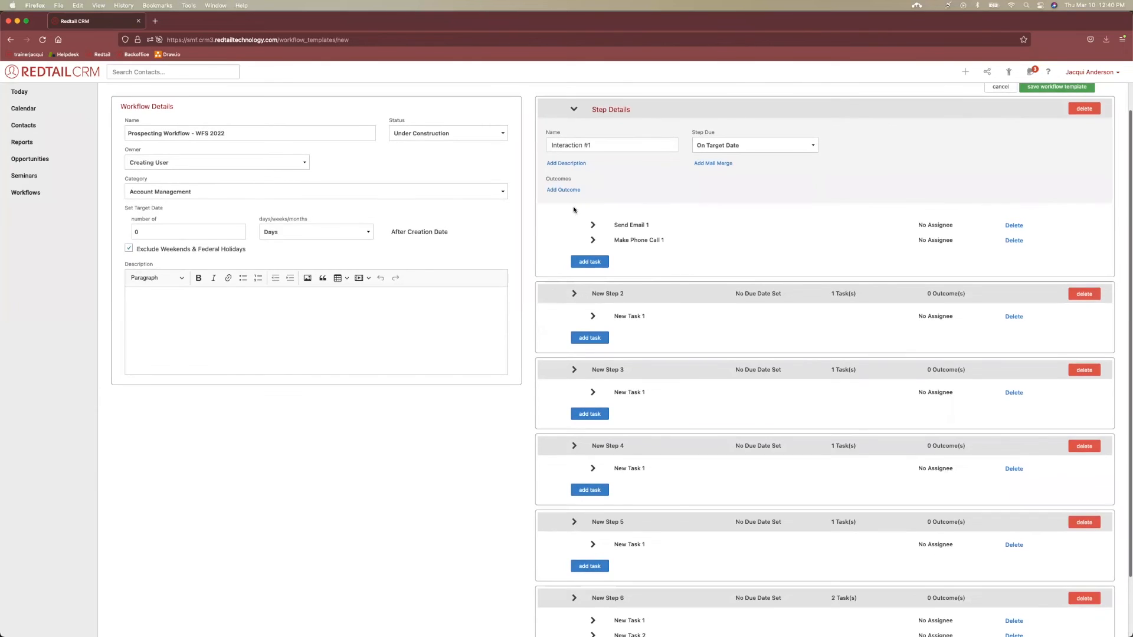
- Collapse Interaction #1, check the slide for the second step's timing and set that step due 3 Days After Target Date
{"action": "left_click", "coordinate": [574, 109]}
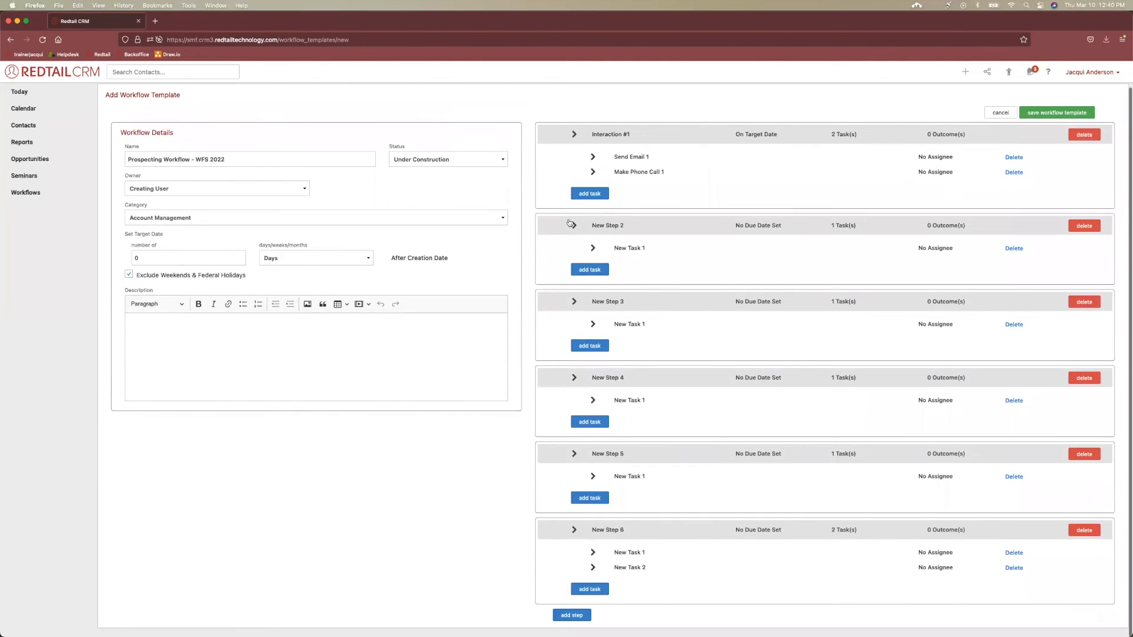
{"action": "left_click", "coordinate": [572, 224]}
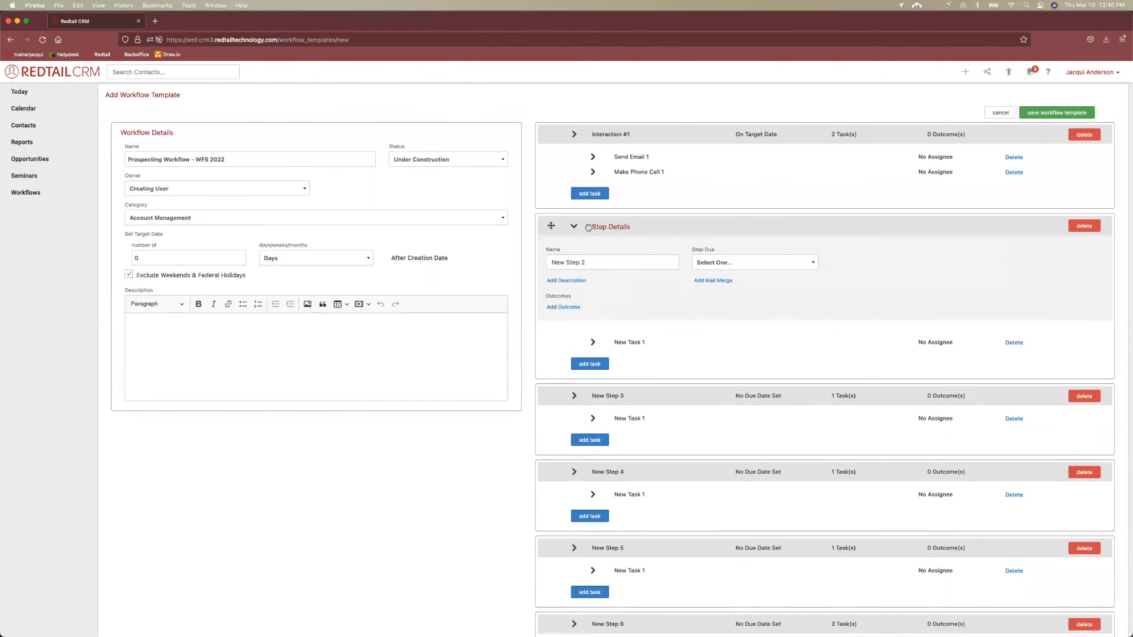
{"action": "key", "text": "ctrl+Up"}
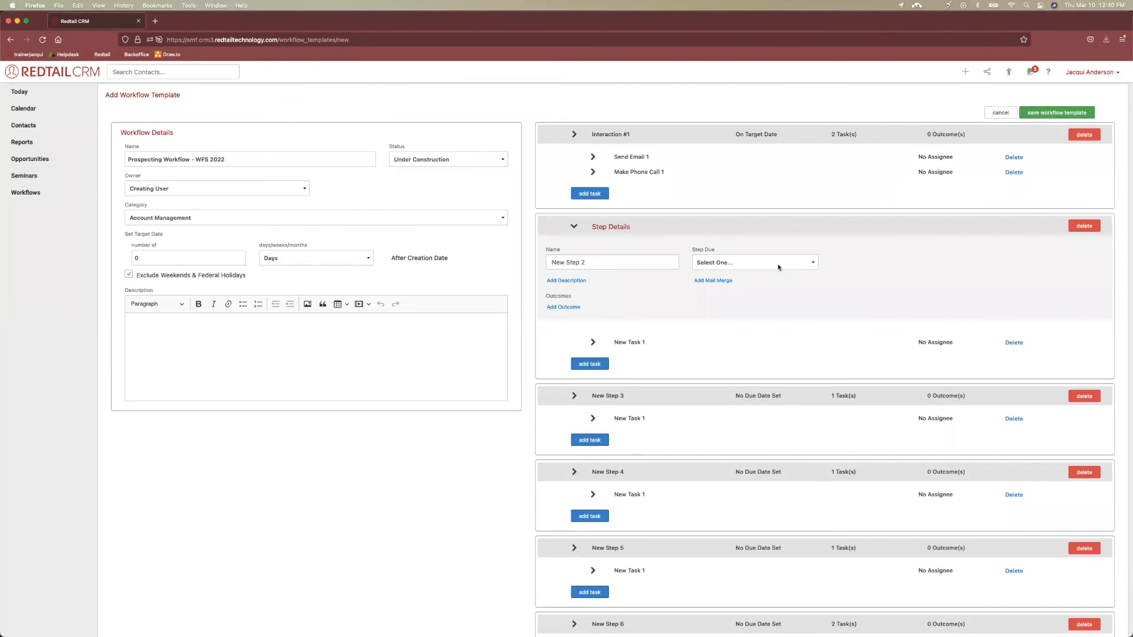
{"action": "left_click", "coordinate": [778, 268]}
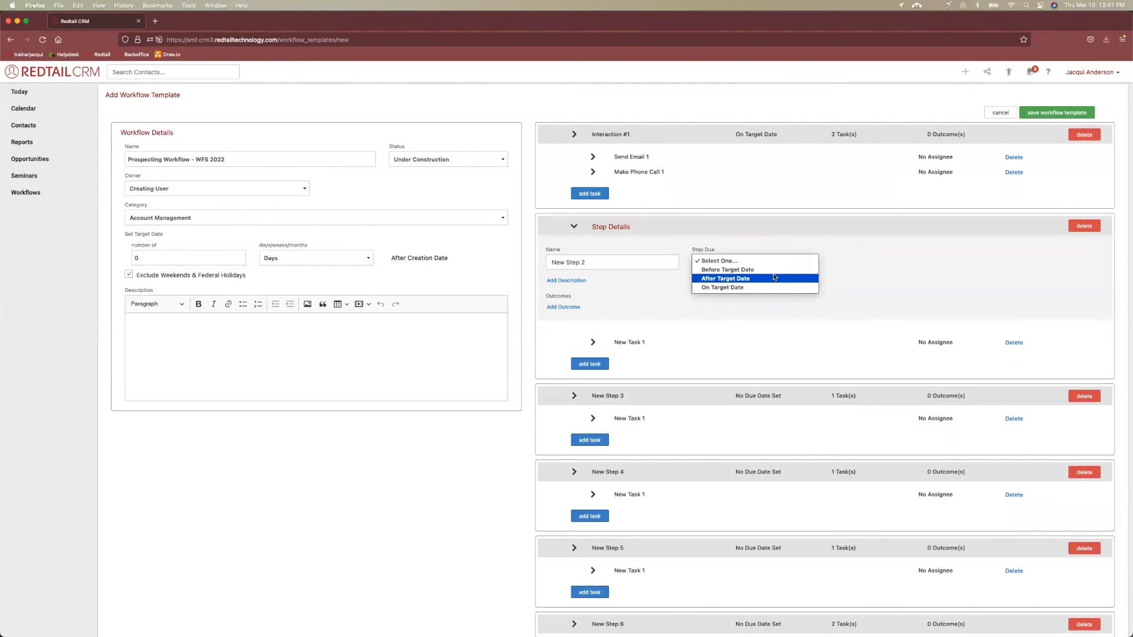
{"action": "left_click", "coordinate": [773, 277]}
{"action": "left_click", "coordinate": [861, 260]}
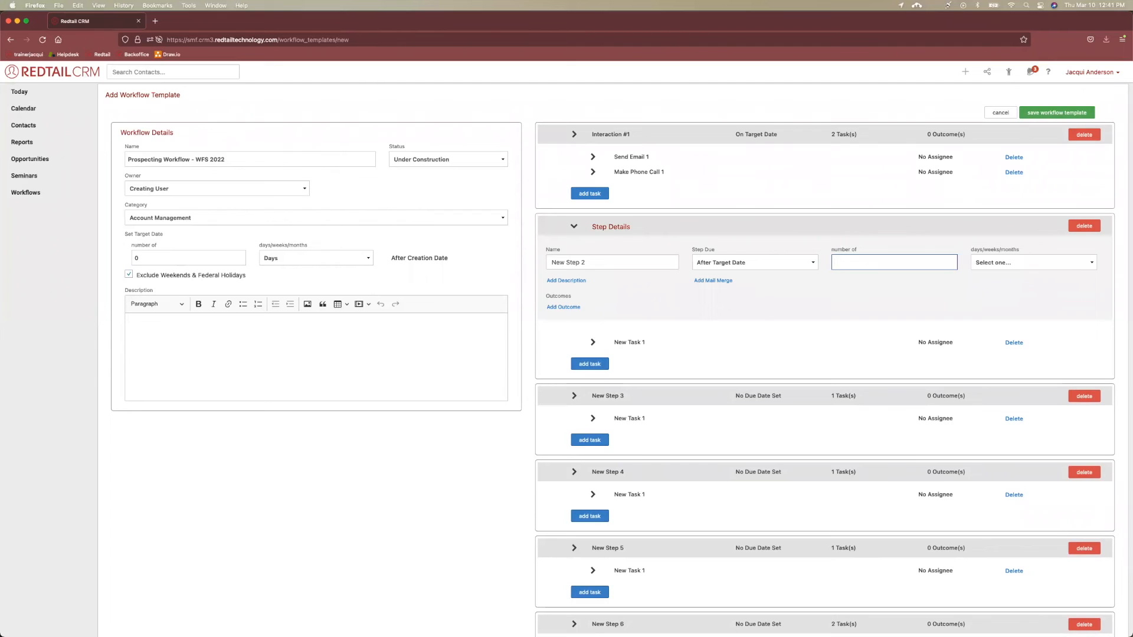
{"action": "left_click", "coordinate": [984, 263]}
{"action": "left_click", "coordinate": [987, 270]}
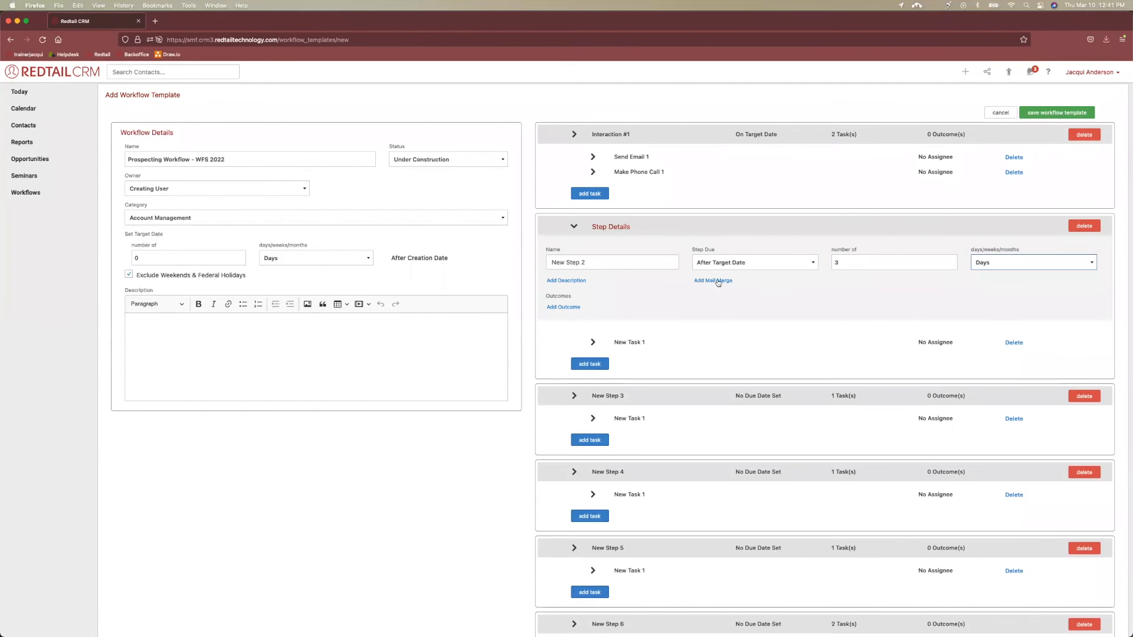
- Rename the second step as "Interaction #2" and collapse its details
{"action": "left_click_drag", "start_coordinate": [598, 261], "coordinate": [505, 259]}
{"action": "key", "text": "Right"}
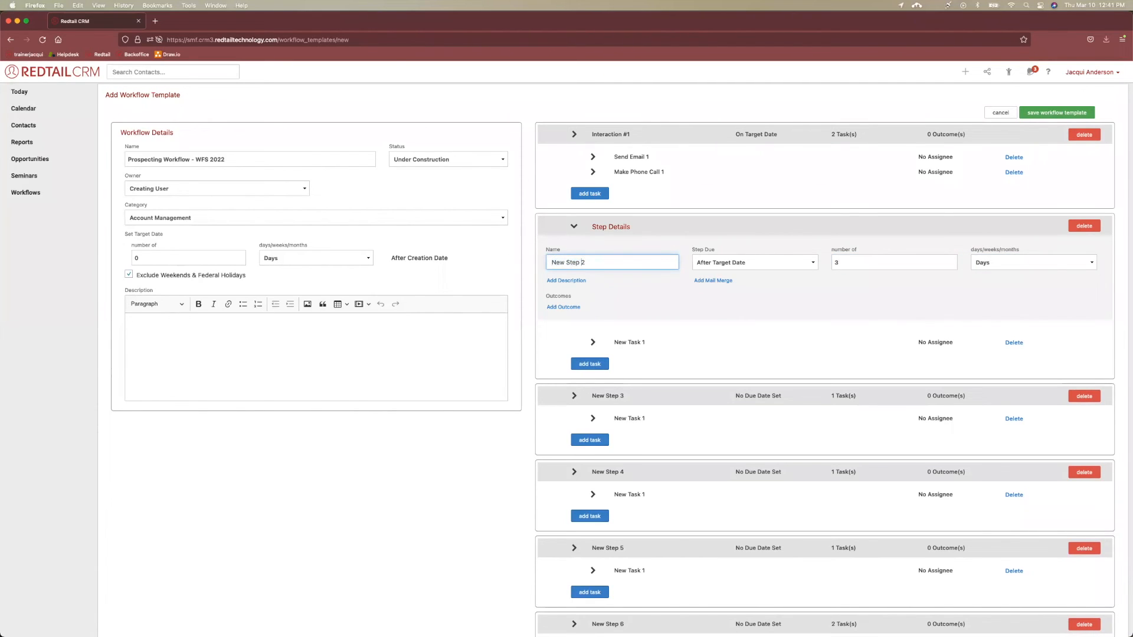
{"action": "key", "text": "BackSpace"}
{"action": "key", "text": "BackSpace"}
{"action": "key", "text": "BackSpace"}
{"action": "key", "text": "BackSpace"}
{"action": "key", "text": "BackSpace"}
{"action": "key", "text": "BackSpace"}
{"action": "key", "text": "BackSpace"}
{"action": "key", "text": "BackSpace"}
{"action": "key", "text": "BackSpace"}
{"action": "type", "text": "Interaction"}
{"action": "scroll", "coordinate": [549, 228], "scroll_direction": "up", "scroll_amount": 1}
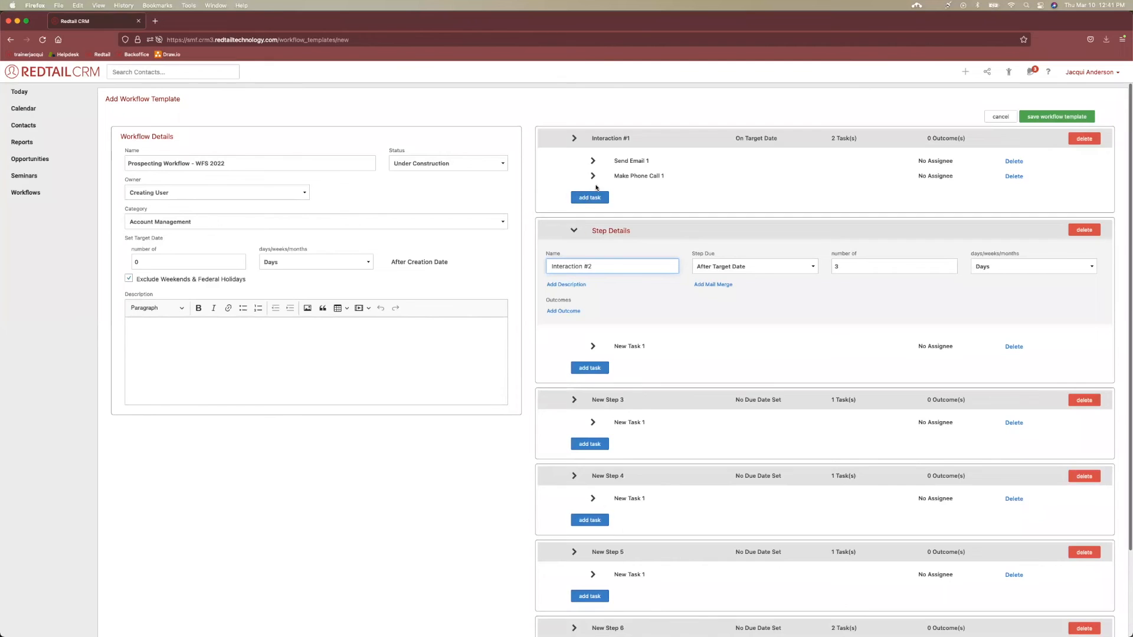
{"action": "double_click", "coordinate": [582, 265]}
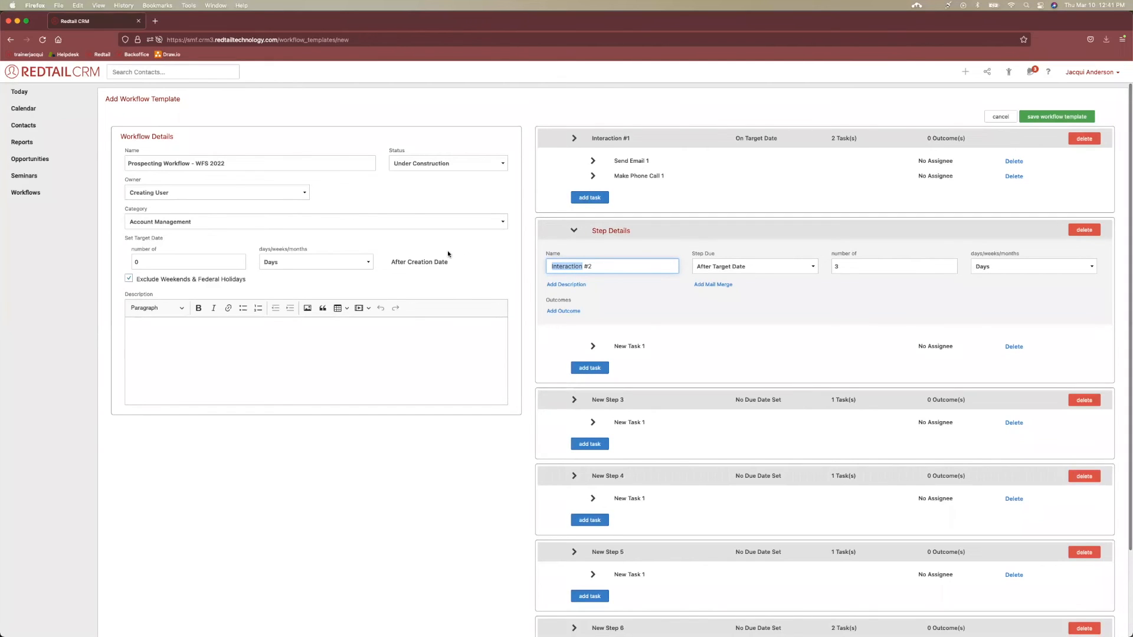
{"action": "left_click", "coordinate": [573, 230]}
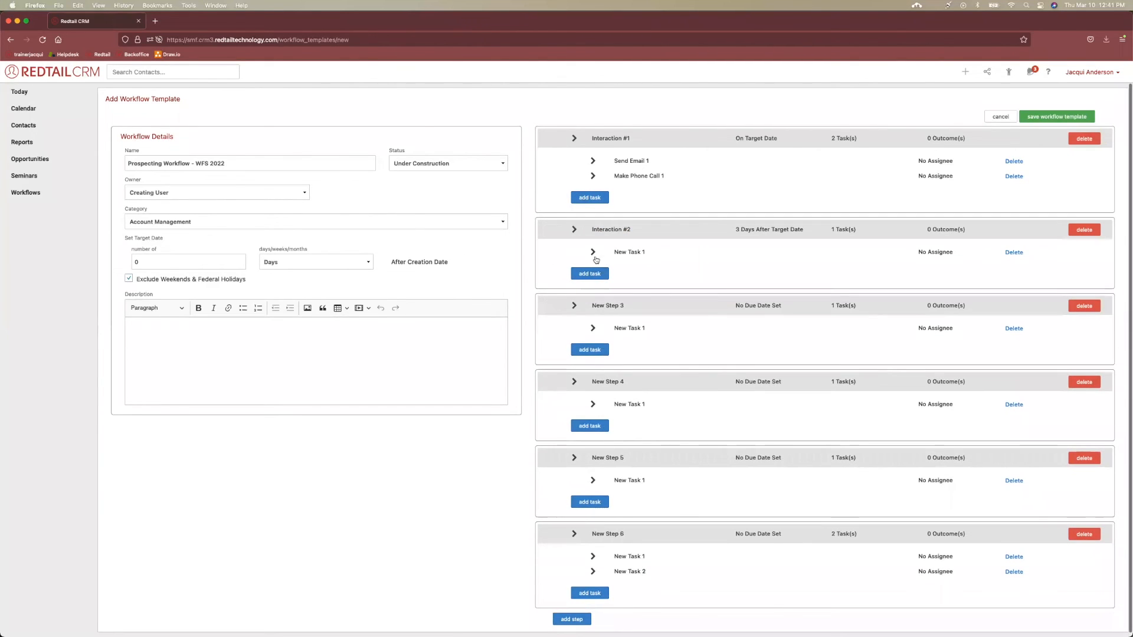
- Following the Prospecting Process slide, rename the task of Interaction #2 as "Send Email #2" and collapse it
{"action": "left_click", "coordinate": [593, 252]}
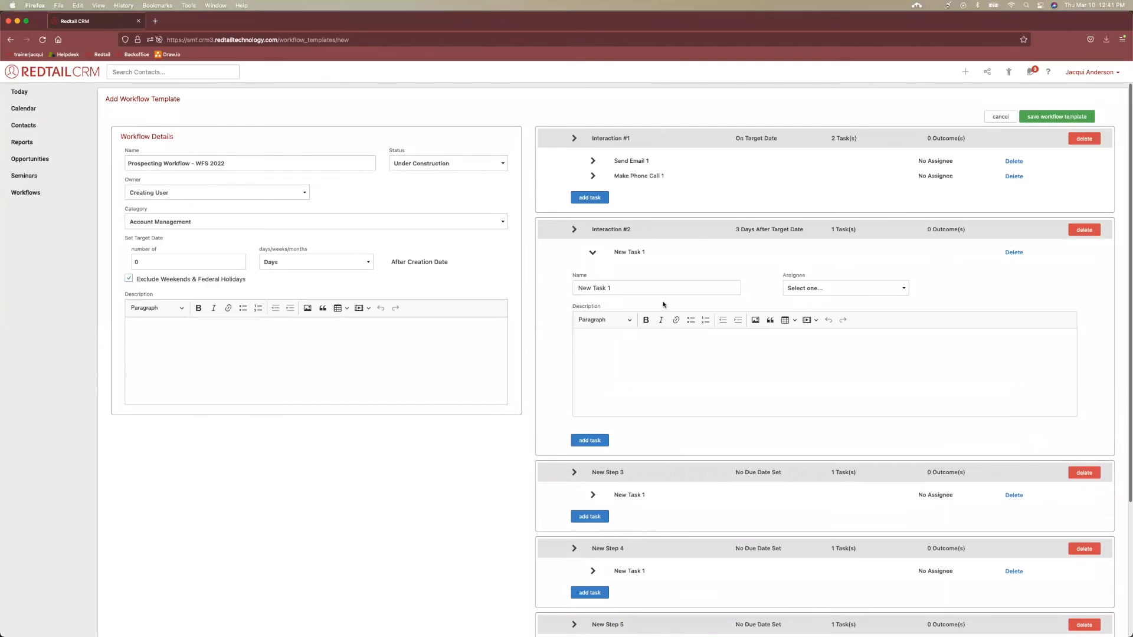
{"action": "key", "text": "Tab"}
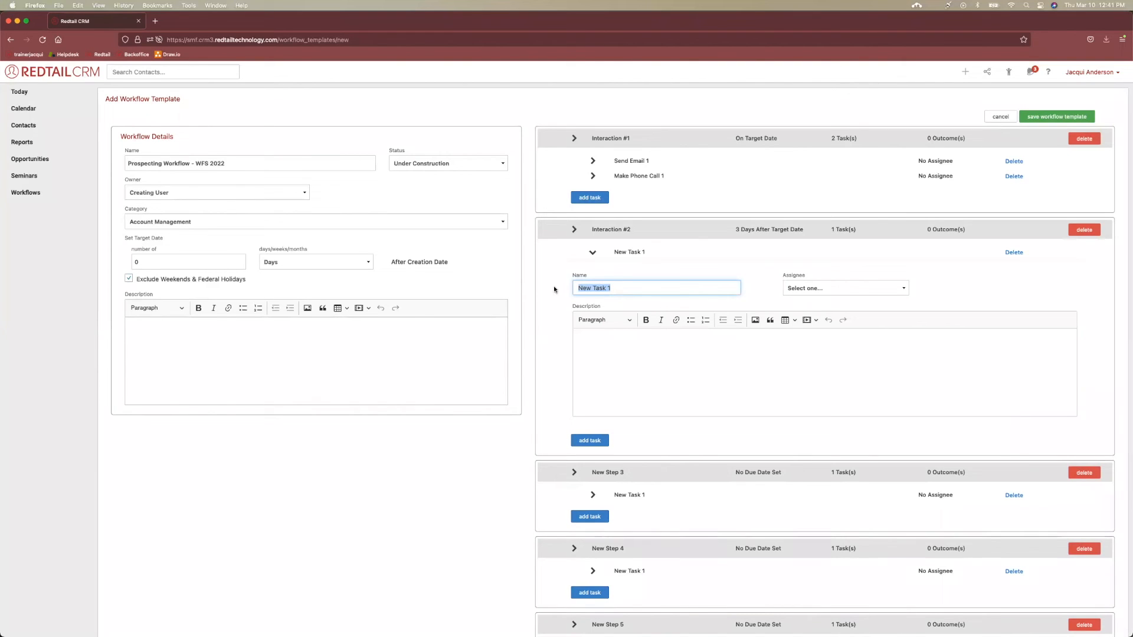
{"action": "key", "text": "BackSpace"}
{"action": "key", "text": "ctrl+Up"}
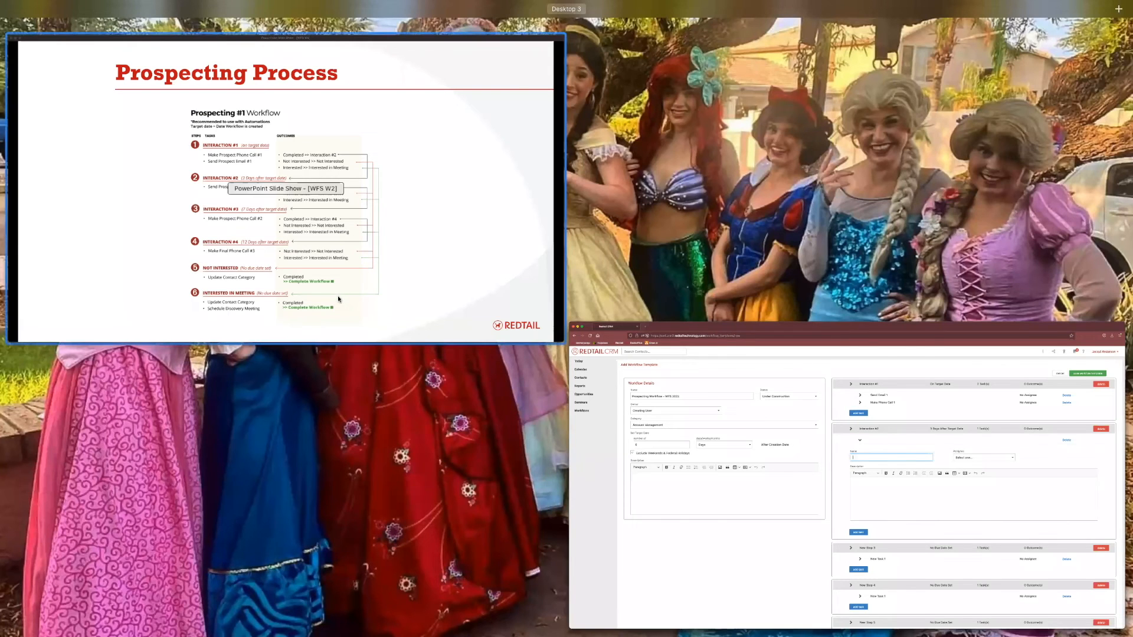
{"action": "left_click", "coordinate": [637, 373]}
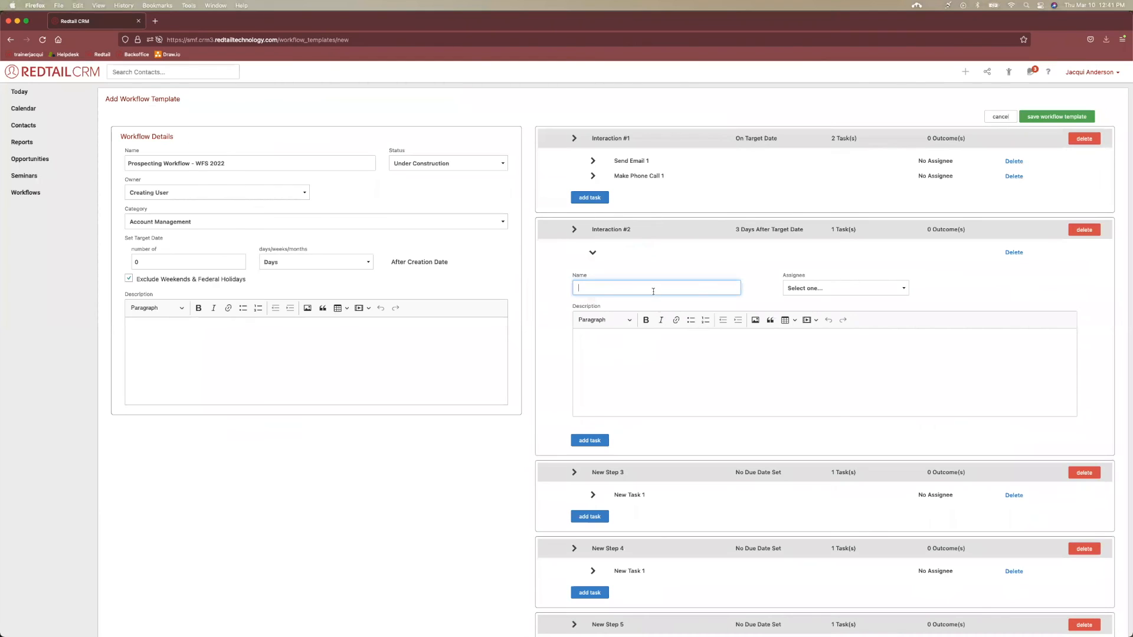
{"action": "type", "text": "Send Email #2"}
{"action": "left_click", "coordinate": [593, 252]}
- Rename the third step as "Interaction 3"
{"action": "left_click", "coordinate": [574, 305]}
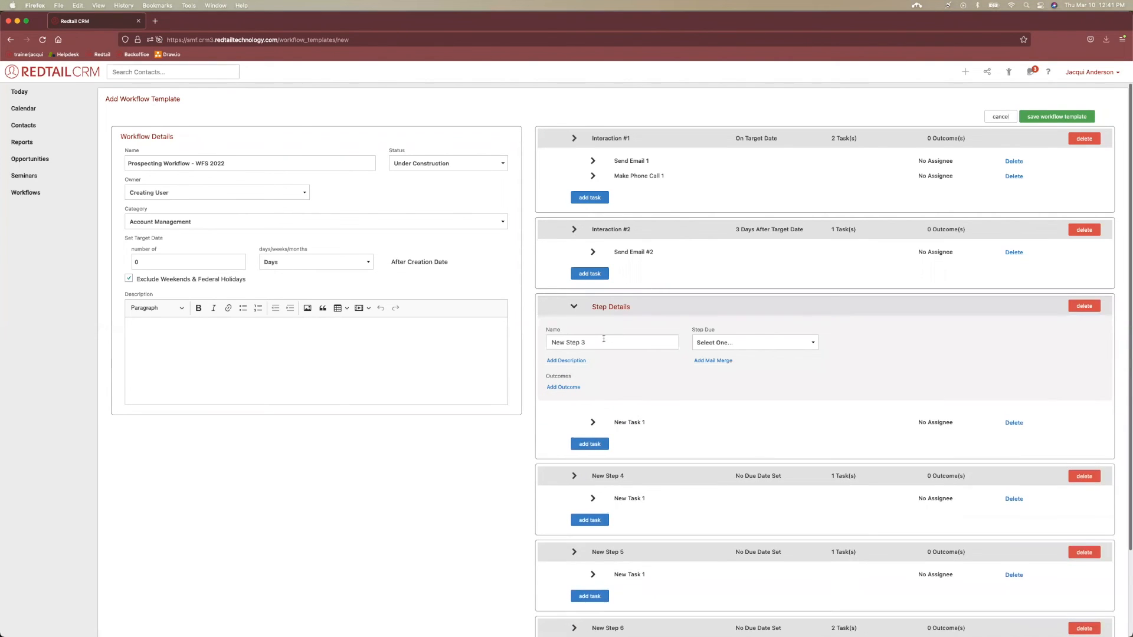
{"action": "left_click_drag", "start_coordinate": [581, 343], "coordinate": [551, 342]}
{"action": "type", "text": "Interaction"}
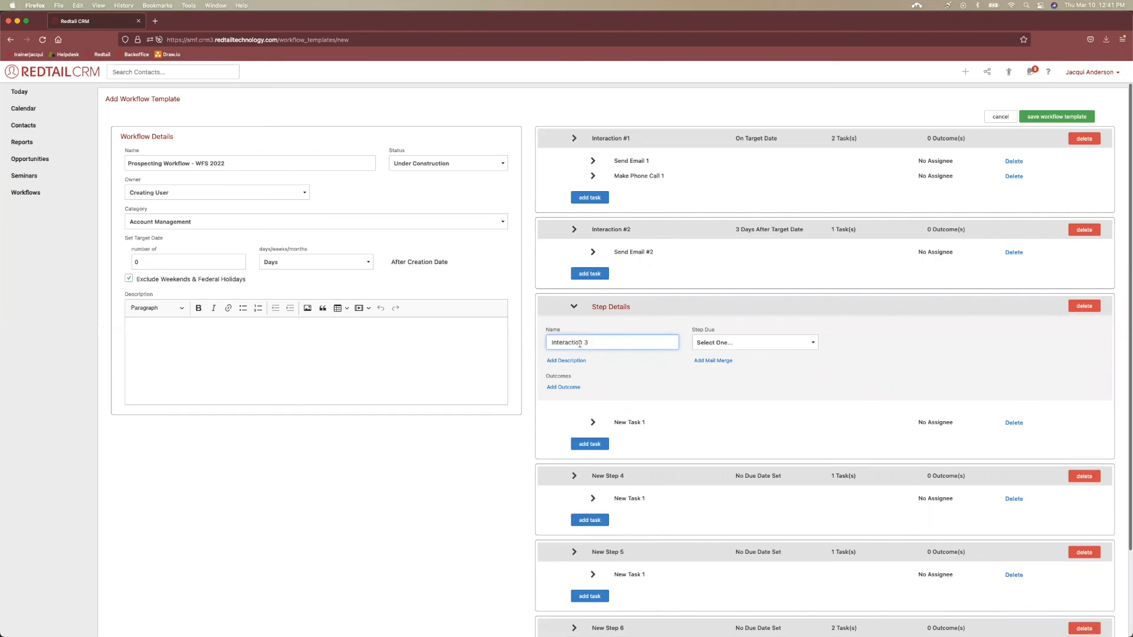
- Check the slide for the timing of Interaction 3, set the step due 7 Days After Target Date and collapse its details
{"action": "left_click", "coordinate": [729, 346]}
{"action": "left_click", "coordinate": [809, 353]}
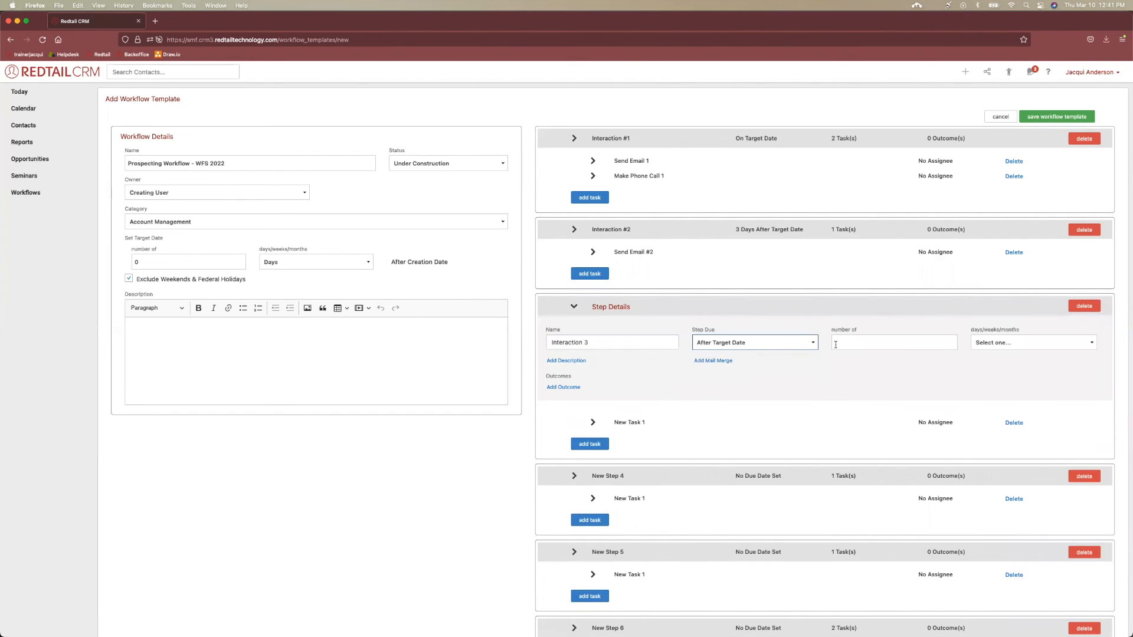
{"action": "key", "text": "ctrl+Up"}
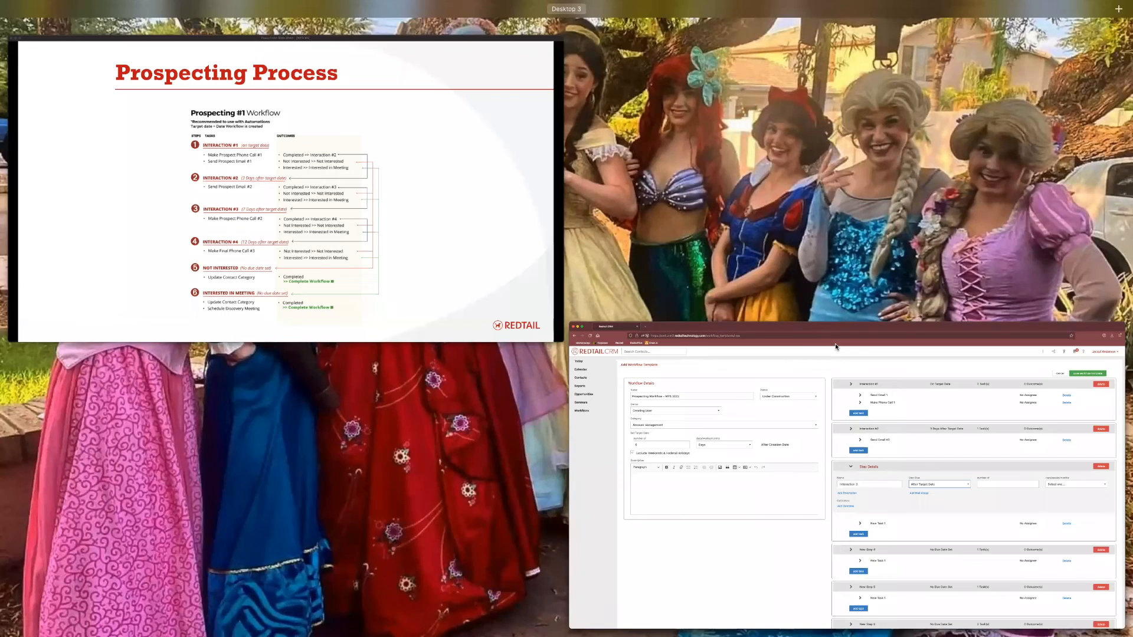
{"action": "left_click", "coordinate": [835, 391]}
{"action": "left_click", "coordinate": [841, 343]}
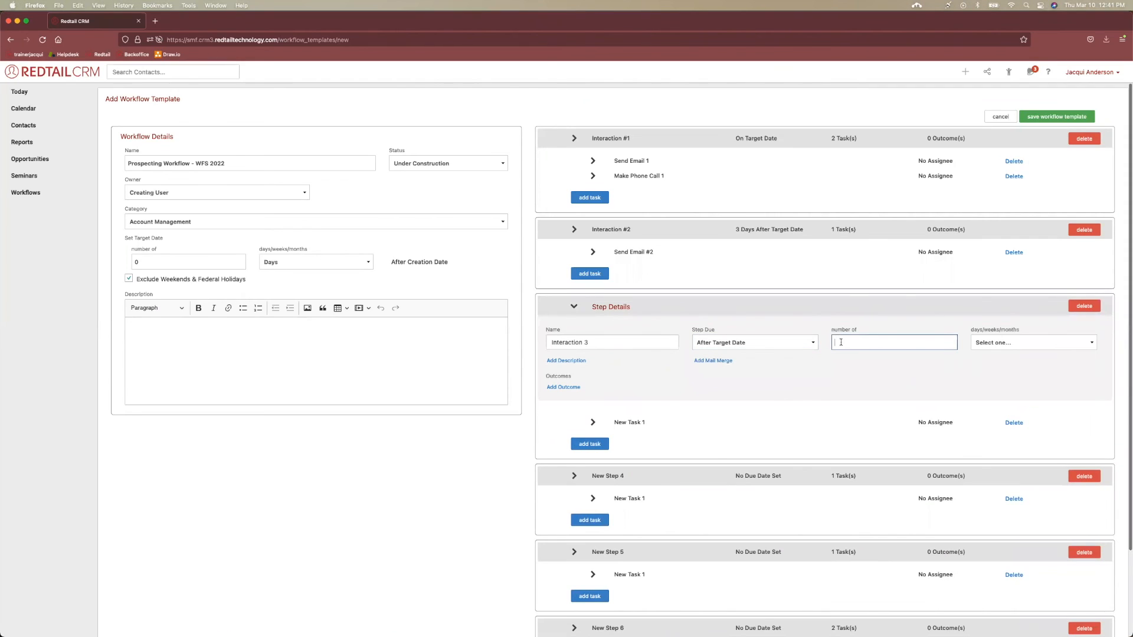
{"action": "type", "text": "7"}
{"action": "left_click", "coordinate": [1016, 347]}
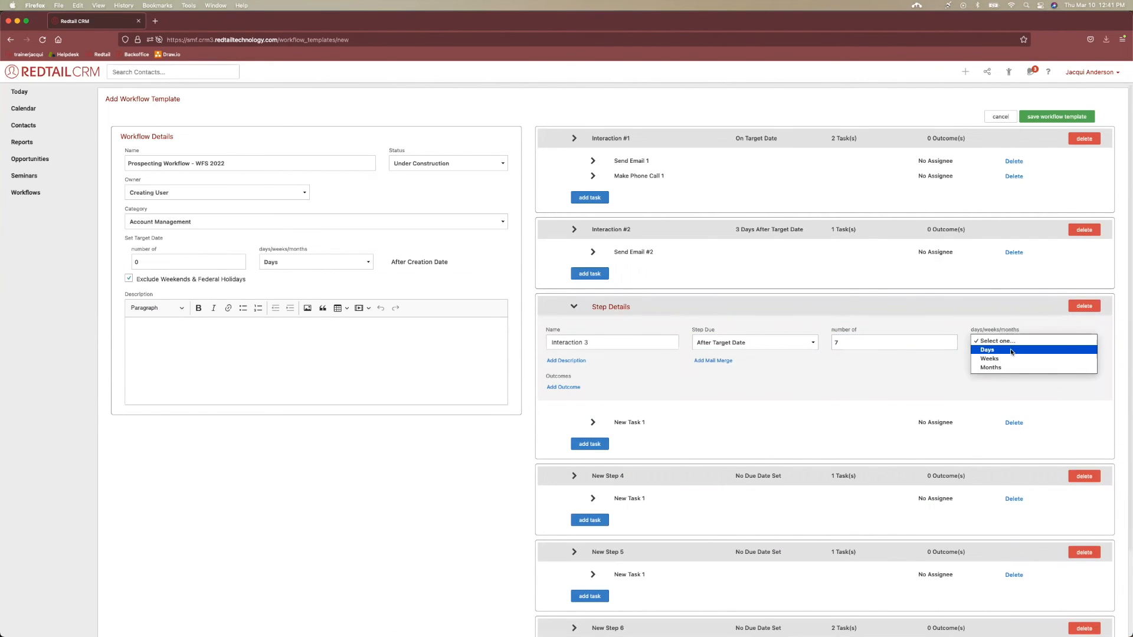
{"action": "left_click", "coordinate": [1013, 354]}
{"action": "left_click", "coordinate": [574, 307]}
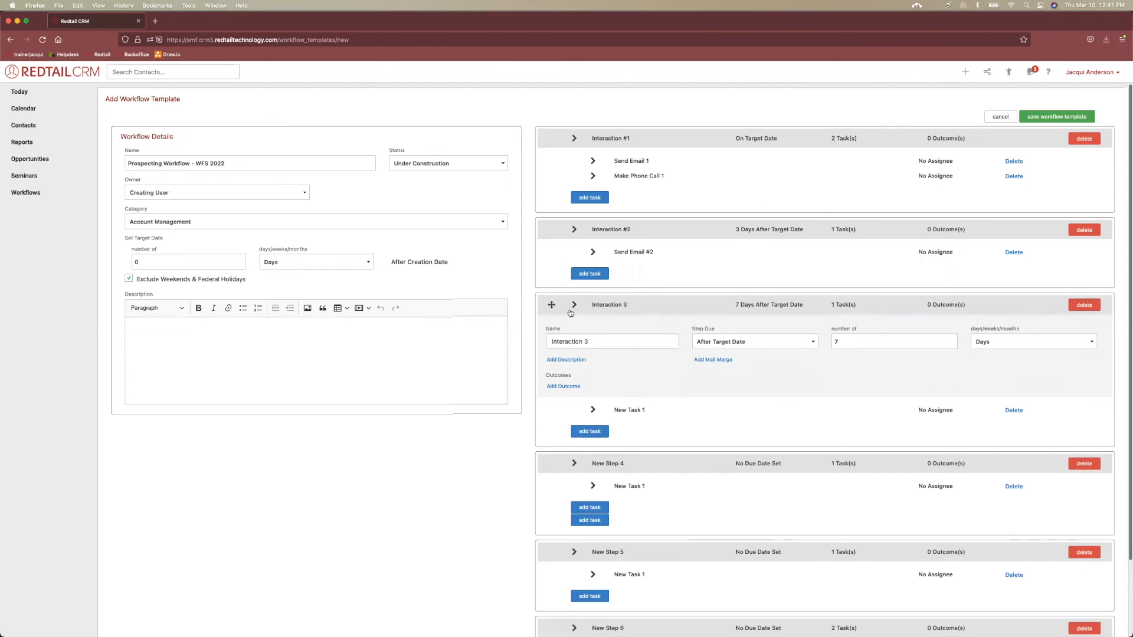
- Following the Prospecting Process slide, rename the task of Interaction 3 as "Make Phone Call #2" and collapse it
{"action": "left_click", "coordinate": [593, 327]}
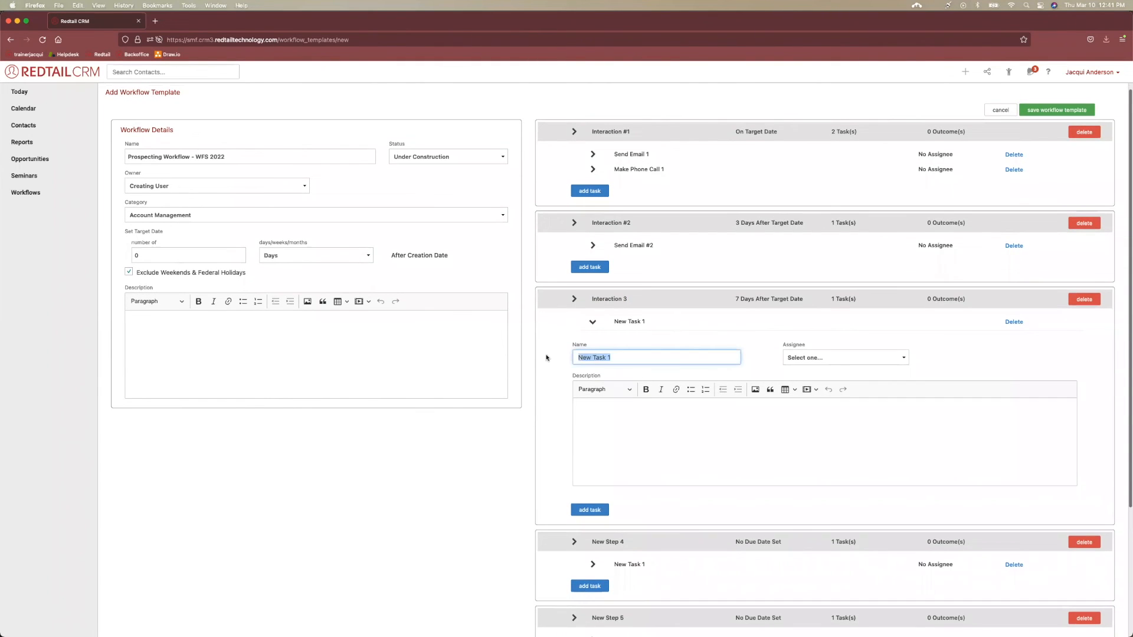
{"action": "type", "text": "Make"}
{"action": "scroll", "coordinate": [601, 357], "scroll_direction": "down", "scroll_amount": 1}
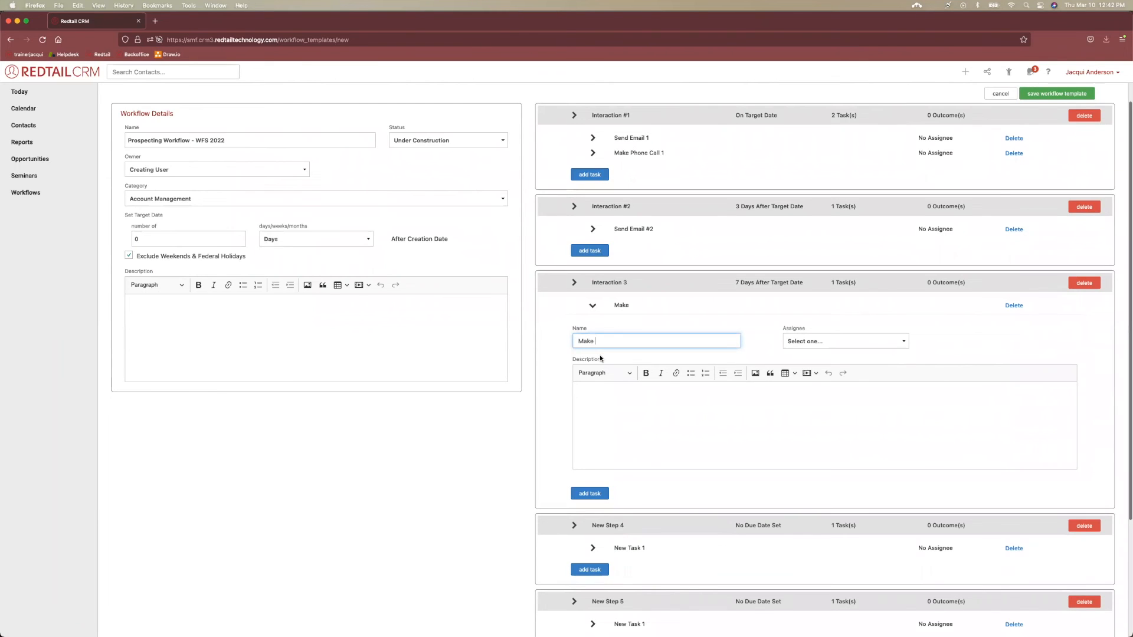
{"action": "key", "text": "ctrl+Up"}
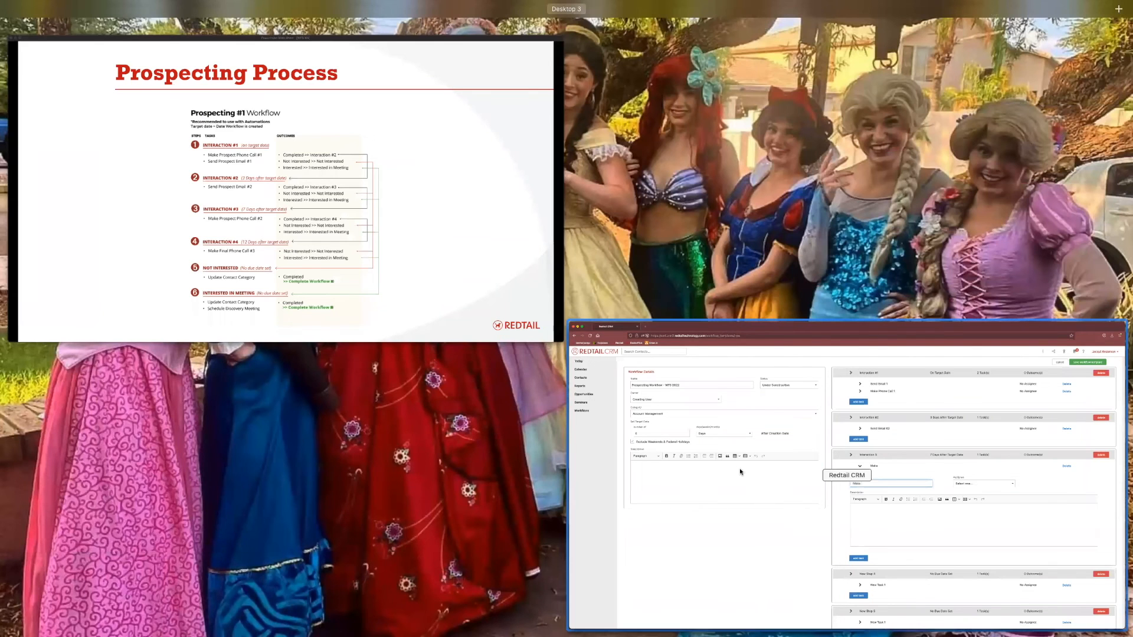
{"action": "left_click", "coordinate": [741, 471]}
{"action": "type", "text": "Phone "}
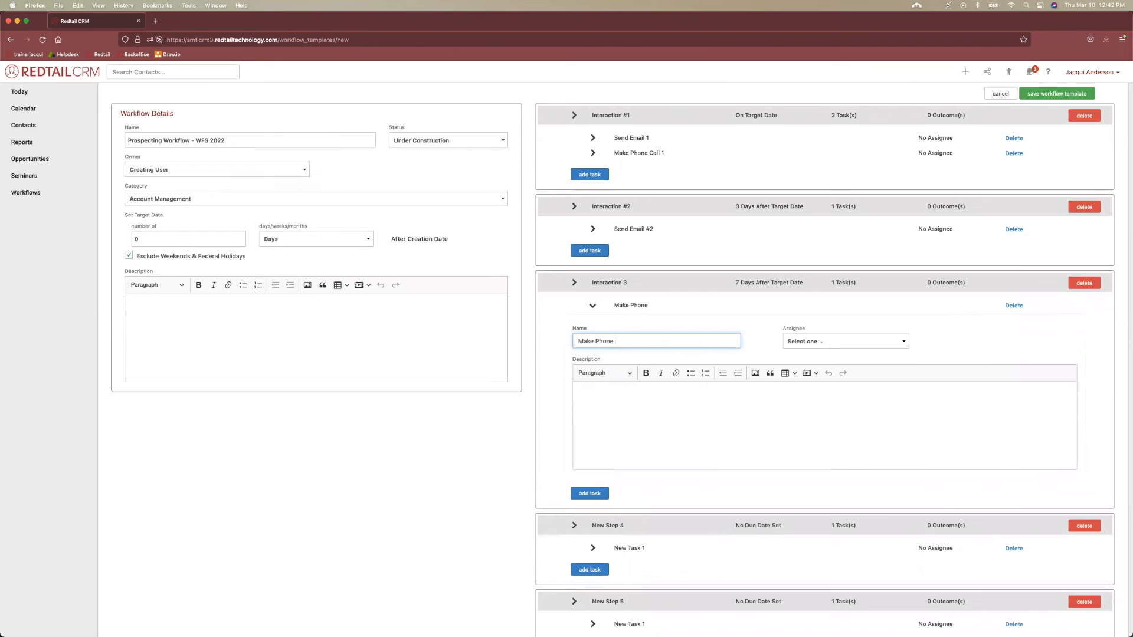
{"action": "type", "text": "Call #@"}
{"action": "key", "text": "BackSpace"}
{"action": "type", "text": "2"}
{"action": "left_click", "coordinate": [592, 306]}
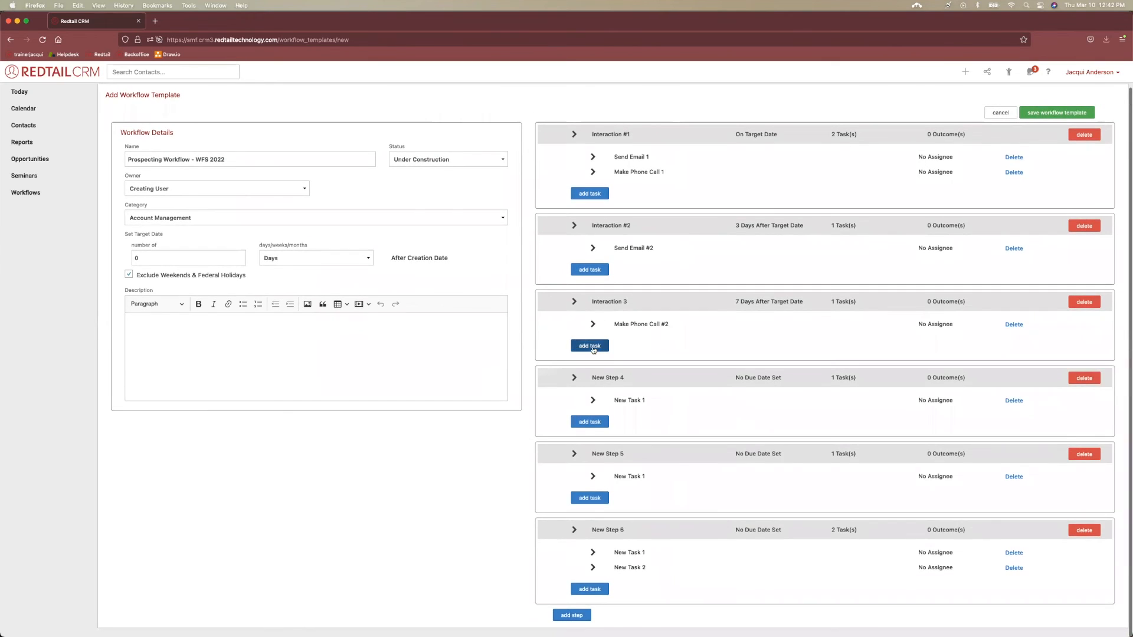
- Rename the fourth step as "Interaction 4"
{"action": "left_click", "coordinate": [576, 378]}
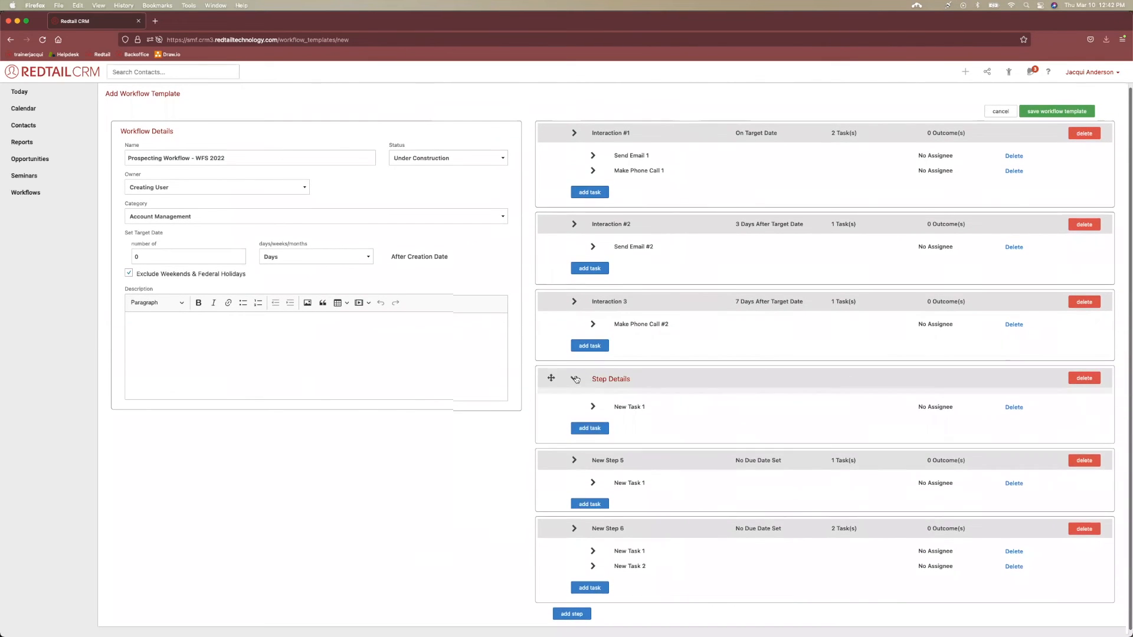
{"action": "left_click_drag", "start_coordinate": [580, 415], "coordinate": [523, 412]}
{"action": "type", "text": "Interaction 4"}
- Check the slide for the timing of Interaction 4, set the step due 12 Days After Target Date and collapse its details
{"action": "left_click", "coordinate": [727, 415]}
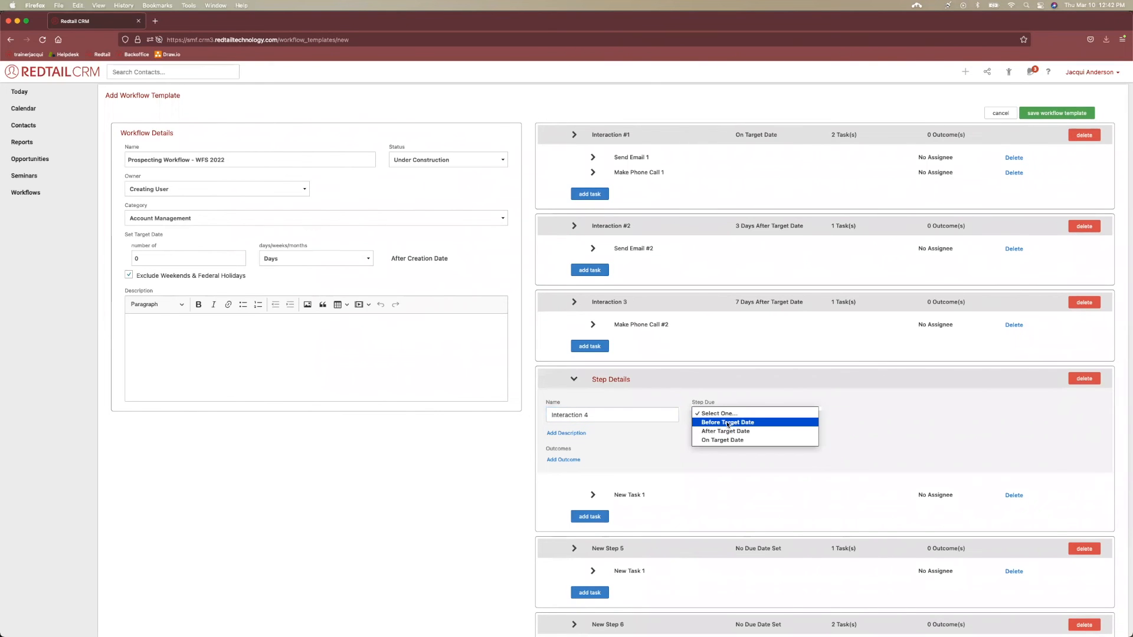
{"action": "left_click", "coordinate": [727, 432]}
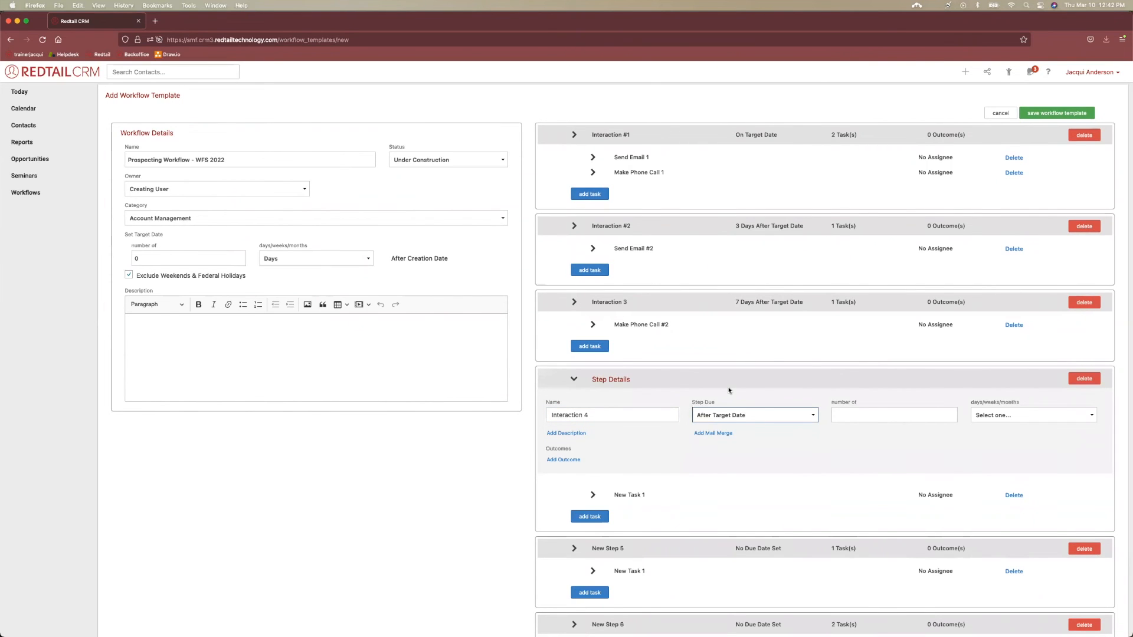
{"action": "key", "text": "ctrl+Up"}
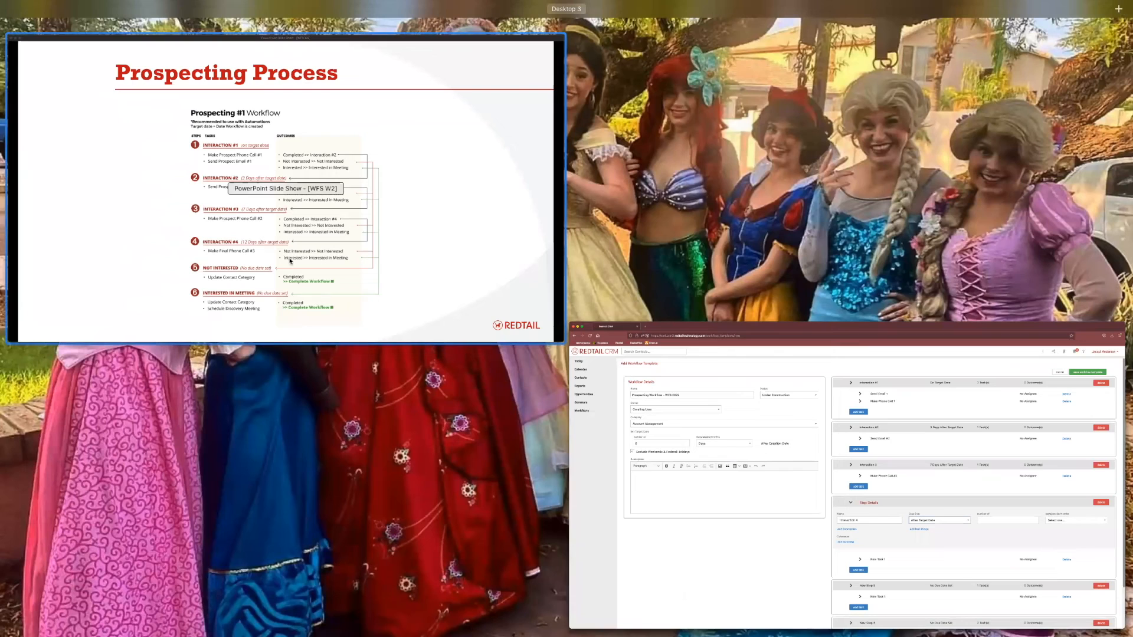
{"action": "left_click", "coordinate": [748, 420]}
{"action": "left_click", "coordinate": [872, 413]}
{"action": "type", "text": "1"}
{"action": "left_click", "coordinate": [1003, 416]}
{"action": "left_click", "coordinate": [1005, 426]}
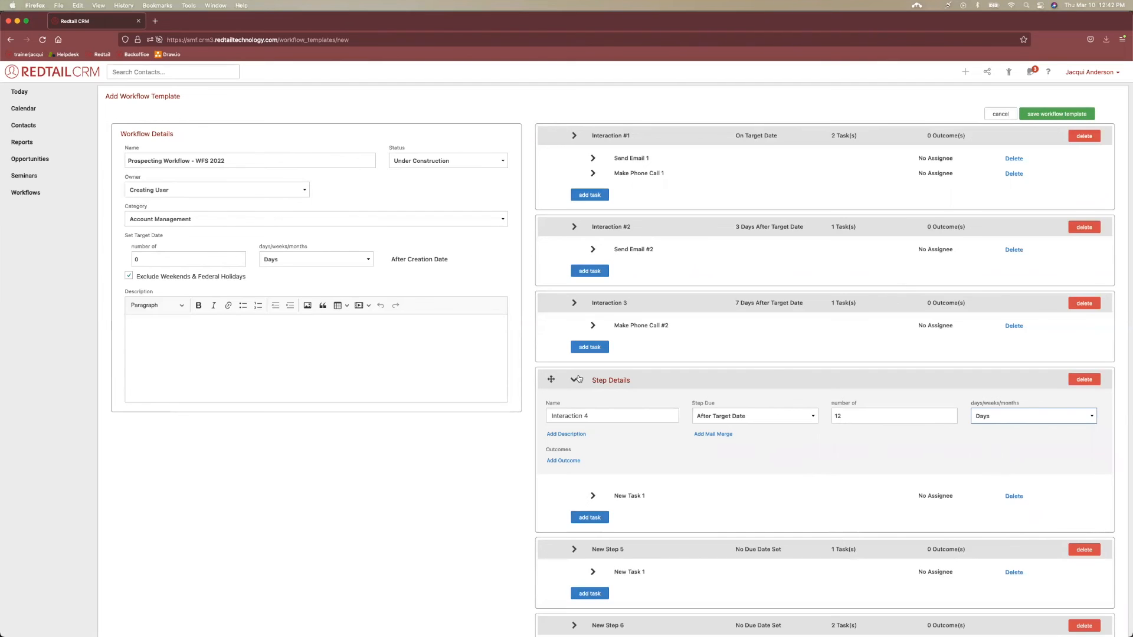
{"action": "left_click", "coordinate": [552, 380]}
- Following the slide, rename the task of Interaction 4 as "Make Final Phone Call Three" and collapse it without choosing an assignee
{"action": "left_click", "coordinate": [594, 403]}
{"action": "left_click_drag", "start_coordinate": [638, 437], "coordinate": [557, 435]}
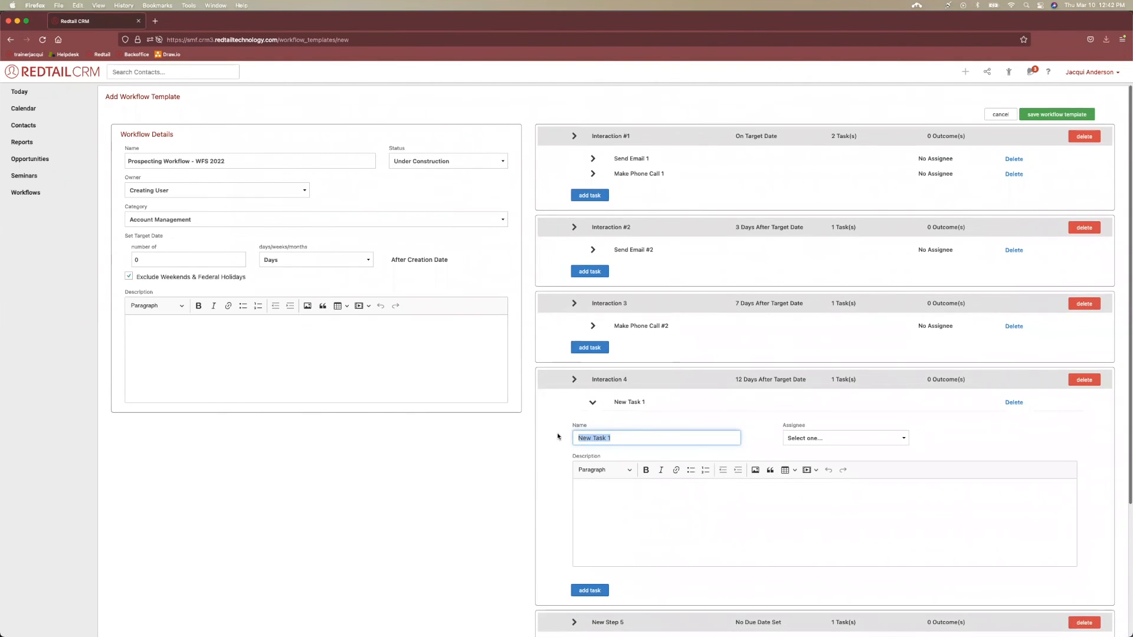
{"action": "key", "text": "ctrl+Up"}
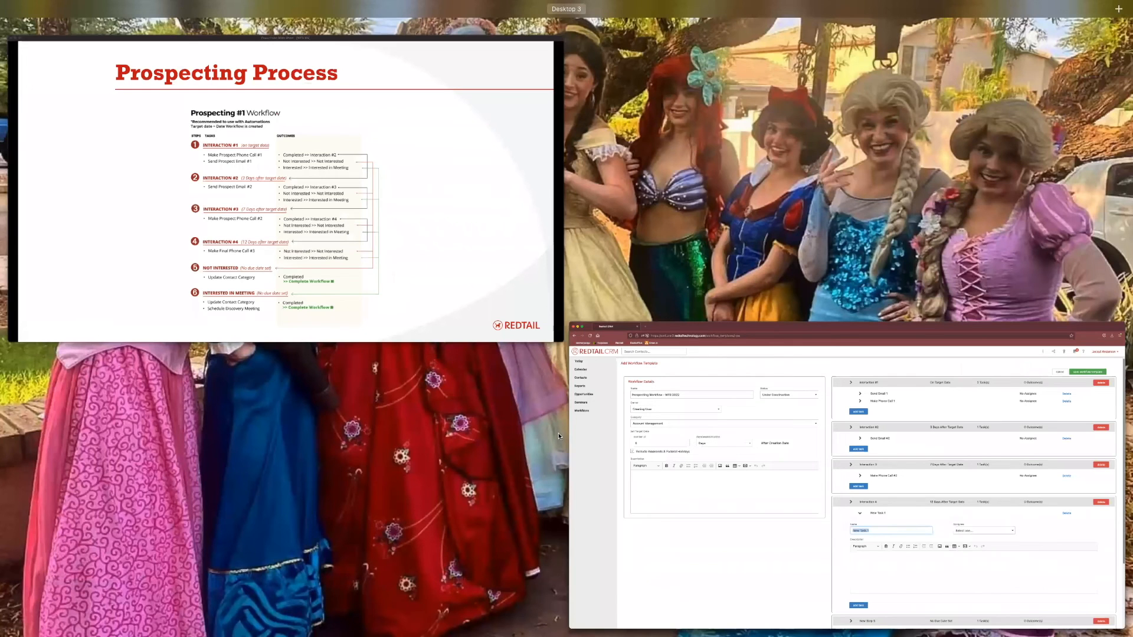
{"action": "left_click", "coordinate": [791, 477]}
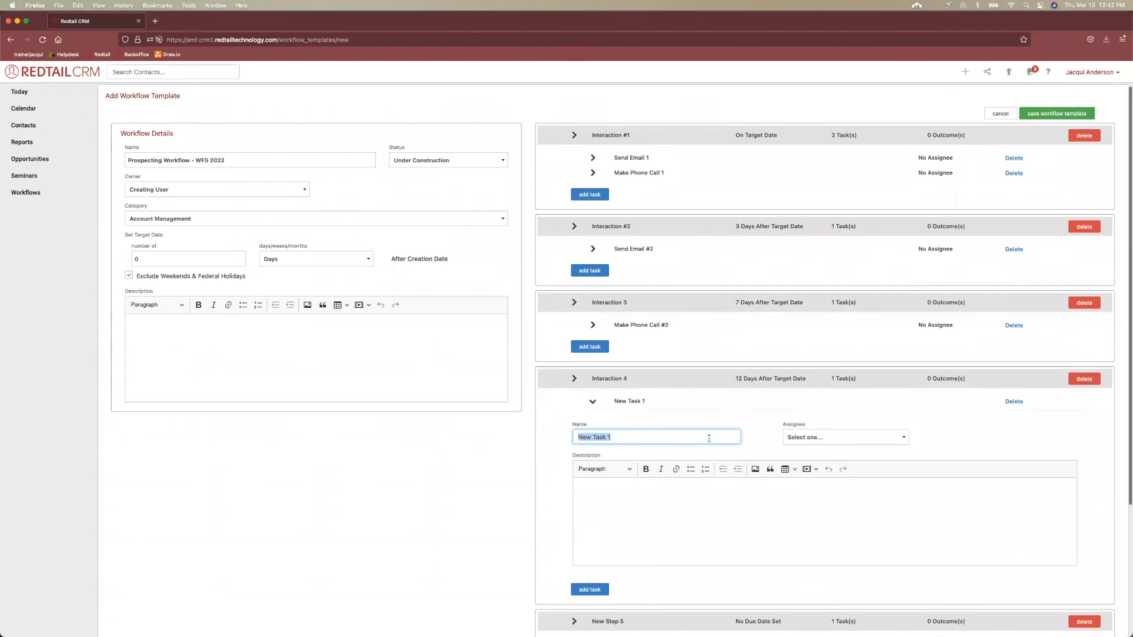
{"action": "type", "text": "Make Final Phone "}
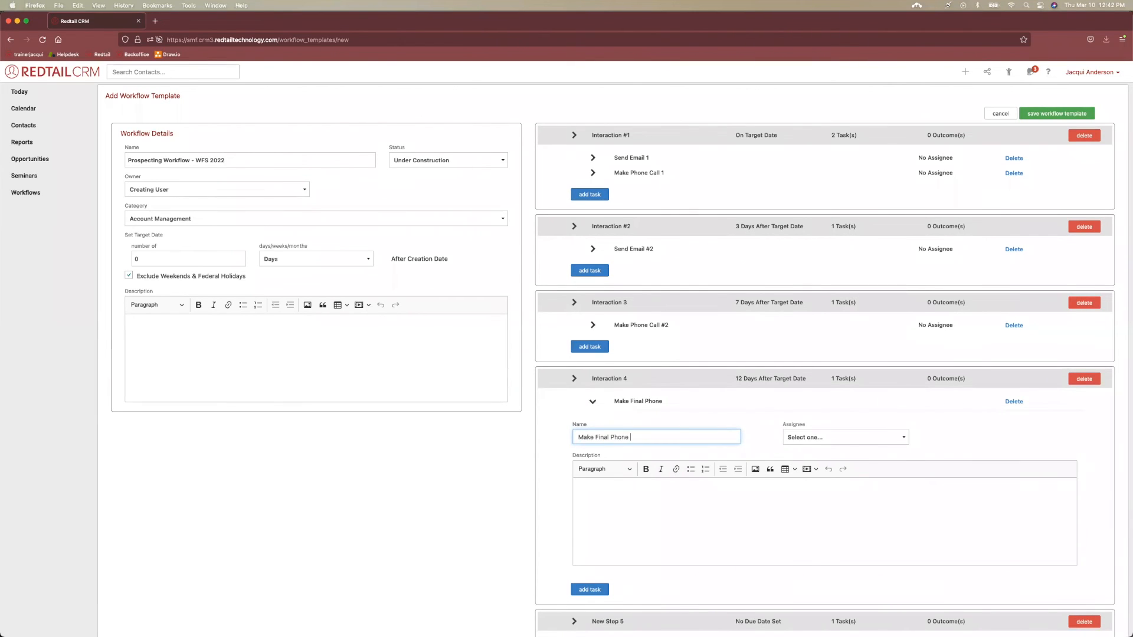
{"action": "type", "text": "Call THre"}
{"action": "key", "text": "BackSpace"}
{"action": "key", "text": "BackSpace"}
{"action": "key", "text": "BackSpace"}
{"action": "left_click", "coordinate": [812, 438]}
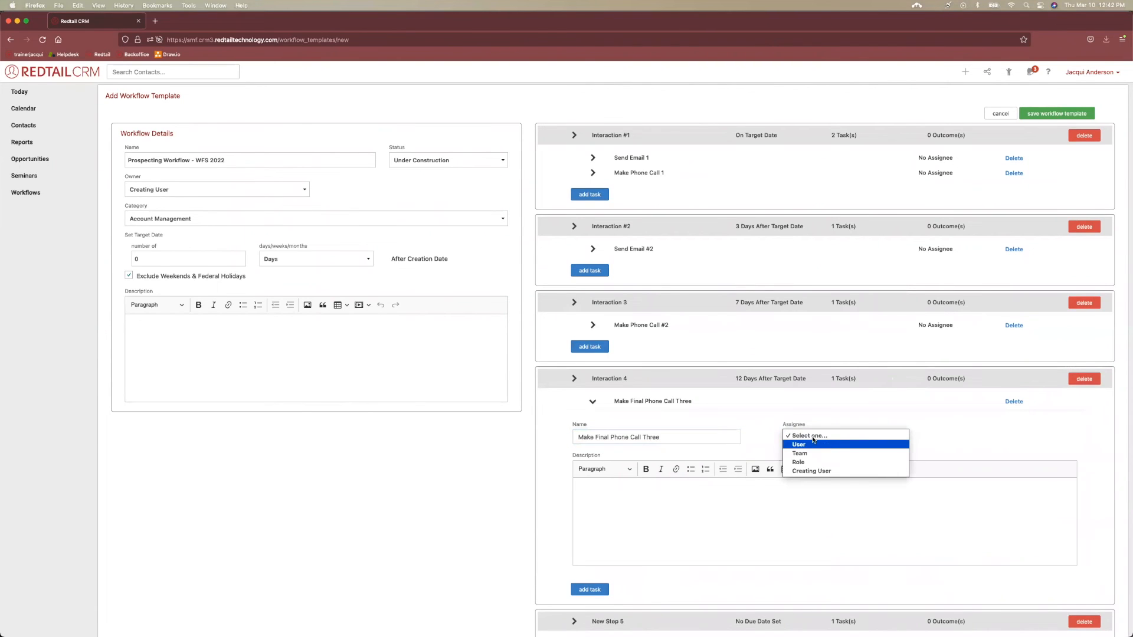
{"action": "left_click", "coordinate": [845, 417]}
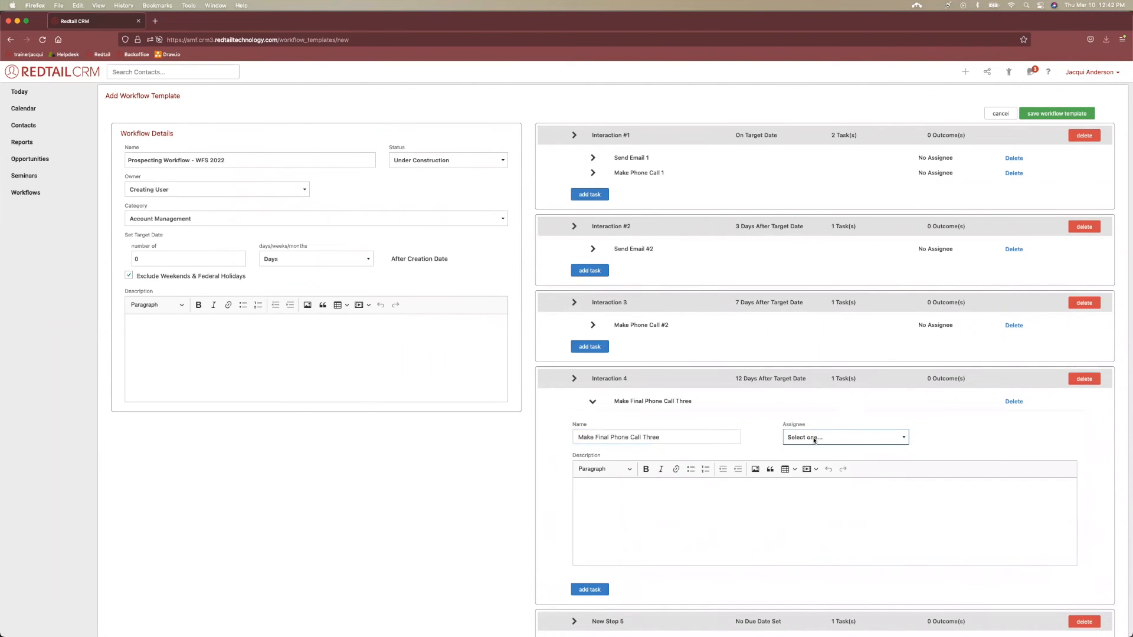
{"action": "scroll", "coordinate": [749, 462], "scroll_direction": "down", "scroll_amount": 1}
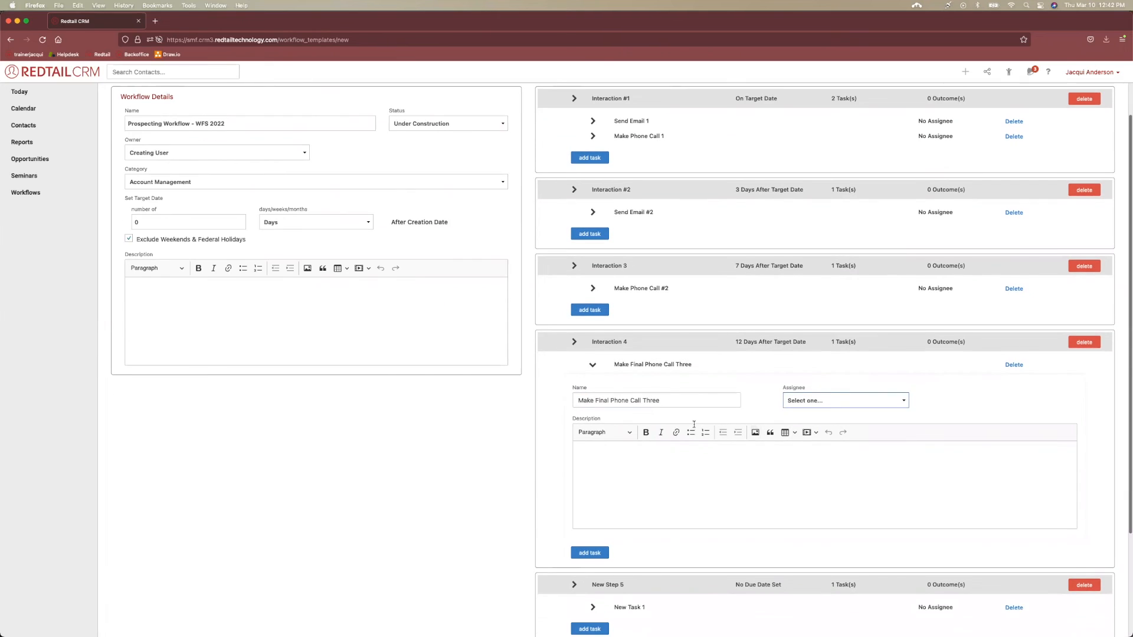
{"action": "left_click", "coordinate": [592, 366]}
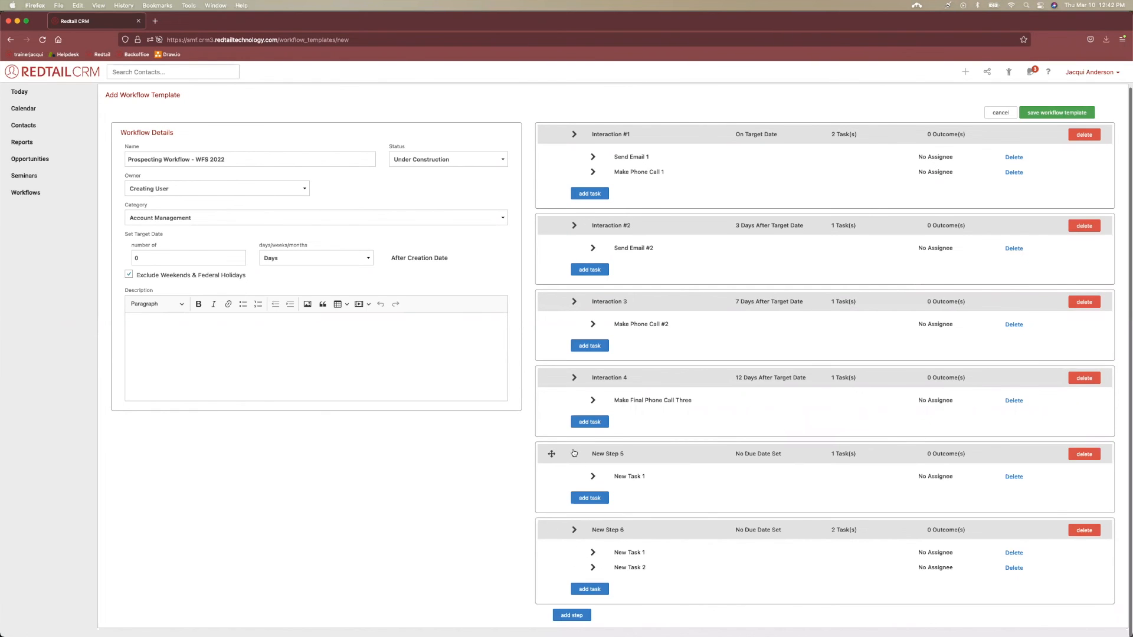
- Review the Prospecting Process slide and rename the fifth step as "Not Interested In Meeting", leaving its due date unset
{"action": "key", "text": "ctrl+Up"}
{"action": "left_click", "coordinate": [331, 280]}
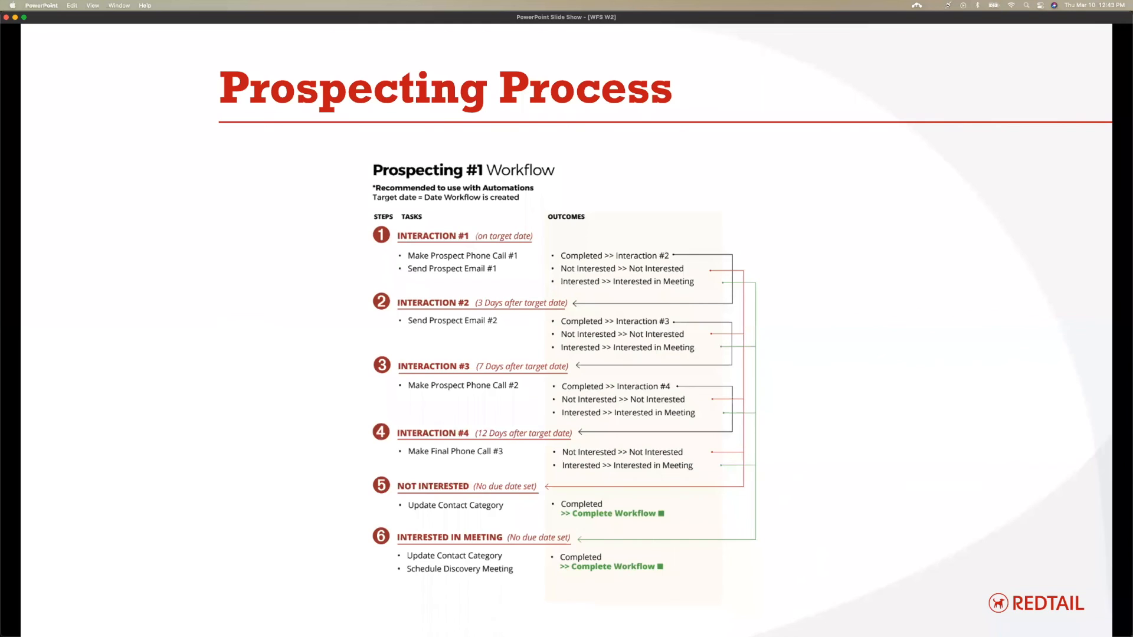
{"action": "key", "text": "ctrl+Up"}
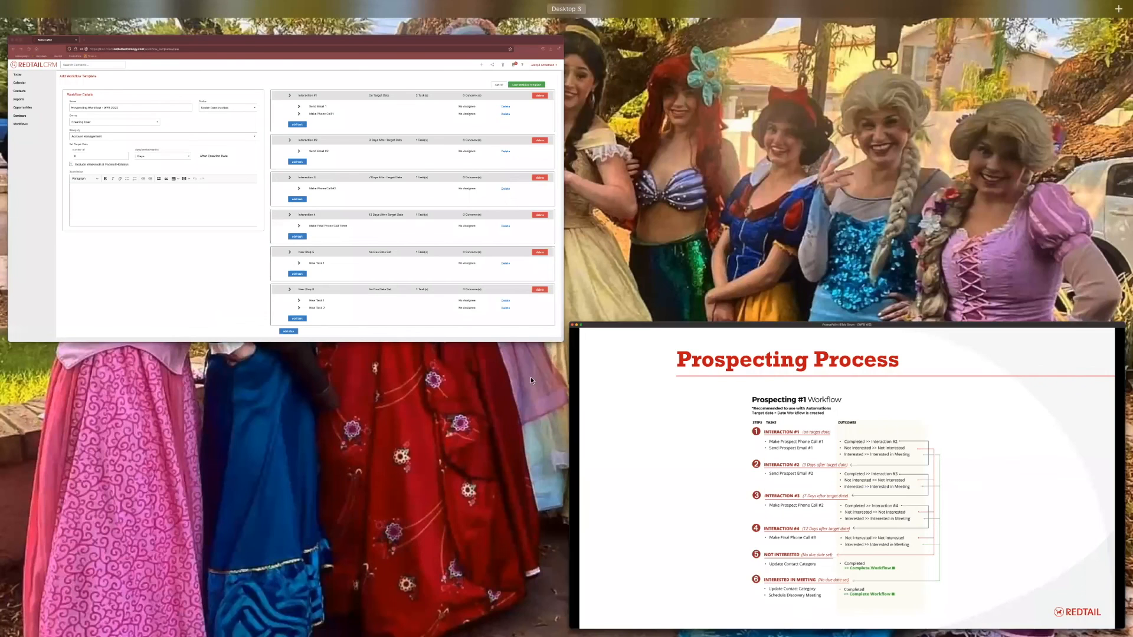
{"action": "left_click", "coordinate": [484, 303]}
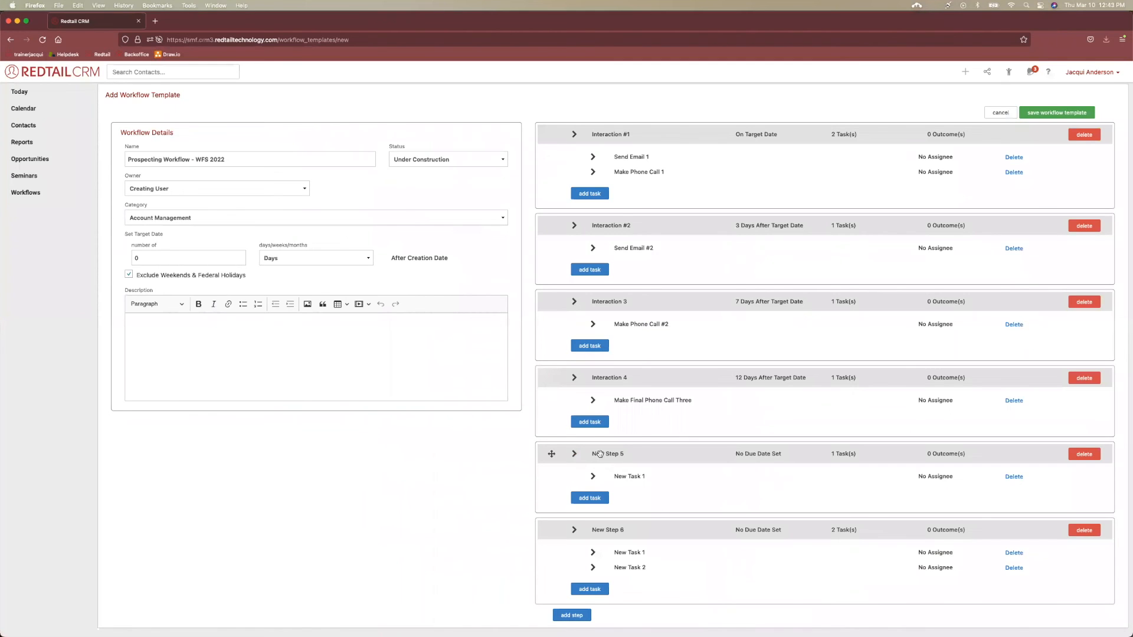
{"action": "left_click", "coordinate": [573, 455]}
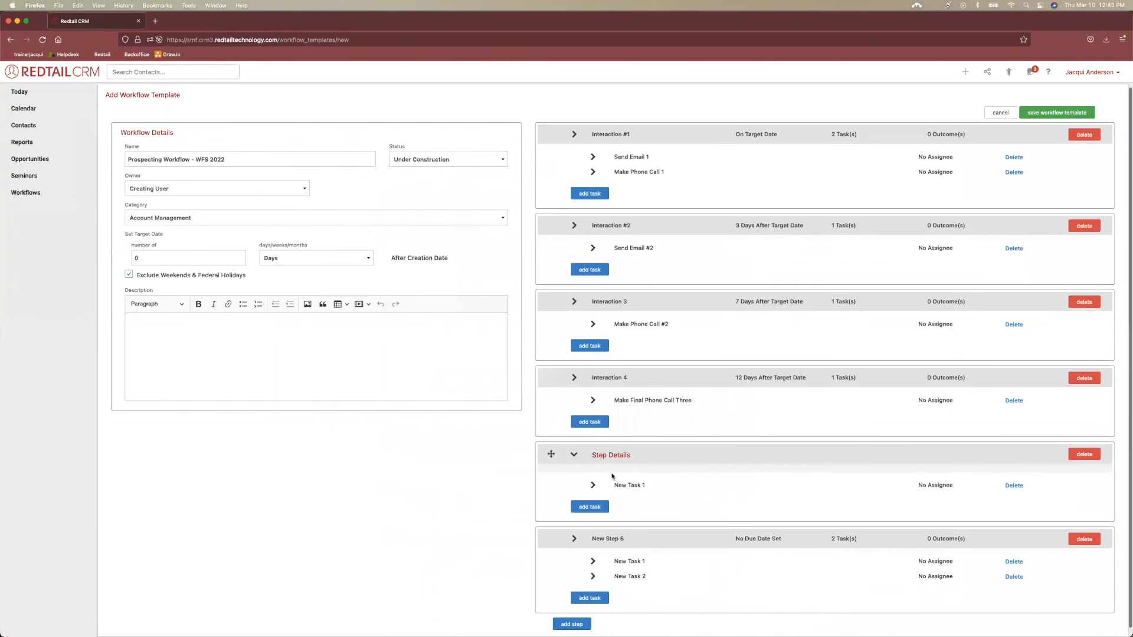
{"action": "triple_click", "coordinate": [606, 487]}
{"action": "type", "text": "N"}
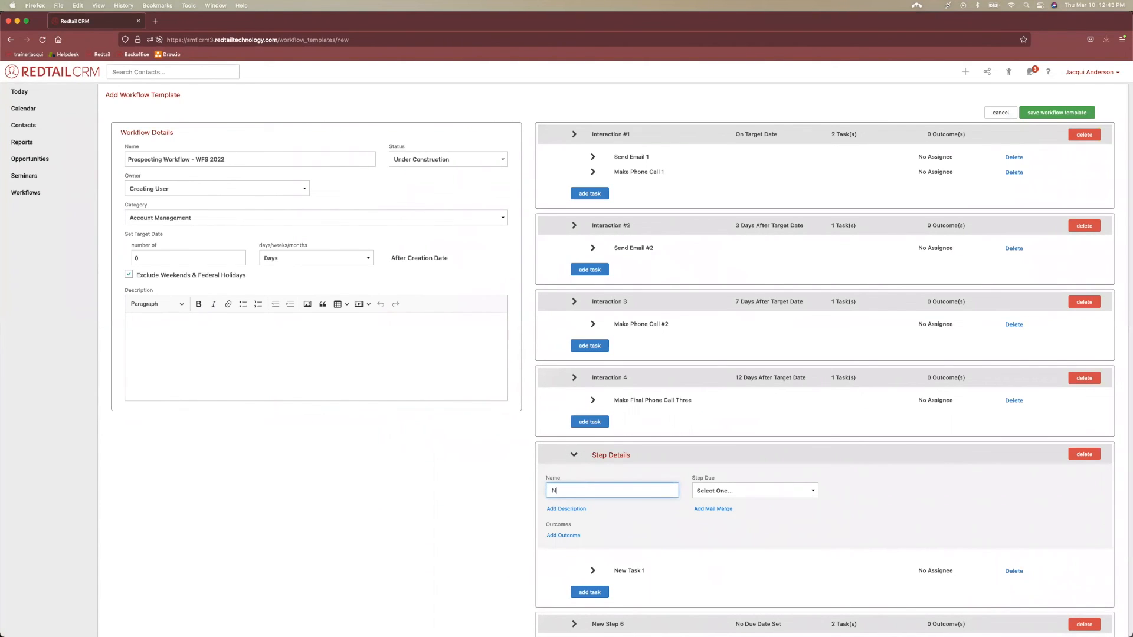
{"action": "type", "text": "ot Interested In Meeting"}
{"action": "scroll", "coordinate": [661, 493], "scroll_direction": "up", "scroll_amount": 1}
{"action": "left_click", "coordinate": [709, 500]}
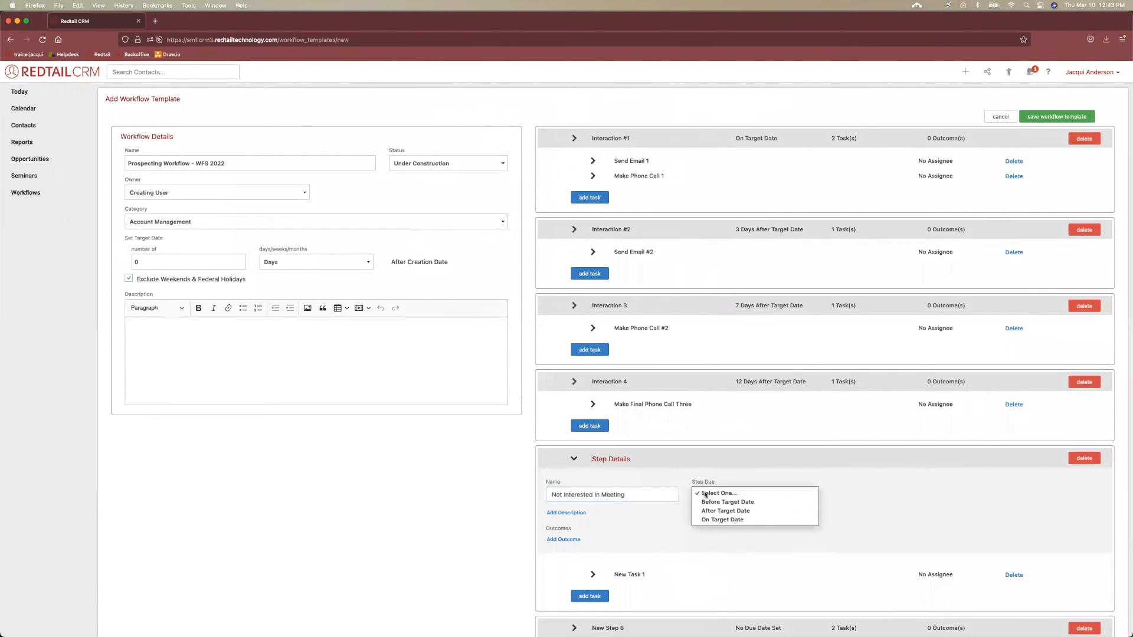
{"action": "left_click", "coordinate": [710, 494]}
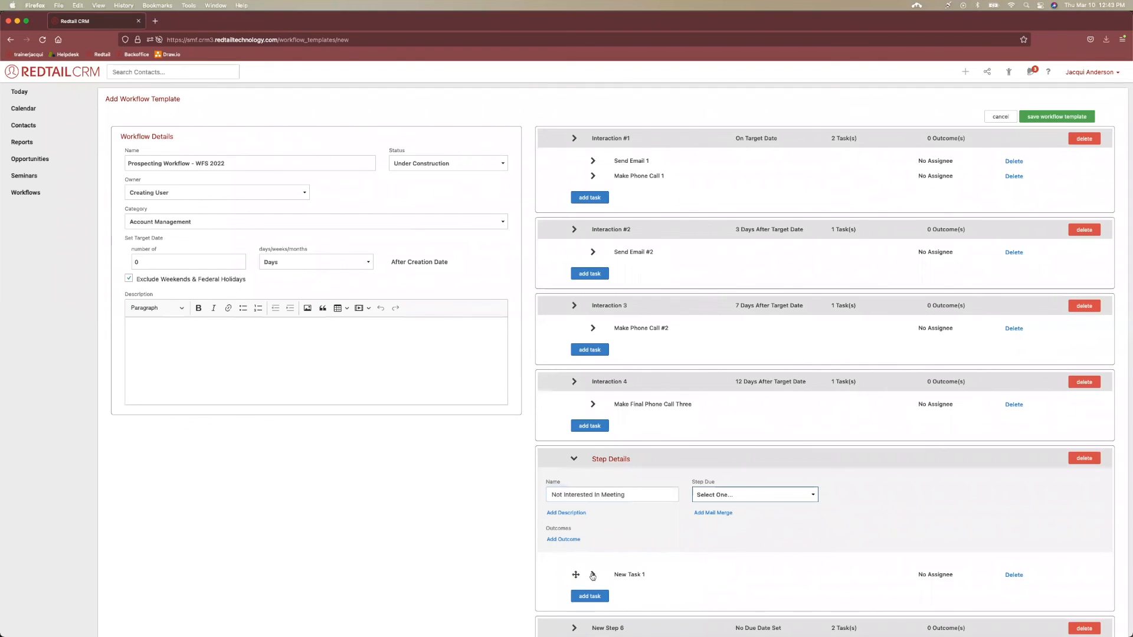
- Following the slide, rename the task of Not Interested In Meeting as "Update Contact Category" and collapse the task and step details
{"action": "key", "text": "ctrl+Up"}
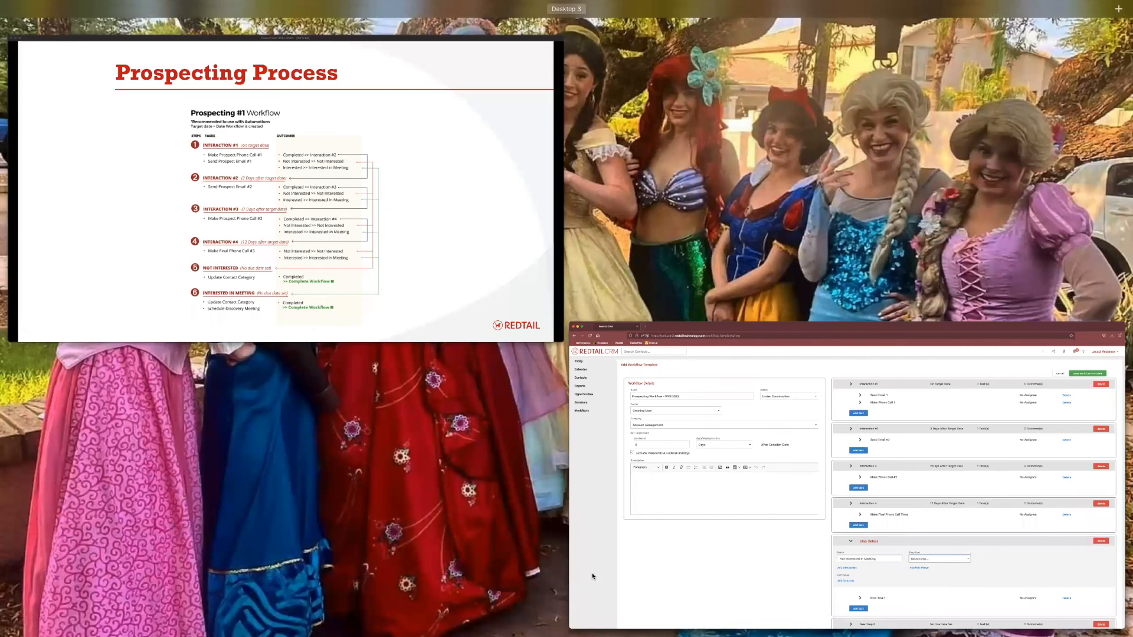
{"action": "left_click", "coordinate": [593, 577]}
{"action": "left_click", "coordinate": [595, 575]}
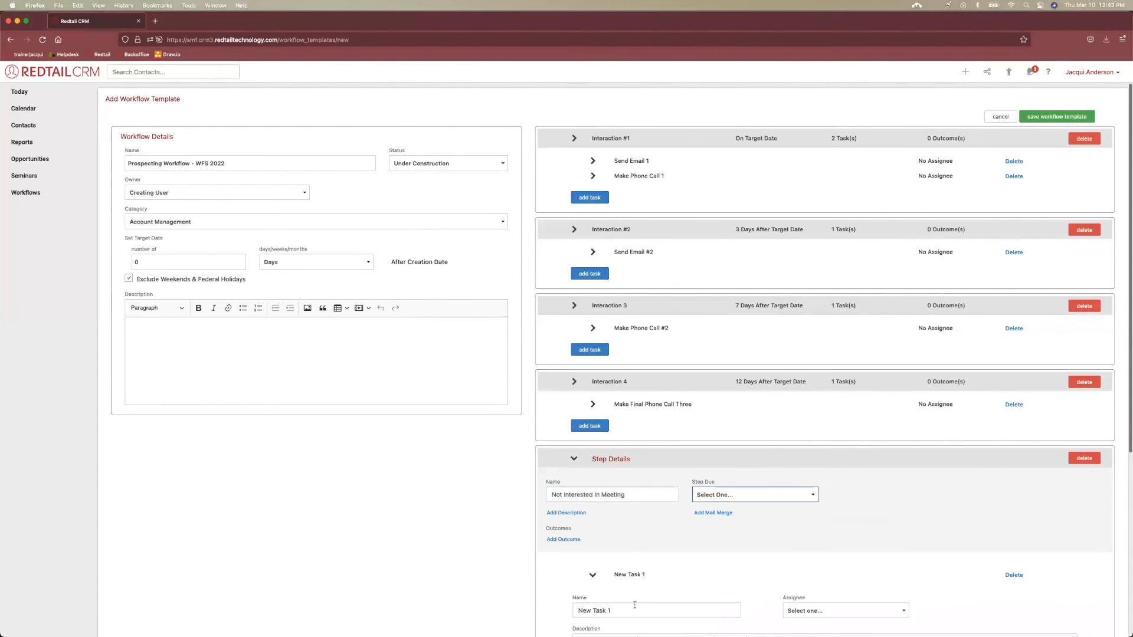
{"action": "scroll", "coordinate": [634, 605], "scroll_direction": "down", "scroll_amount": 5}
{"action": "triple_click", "coordinate": [635, 343]}
{"action": "key", "text": "BackSpace"}
{"action": "type", "text": "Update Contact Ca"}
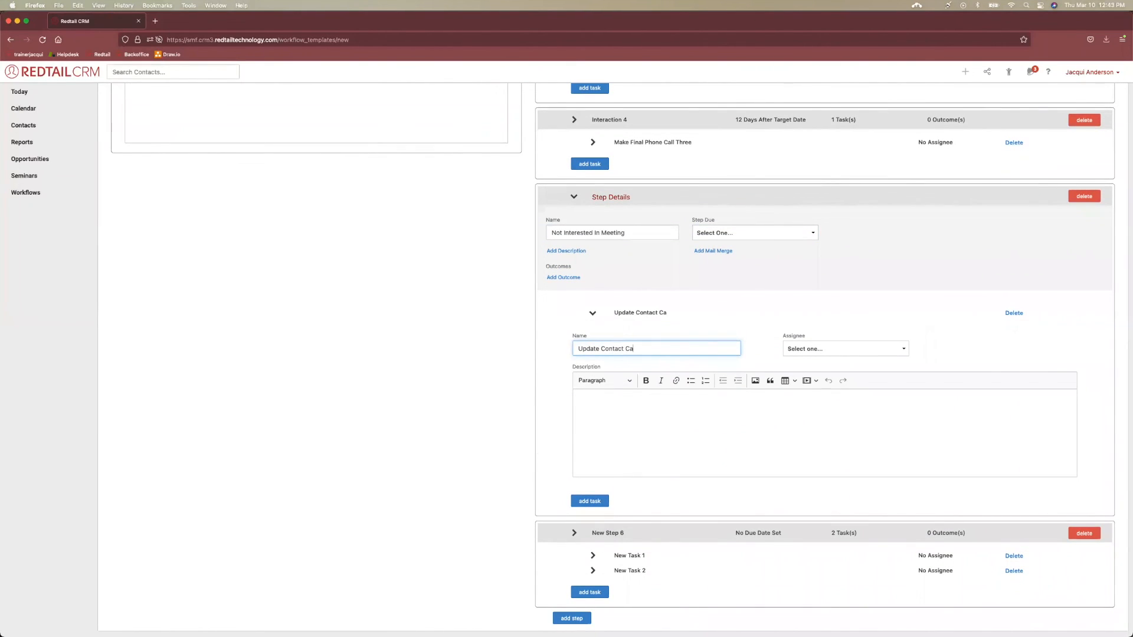
{"action": "type", "text": "tegory"}
{"action": "left_click", "coordinate": [592, 313]}
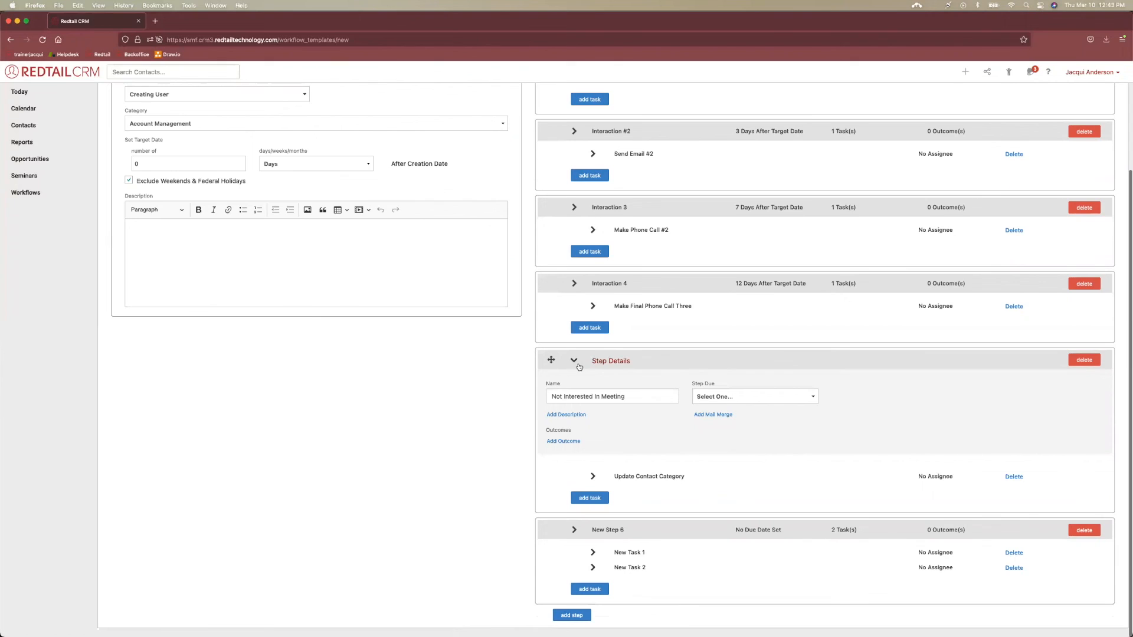
{"action": "left_click", "coordinate": [575, 361]}
- Rename the sixth step as "Interested In Meeting" and collapse its details
{"action": "left_click", "coordinate": [576, 536]}
{"action": "scroll", "coordinate": [504, 469], "scroll_direction": "down", "scroll_amount": 2}
{"action": "key", "text": "BackSpace"}
{"action": "type", "text": "Inte"}
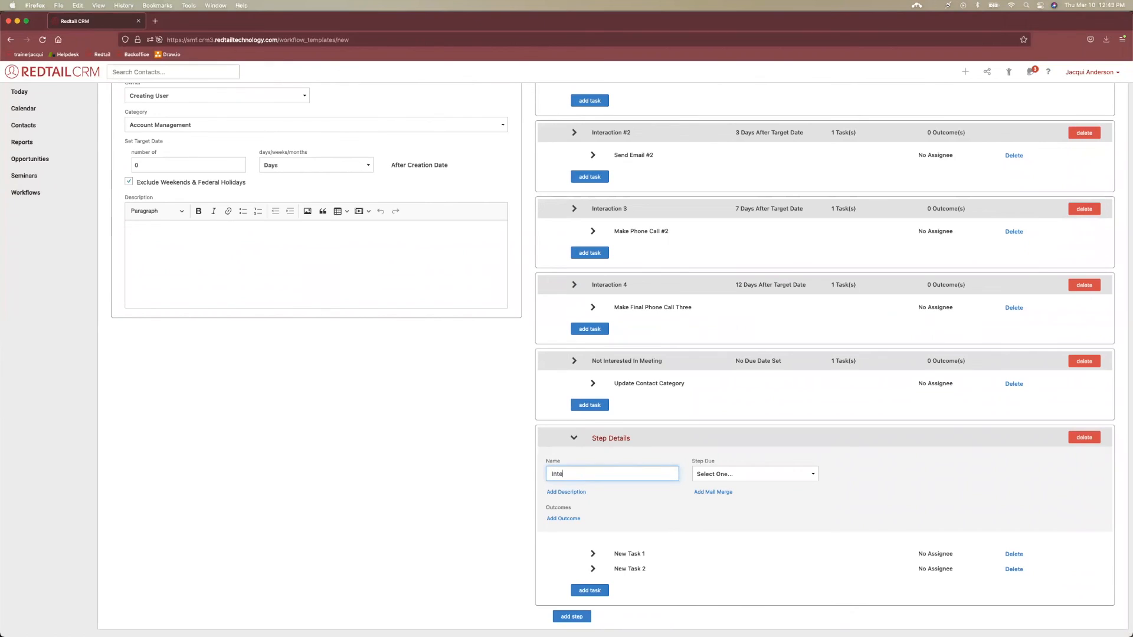
{"action": "type", "text": "resre"}
{"action": "type", "text": "d In Meeting"}
{"action": "left_click", "coordinate": [574, 438]}
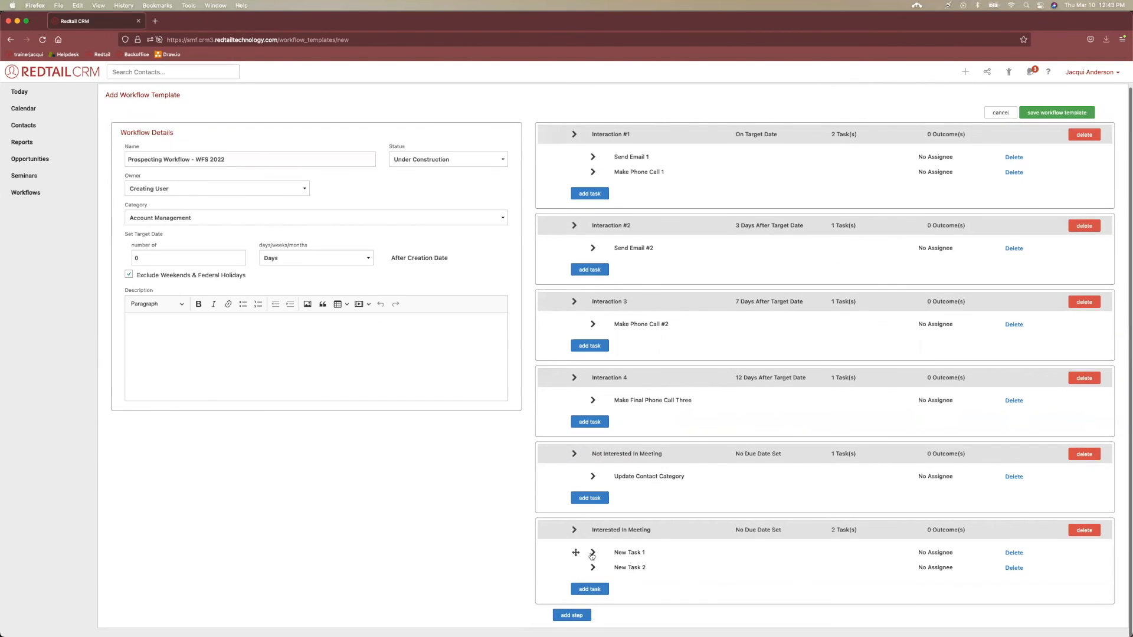
- Rename the first task of Interested In Meeting as "Schedule Meeting" and collapse it
{"action": "left_click", "coordinate": [593, 554]}
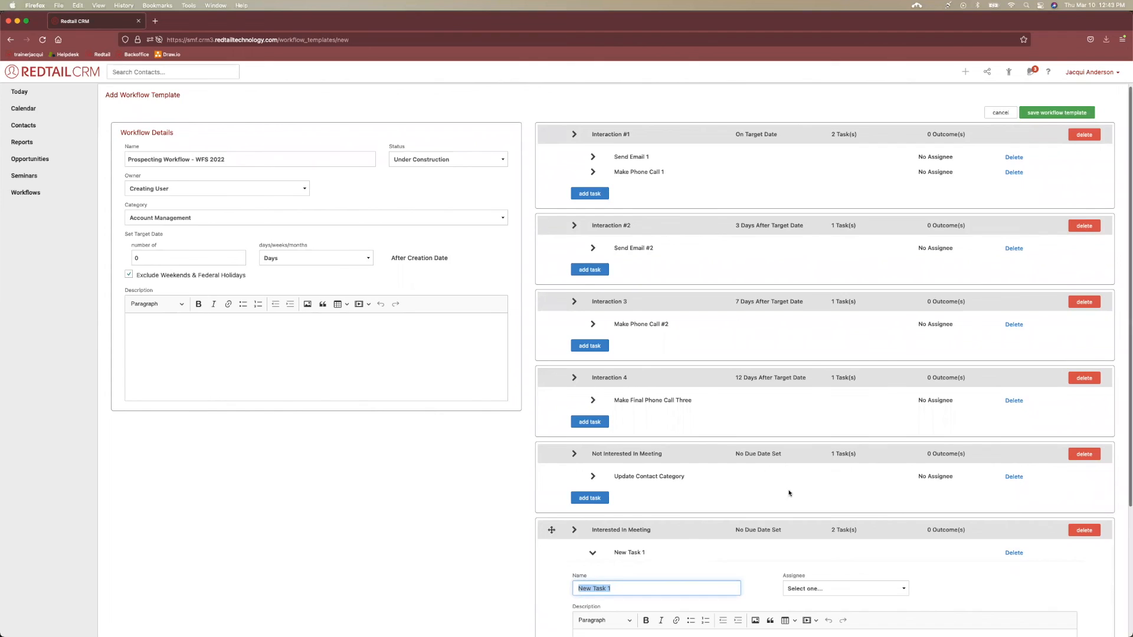
{"action": "scroll", "coordinate": [789, 493], "scroll_direction": "down", "scroll_amount": 5}
{"action": "type", "text": "Up"}
{"action": "key", "text": "BackSpace"}
{"action": "key", "text": "BackSpace"}
{"action": "type", "text": "Schedule Meeting"}
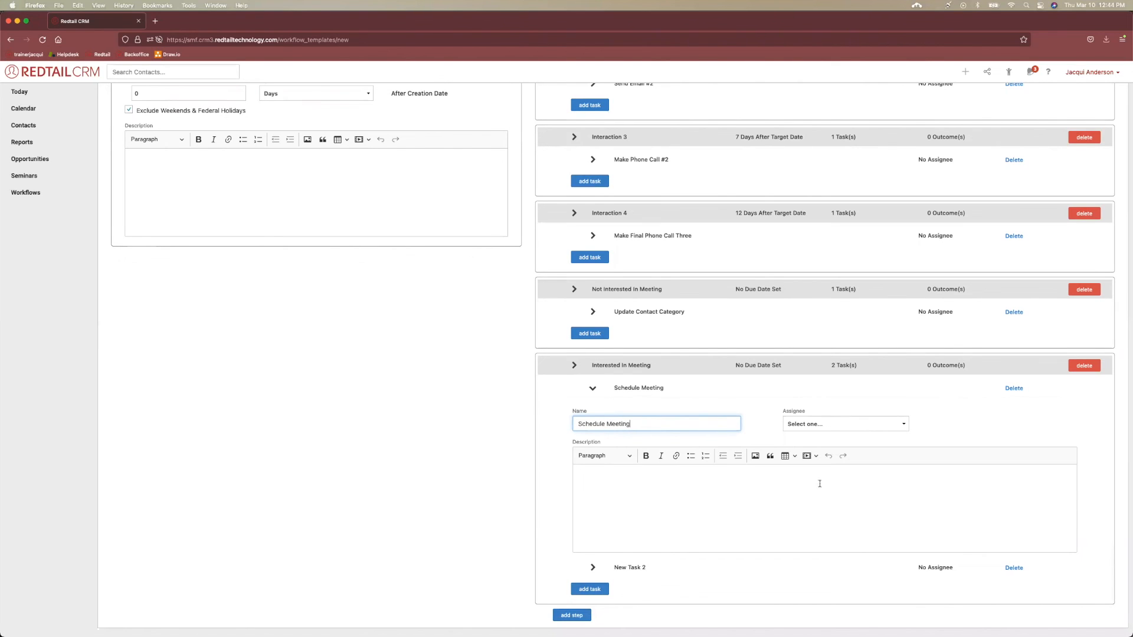
{"action": "left_click", "coordinate": [593, 388]}
- Rename the second task of Interested In Meeting as "Update the Category" and collapse it
{"action": "left_click", "coordinate": [593, 568]}
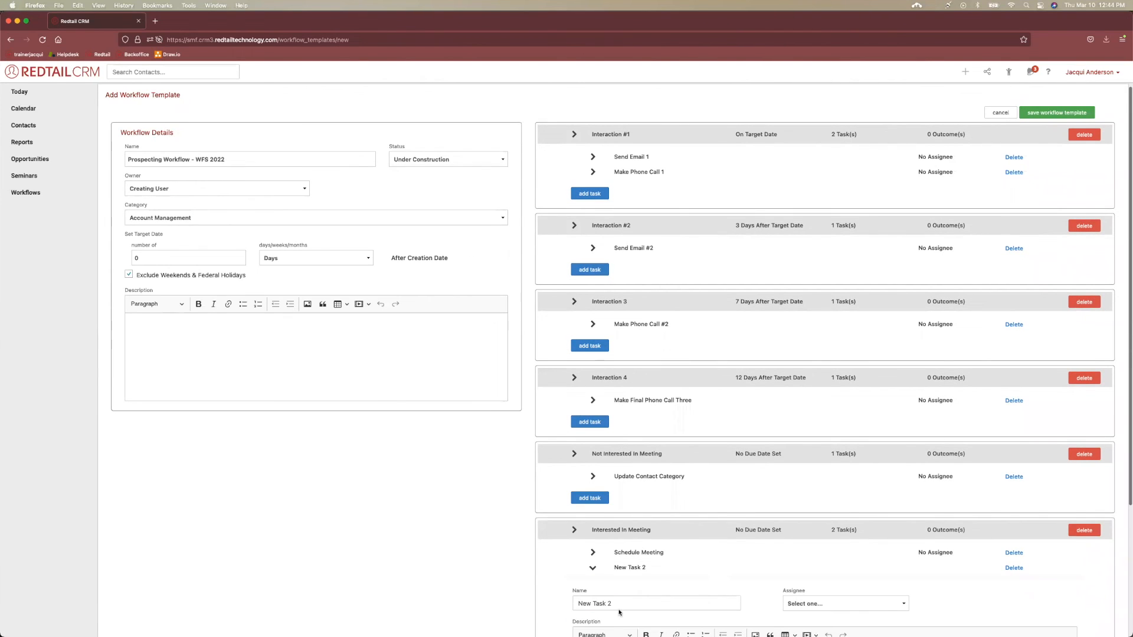
{"action": "scroll", "coordinate": [637, 582], "scroll_direction": "down", "scroll_amount": 1}
{"action": "scroll", "coordinate": [637, 581], "scroll_direction": "down", "scroll_amount": 2}
{"action": "left_click_drag", "start_coordinate": [619, 539], "coordinate": [534, 537]}
{"action": "key", "text": "BackSpace"}
{"action": "type", "text": "Update the C"}
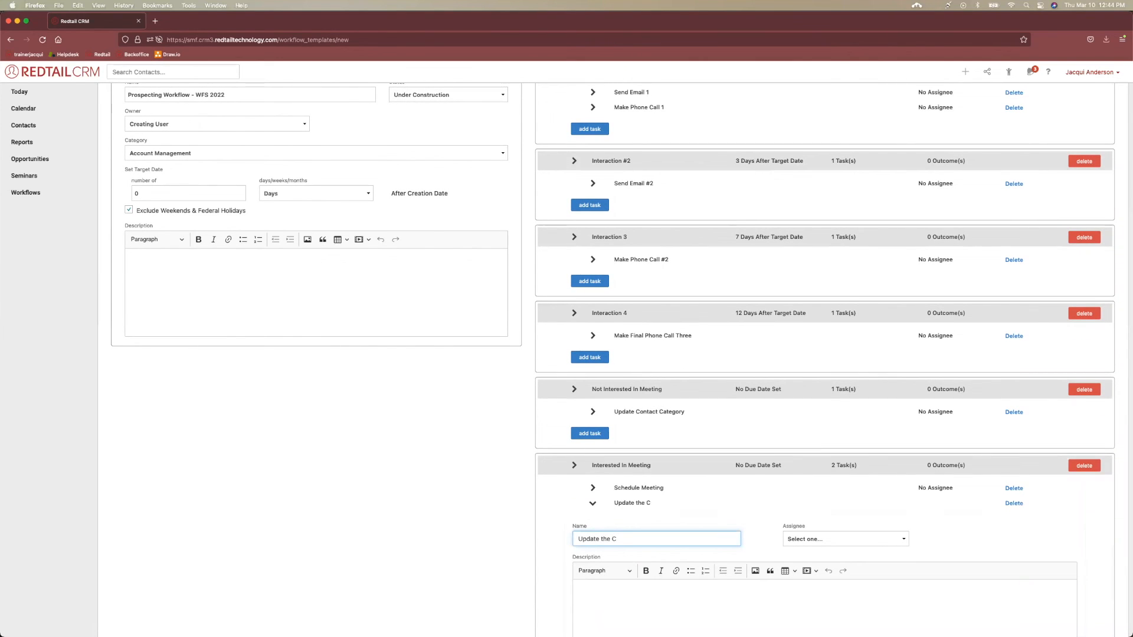
{"action": "type", "text": "ategory"}
{"action": "scroll", "coordinate": [709, 529], "scroll_direction": "down", "scroll_amount": 3}
{"action": "left_click", "coordinate": [693, 537]}
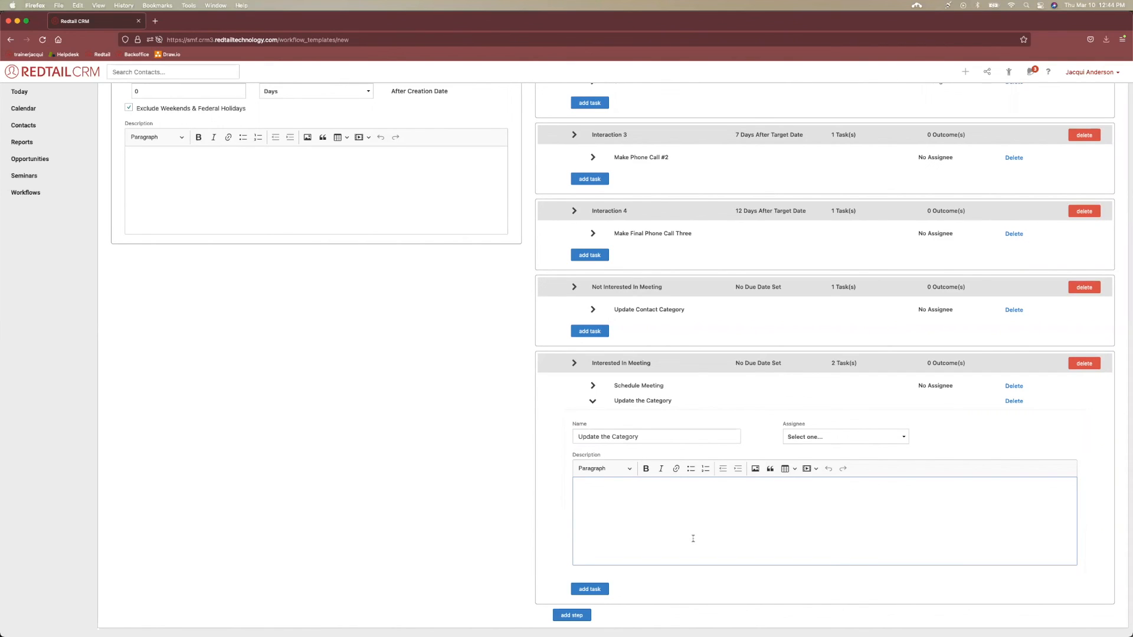
{"action": "left_click", "coordinate": [593, 402]}
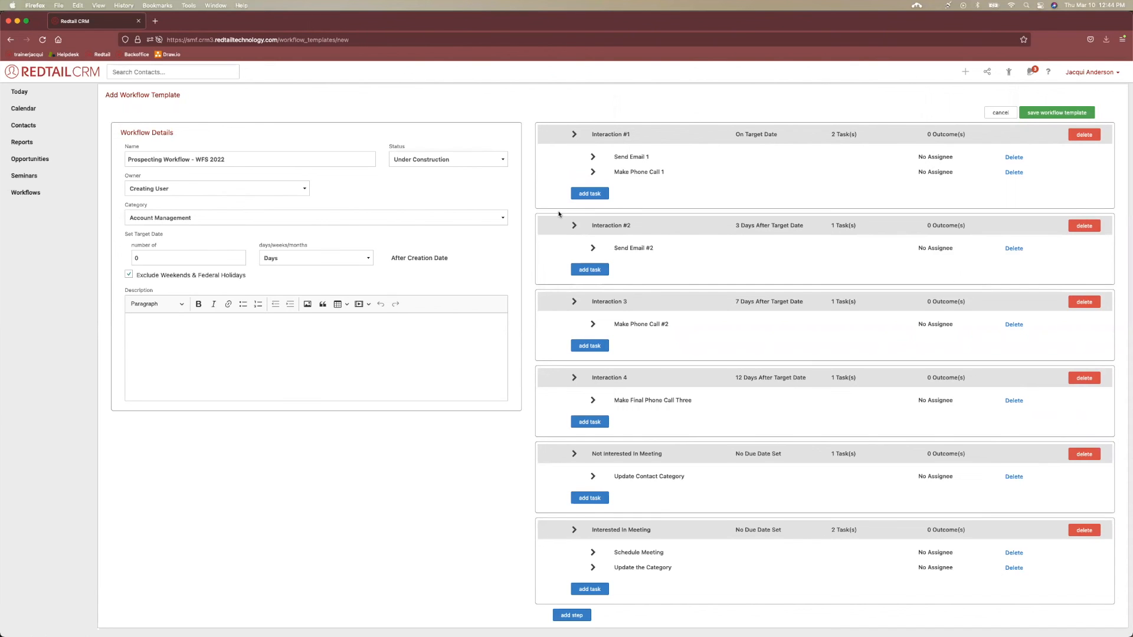
- Consult the Prospecting Process slide and add an outcome named "Interaction #2" to Interaction #1, with Interaction #2 as its next step
{"action": "key", "text": "ctrl+Up"}
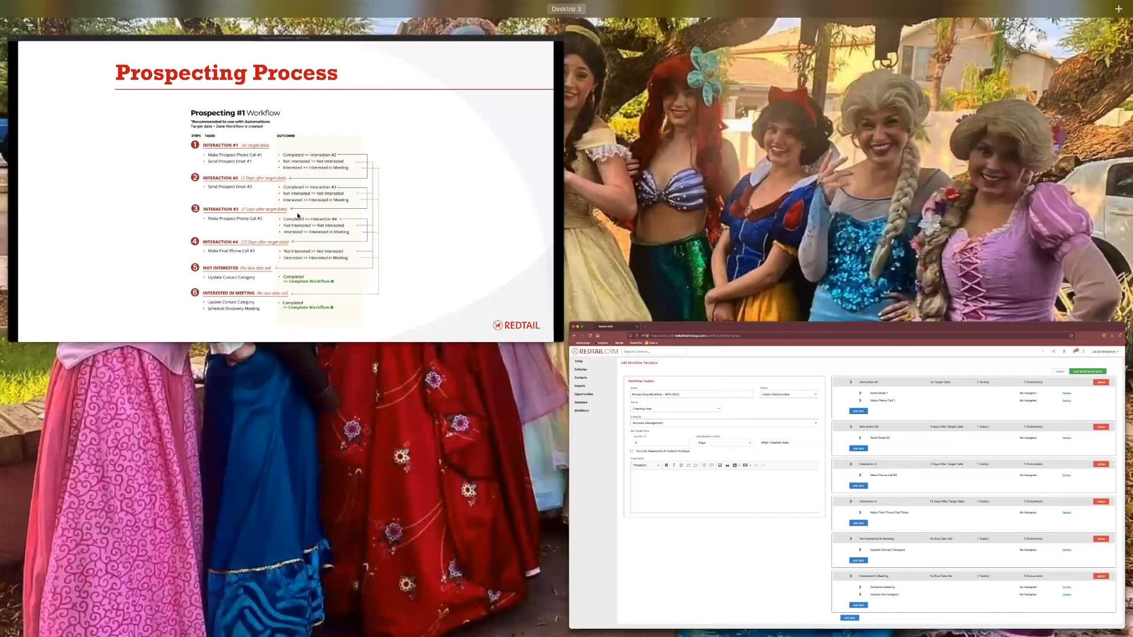
{"action": "left_click", "coordinate": [280, 239]}
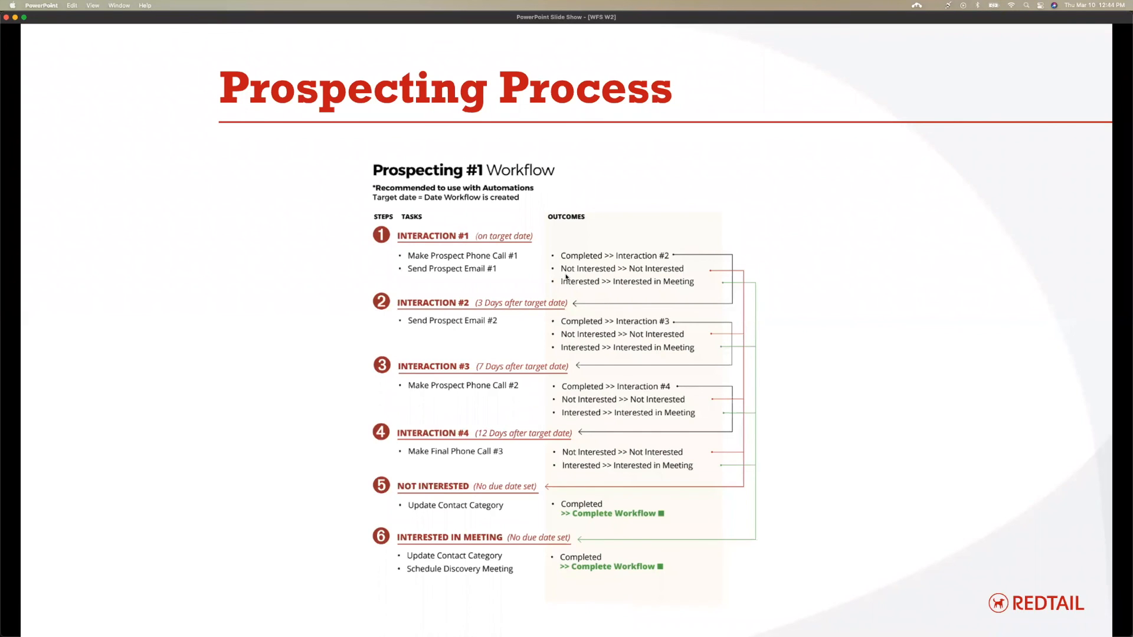
{"action": "key", "text": "ctrl+Up"}
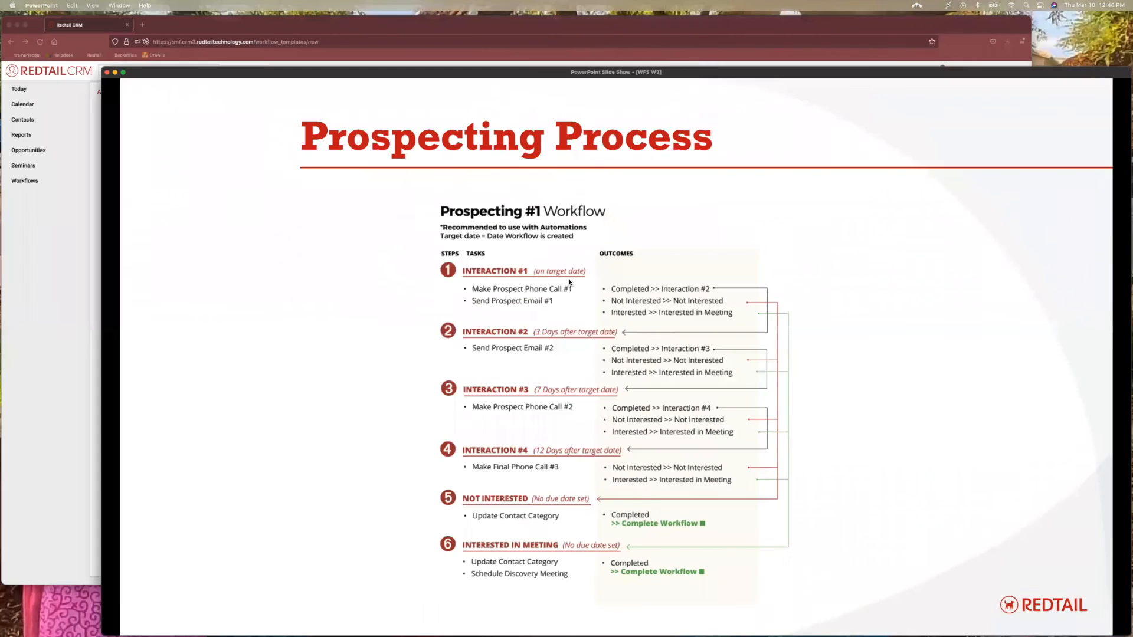
{"action": "left_click", "coordinate": [489, 301]}
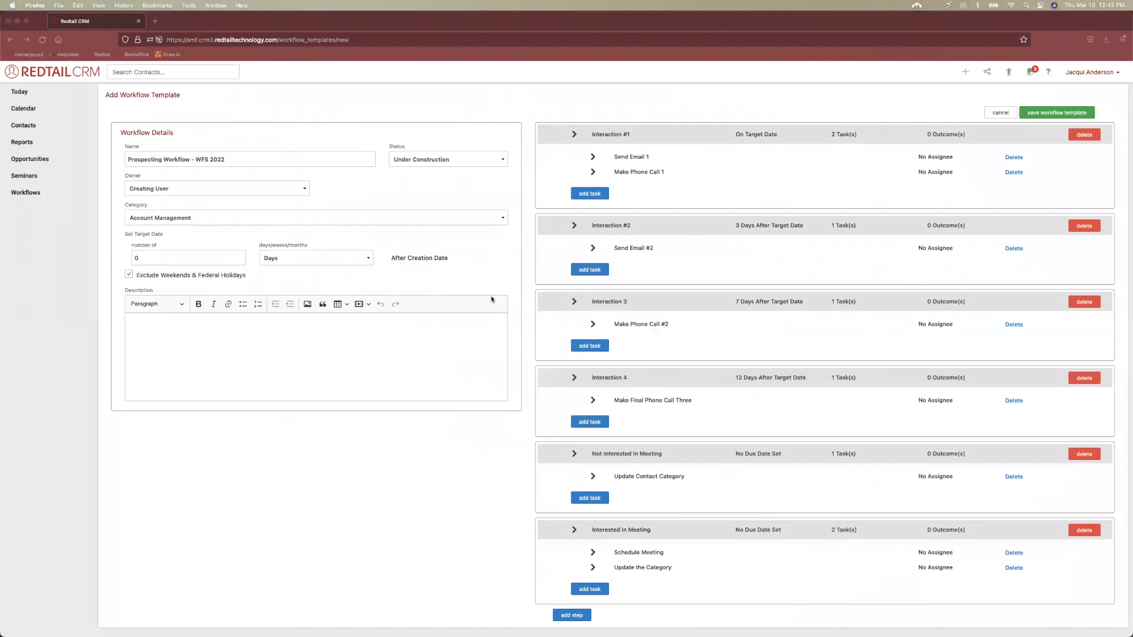
{"action": "left_click", "coordinate": [572, 136]}
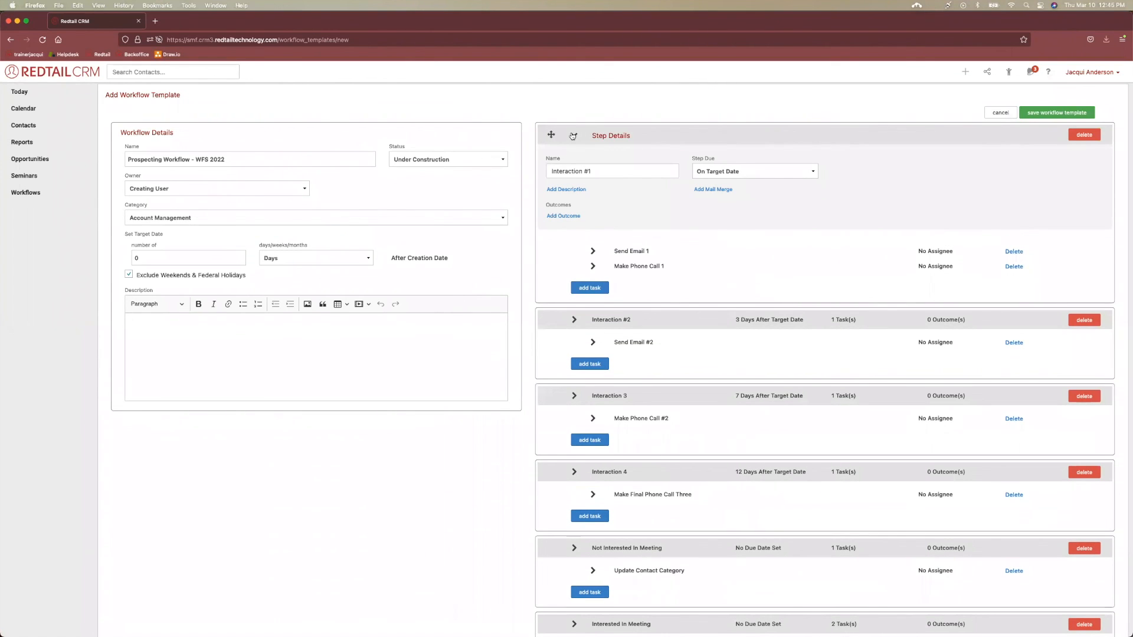
{"action": "left_click", "coordinate": [562, 216]}
{"action": "left_click", "coordinate": [505, 127]}
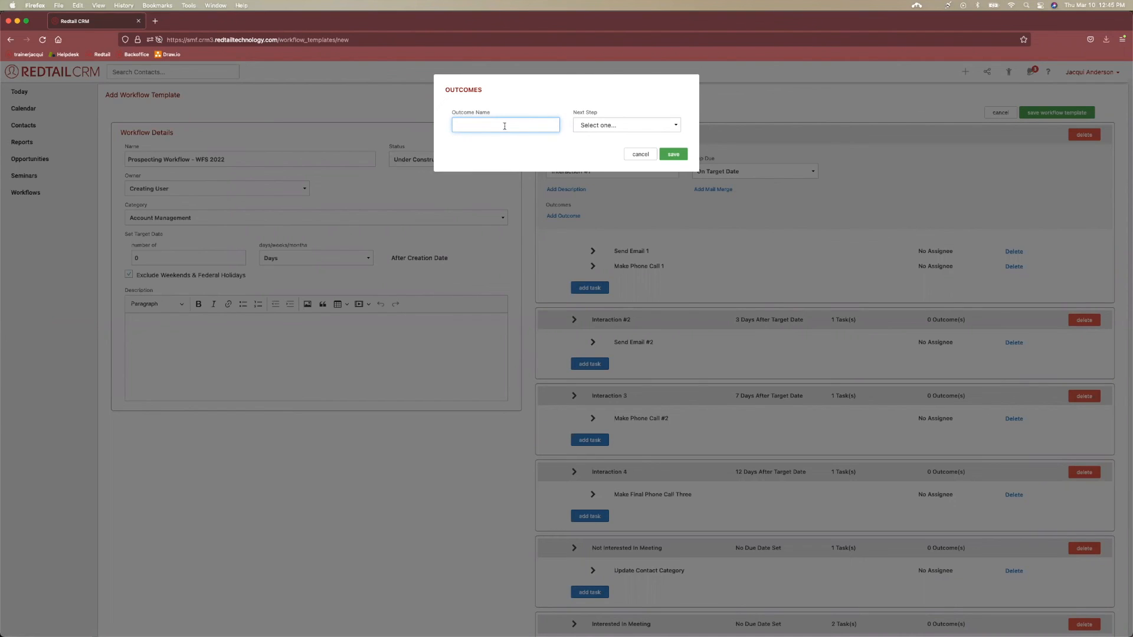
{"action": "type", "text": "Interaction #2"}
{"action": "left_click", "coordinate": [589, 128]}
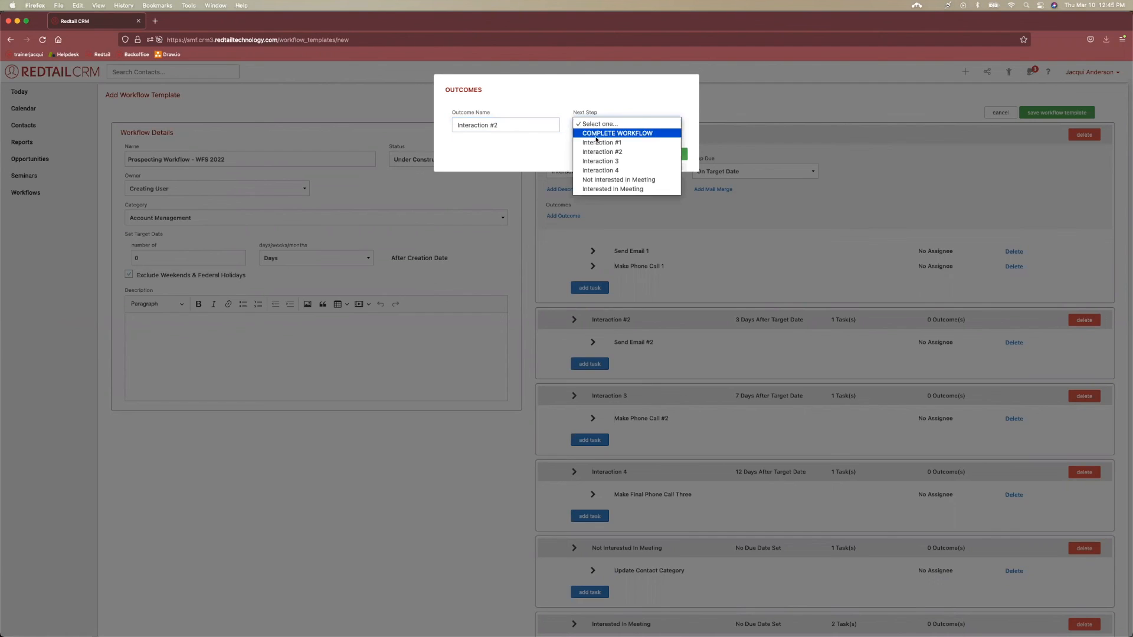
{"action": "left_click", "coordinate": [595, 133]}
{"action": "left_click", "coordinate": [596, 129]}
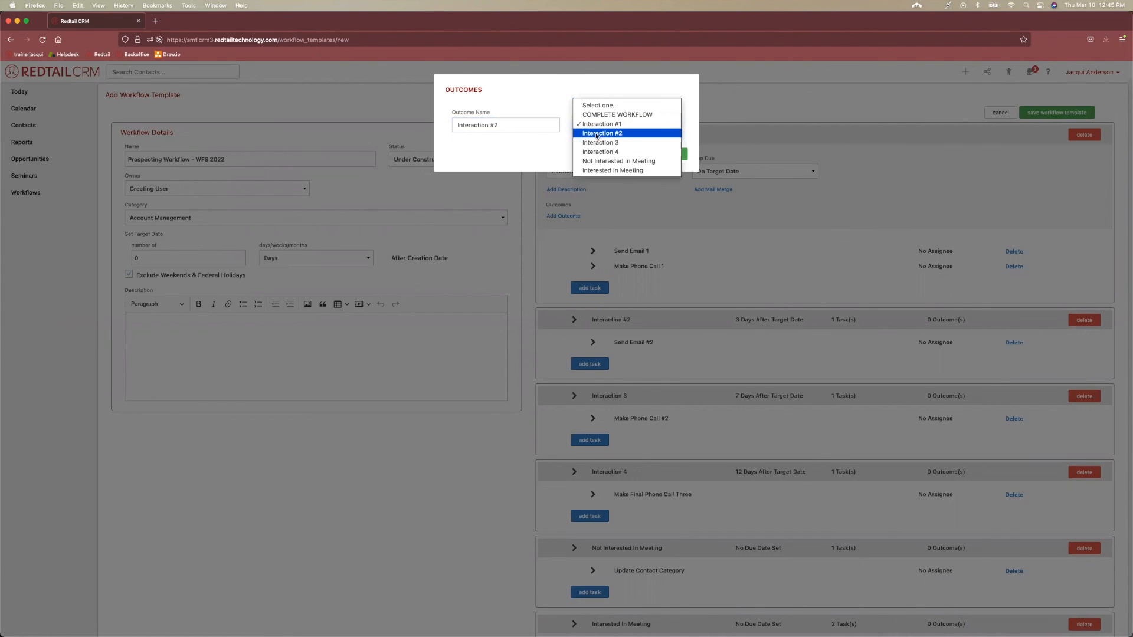
{"action": "left_click", "coordinate": [596, 138]}
{"action": "left_click", "coordinate": [674, 154]}
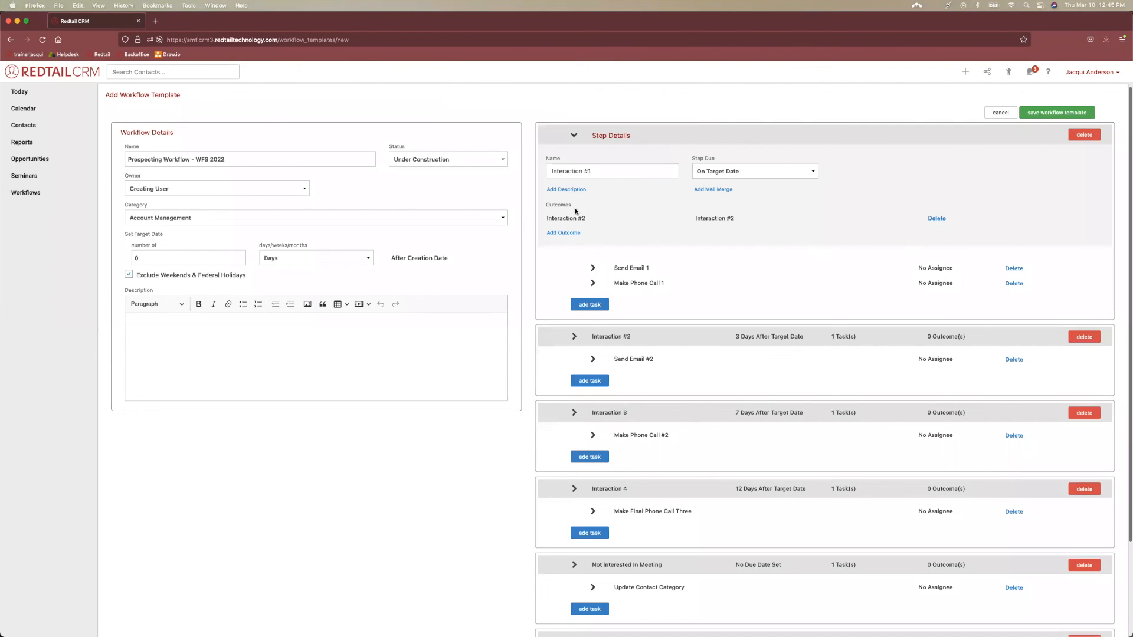
- Add a "Not Interested" outcome to Interaction #1 with Not Interested In Meeting as its next step
{"action": "left_click", "coordinate": [570, 234]}
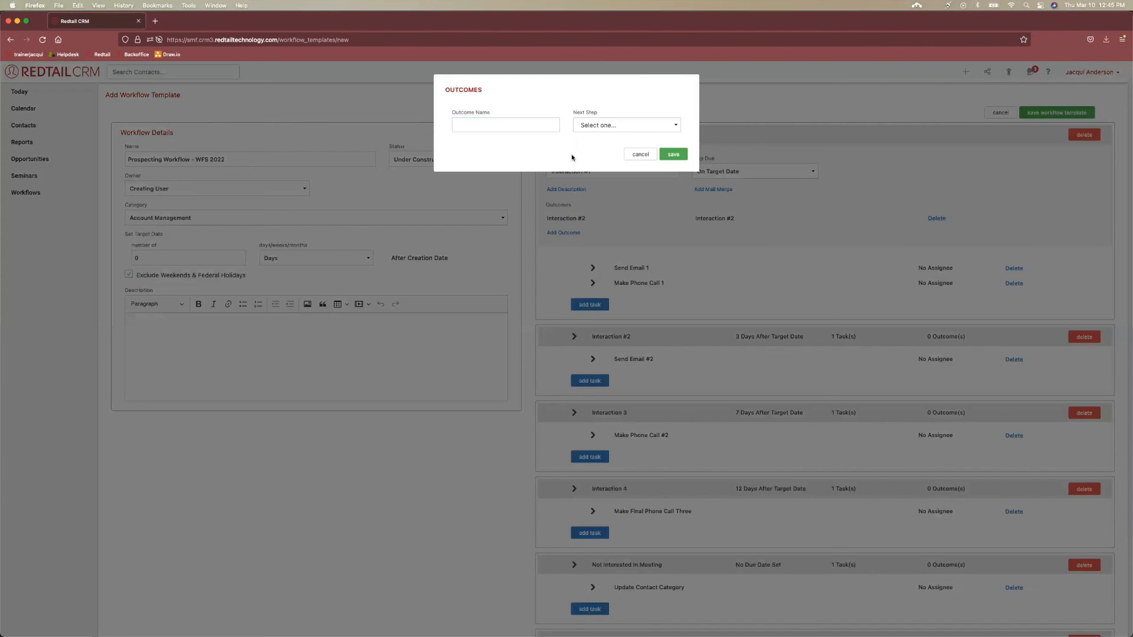
{"action": "left_click", "coordinate": [541, 128]}
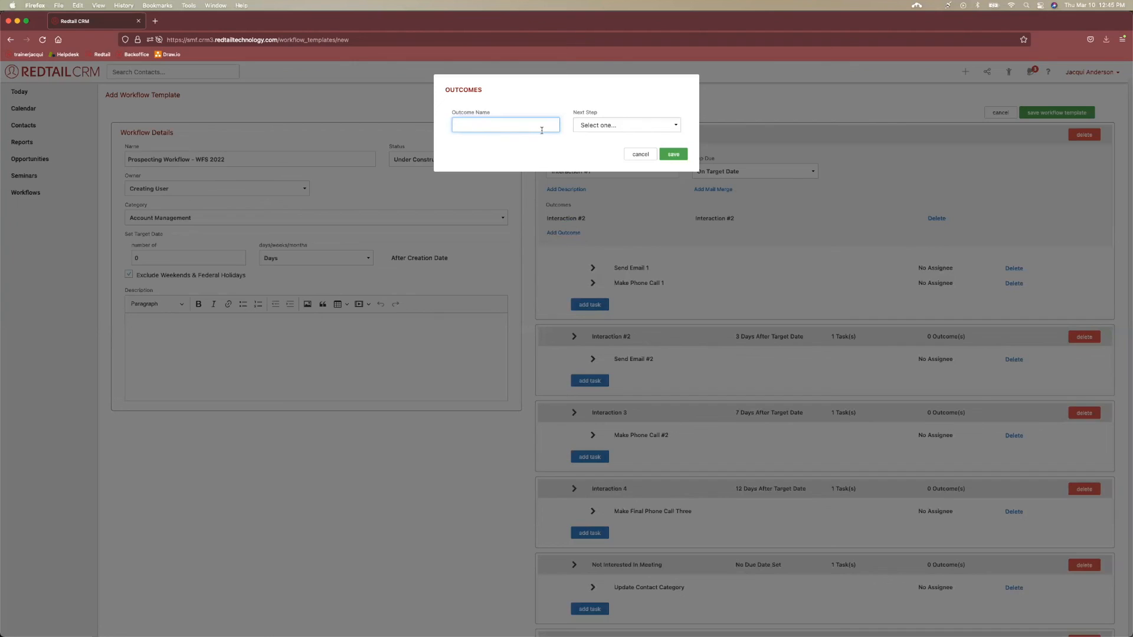
{"action": "type", "text": "Not Intereste"}
{"action": "left_click", "coordinate": [614, 125]}
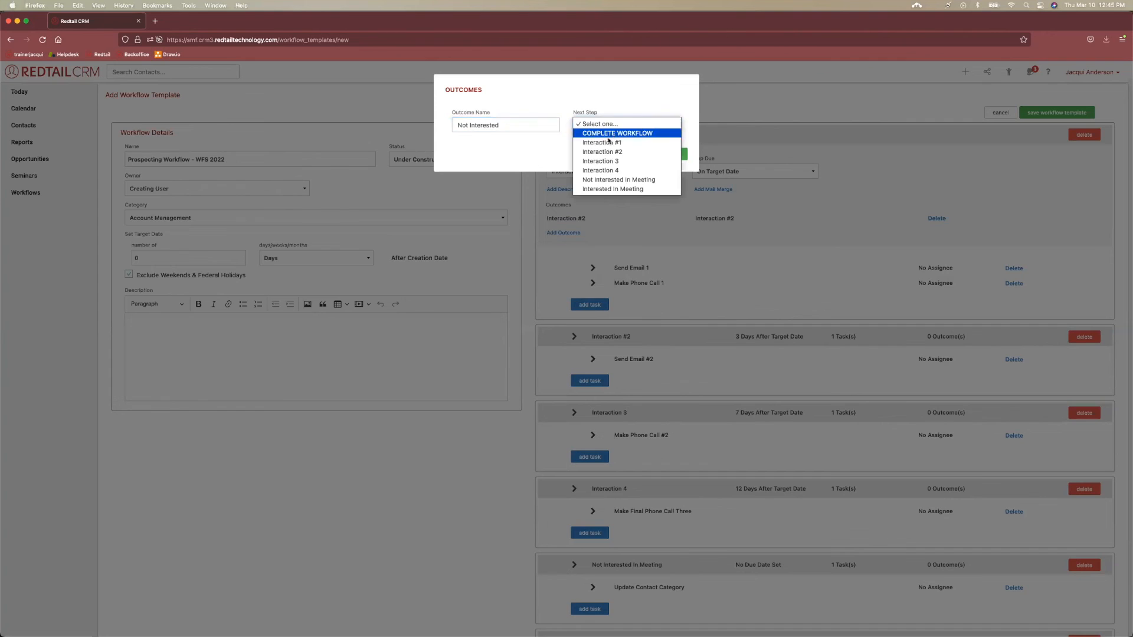
{"action": "left_click", "coordinate": [616, 180]}
{"action": "left_click", "coordinate": [672, 153]}
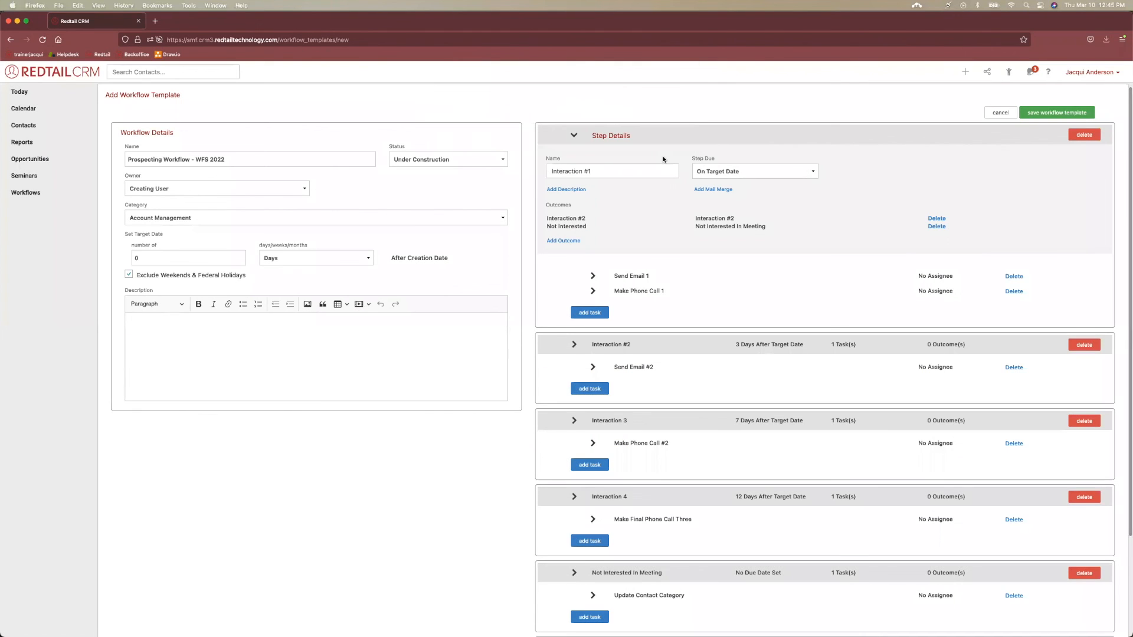
- Add an "Interested In Meeting" outcome to Interaction #1 leading to the Interested In Meeting step, and collapse the step's details
{"action": "left_click", "coordinate": [564, 241]}
{"action": "left_click", "coordinate": [512, 126]}
{"action": "type", "text": "Interested In"}
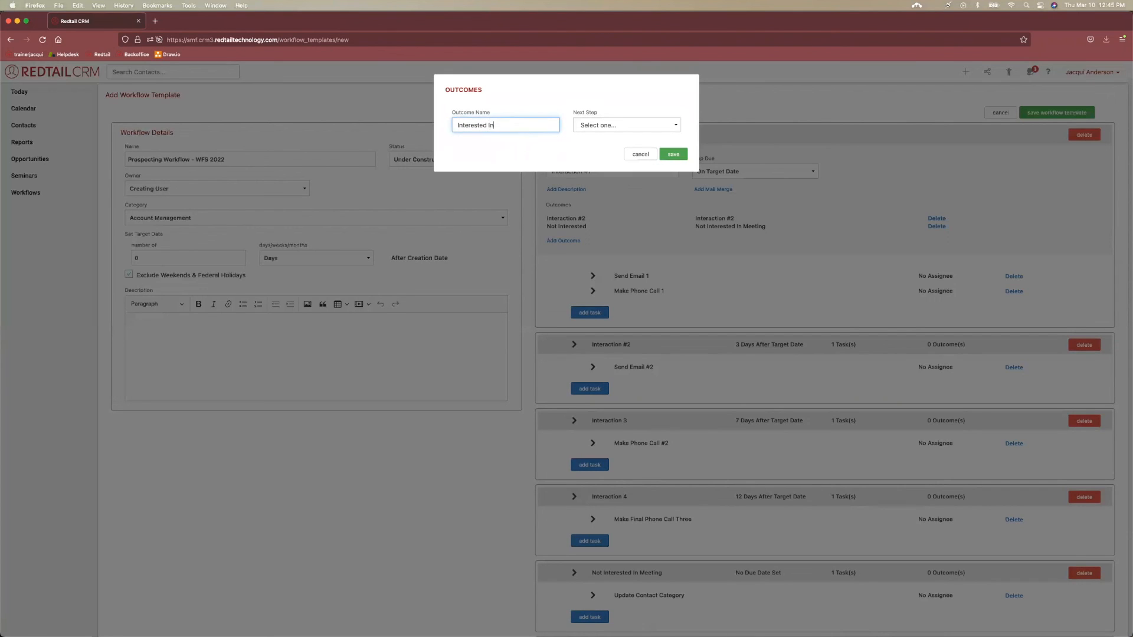
{"action": "type", "text": " Meeting"}
{"action": "left_click", "coordinate": [607, 126]}
{"action": "left_click", "coordinate": [604, 189]}
{"action": "left_click", "coordinate": [673, 154]}
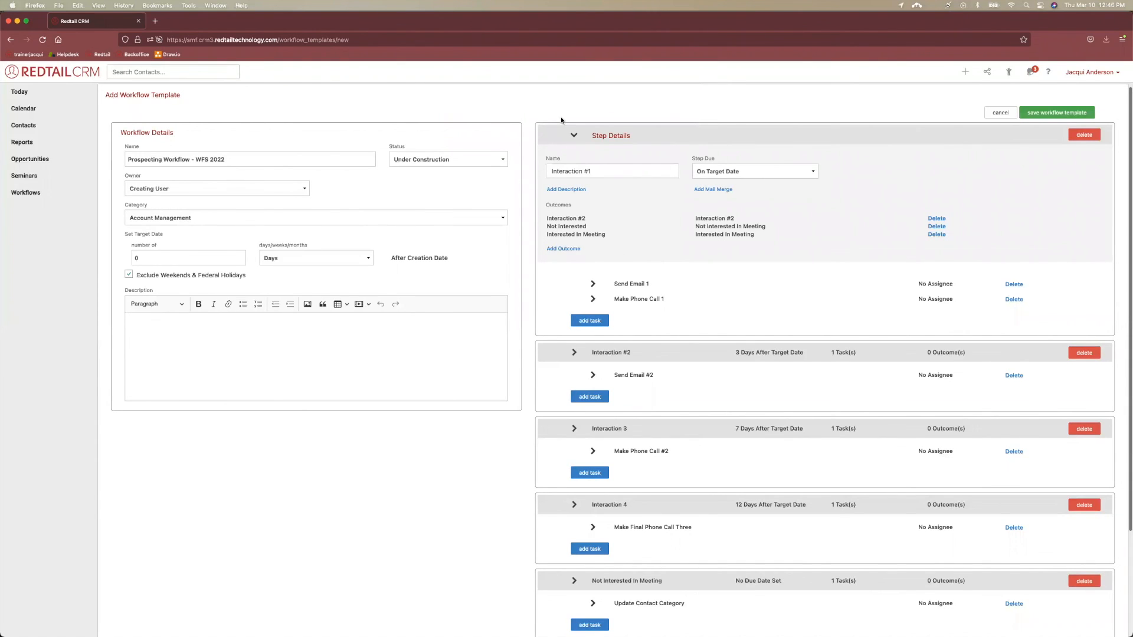
{"action": "left_click", "coordinate": [573, 133]}
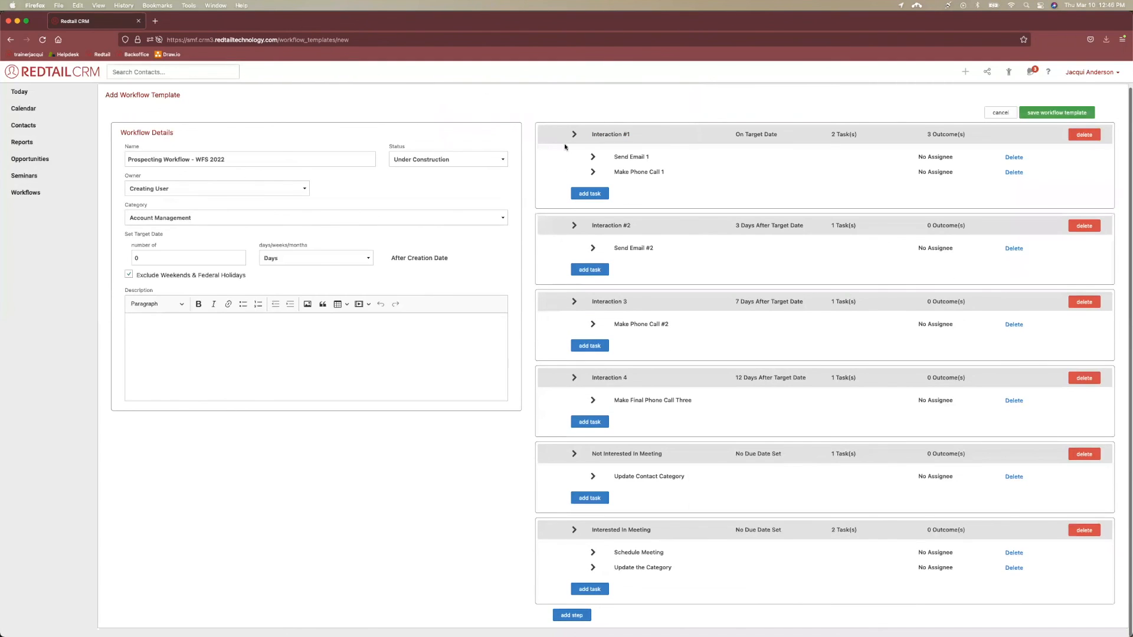
- Expand Interaction #2 and add an outcome named "Interaction 3" with Interaction 3 as its next step
{"action": "left_click", "coordinate": [573, 226]}
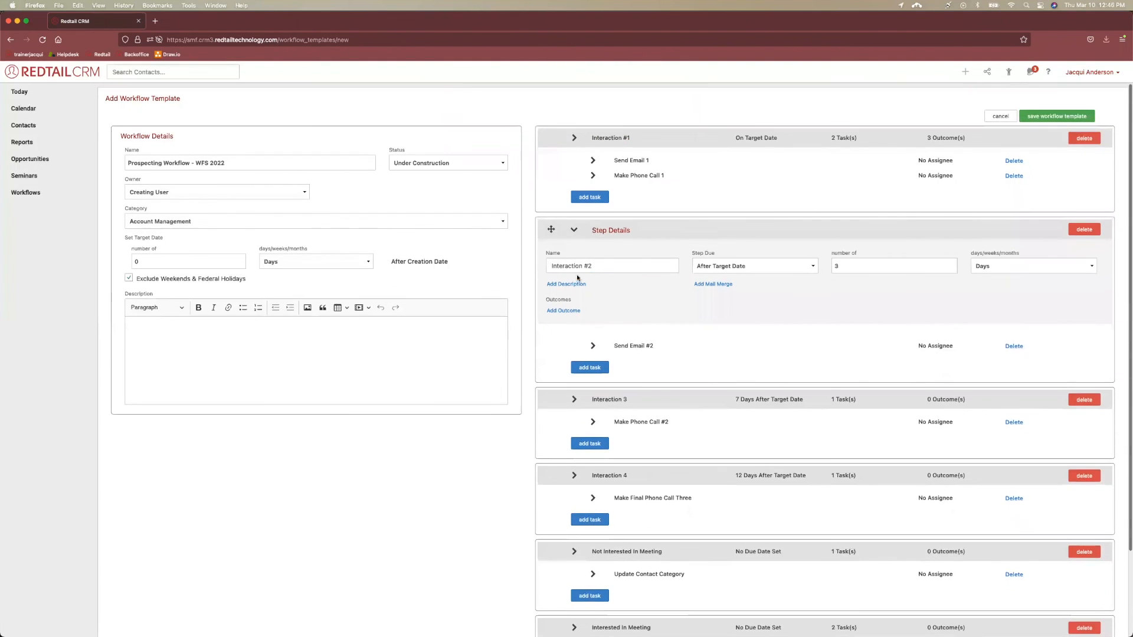
{"action": "left_click", "coordinate": [562, 310]}
{"action": "left_click", "coordinate": [498, 125]}
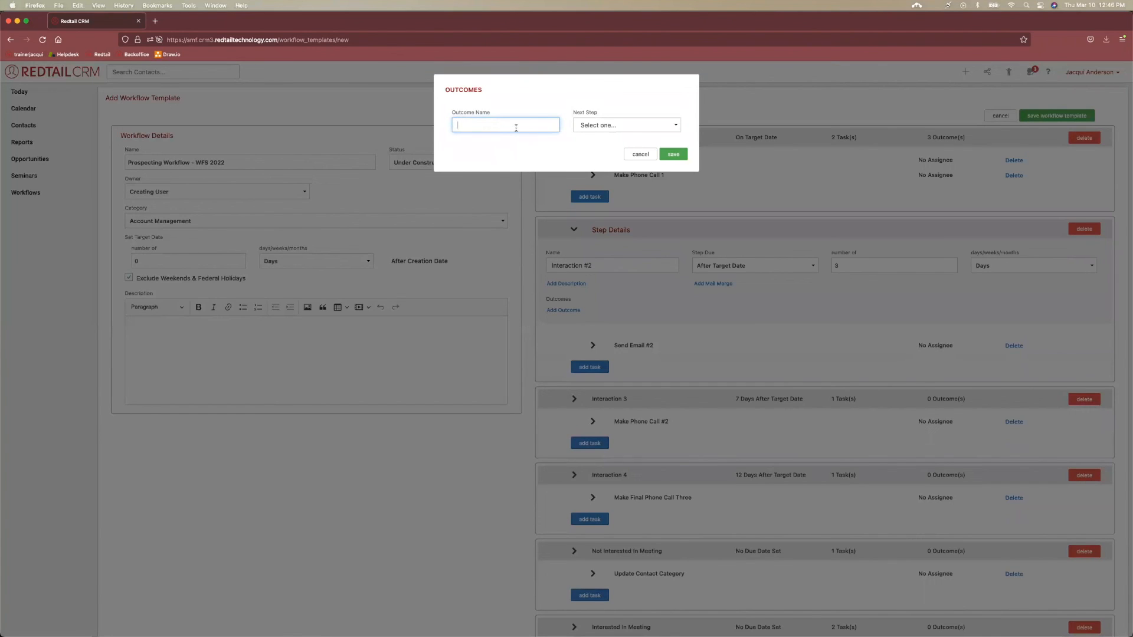
{"action": "type", "text": "Interaction"}
{"action": "left_click", "coordinate": [596, 125]}
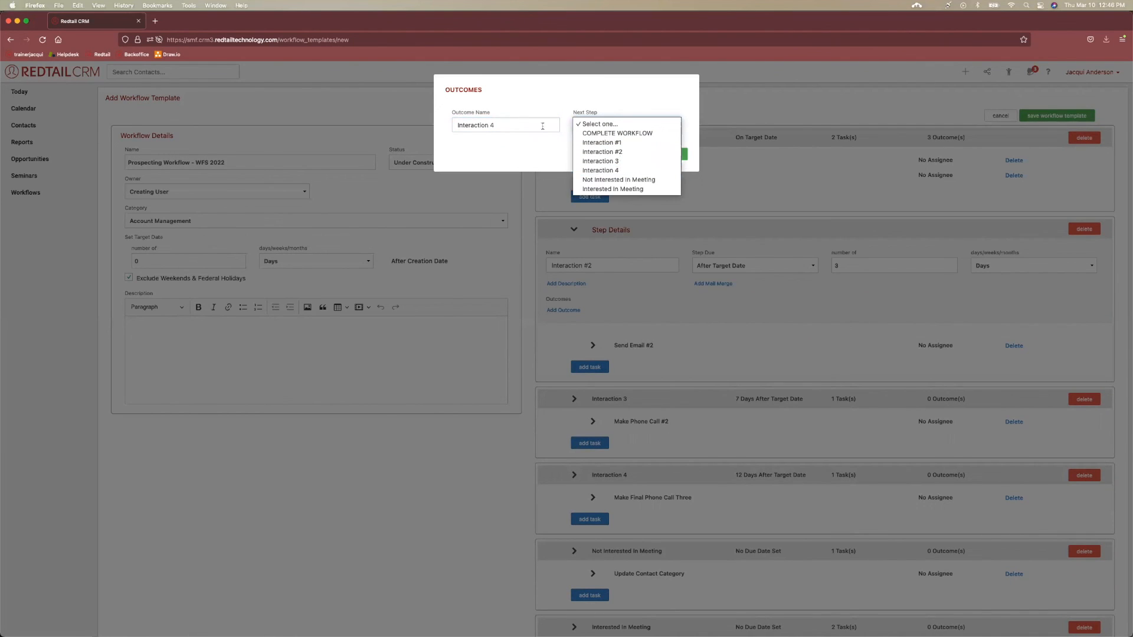
{"action": "left_click", "coordinate": [596, 161]}
{"action": "left_click", "coordinate": [520, 121]}
{"action": "type", "text": "3"}
{"action": "left_click", "coordinate": [671, 155]}
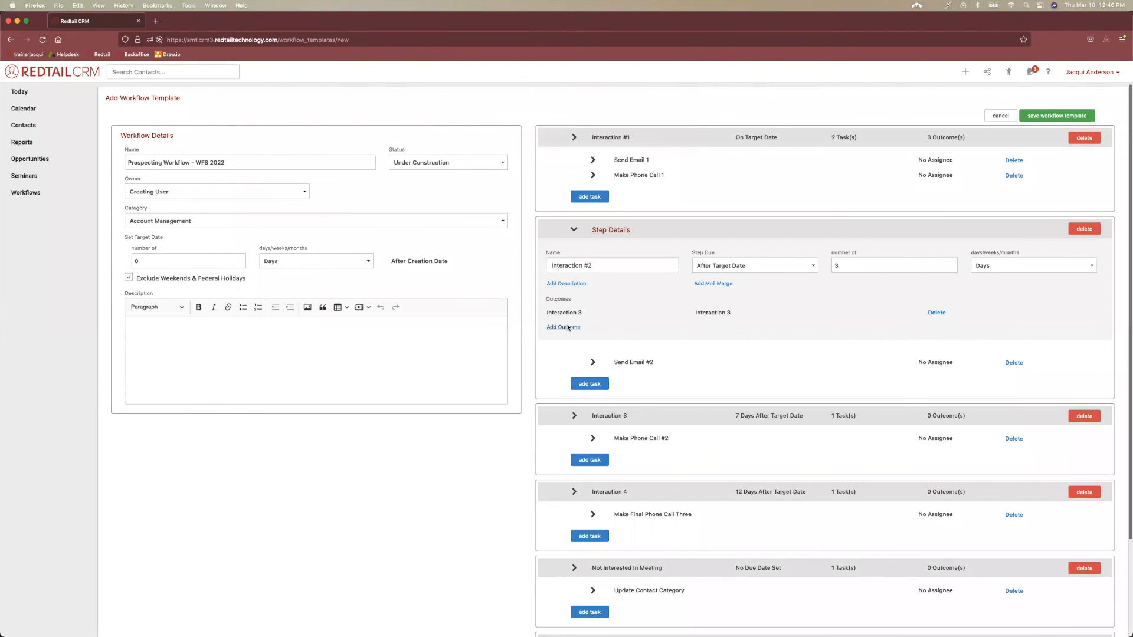
- Add a "Not Interested" outcome to Interaction #2 with Not Interested In Meeting as its next step
{"action": "left_click", "coordinate": [563, 327]}
{"action": "left_click", "coordinate": [524, 122]}
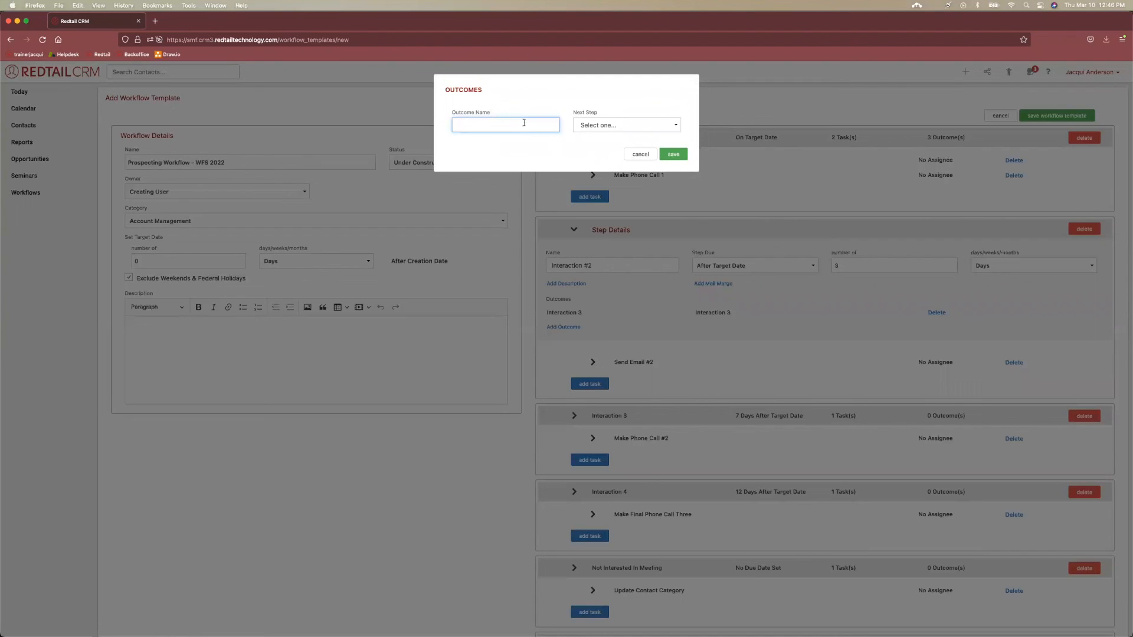
{"action": "type", "text": "Not Interested"}
{"action": "left_click", "coordinate": [619, 120]}
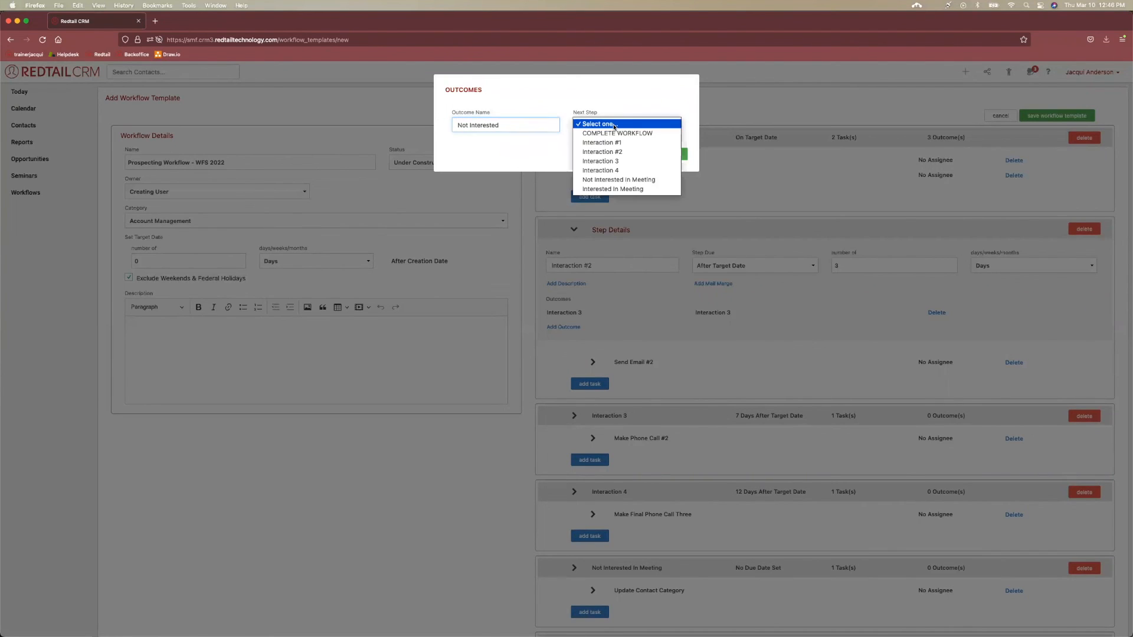
{"action": "left_click", "coordinate": [627, 181]}
{"action": "left_click", "coordinate": [673, 153]}
- Add an outcome named "Intererested in Meeting" to Interaction #2 leading to Interested In Meeting, and collapse the step's details
{"action": "left_click", "coordinate": [568, 337]}
{"action": "left_click", "coordinate": [509, 124]}
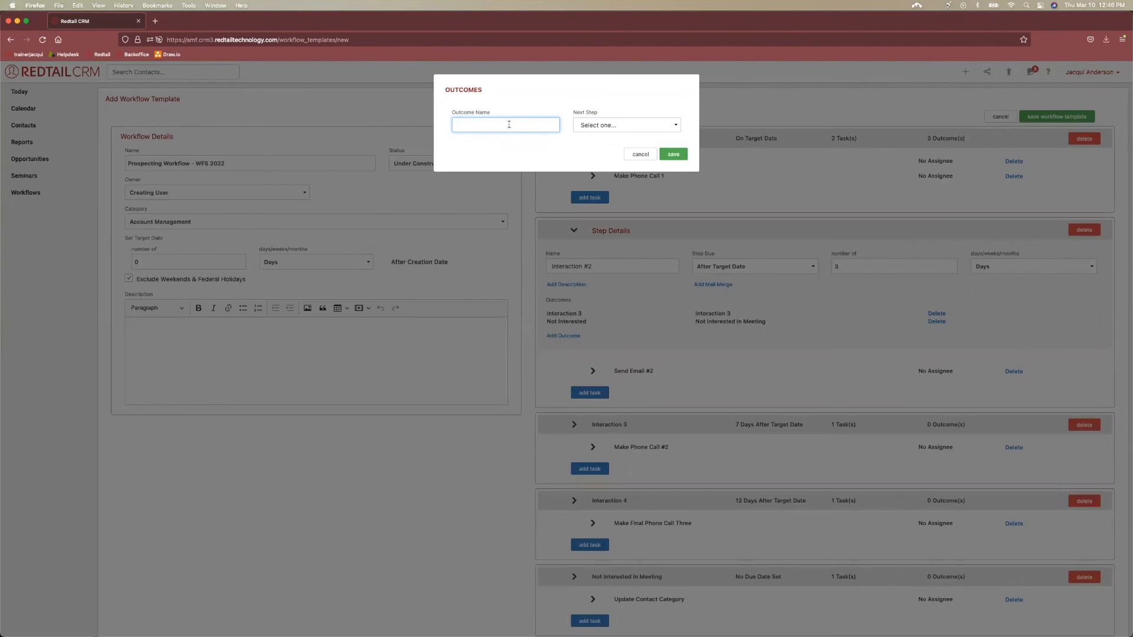
{"action": "type", "text": "Intererested ol"}
{"action": "type", "text": " Meeting"}
{"action": "left_click", "coordinate": [595, 126]}
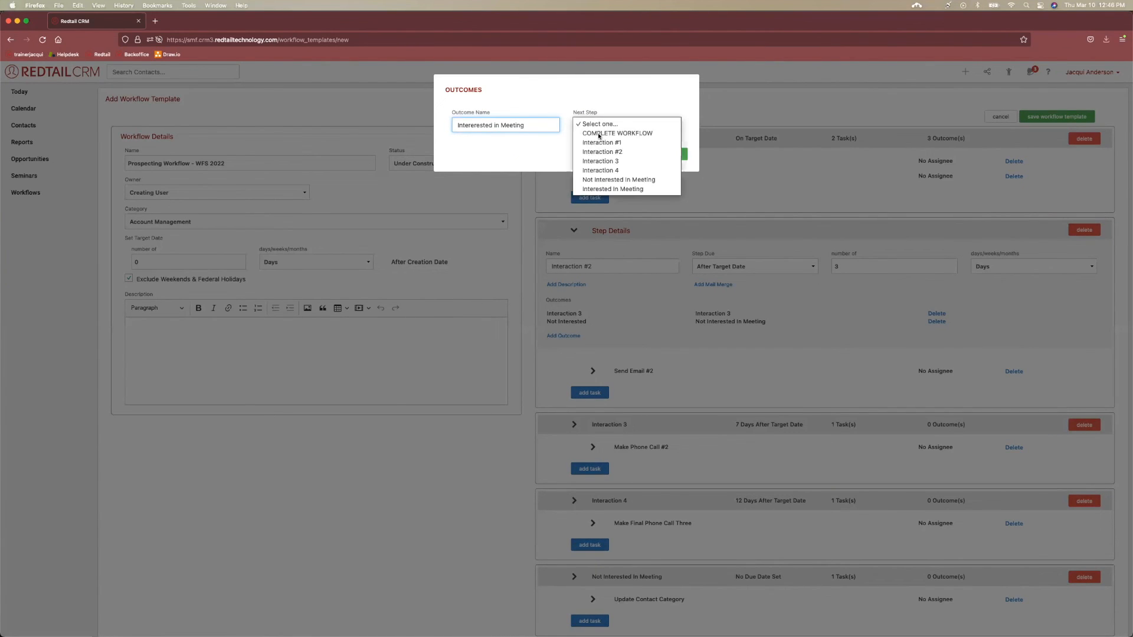
{"action": "left_click", "coordinate": [595, 189]}
{"action": "left_click", "coordinate": [673, 154]}
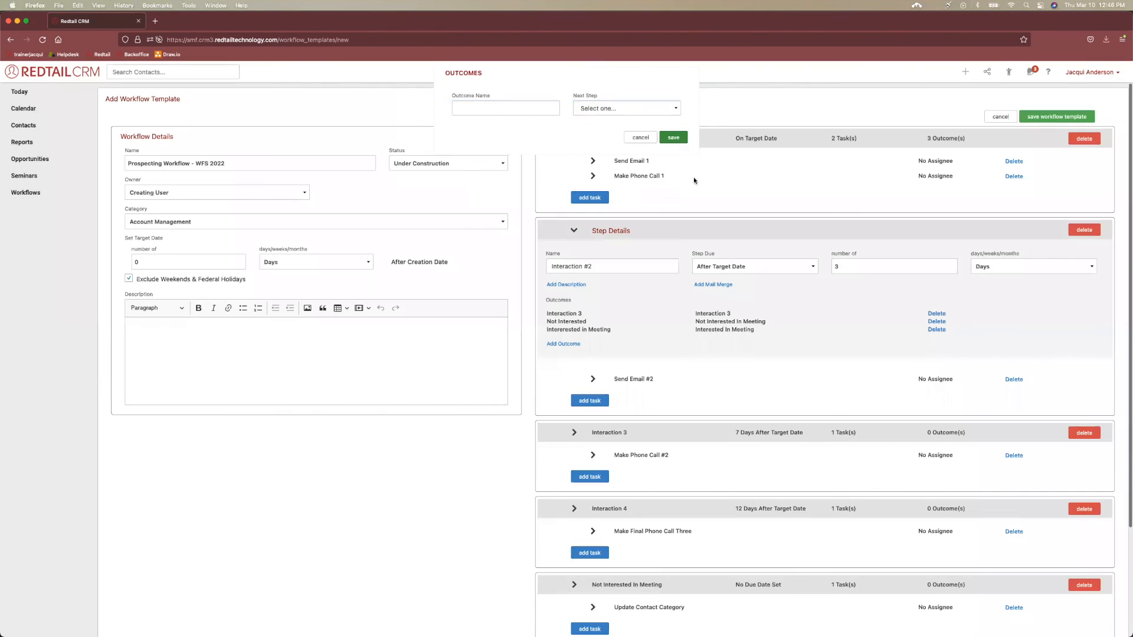
{"action": "left_click", "coordinate": [574, 230]}
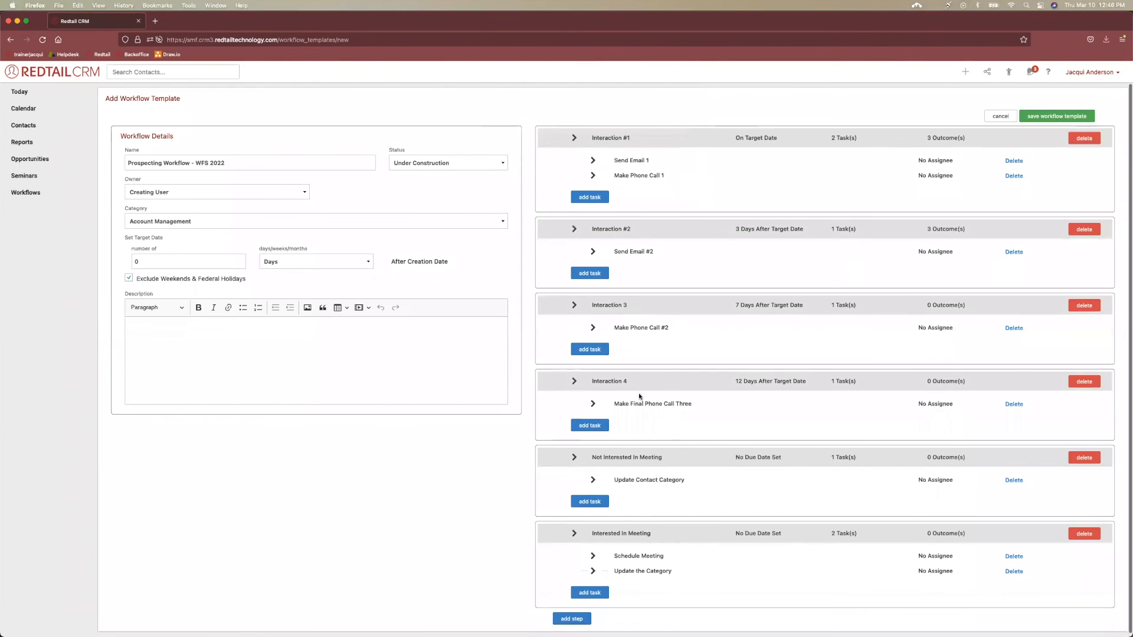
- Set the workflow template's status to Active
{"action": "left_click", "coordinate": [449, 163]}
{"action": "left_click", "coordinate": [413, 151]}
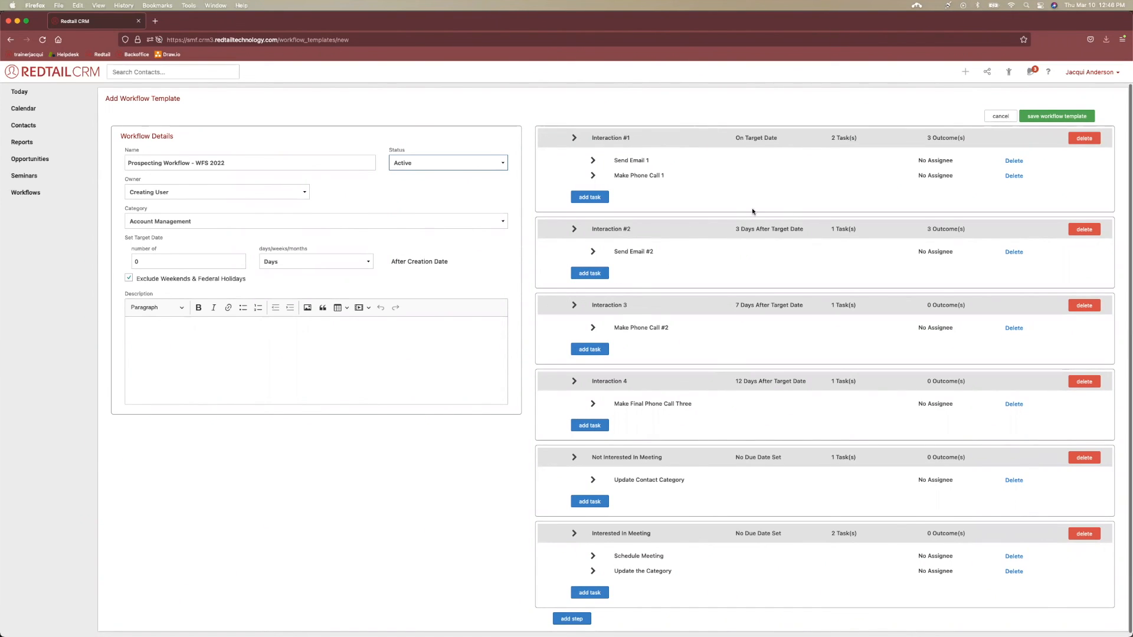
{"action": "scroll", "coordinate": [752, 209], "scroll_direction": "down", "scroll_amount": 1}
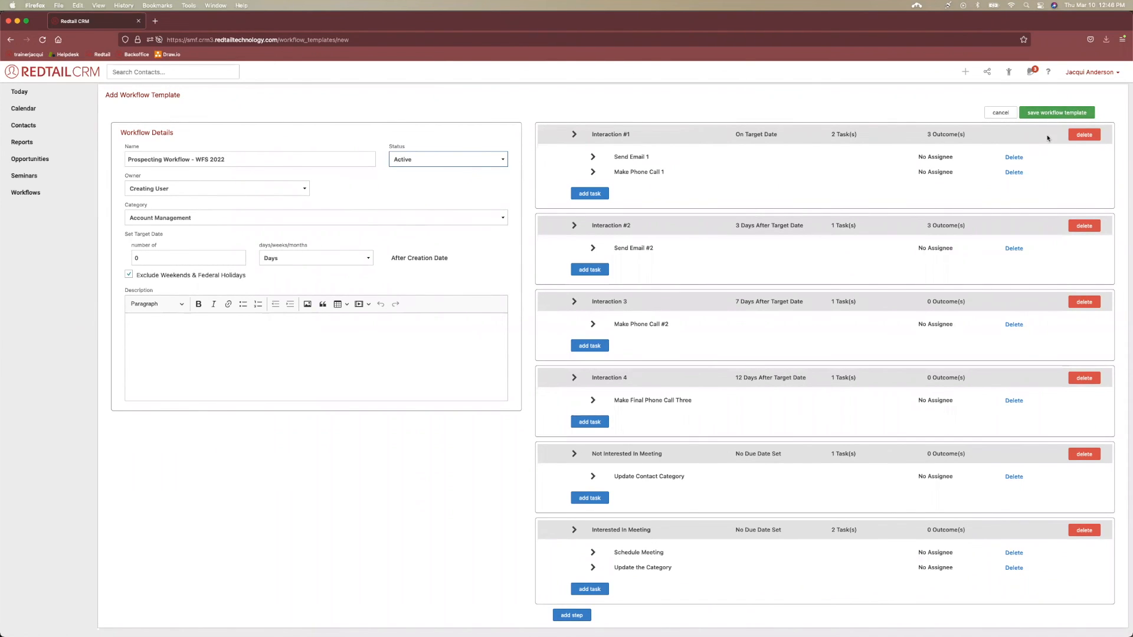
{"action": "scroll", "coordinate": [608, 369], "scroll_direction": "up", "scroll_amount": 1}
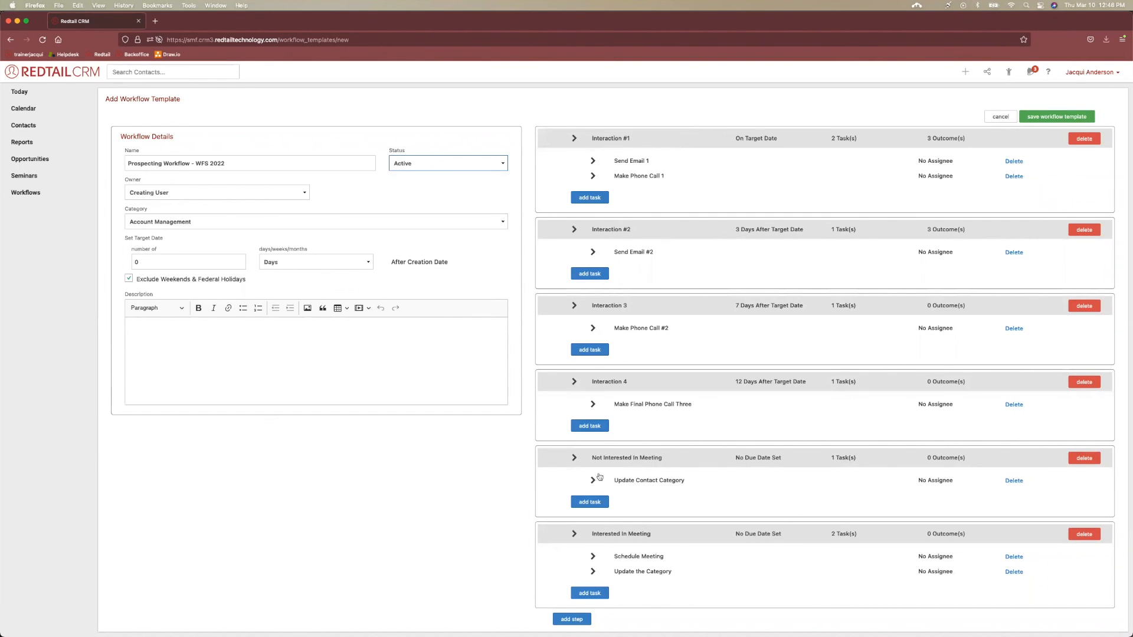
- Expand the Not Interested In Meeting step and add a "Not Interested" outcome with COMPLETE WORKFLOW as its next step
{"action": "left_click", "coordinate": [569, 455]}
{"action": "scroll", "coordinate": [673, 511], "scroll_direction": "down", "scroll_amount": 2}
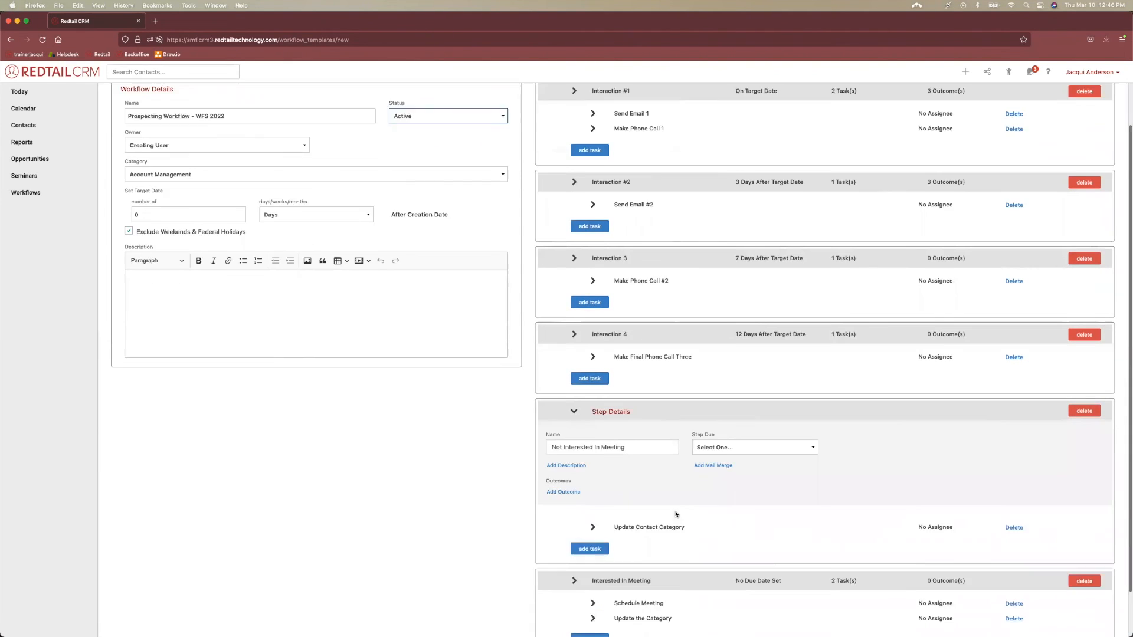
{"action": "scroll", "coordinate": [676, 514], "scroll_direction": "down", "scroll_amount": 2}
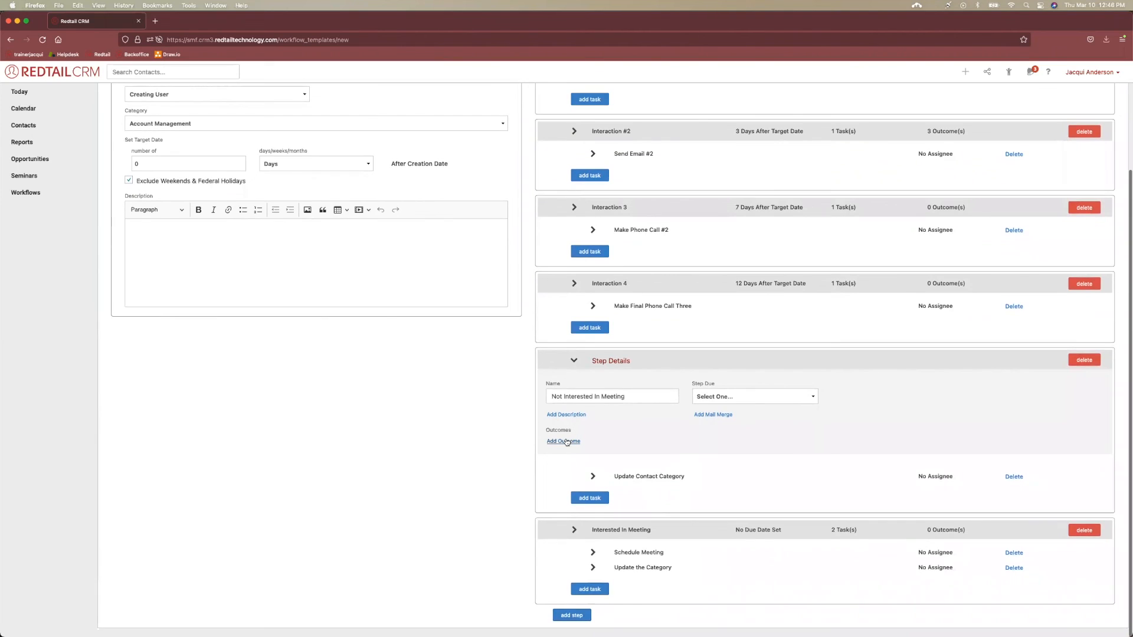
{"action": "left_click", "coordinate": [566, 442]}
{"action": "left_click", "coordinate": [555, 125]}
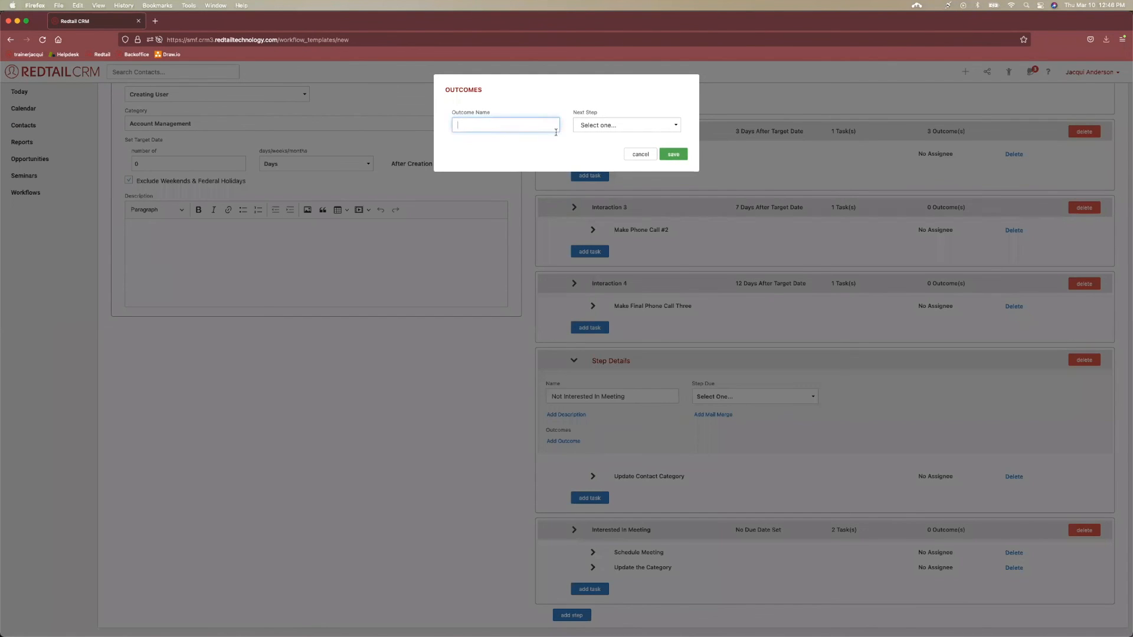
{"action": "type", "text": "Not Interested"}
{"action": "left_click", "coordinate": [638, 125]}
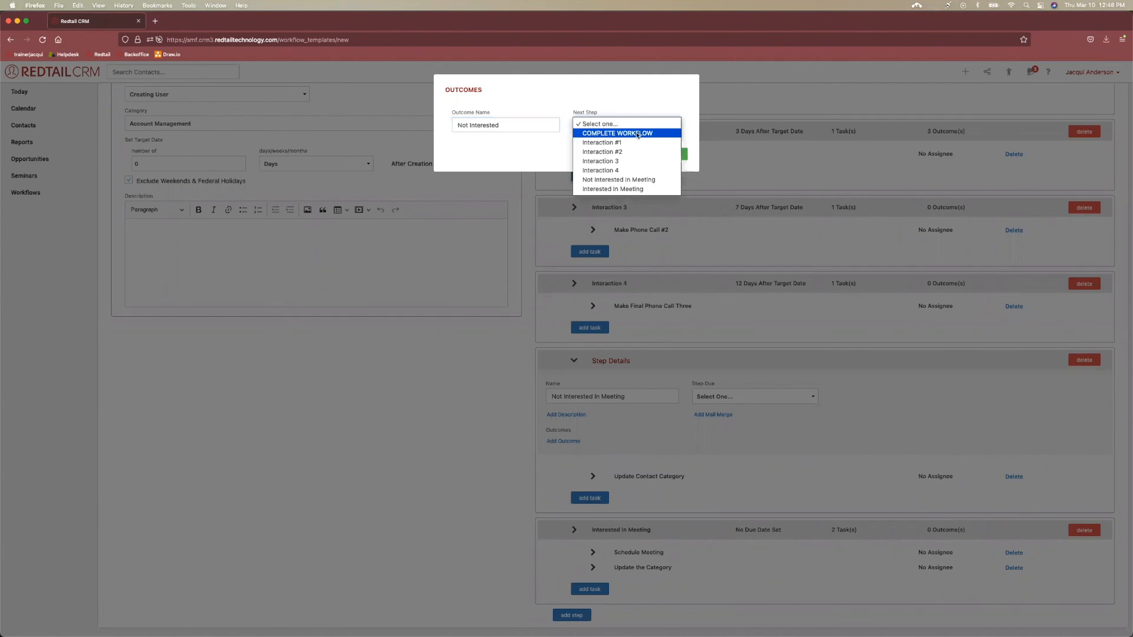
{"action": "left_click", "coordinate": [628, 134]}
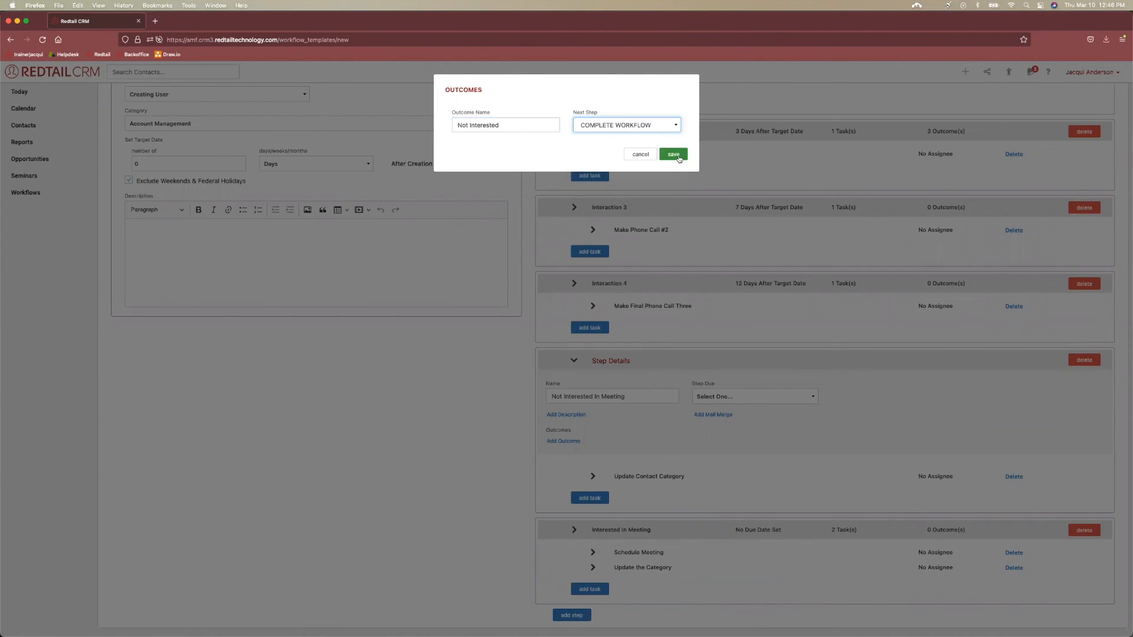
{"action": "left_click", "coordinate": [675, 155]}
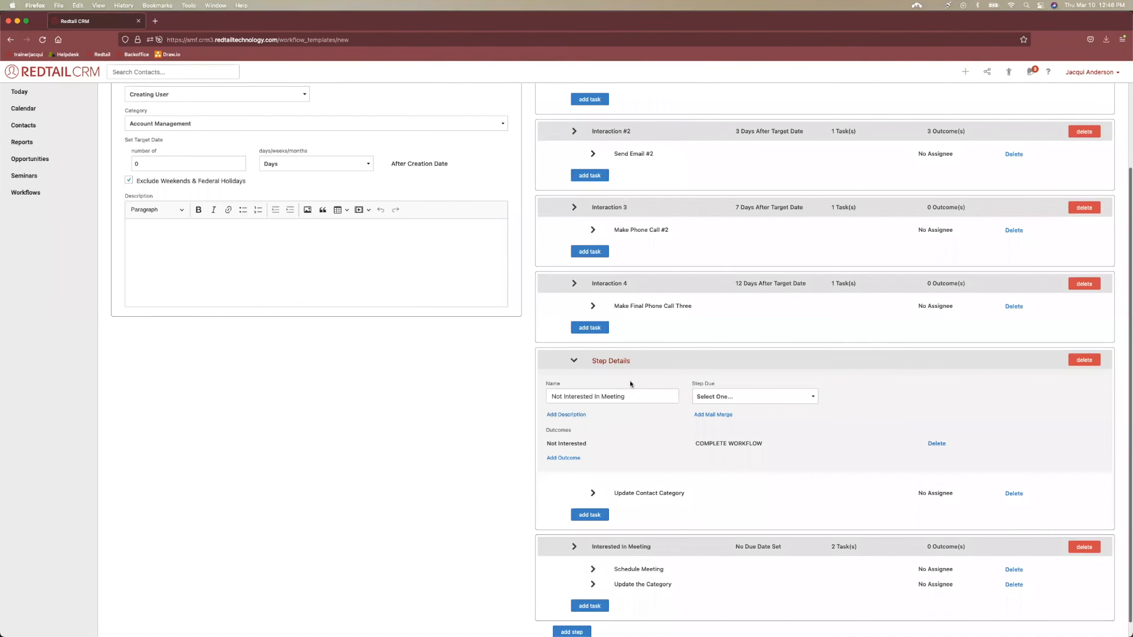
- Expand the Interested In Meeting step and add an outcome named "Interested!" with COMPLETE WORKFLOW as its next step
{"action": "scroll", "coordinate": [649, 439], "scroll_direction": "down", "scroll_amount": 1}
{"action": "left_click", "coordinate": [587, 538]}
{"action": "left_click", "coordinate": [587, 539]}
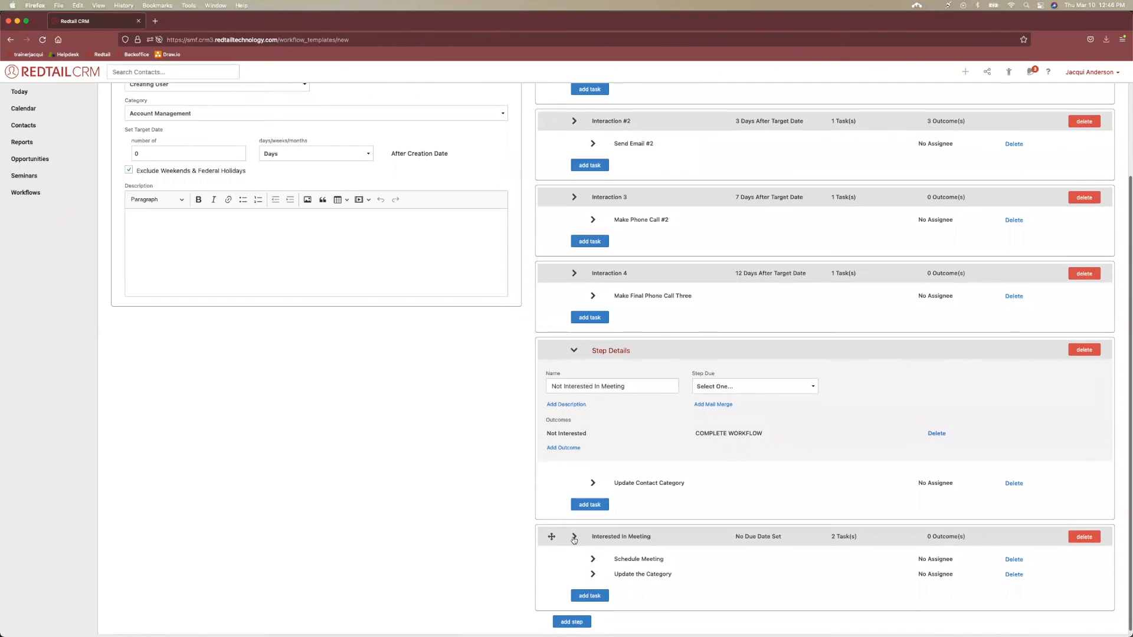
{"action": "left_click", "coordinate": [675, 534]}
{"action": "scroll", "coordinate": [675, 524], "scroll_direction": "down", "scroll_amount": 2}
{"action": "scroll", "coordinate": [674, 521], "scroll_direction": "down", "scroll_amount": 1}
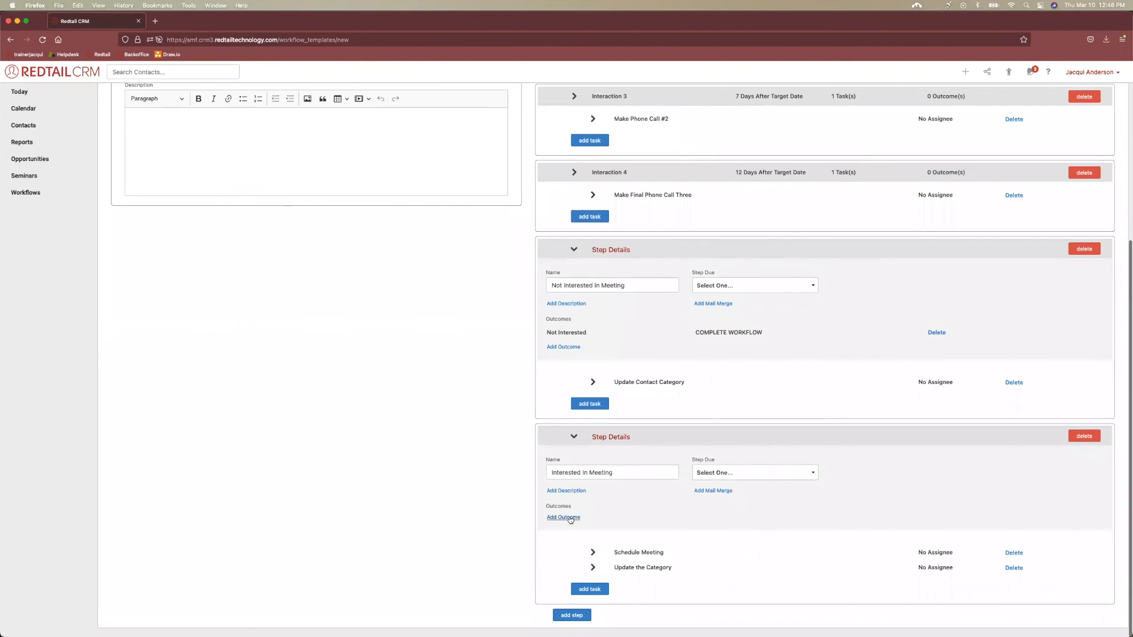
{"action": "left_click", "coordinate": [568, 517]}
{"action": "left_click", "coordinate": [479, 123]}
{"action": "type", "text": "Interested"}
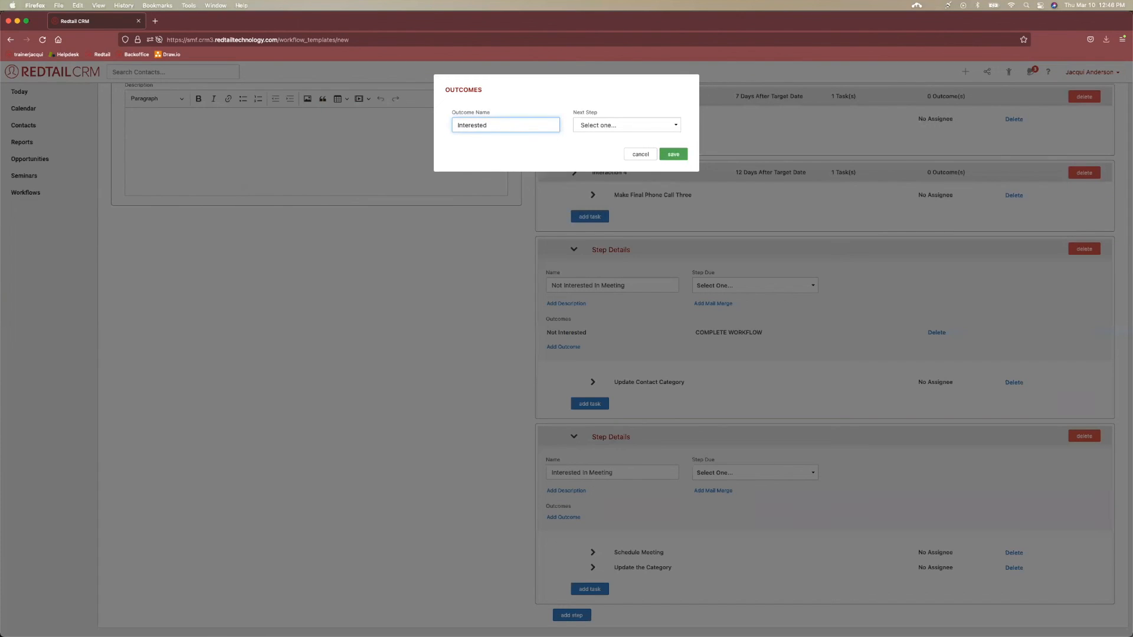
{"action": "type", "text": "!"}
{"action": "left_click", "coordinate": [627, 125]}
{"action": "left_click", "coordinate": [620, 134]}
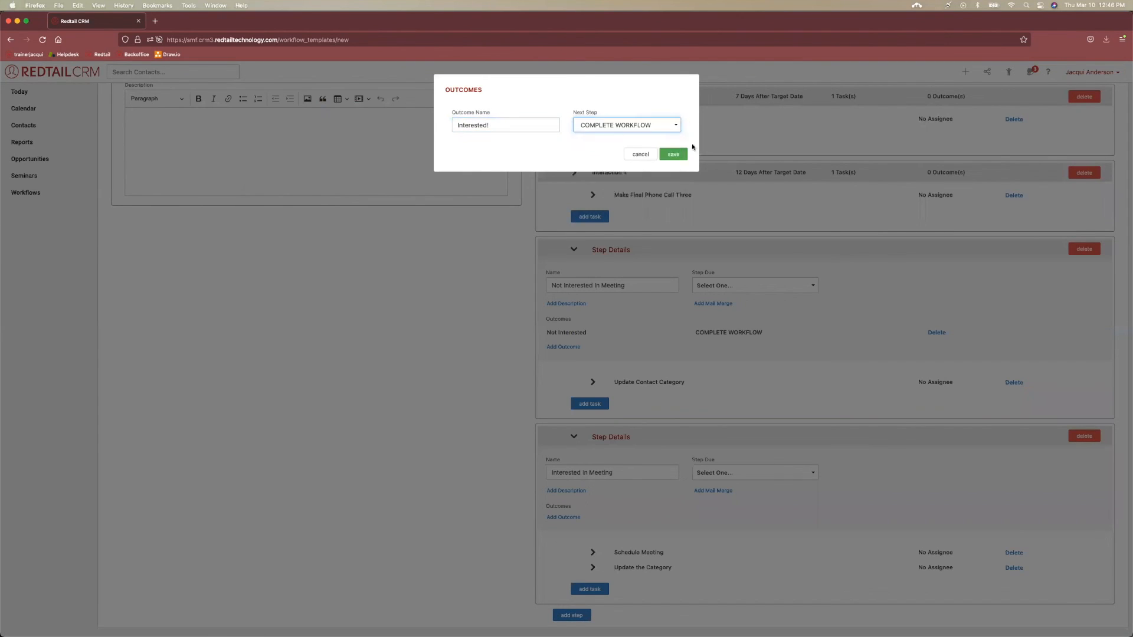
{"action": "left_click", "coordinate": [672, 155]}
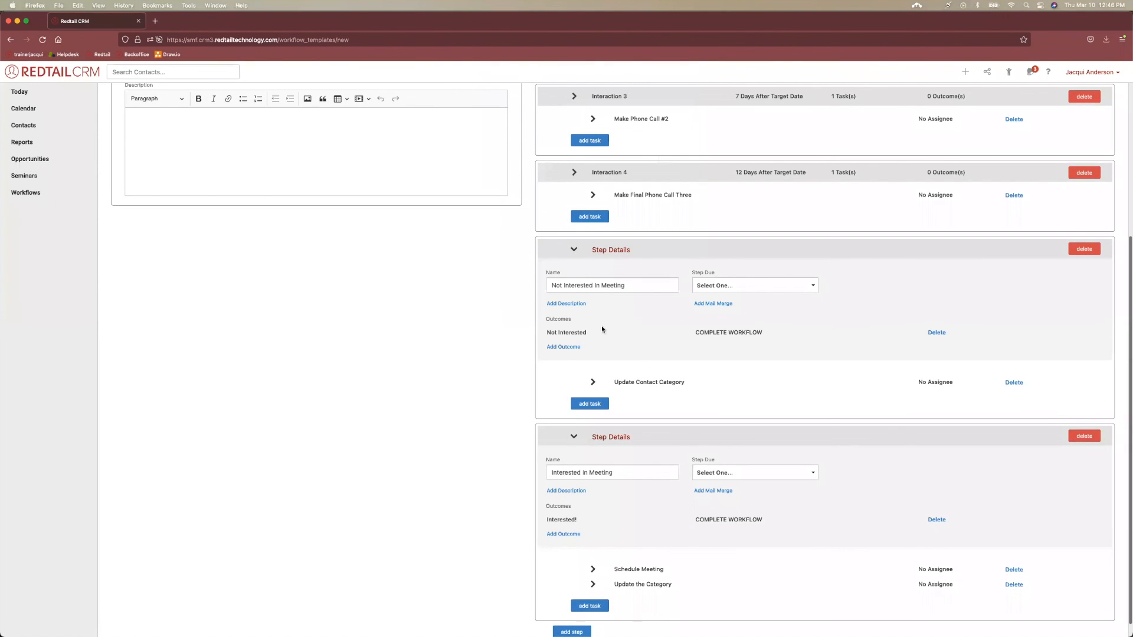
- Review the template's steps and collapse the details of Not Interested In Meeting and Interested In Meeting
{"action": "scroll", "coordinate": [660, 145], "scroll_direction": "down", "scroll_amount": 1}
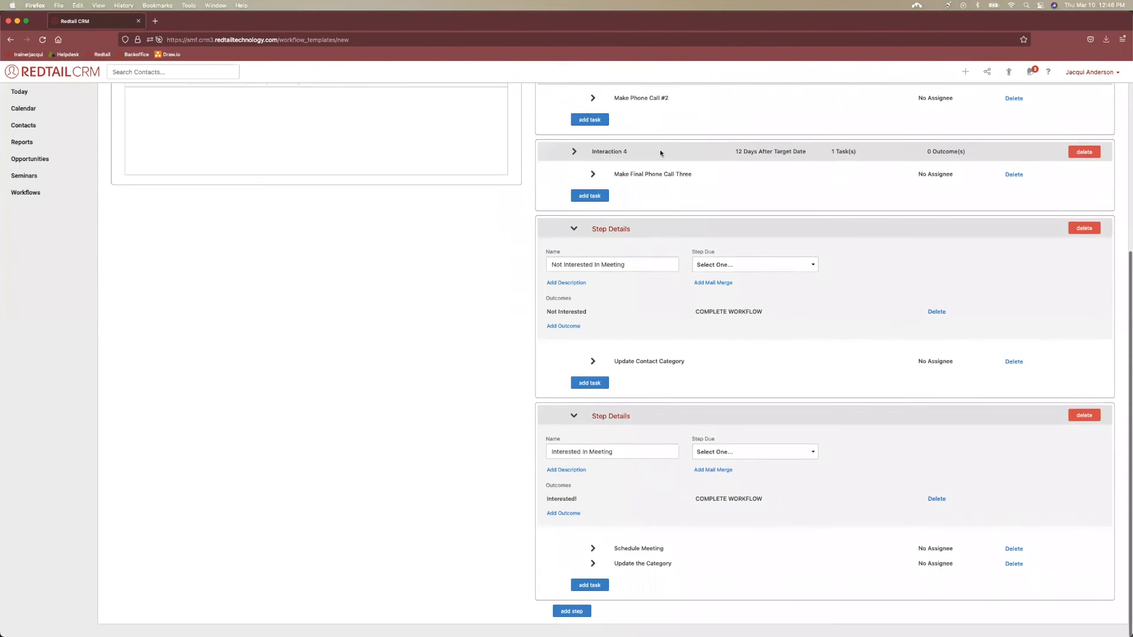
{"action": "scroll", "coordinate": [649, 236], "scroll_direction": "up", "scroll_amount": 6}
{"action": "scroll", "coordinate": [619, 366], "scroll_direction": "down", "scroll_amount": 4}
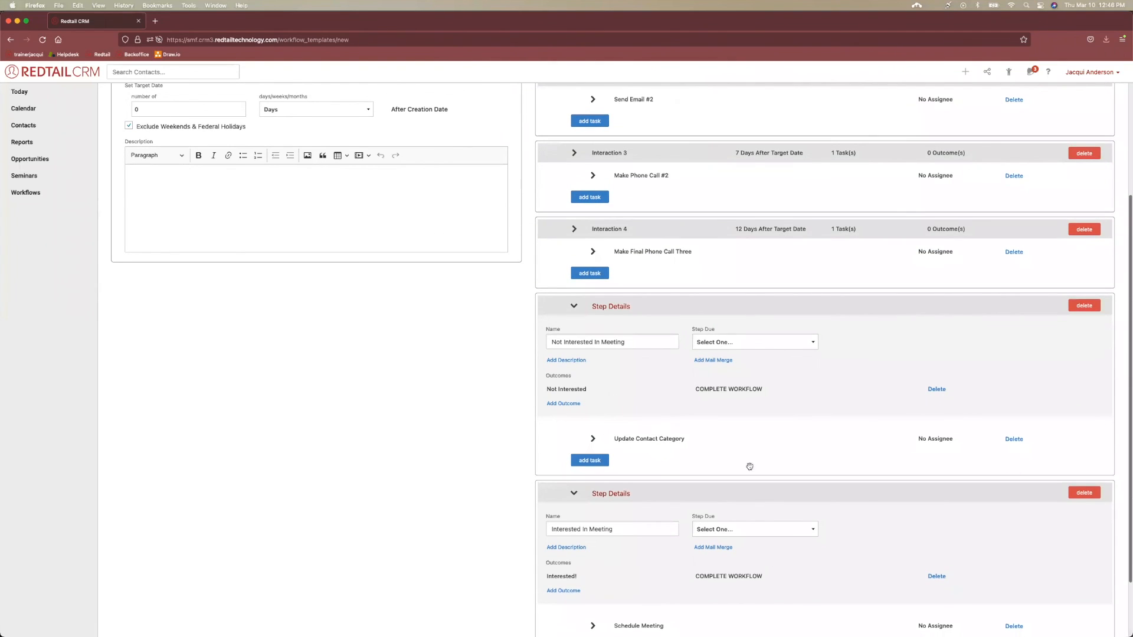
{"action": "left_click", "coordinate": [574, 306]}
{"action": "left_click", "coordinate": [574, 422]}
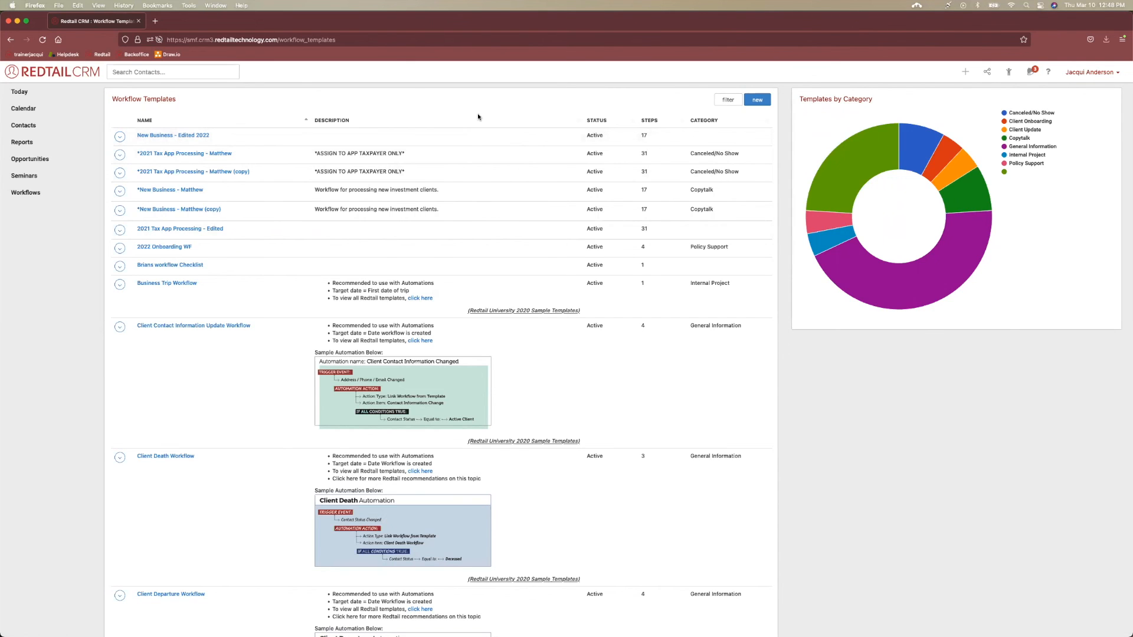
- Switch to the PowerPoint slide show and advance from the Prospecting Process slide to the Questions slide
{"action": "key", "text": "ctrl+Up"}
{"action": "left_click", "coordinate": [430, 141]}
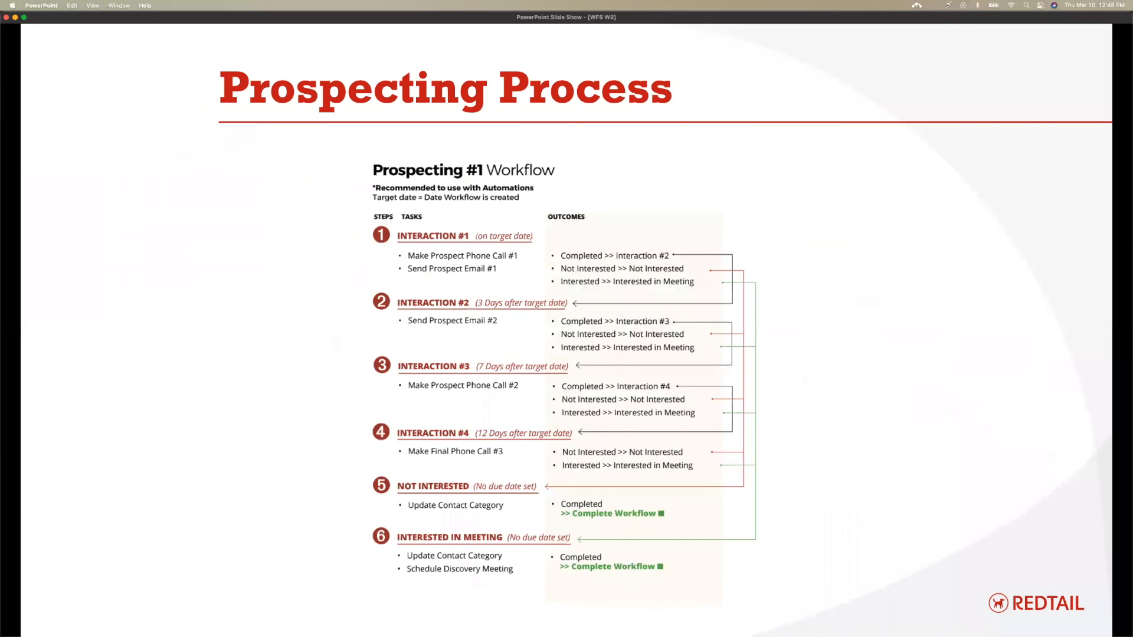
{"action": "key", "text": "Right"}
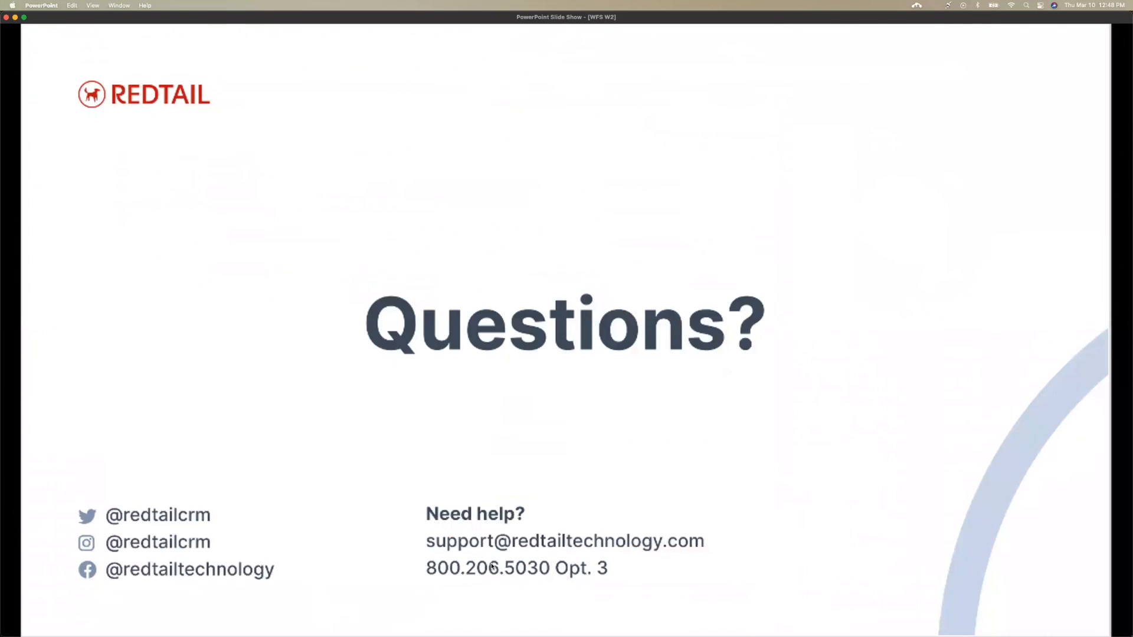